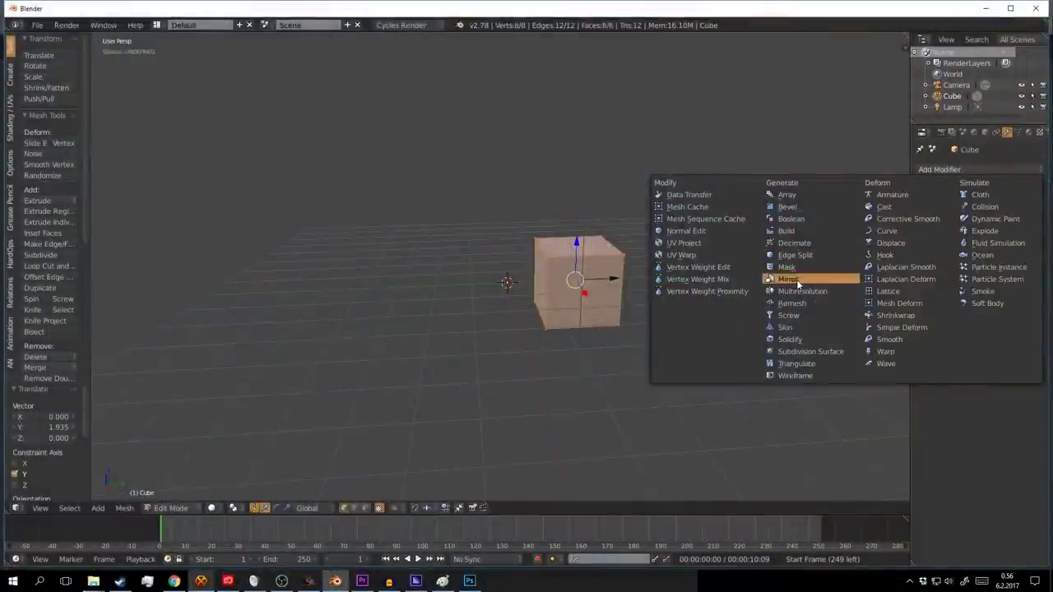
Step: Add a Mirror modifier to the blocky T-shaped Cube body
click(796, 282)
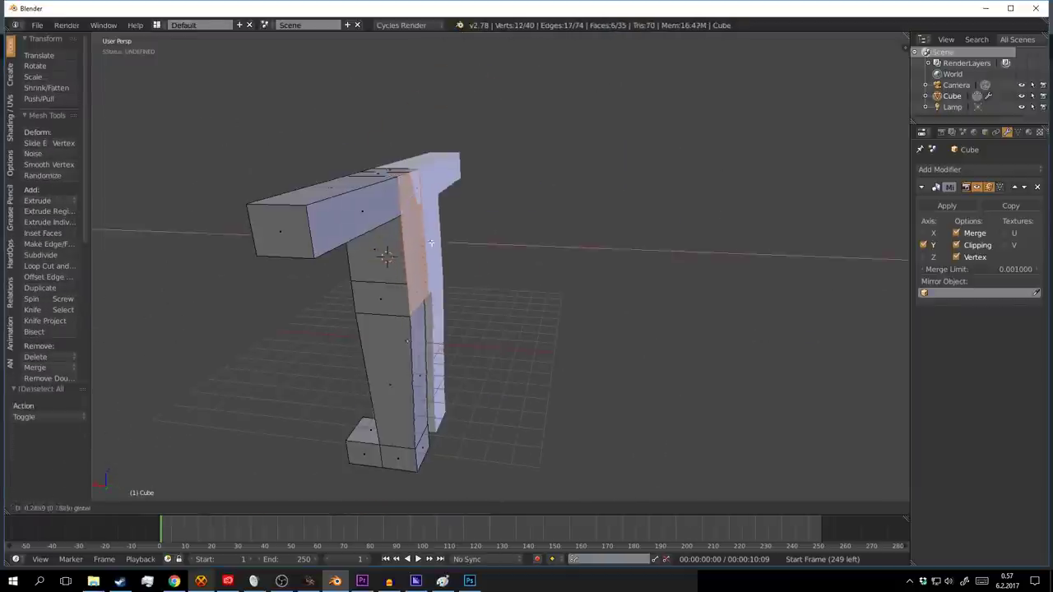
Step: Save the file as astronaut.blend in the low_poly_astronaut folder
key(ctrl+s)
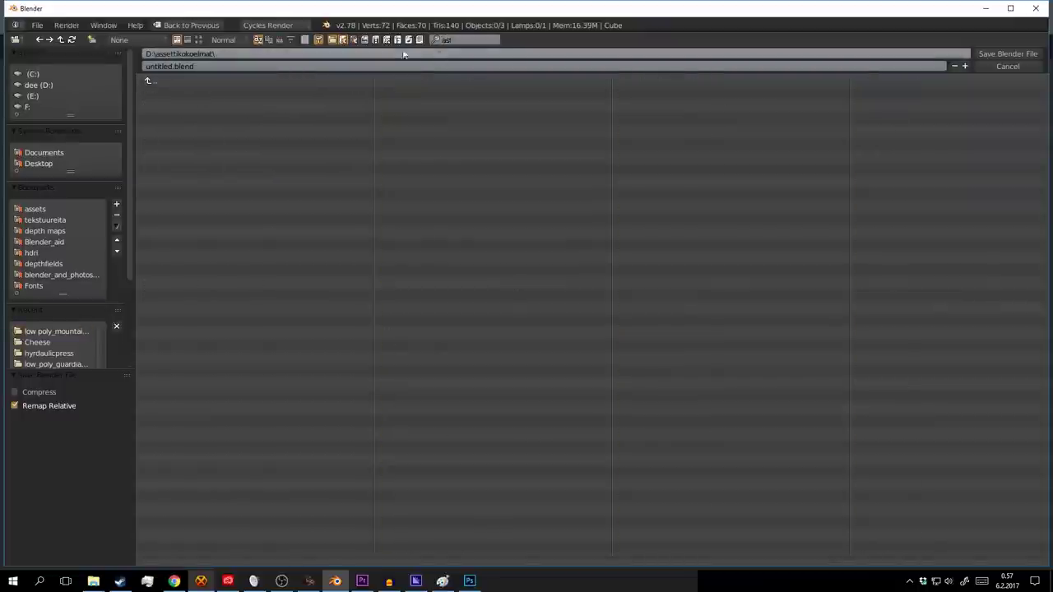
key(Escape)
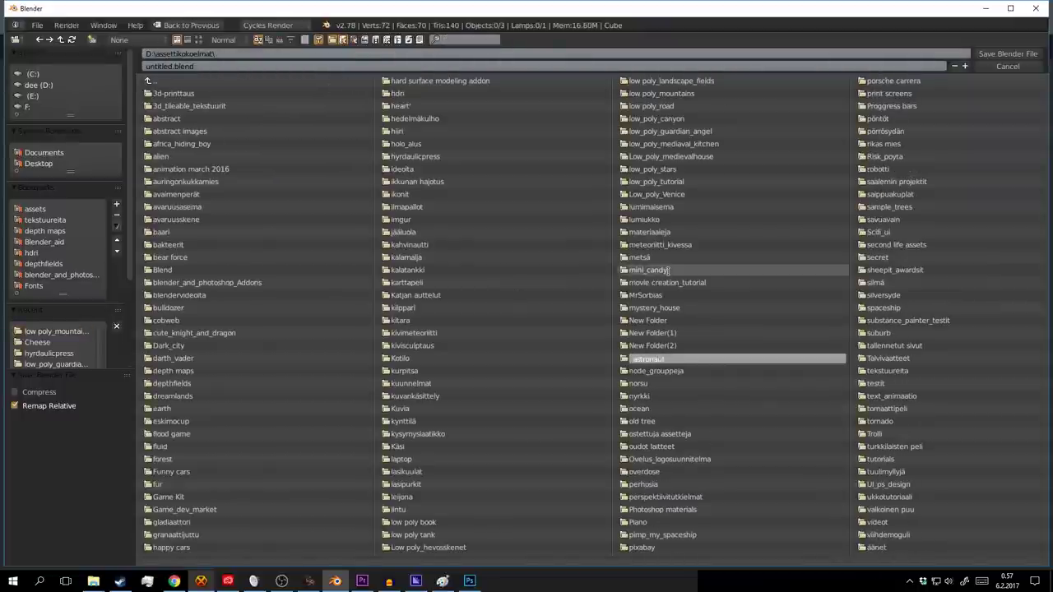
text(low_poly_)
click(671, 119)
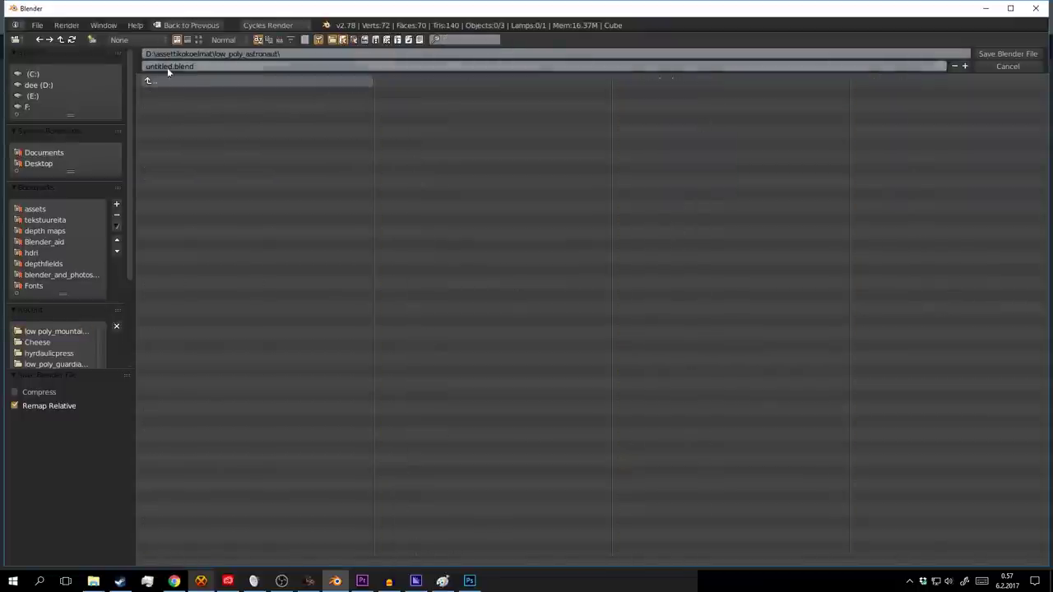
click(998, 51)
Step: Smooth the mesh with a level-1 Subdivision Surface via Ctrl+1
middle_drag(526, 329, 502, 247)
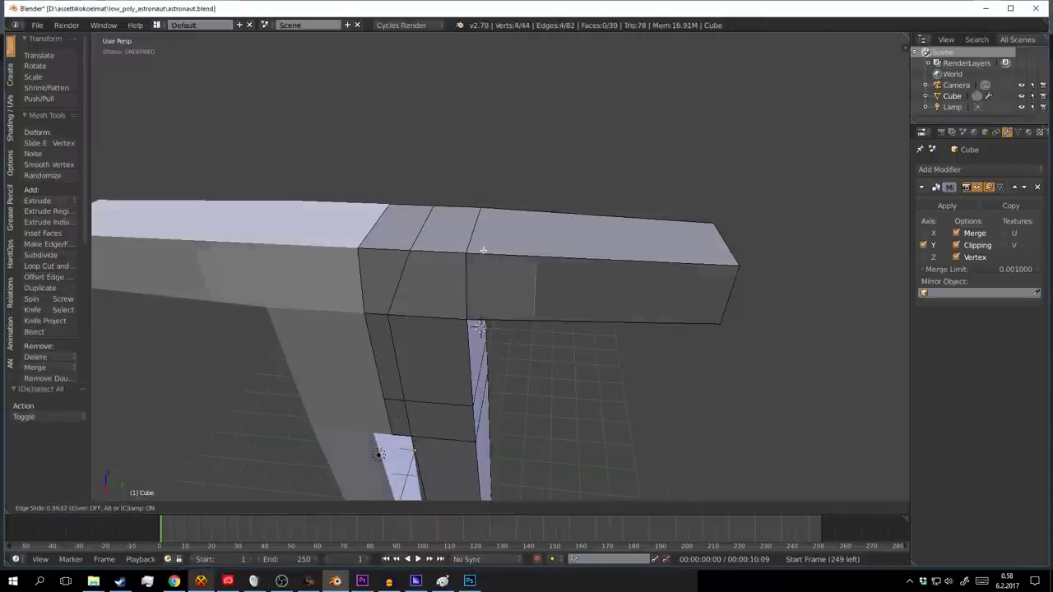
scroll(502, 217, up, 3)
scroll(576, 231, down, 3)
key(ctrl+1)
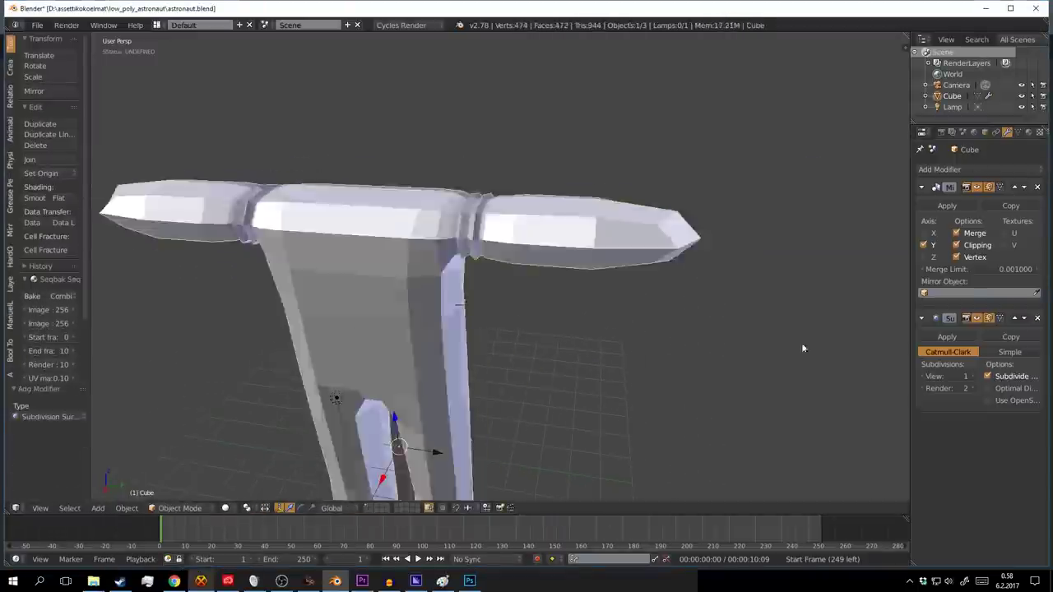
Step: Move an arm edge loop along the X axis to reshape the arm
mouse_move(577, 231)
middle_down()
mouse_move(548, 228)
mouse_move(632, 327)
middle_up()
alt+right_click(543, 284)
key(g)
key(x)
click(504, 291)
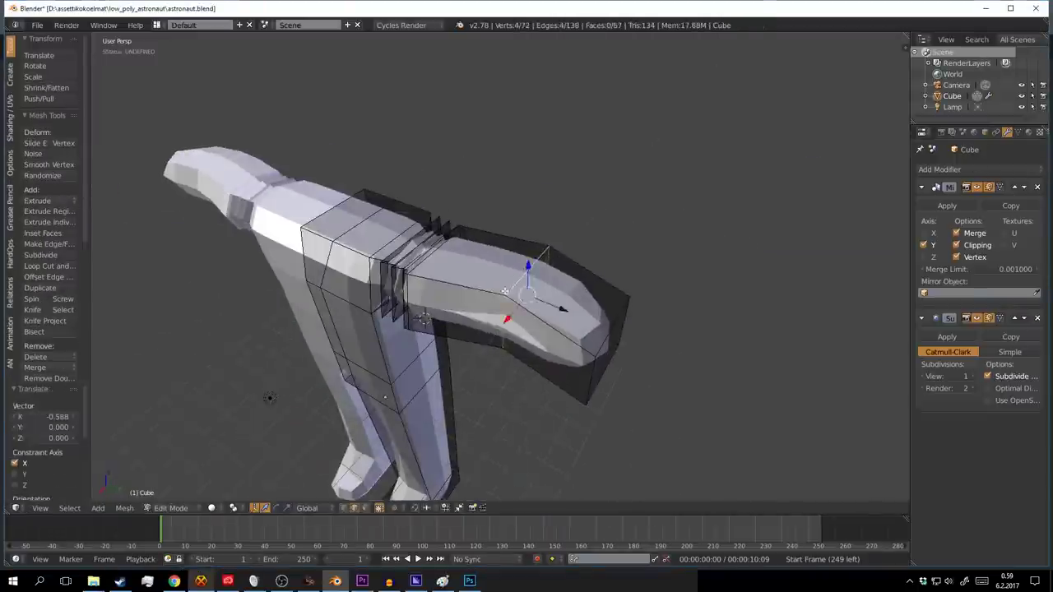
key(a)
Step: Show the mesh's Material properties to work on its material slots
mouse_move(503, 275)
middle_down()
mouse_move(601, 264)
mouse_move(498, 233)
mouse_move(341, 282)
middle_up()
scroll(601, 265, up, 3)
scroll(498, 233, up, 3)
scroll(576, 272, down, 2)
click(1030, 132)
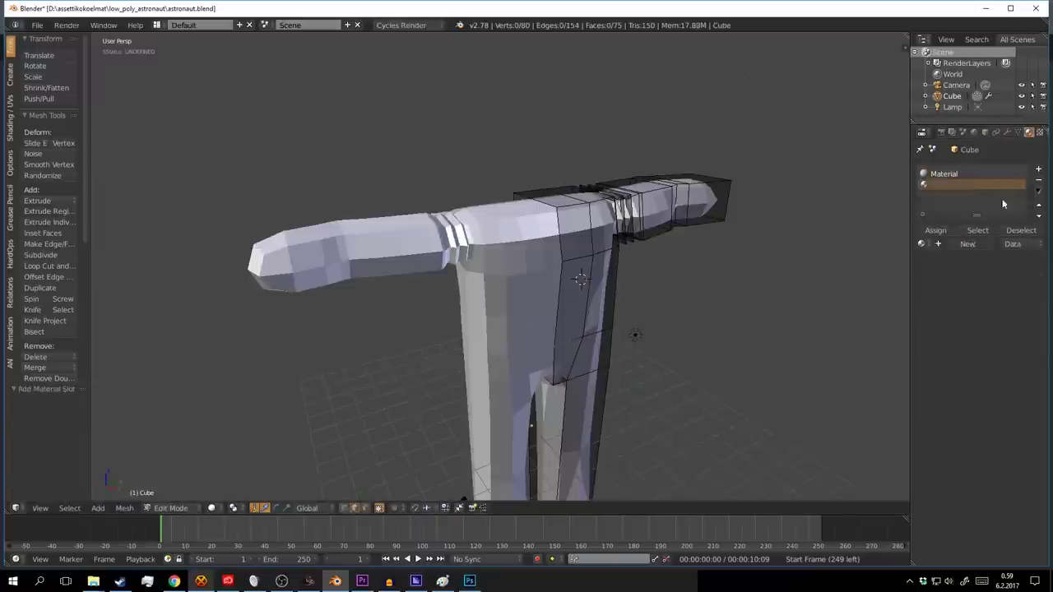
Step: Make the pasted joint material red
key(ctrl+v)
middle_drag(625, 296, 565, 257)
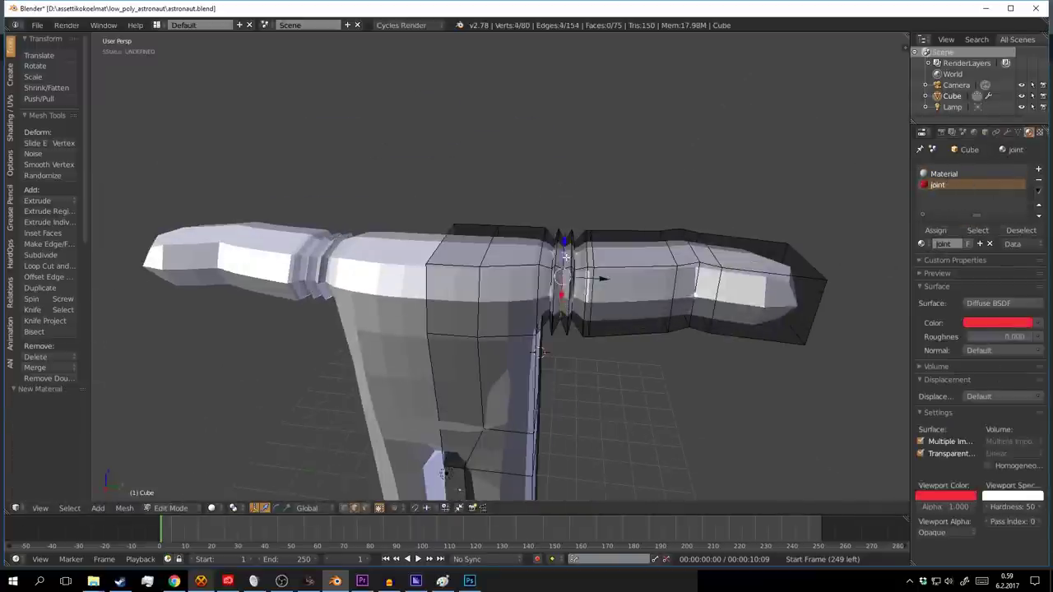
scroll(604, 280, up, 4)
Step: Loop-cut the joint and grow the face selection around it
key(ctrl+r)
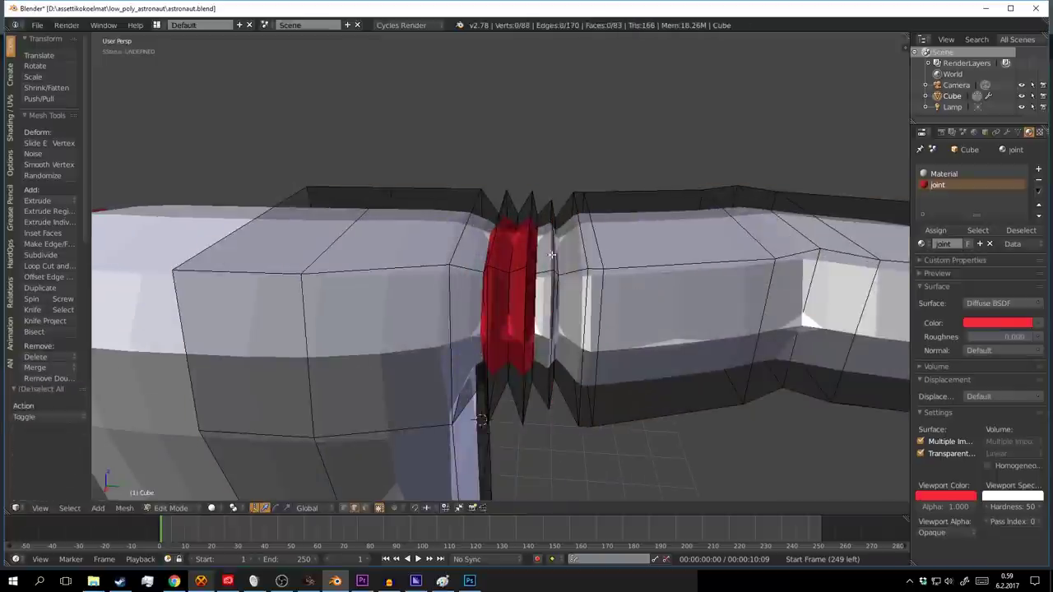
right_click(552, 256)
key(ctrl+KP_Add)
middle_drag(551, 255, 627, 302)
middle_drag(570, 276, 626, 330)
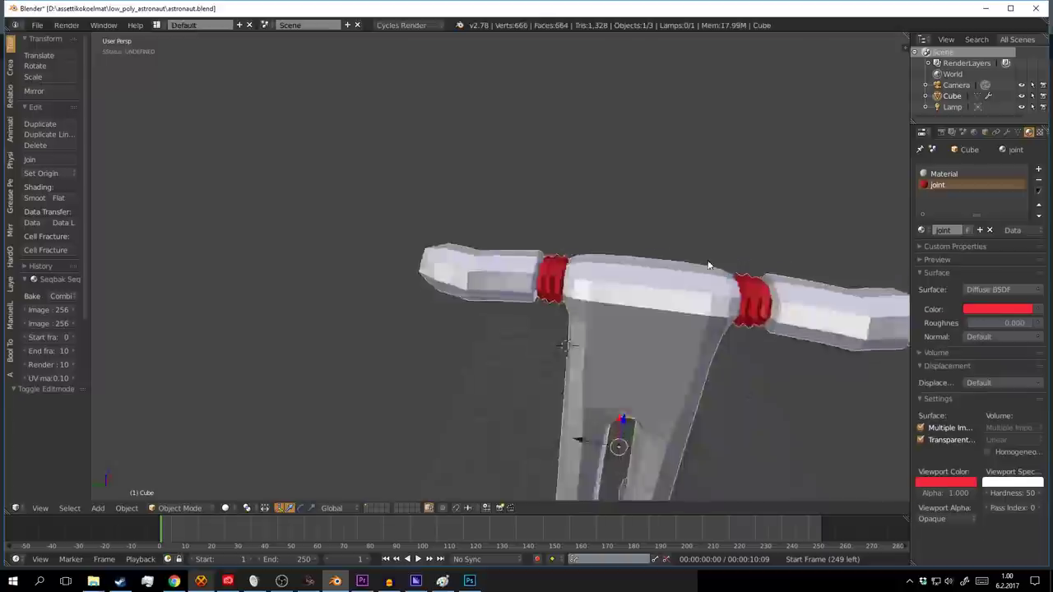
scroll(626, 329, down, 3)
mouse_move(560, 215)
middle_down()
mouse_move(510, 271)
mouse_move(559, 247)
middle_up()
Step: Move selected body vertices along the X axis
right_click(500, 332)
key(g)
key(x)
click(515, 271)
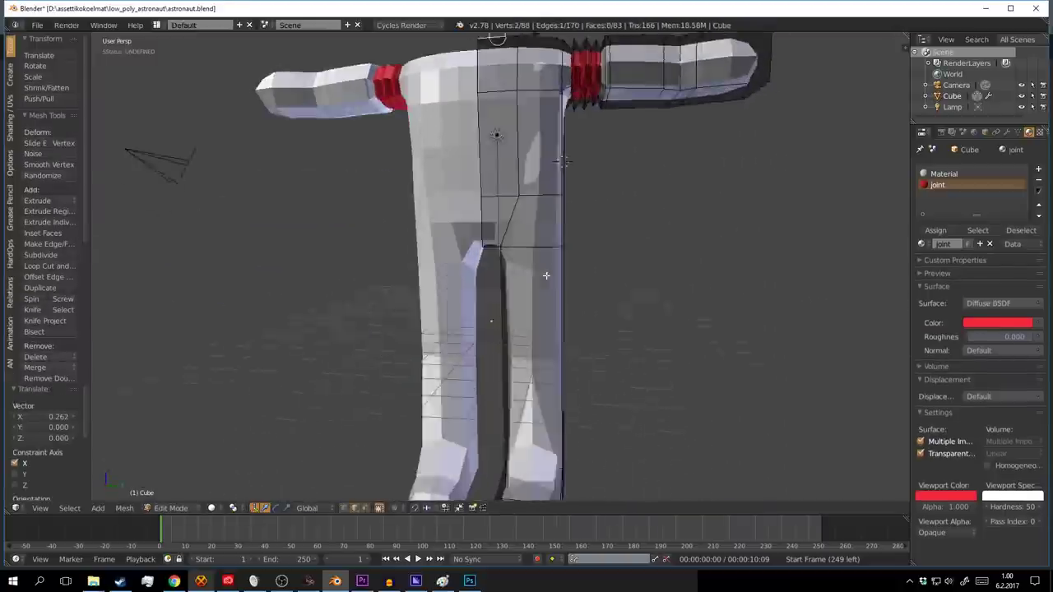
scroll(559, 247, up, 3)
scroll(590, 241, up, 2)
Step: Add a loop cut across the leg and check the hips from the front
key(ctrl+r)
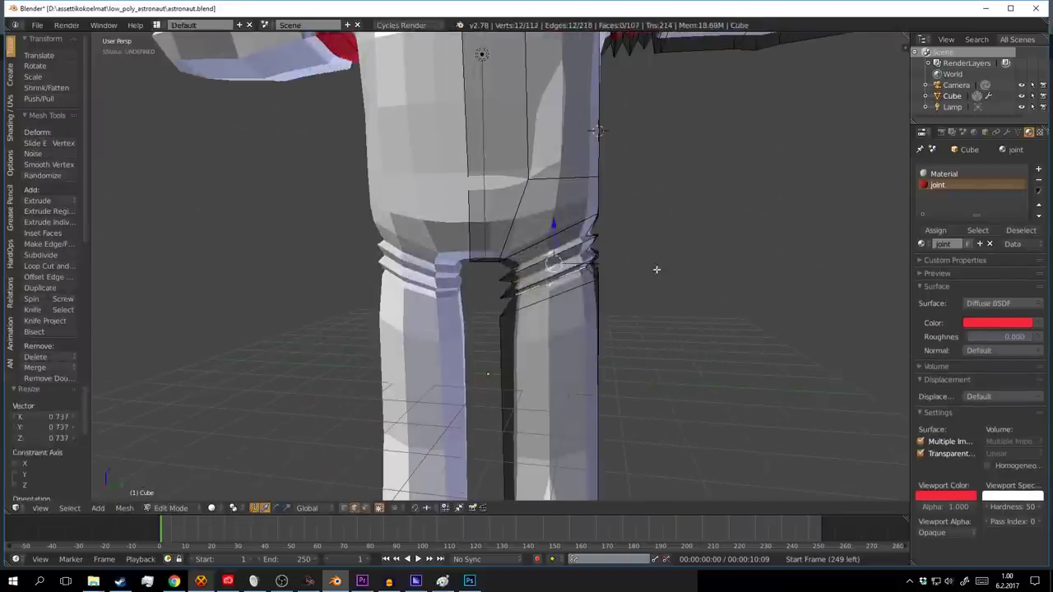
key(Tab)
key(Tab)
middle_drag(657, 269, 609, 341)
key(Tab)
scroll(508, 242, down, 4)
scroll(509, 242, up, 3)
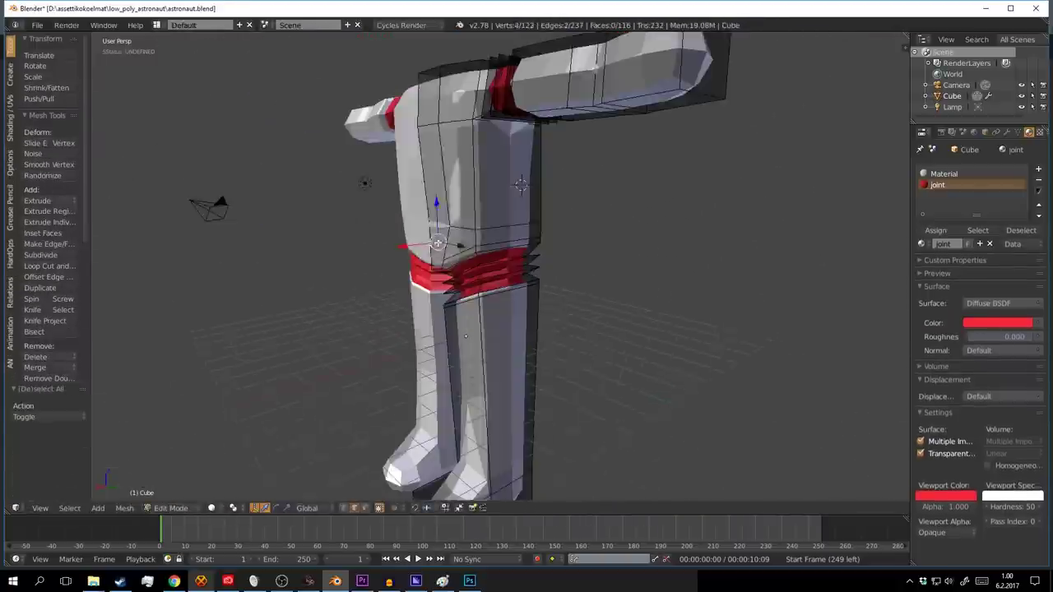
scroll(526, 256, down, 3)
middle_drag(527, 255, 539, 270)
key(Tab)
scroll(537, 270, up, 4)
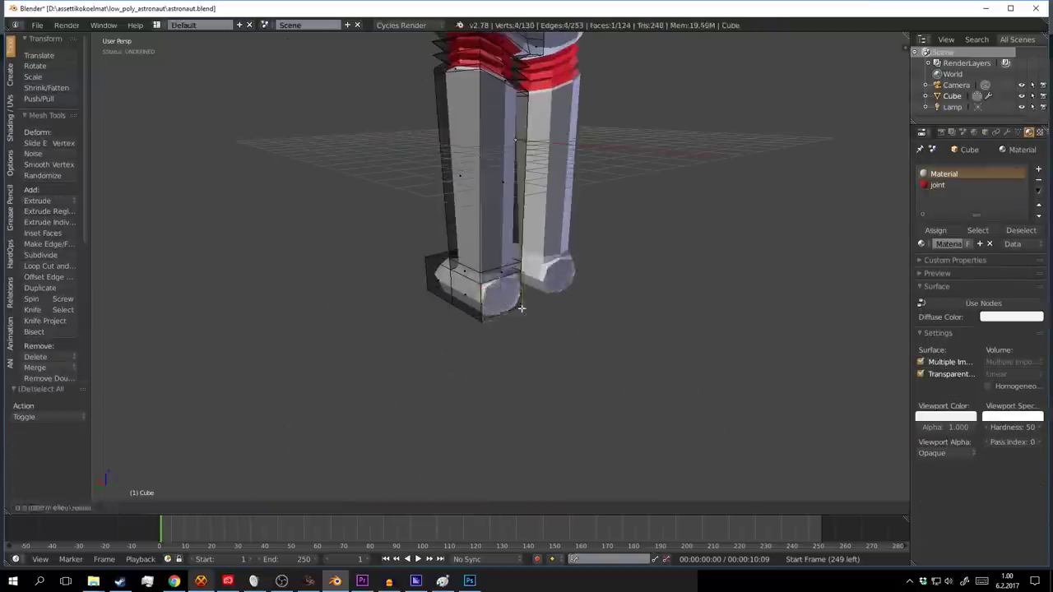
Step: Add a new black rubber material and assign it to the foot sole faces
click(1039, 168)
right_click(420, 317)
alt+right_click(461, 354)
click(936, 231)
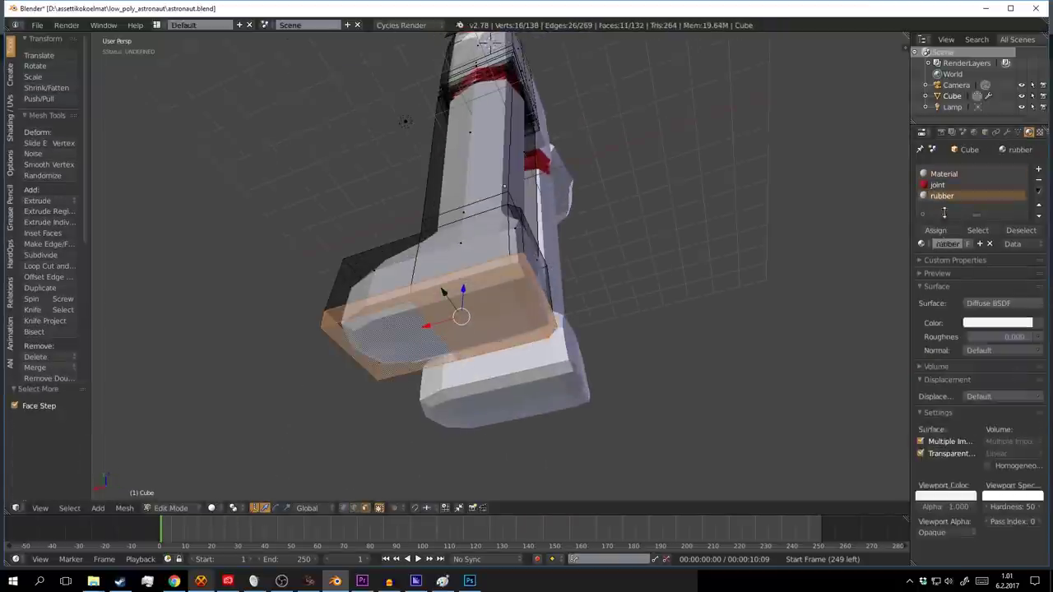
click(997, 323)
Step: Move two foot vertices -0.55 along X with gx-0.55
key(Tab)
scroll(619, 319, down, 3)
key(Tab)
scroll(619, 319, up, 3)
mouse_move(620, 319)
middle_down()
mouse_move(513, 313)
mouse_move(463, 395)
mouse_move(494, 340)
mouse_move(537, 309)
mouse_move(586, 315)
middle_up()
right_click(494, 341)
text(gx-0.55)
key(Return)
Step: Bevel the loop above the foot into ankle rings and give them the red joint material
key(a)
alt+right_click(586, 315)
key(ctrl+b)
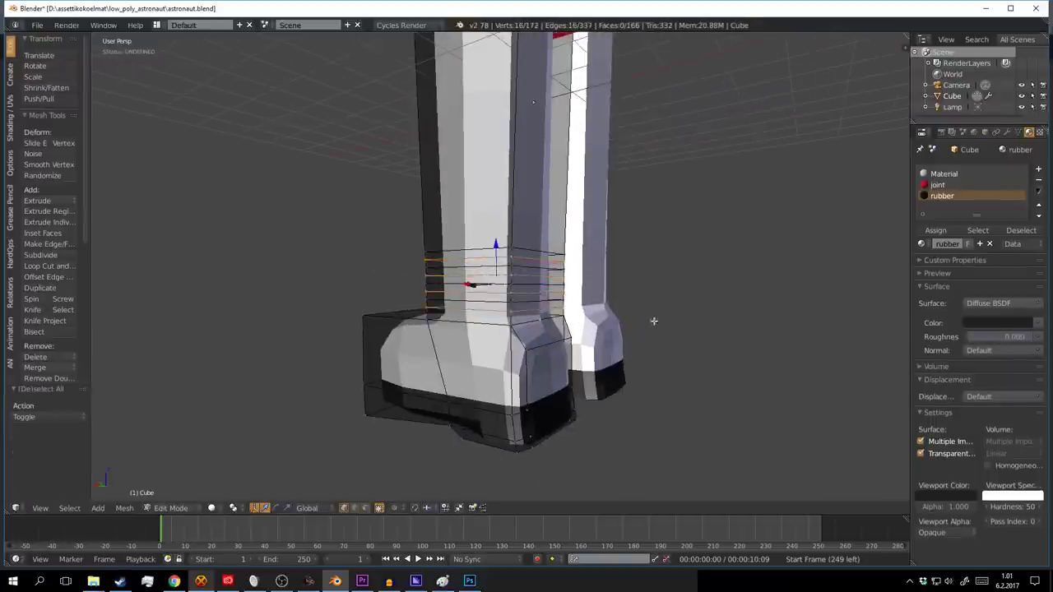
scroll(515, 313, up, 2)
alt+right_click(535, 297)
click(935, 231)
scroll(583, 351, down, 3)
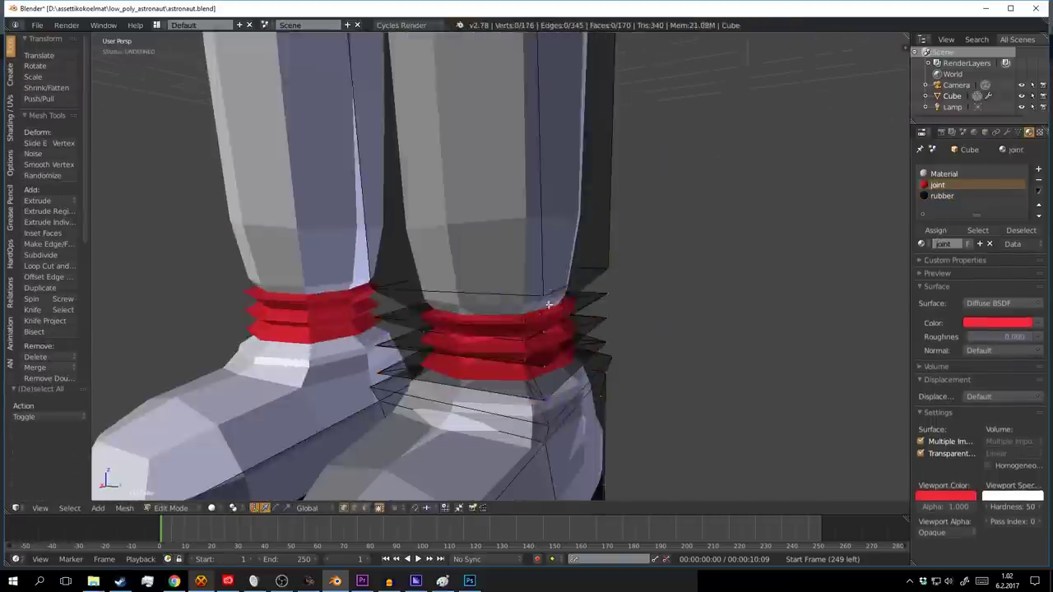
mouse_move(582, 351)
middle_down()
mouse_move(576, 329)
mouse_move(489, 384)
mouse_move(526, 314)
middle_up()
Step: Save the astronaut file, overwriting the existing astronaut.blend
key(Tab)
key(Tab)
scroll(510, 345, down, 3)
key(Tab)
scroll(525, 314, down, 2)
key(ctrl+s)
click(547, 308)
scroll(537, 247, up, 3)
Step: Shape the chest by extruding, insetting and moving a chest face along X
key(Tab)
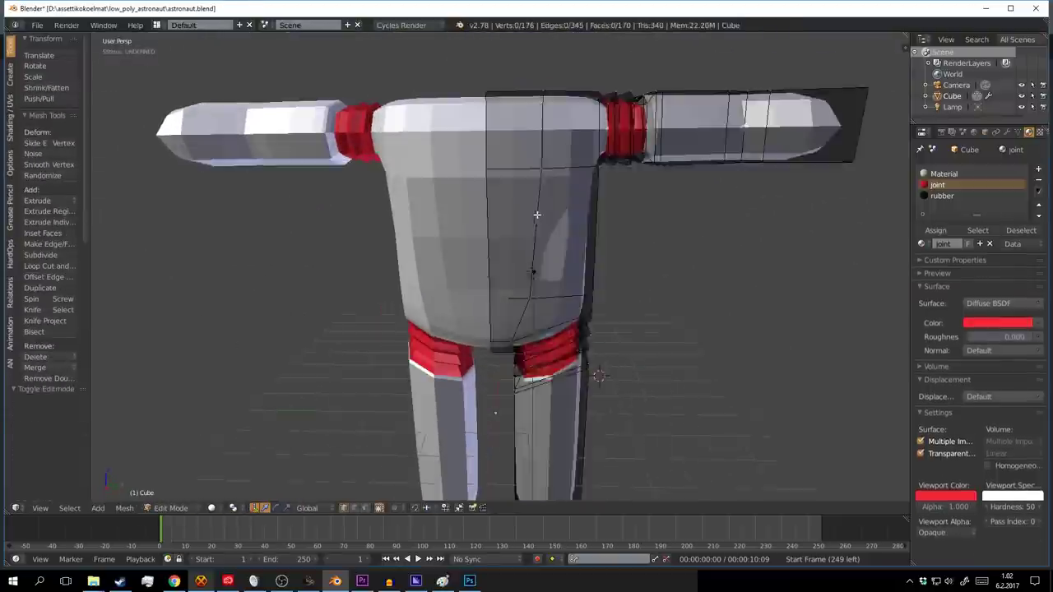
right_click(527, 239)
key(e)
mouse_move(543, 235)
middle_down()
mouse_move(449, 284)
mouse_move(460, 247)
mouse_move(520, 227)
mouse_move(160, 270)
middle_up()
key(i)
scroll(348, 324, down, 3)
mouse_move(348, 324)
middle_down()
mouse_move(101, 153)
mouse_move(359, 508)
mouse_move(412, 370)
middle_up()
key(g)
key(x)
Step: Add centred loop cuts along the arm
key(Tab)
mouse_move(456, 245)
middle_down()
mouse_move(494, 272)
mouse_move(368, 510)
middle_up()
key(Tab)
scroll(524, 297, up, 3)
mouse_move(542, 317)
middle_down()
mouse_move(510, 387)
mouse_move(534, 307)
middle_up()
key(ctrl+r)
click(510, 387)
right_click(509, 397)
key(a)
key(ctrl+r)
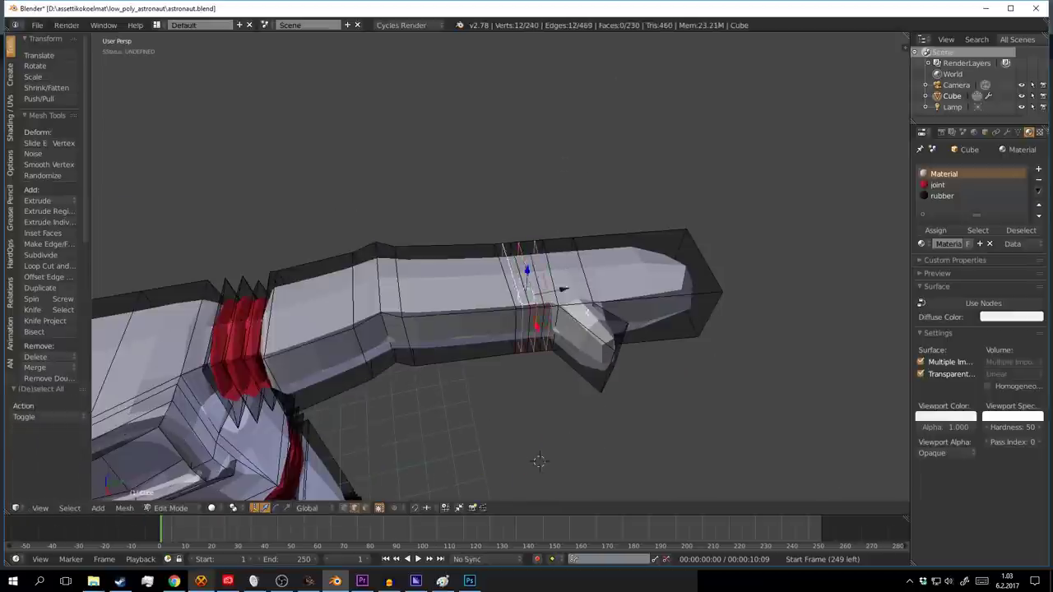
Step: Add a scaled elbow ring with the red joint material and rename the white material to 'basic'
click(937, 185)
click(935, 230)
key(s)
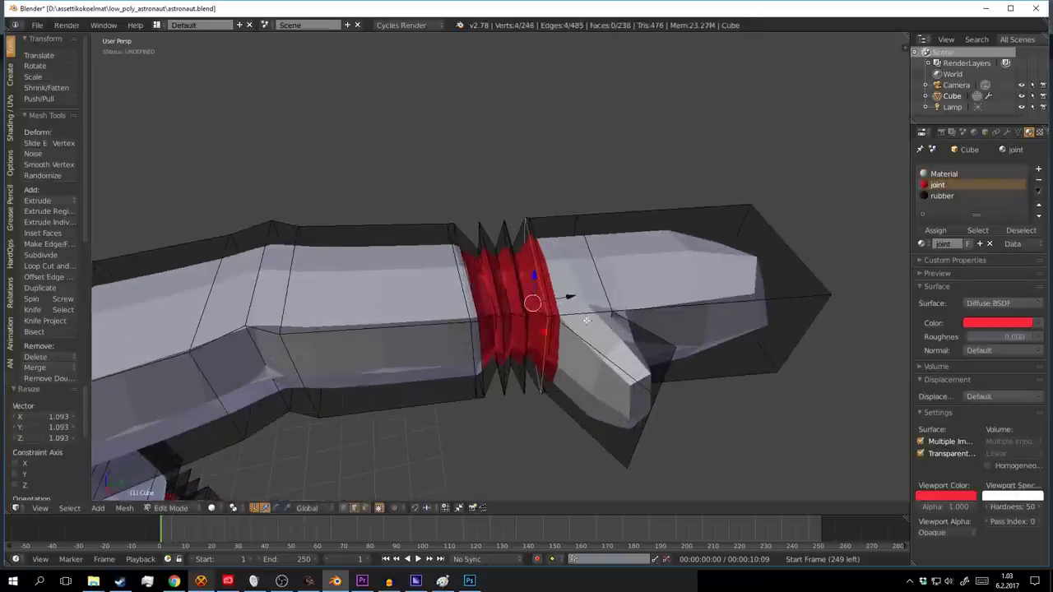
text(basic)
key(Return)
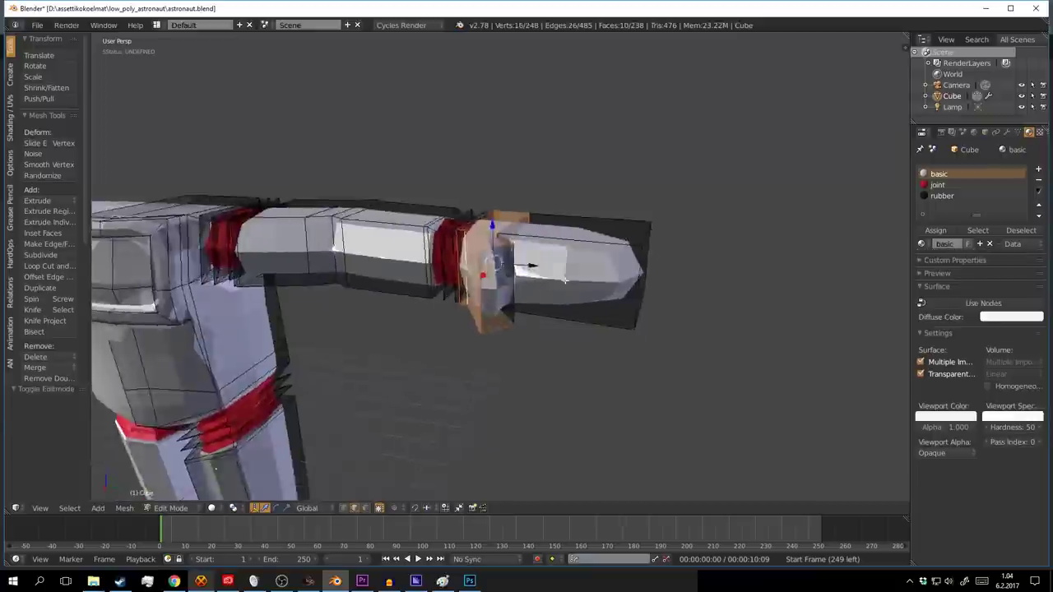
mouse_move(534, 312)
middle_down()
mouse_move(580, 262)
mouse_move(612, 276)
mouse_move(603, 333)
mouse_move(521, 281)
middle_up()
key(a)
Step: Place a loop cut on the leg for the knee ring
key(Tab)
scroll(603, 334, down, 5)
key(Tab)
scroll(522, 280, up, 3)
key(ctrl+r)
click(493, 305)
middle_drag(434, 328, 520, 280)
key(z)
Step: Check the leg in wireframe, then move the foot along the Y axis
key(z)
middle_drag(579, 435, 565, 340)
key(Tab)
key(z)
scroll(565, 340, down, 5)
key(Tab)
scroll(564, 340, up, 3)
key(z)
key(l)
key(g)
key(y)
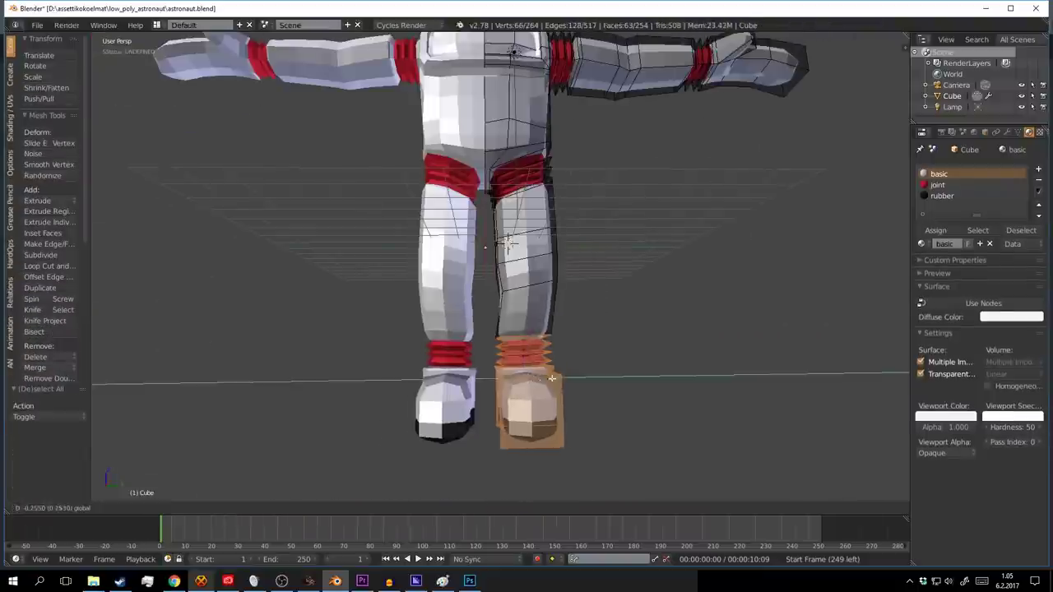
Step: Shift the knee edge loop along the X axis
middle_drag(547, 296, 493, 246)
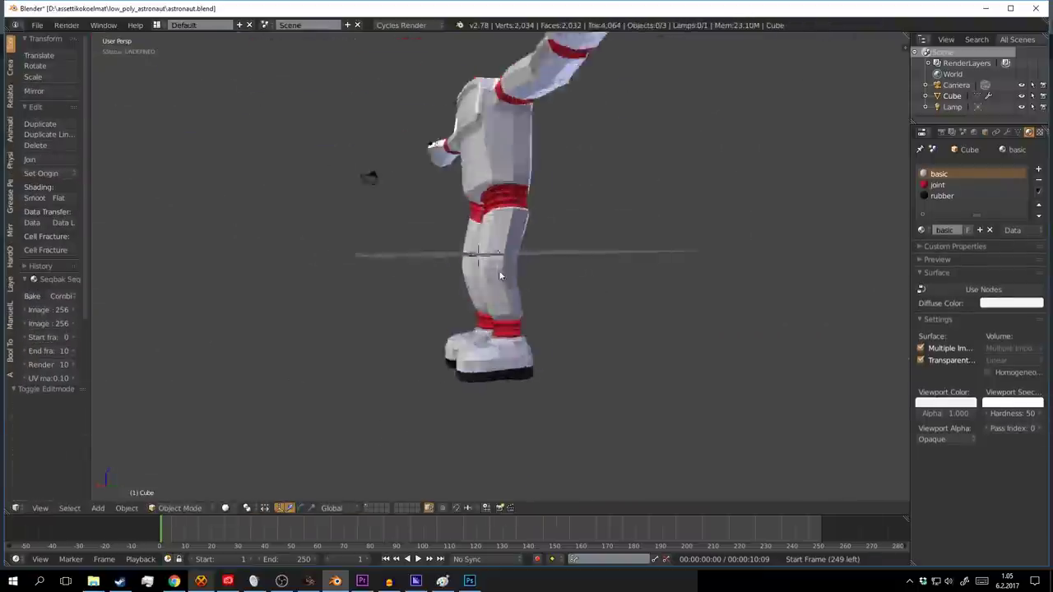
scroll(494, 246, up, 3)
key(z)
key(z)
key(g)
key(x)
click(574, 239)
key(a)
Step: Bevel the knee edge loop into a ridged joint
mouse_move(574, 239)
middle_down()
mouse_move(522, 235)
mouse_move(576, 230)
mouse_move(660, 258)
middle_up()
key(Tab)
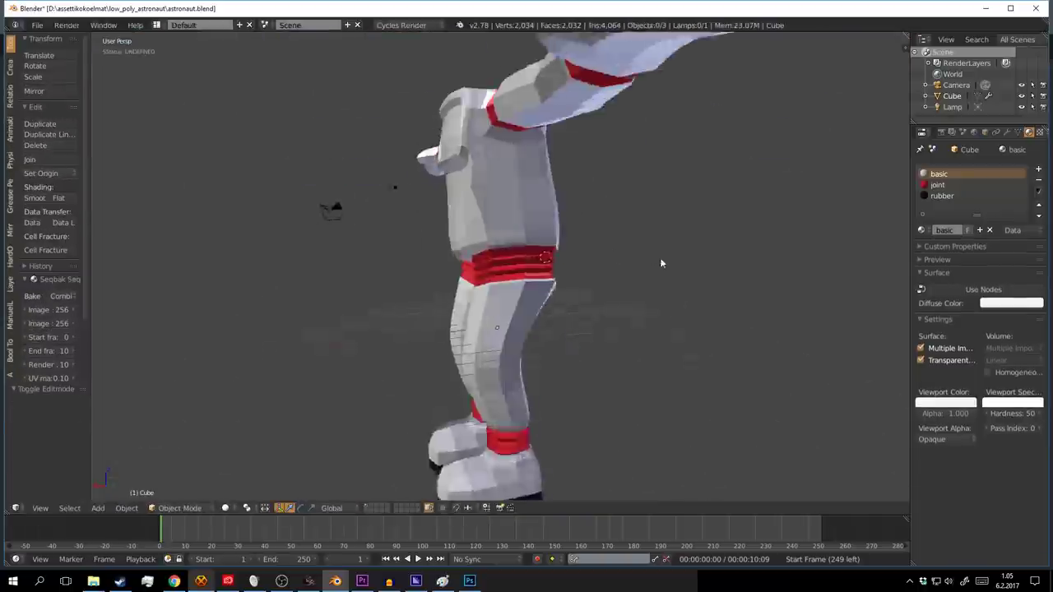
scroll(565, 274, down, 4)
middle_drag(565, 274, 527, 247)
key(Tab)
scroll(527, 247, up, 5)
alt+right_click(523, 317)
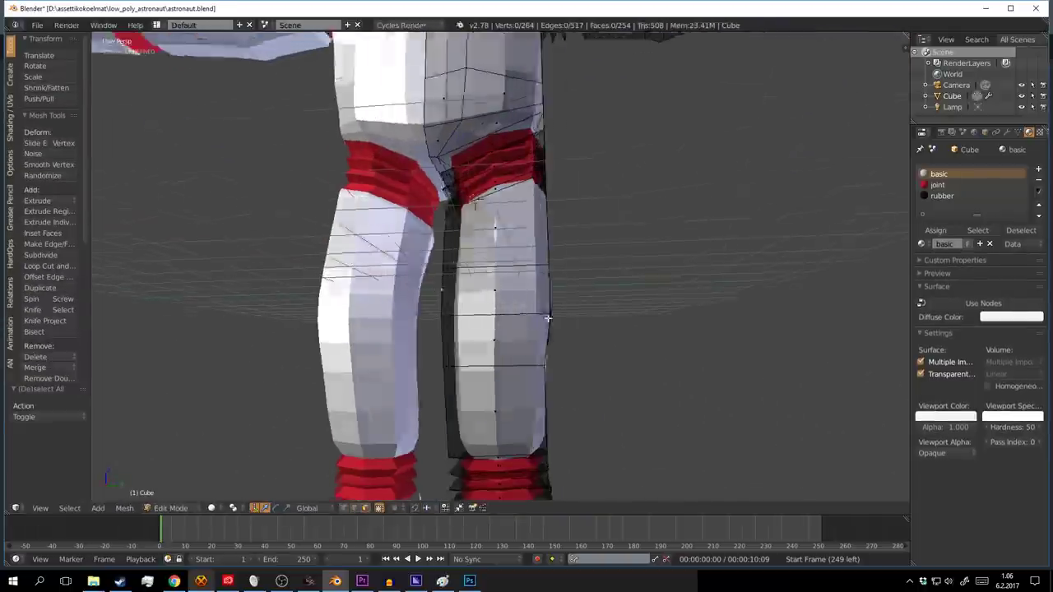
middle_drag(523, 317, 576, 329)
key(ctrl+b)
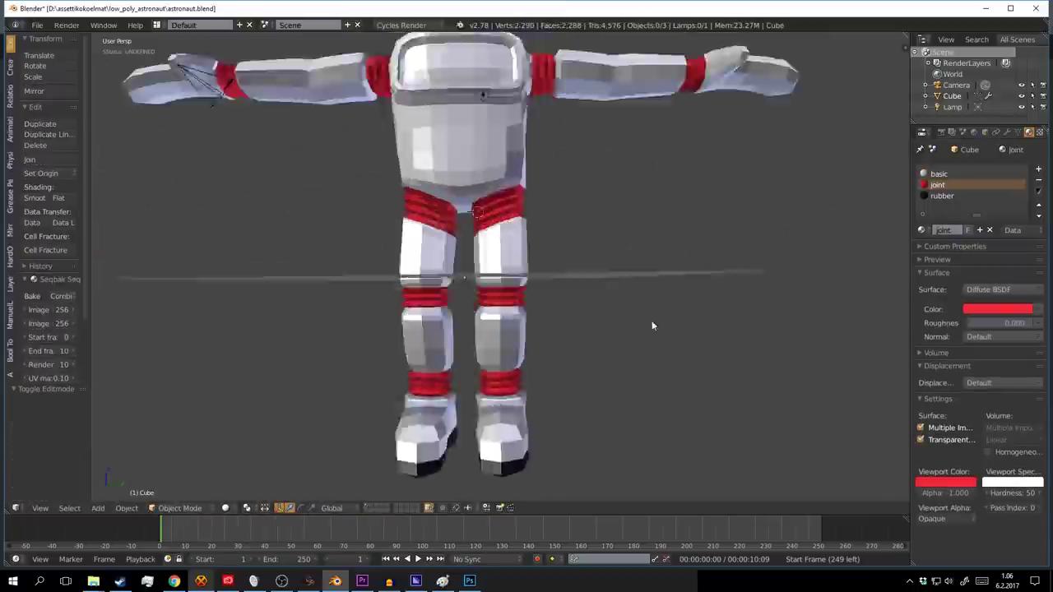
Step: Select the neck region and grow it to neighbouring loops for the helmet
scroll(652, 320, up, 4)
scroll(576, 305, down, 3)
mouse_move(576, 304)
middle_down()
mouse_move(463, 293)
mouse_move(520, 289)
middle_up()
scroll(463, 292, up, 3)
key(a)
scroll(520, 289, up, 4)
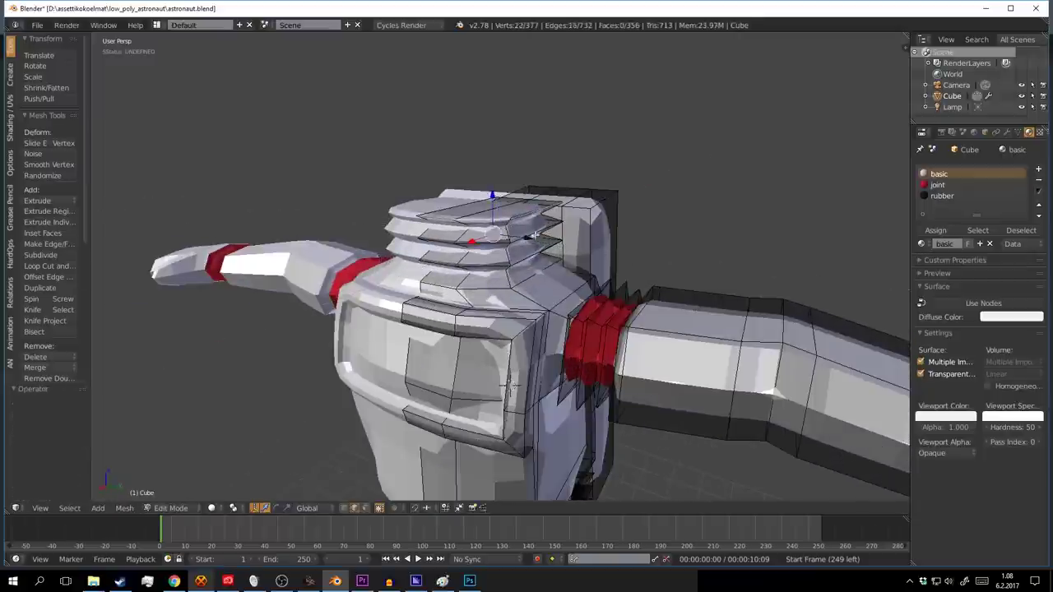
key(ctrl+KP_Add)
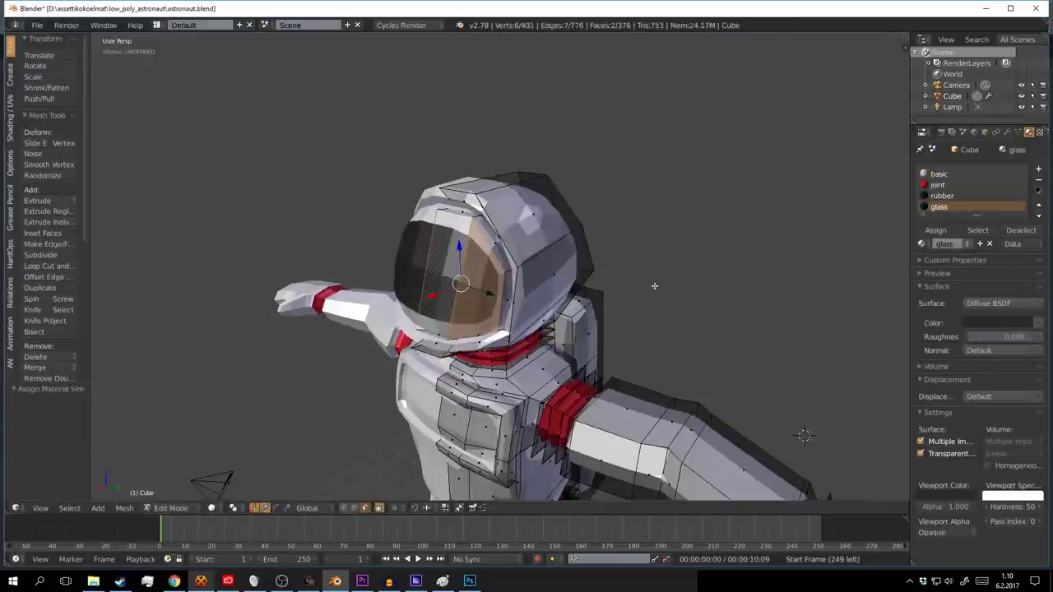
Step: Inset the backpack face on the torso's back and push it outward
key(a)
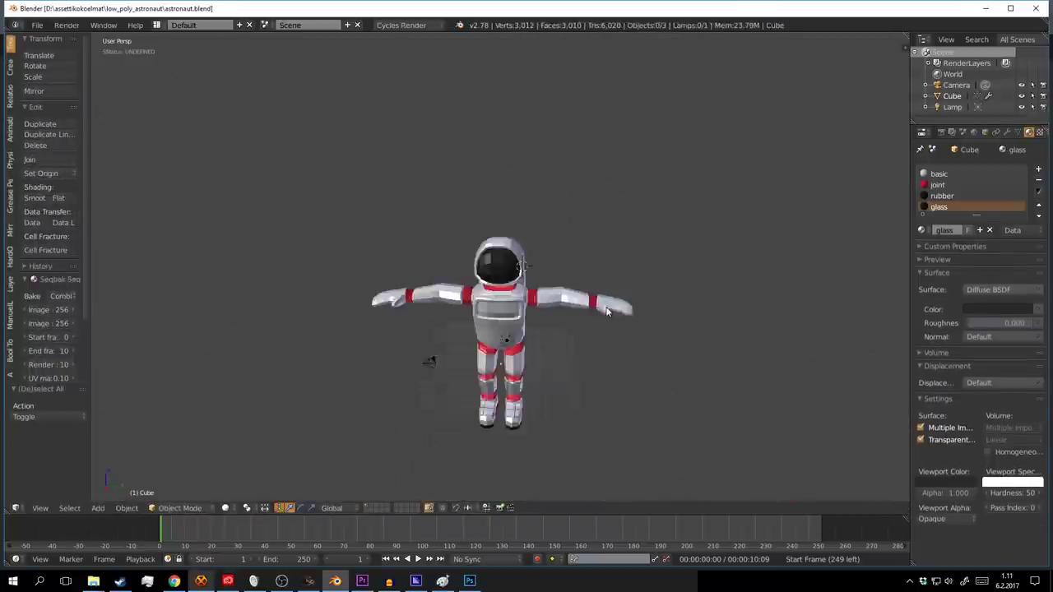
scroll(561, 290, up, 3)
scroll(562, 290, up, 2)
mouse_move(561, 290)
middle_down()
mouse_move(549, 280)
mouse_move(618, 319)
middle_up()
scroll(549, 279, down, 5)
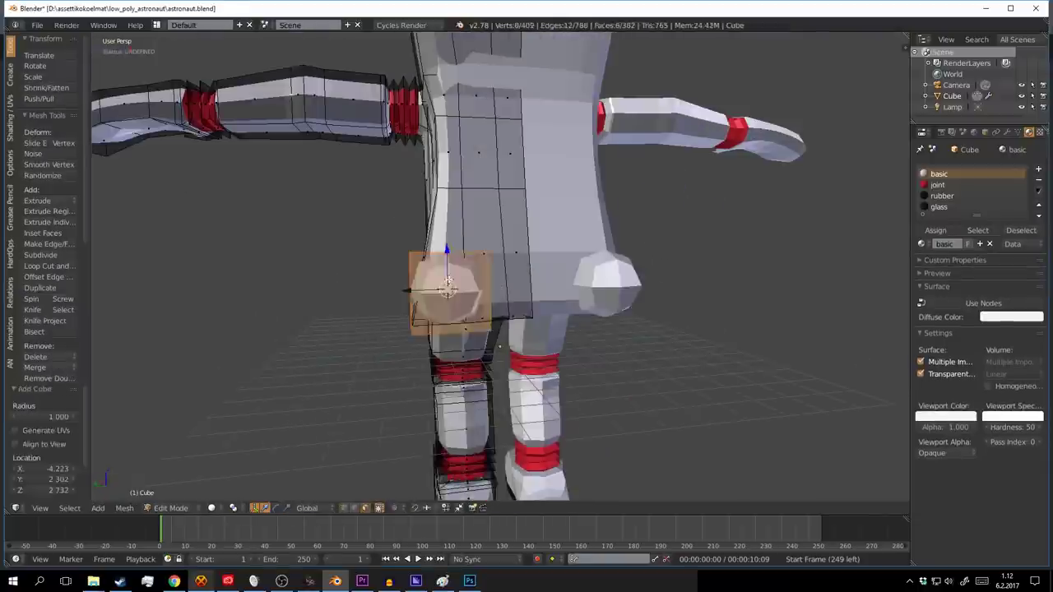
middle_drag(447, 288, 508, 249)
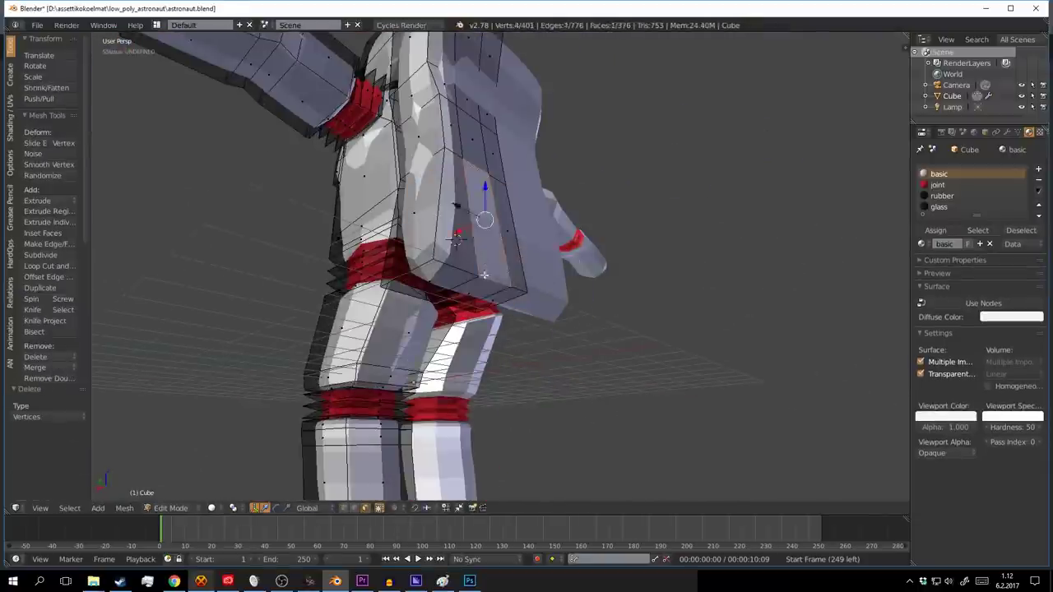
key(F6)
Step: Knife a cut across the torso around the backpack
key(a)
mouse_move(455, 240)
middle_down()
mouse_move(471, 149)
mouse_move(571, 196)
middle_up()
key(Tab)
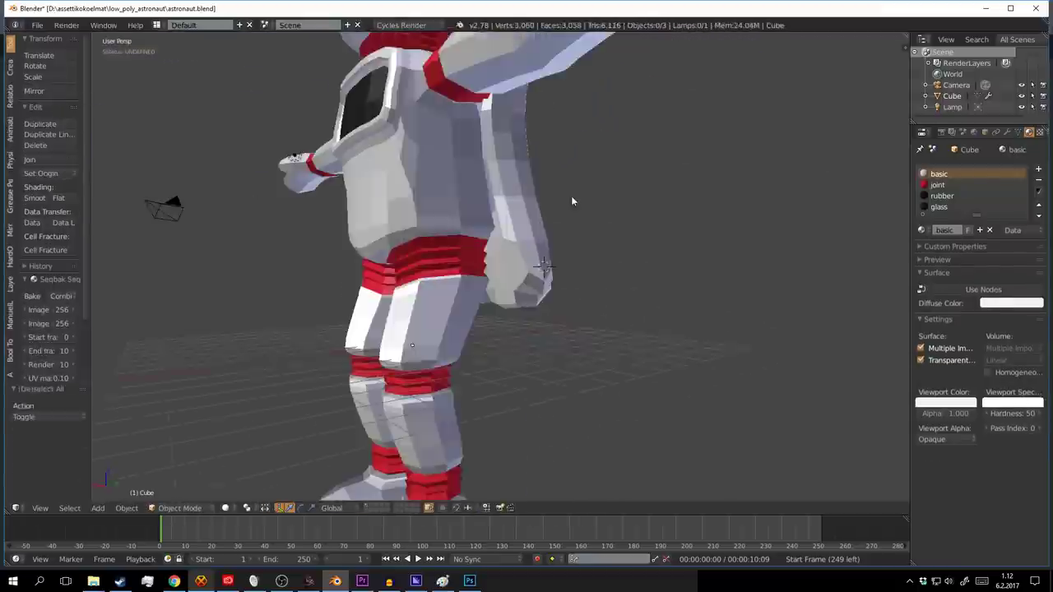
scroll(491, 216, down, 3)
key(Tab)
middle_drag(491, 215, 576, 222)
scroll(576, 222, up, 3)
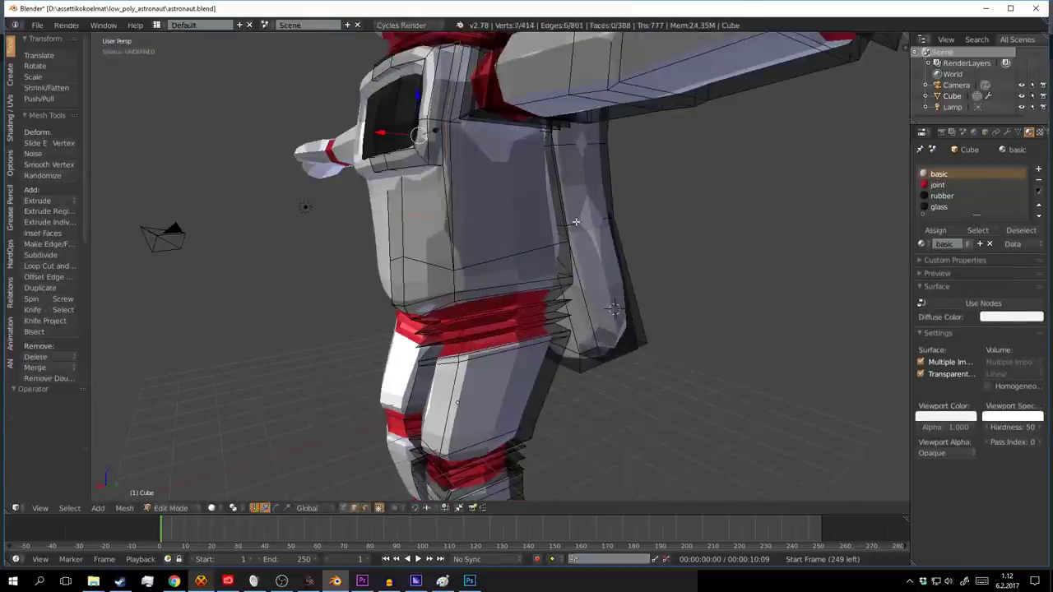
key(ctrl+z)
scroll(486, 228, up, 2)
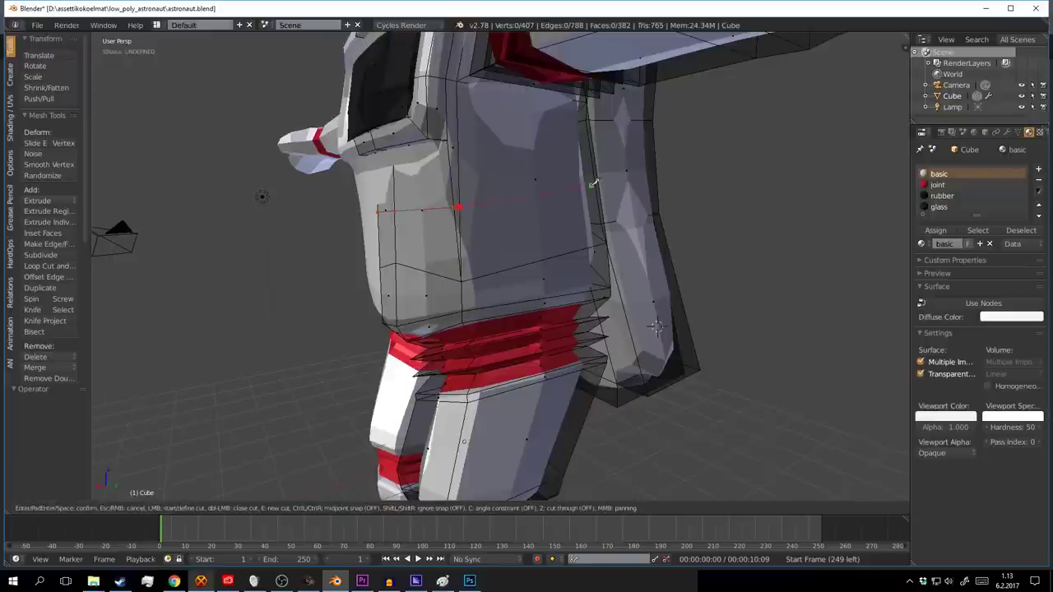
click(600, 178)
key(Return)
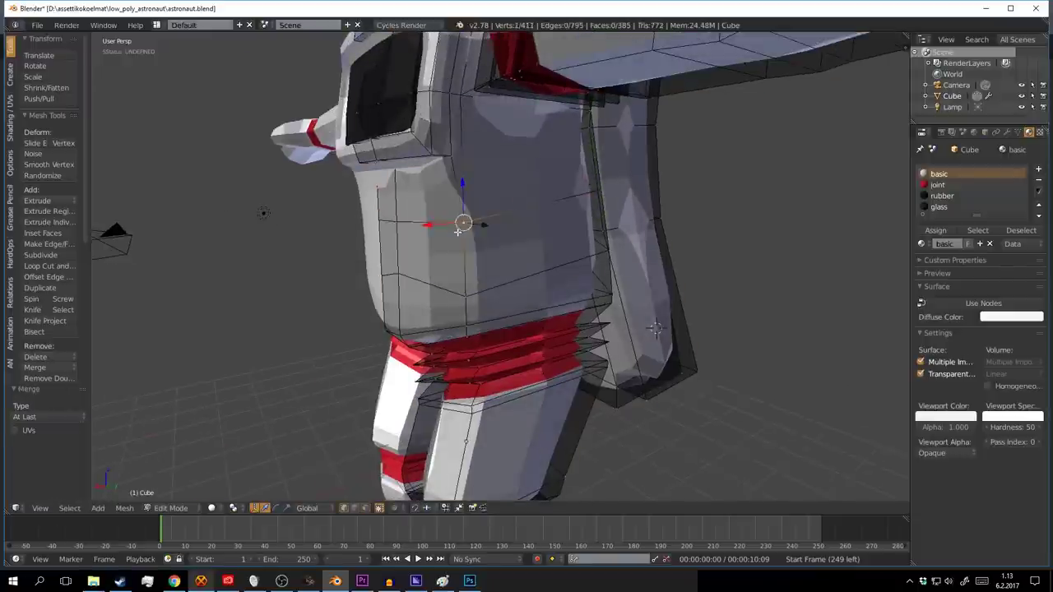
Step: Deselect and orbit around the astronaut to review the tapered backpack
key(a)
middle_drag(440, 223, 486, 222)
mouse_move(663, 310)
middle_down()
mouse_move(464, 259)
mouse_move(533, 329)
middle_up()
scroll(464, 258, down, 5)
scroll(464, 258, up, 4)
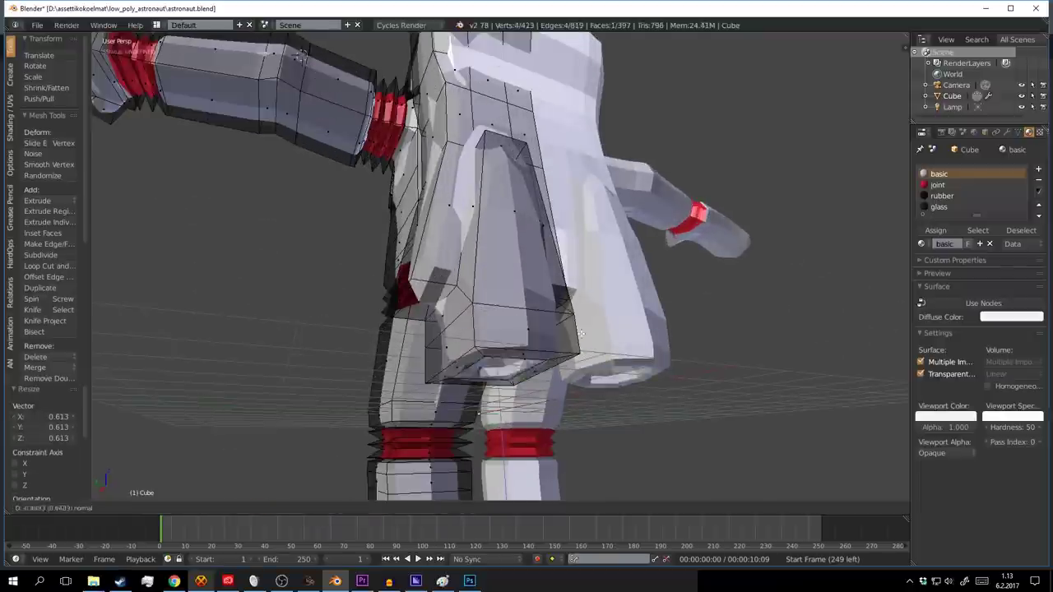
Step: Return to object mode and view the yellow flame exhausts under the backpack
key(Tab)
scroll(411, 353, down, 5)
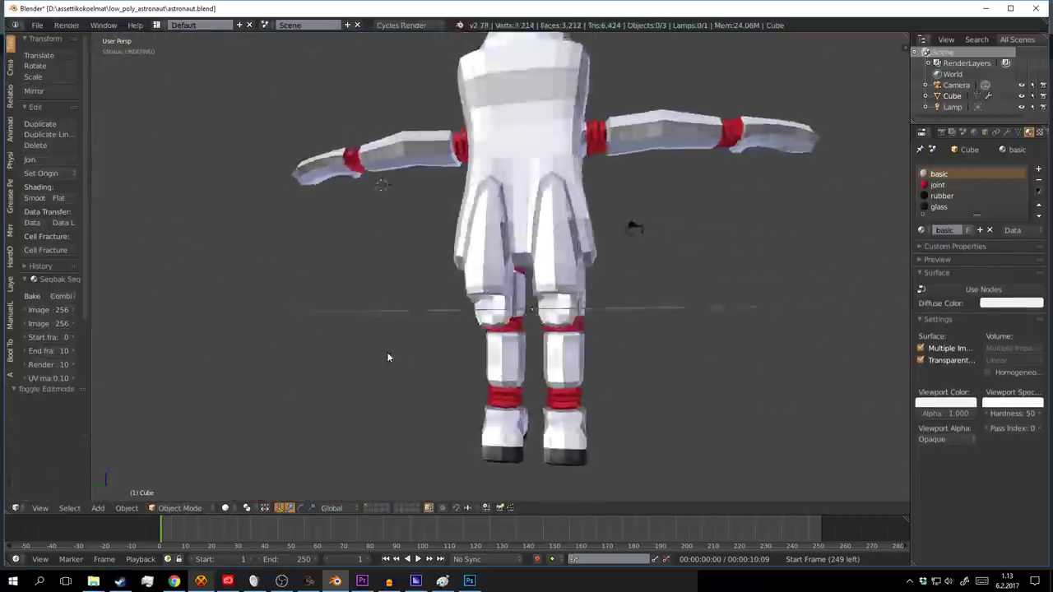
middle_drag(387, 352, 485, 294)
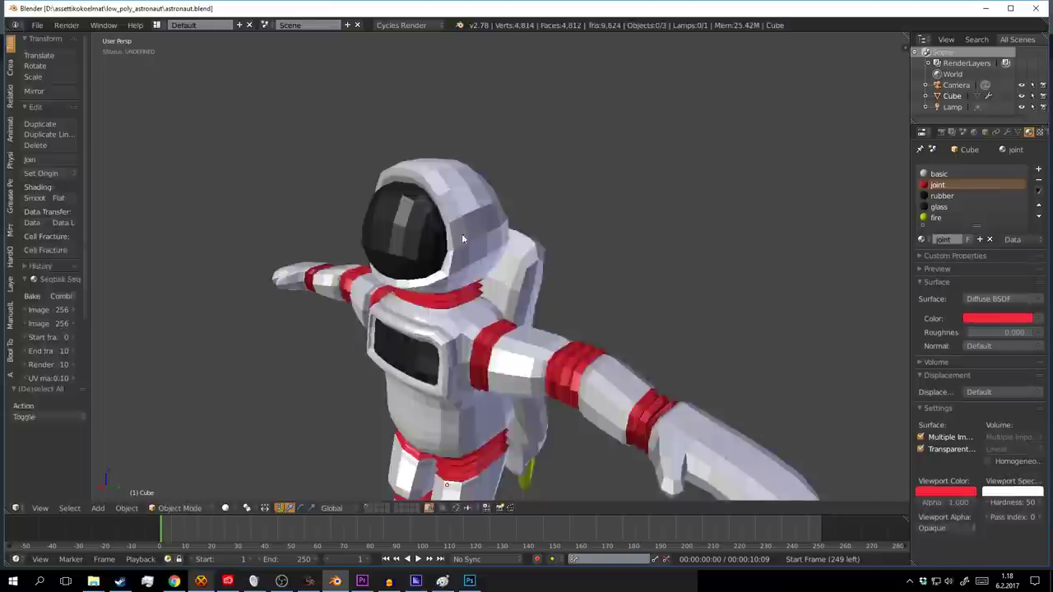
Step: Rotate the astronaut's selected hand, viewed from the side of the arm
scroll(491, 256, up, 3)
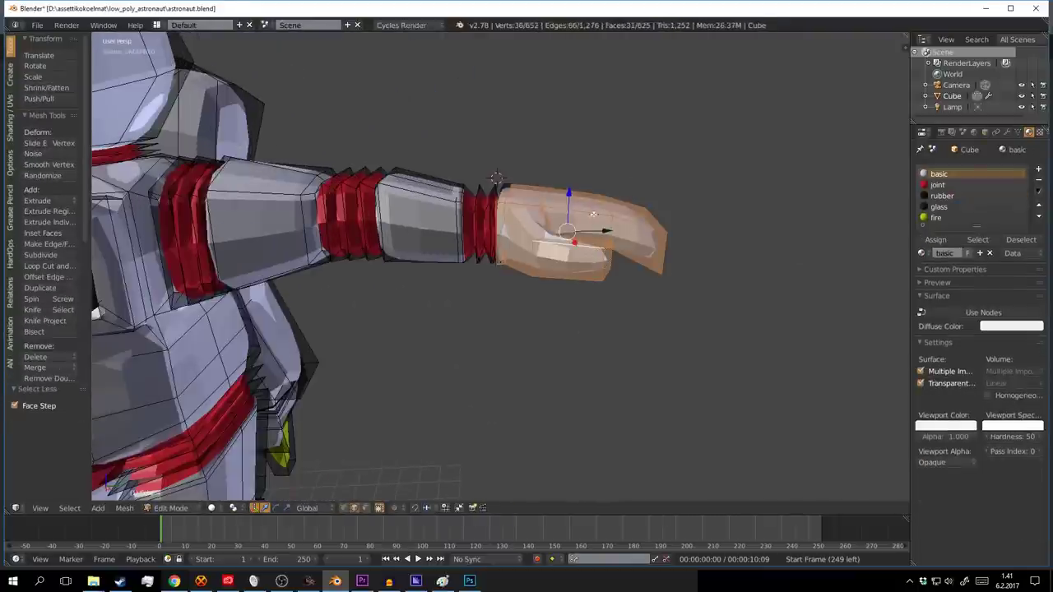
middle_drag(593, 214, 684, 233)
key(r)
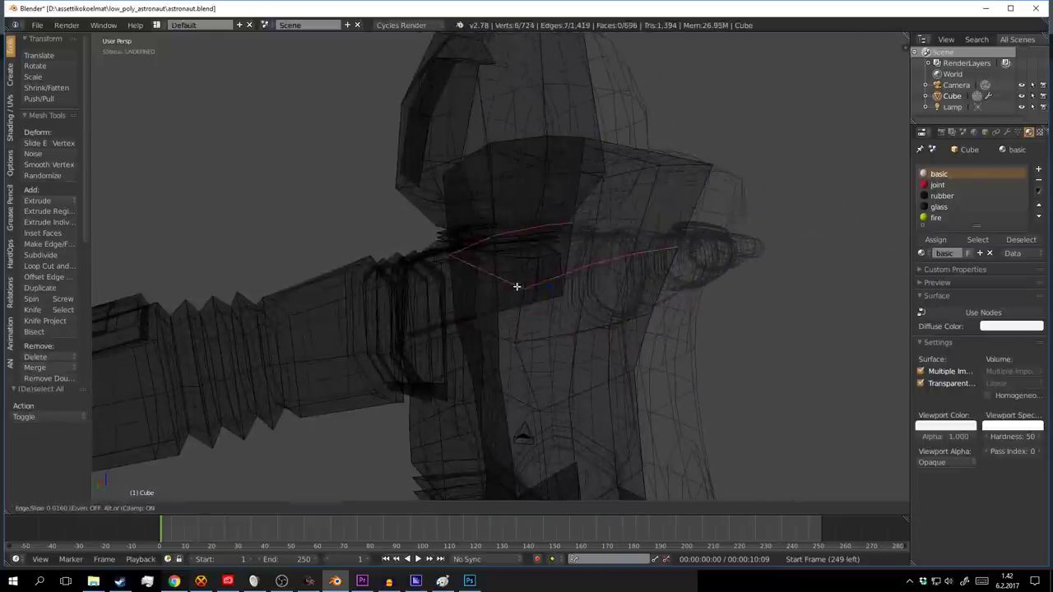
middle_drag(540, 285, 592, 297)
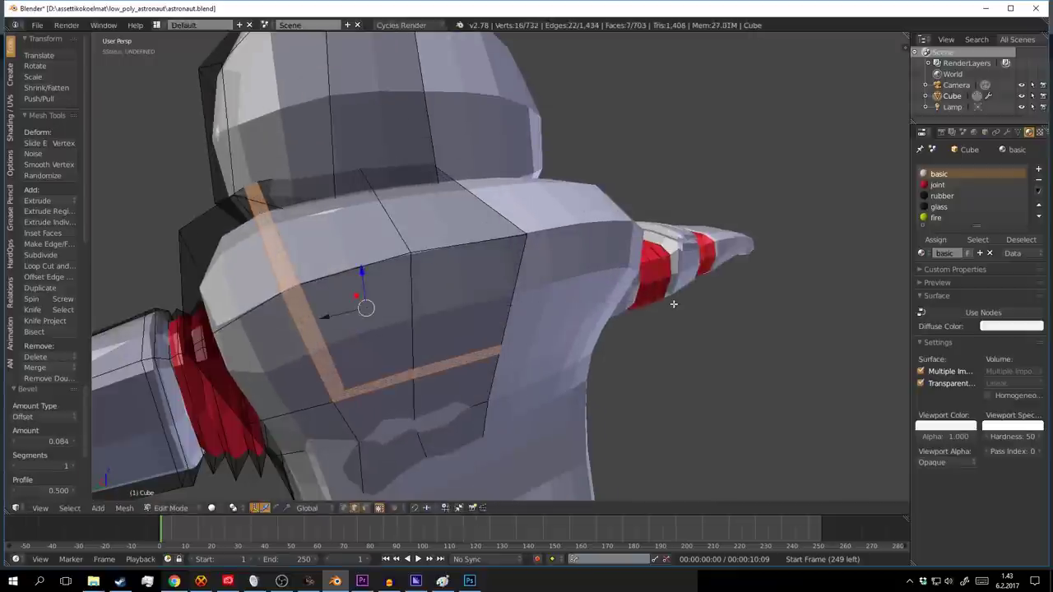
Step: Inset the upper-back faces and delete the stray edge
key(i)
click(673, 305)
key(F6)
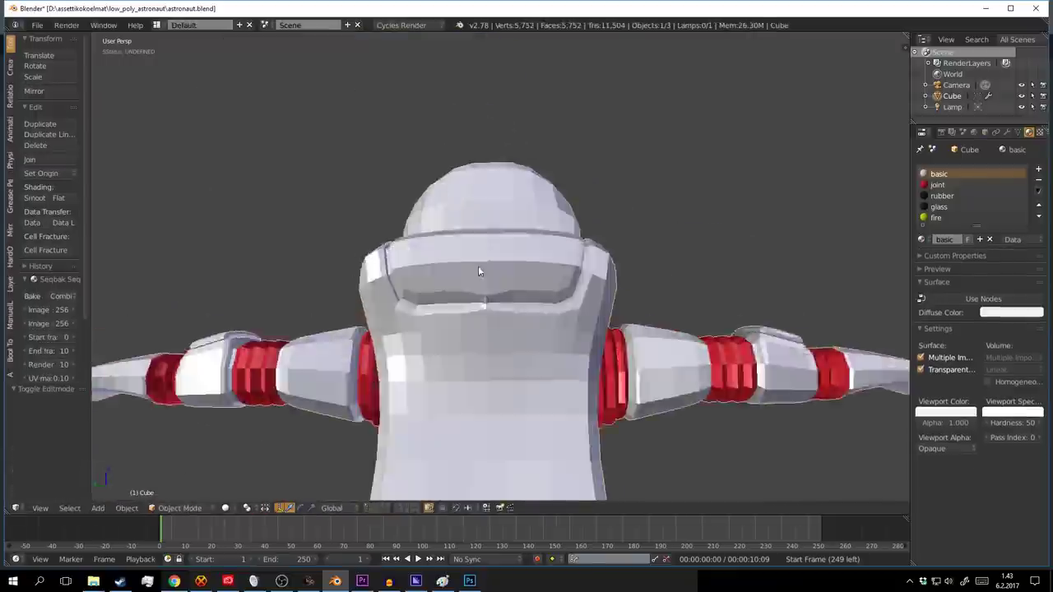
key(x)
click(445, 218)
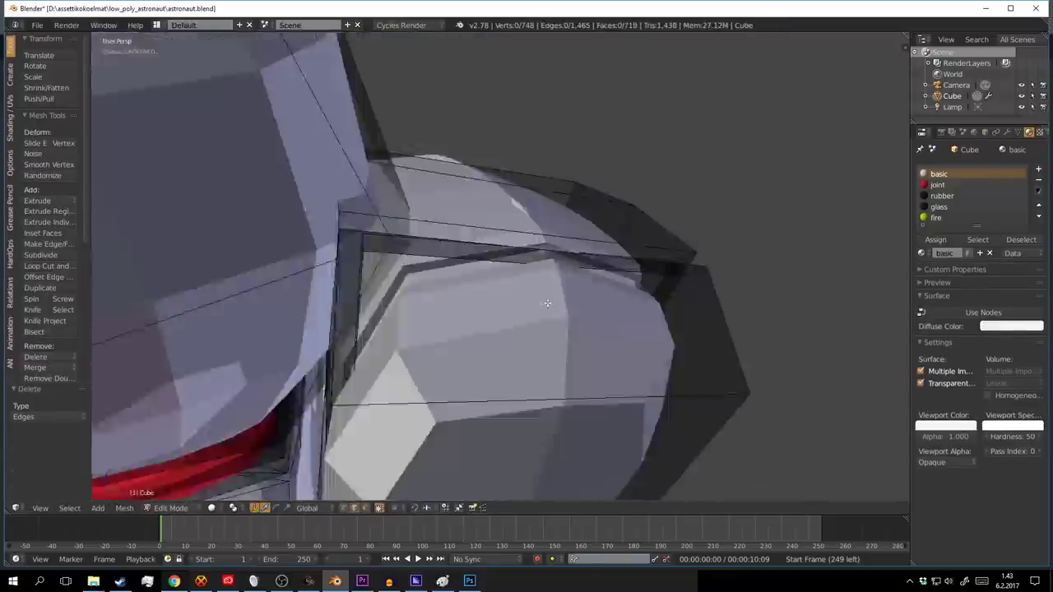
Step: Move the panel edge 0.09 along Y in see-through view
key(Tab)
key(Tab)
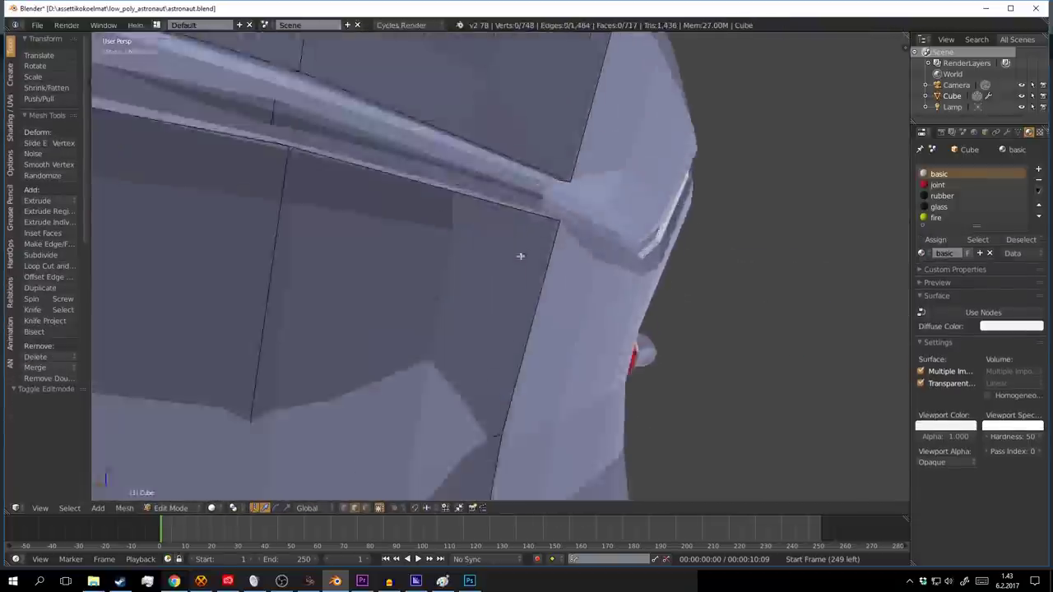
middle_drag(520, 256, 607, 246)
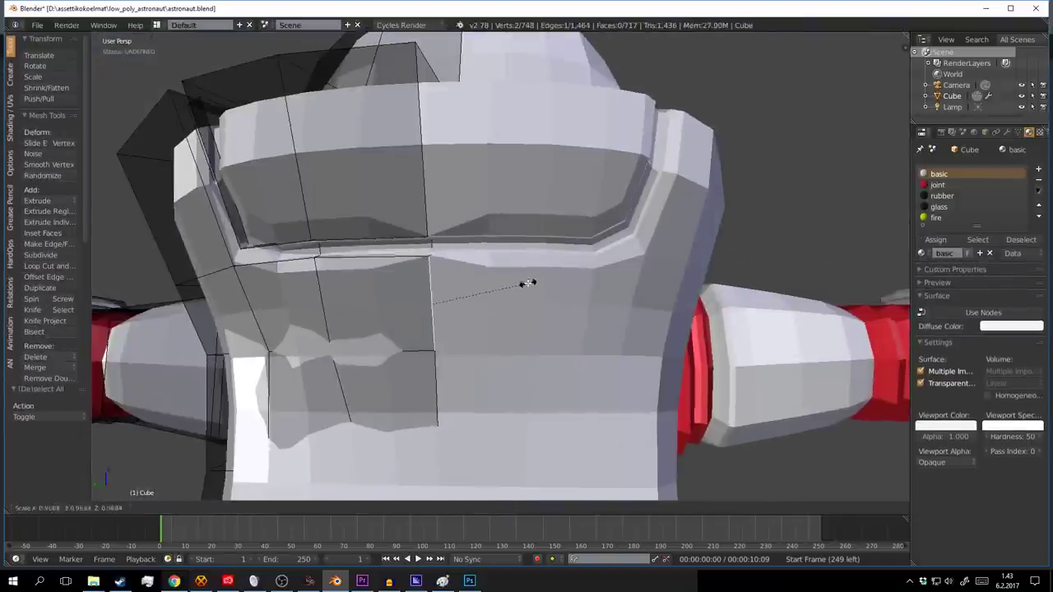
key(z)
mouse_move(529, 282)
middle_down()
mouse_move(467, 265)
mouse_move(560, 251)
mouse_move(564, 231)
middle_up()
key(z)
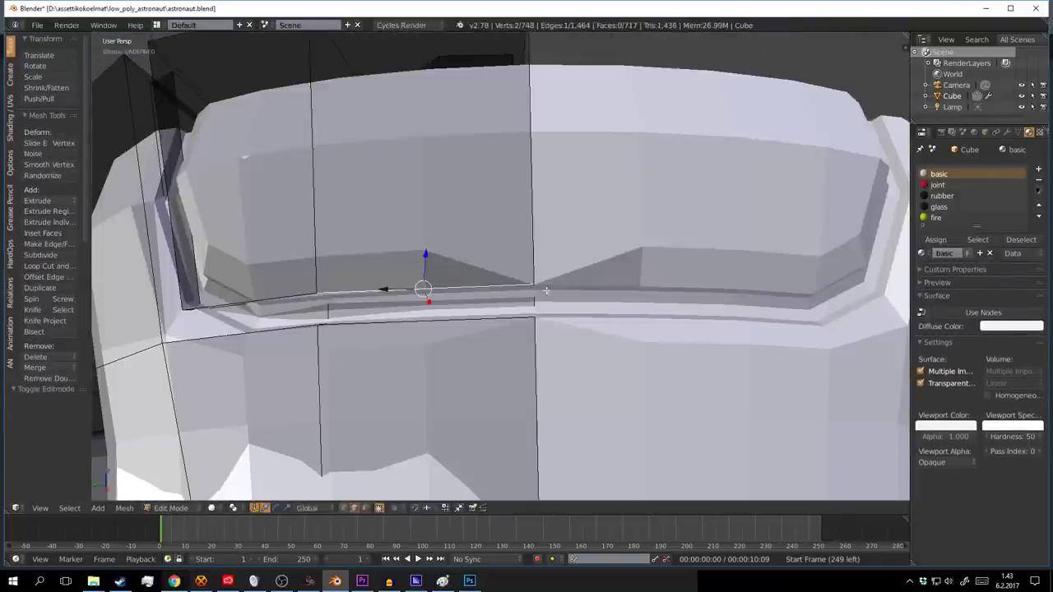
key(g)
key(y)
click(527, 292)
Step: Select and grow the back panel's face strip, then select a single chest face
mouse_move(527, 292)
middle_down()
mouse_move(463, 262)
mouse_move(412, 176)
mouse_move(494, 247)
mouse_move(613, 307)
mouse_move(870, 287)
middle_up()
key(a)
alt+right_click(411, 177)
key(z)
key(z)
key(Tab)
key(Tab)
scroll(651, 437, down, 4)
scroll(628, 296, up, 6)
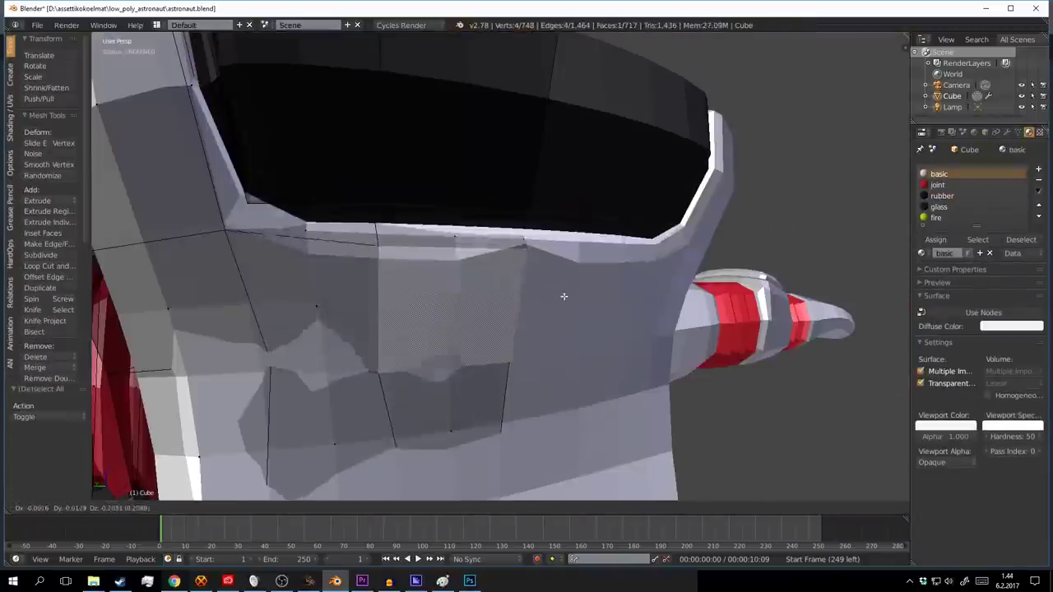
key(a)
right_click(519, 328)
scroll(526, 309, down, 5)
Step: Orbit close around the astronaut's arm joint in Edit Mode and clear the selection
key(Tab)
scroll(575, 349, down, 3)
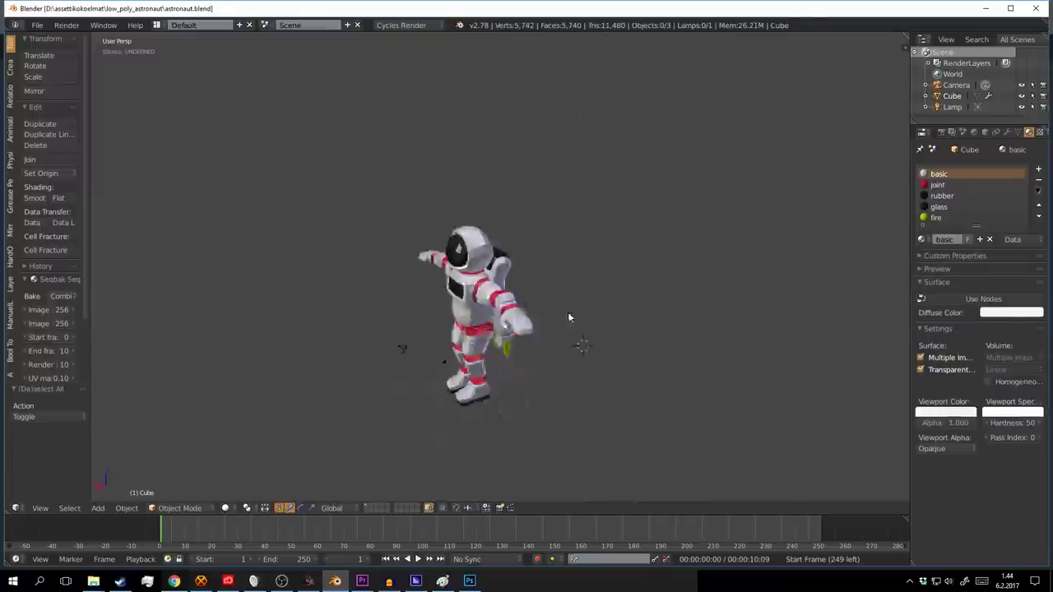
scroll(568, 312, up, 4)
middle_drag(568, 311, 604, 317)
scroll(544, 327, up, 5)
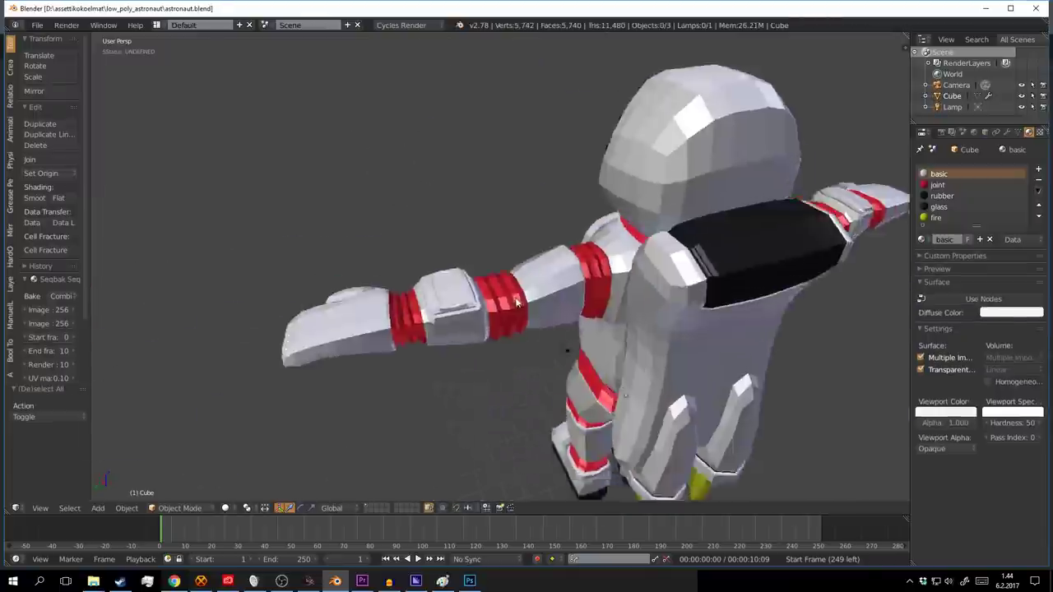
key(Tab)
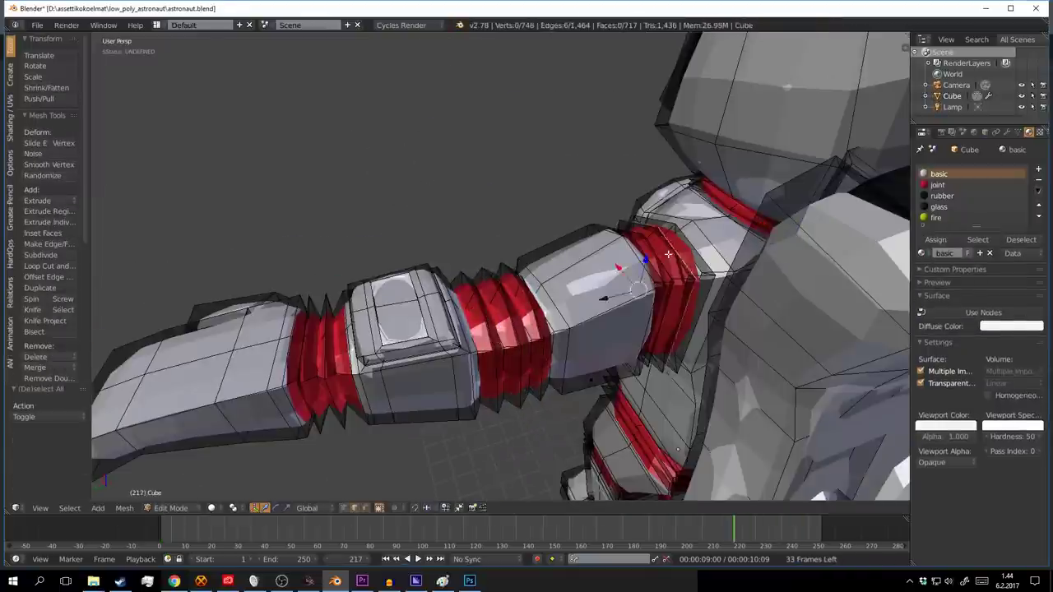
mouse_move(668, 255)
middle_down()
mouse_move(497, 319)
mouse_move(617, 331)
middle_up()
scroll(562, 322, down, 4)
scroll(618, 330, up, 5)
key(a)
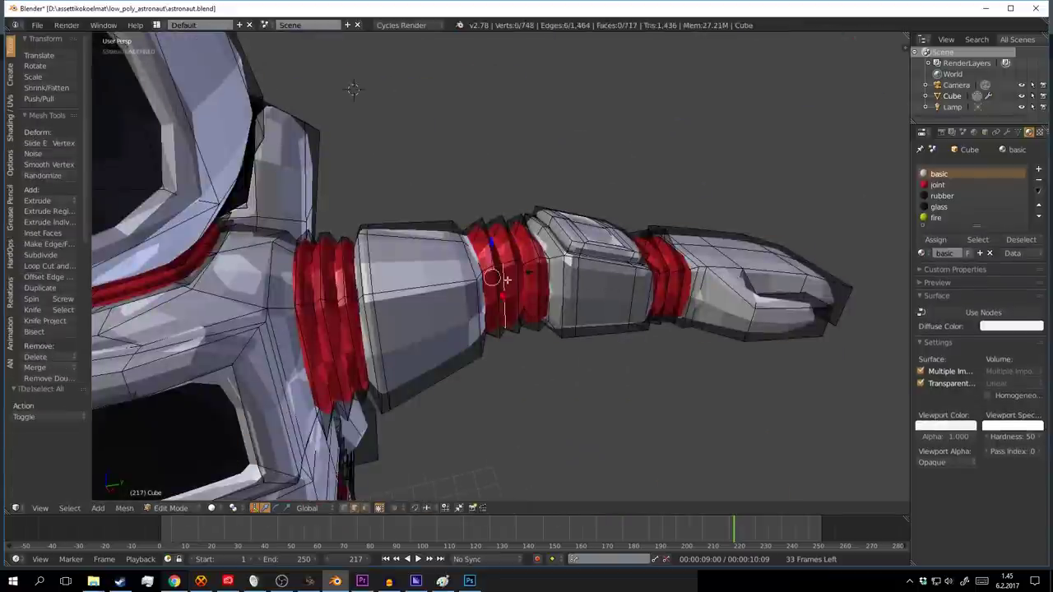
middle_drag(581, 341, 656, 344)
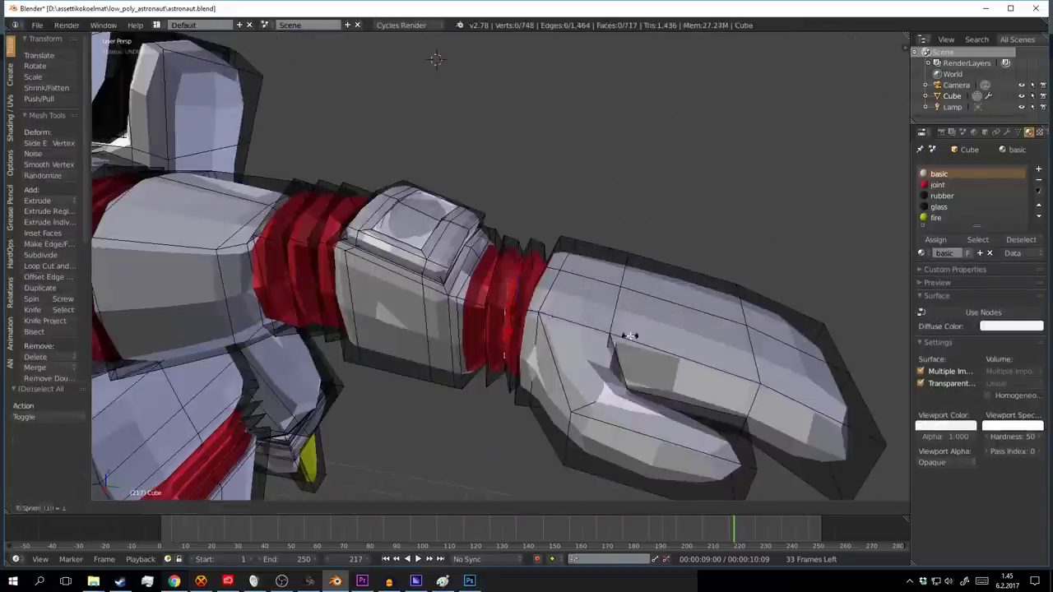
key(a)
middle_drag(480, 307, 620, 328)
Step: Cut a new edge loop into the red bellows on the arm
key(shift+alt+s)
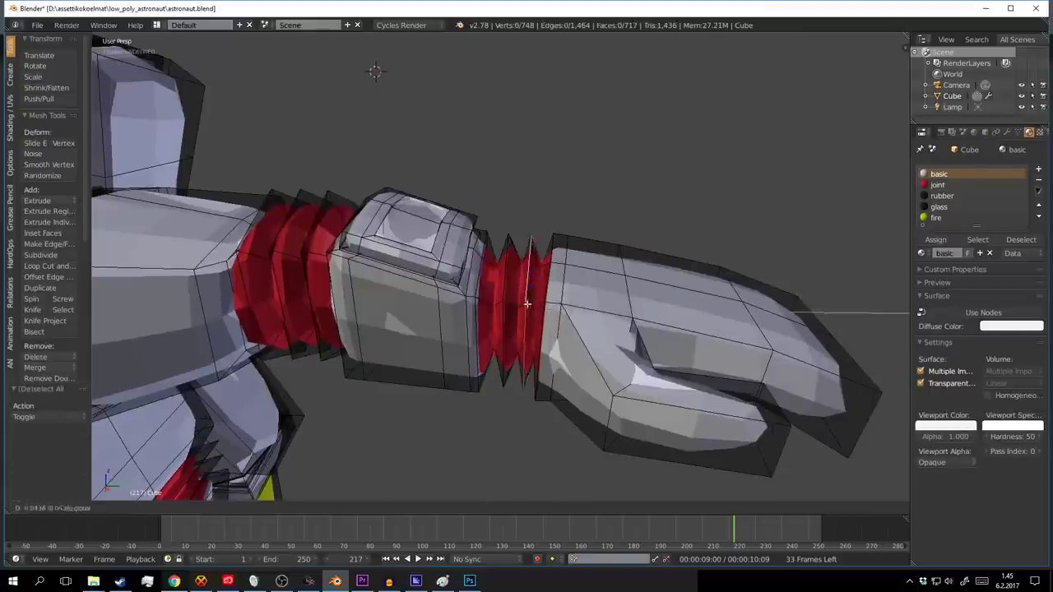
key(Tab)
scroll(573, 326, down, 3)
scroll(557, 329, down, 3)
scroll(558, 329, up, 5)
key(Tab)
key(ctrl+r)
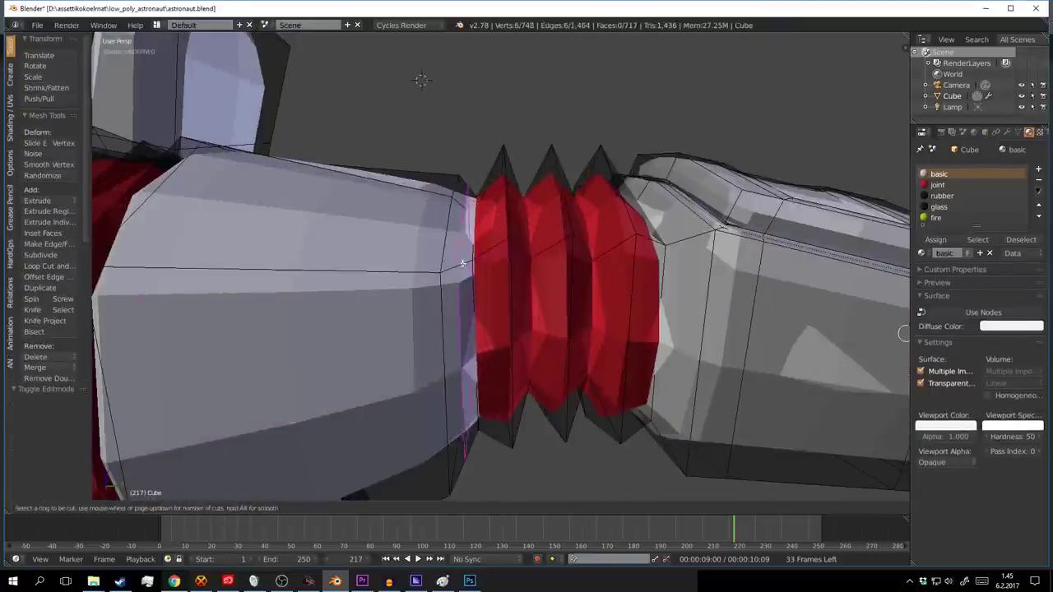
middle_drag(650, 282, 576, 263)
click(554, 260)
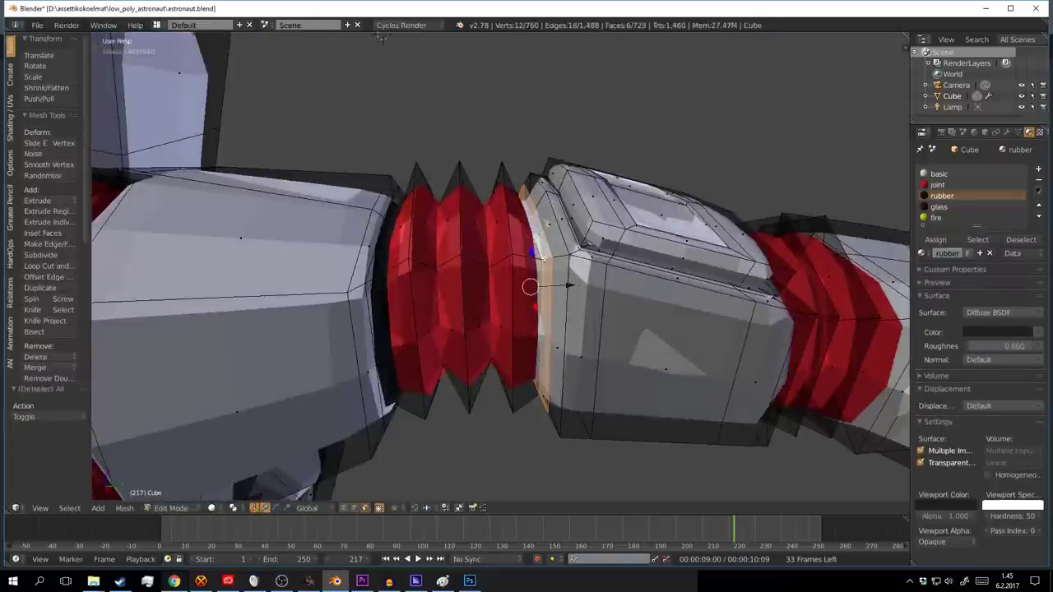
Step: Inset the arm faces beside the bellows and add another edge loop across them
key(Tab)
scroll(593, 360, down, 3)
scroll(593, 359, up, 4)
key(Tab)
key(F6)
drag(770, 427, 798, 426)
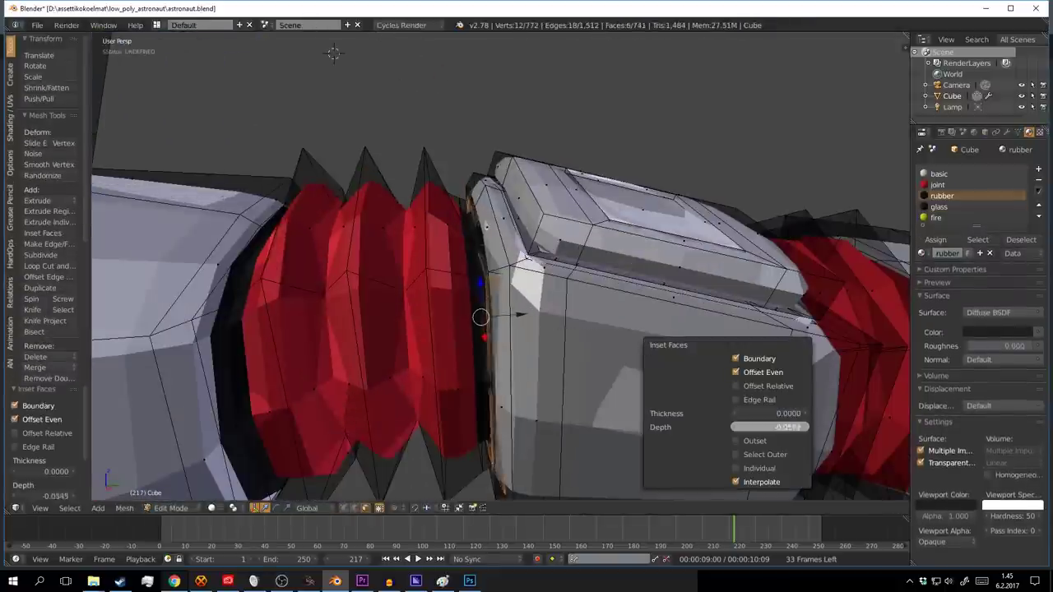
mouse_move(513, 347)
middle_down()
mouse_move(461, 329)
mouse_move(515, 361)
middle_up()
key(ctrl+r)
click(516, 361)
click(516, 361)
Step: Nudge the bellows vertices along Z, then deselect and undo back into mesh editing
middle_drag(470, 38, 315, 521)
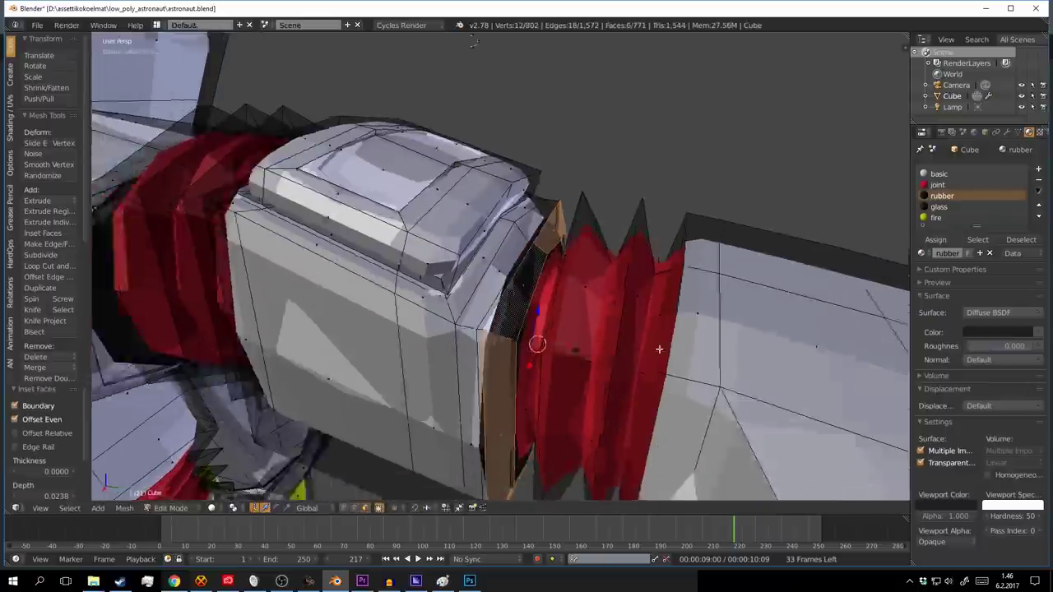
key(a)
mouse_move(654, 263)
middle_down()
mouse_move(620, 298)
mouse_move(539, 328)
middle_up()
key(a)
mouse_move(500, 245)
middle_down()
mouse_move(503, 219)
mouse_move(513, 329)
mouse_move(548, 337)
mouse_move(611, 284)
mouse_move(598, 197)
mouse_move(576, 256)
mouse_move(615, 202)
mouse_move(564, 277)
mouse_move(529, 261)
middle_up()
key(g)
key(z)
key(Escape)
key(a)
key(ctrl+z)
Step: Cut several new edge loops into the waist bellows
scroll(563, 265, down, 5)
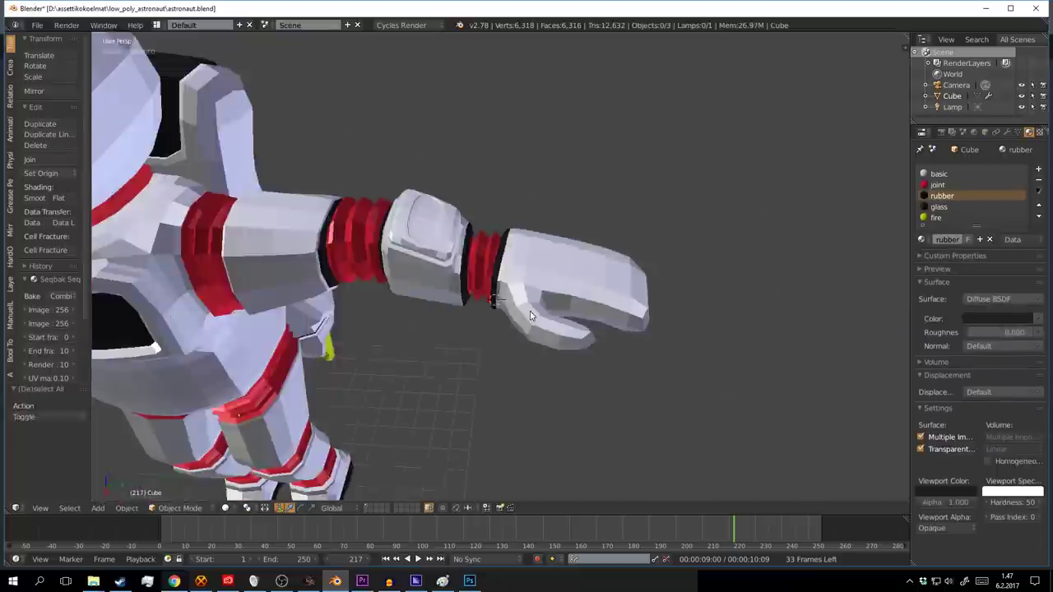
scroll(553, 317, up, 5)
key(g)
key(y)
click(553, 318)
click(602, 302)
scroll(592, 239, down, 5)
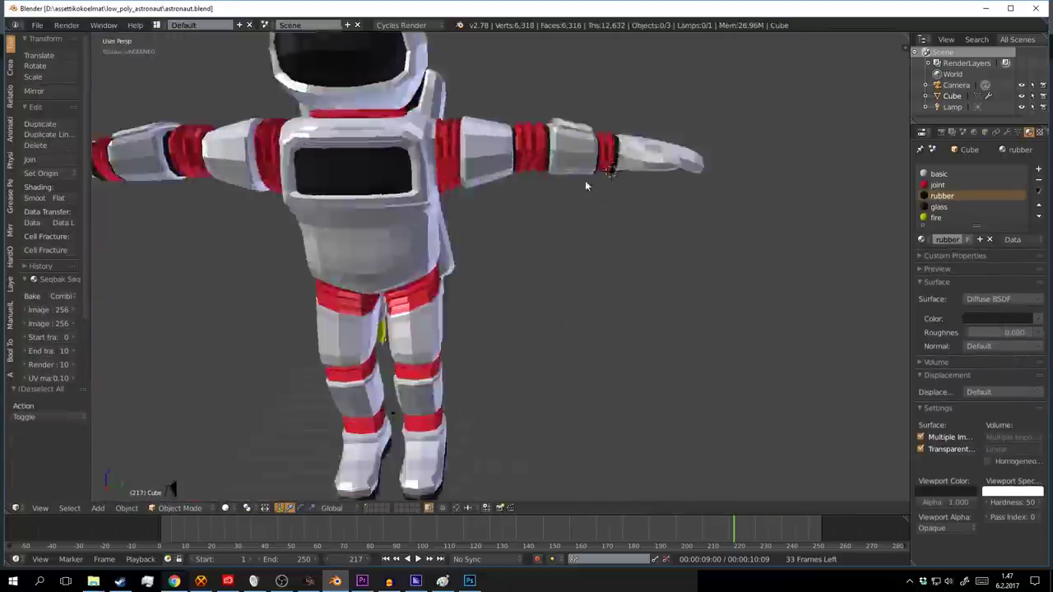
scroll(585, 180, up, 5)
key(ctrl+r)
click(517, 313)
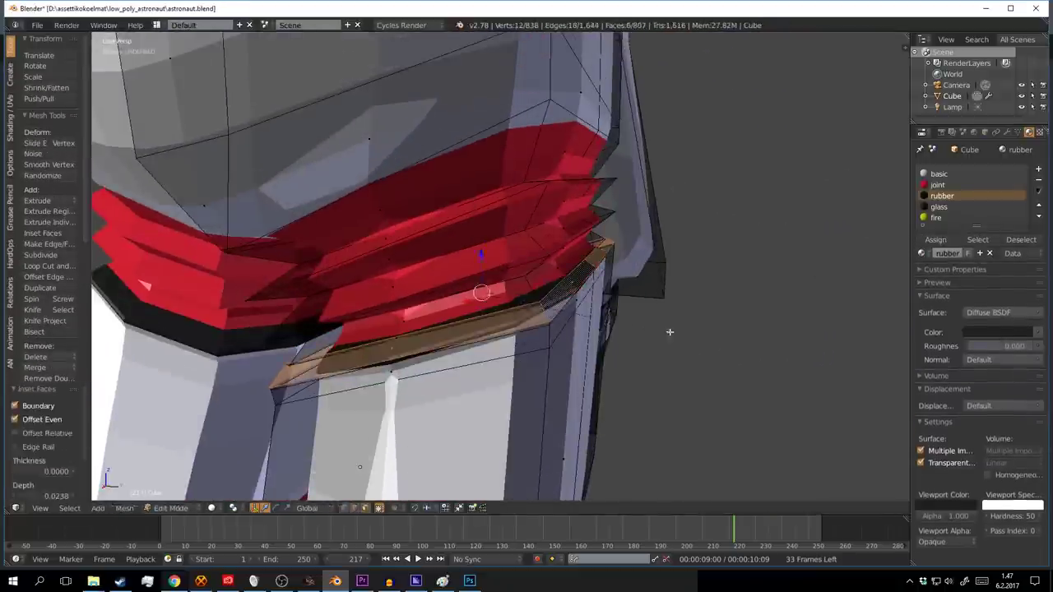
middle_drag(669, 331, 550, 373)
key(ctrl+r)
click(551, 373)
Step: Inset the leg's face loop, then clear the selection and orbit down to the knees
scroll(614, 335, down, 5)
scroll(614, 335, up, 5)
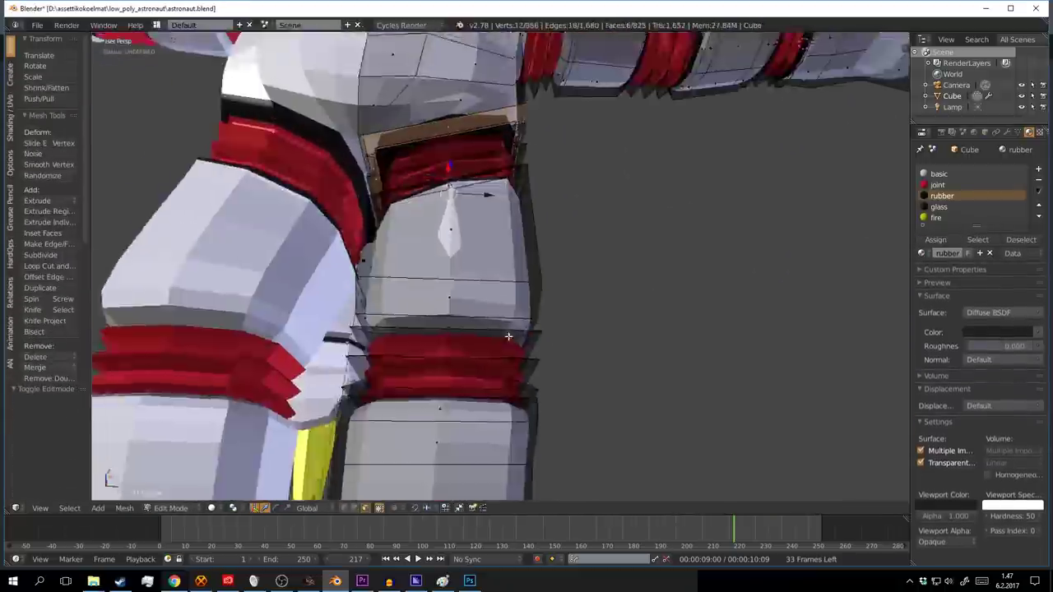
key(i)
click(614, 335)
middle_drag(614, 335, 532, 254)
key(a)
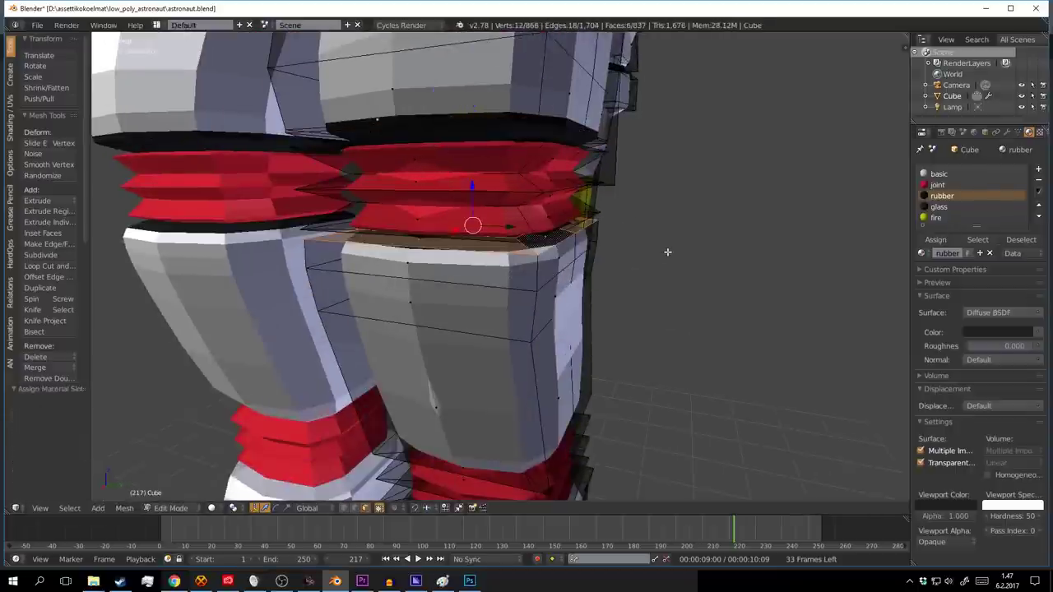
key(a)
middle_drag(667, 252, 371, 513)
key(a)
middle_drag(568, 284, 508, 360)
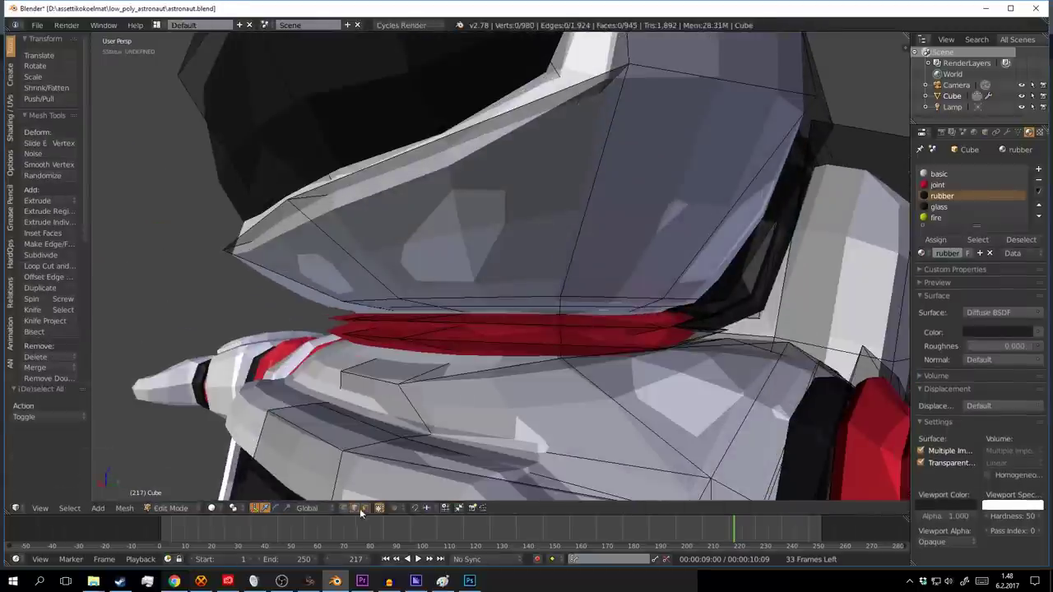
Step: Swap the fire's image texture for a Radial gradient and slide the ColorRamp black stop to 0.168
click(360, 510)
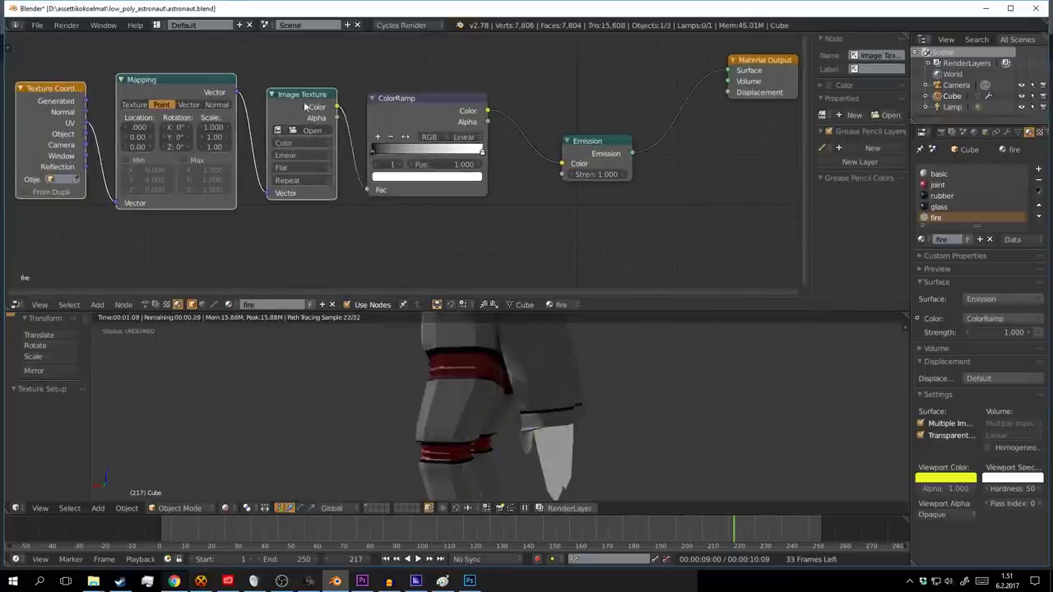
click(354, 179)
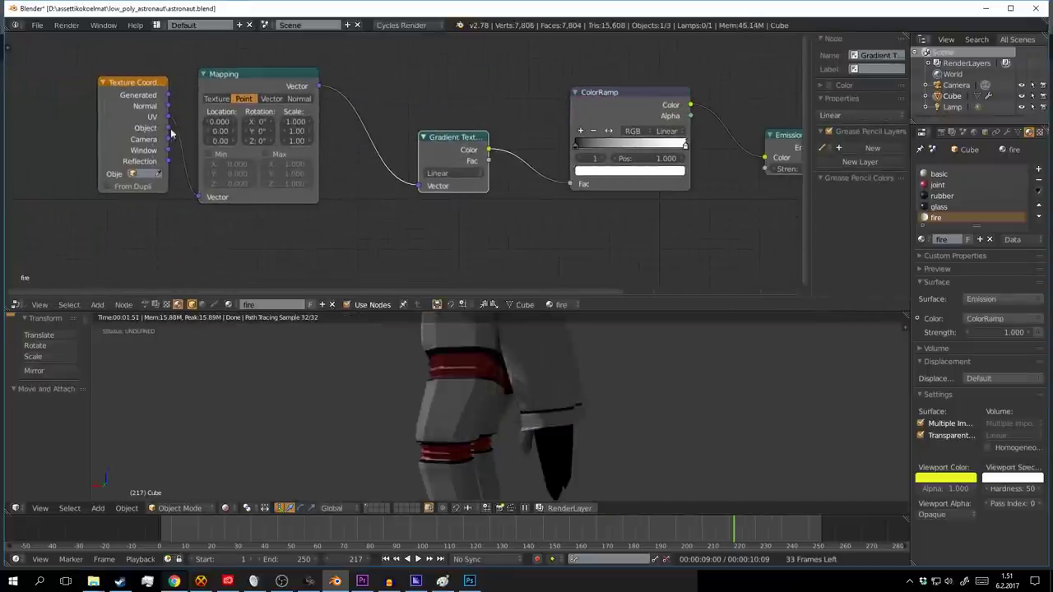
key(Home)
drag(494, 153, 511, 156)
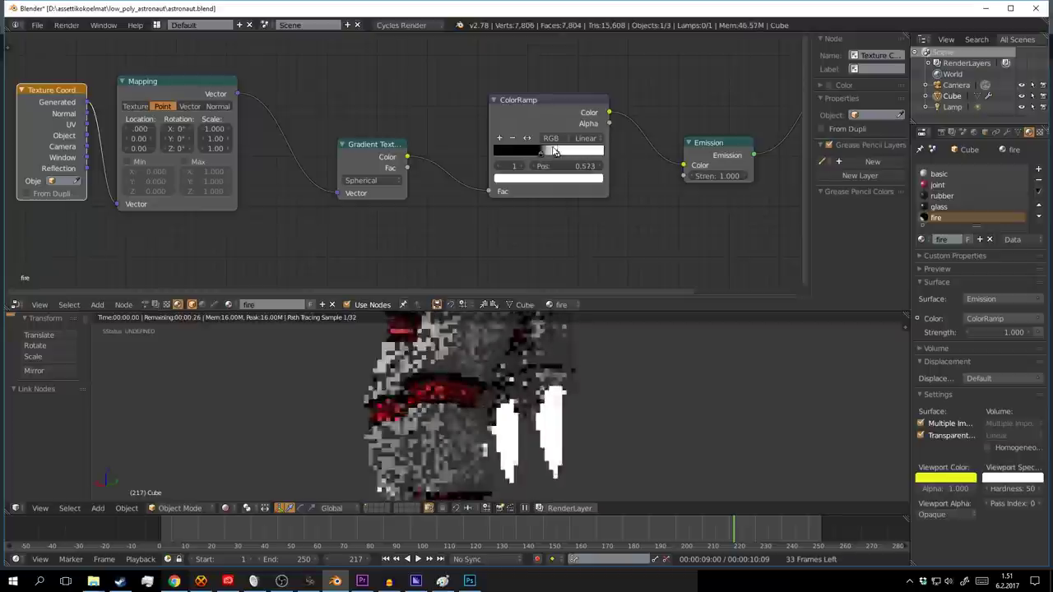
click(380, 181)
click(380, 206)
middle_drag(394, 231, 474, 228)
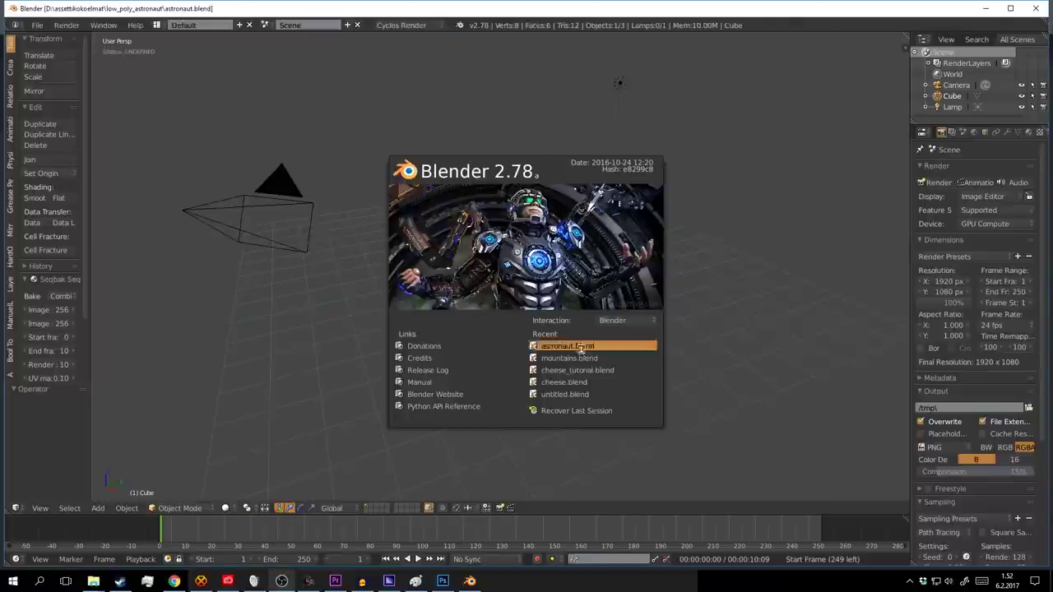
Step: Reopen astronaut.blend and wire new gradient-chain nodes through a ColorRamp into the Emission
click(576, 350)
scroll(627, 387, up, 3)
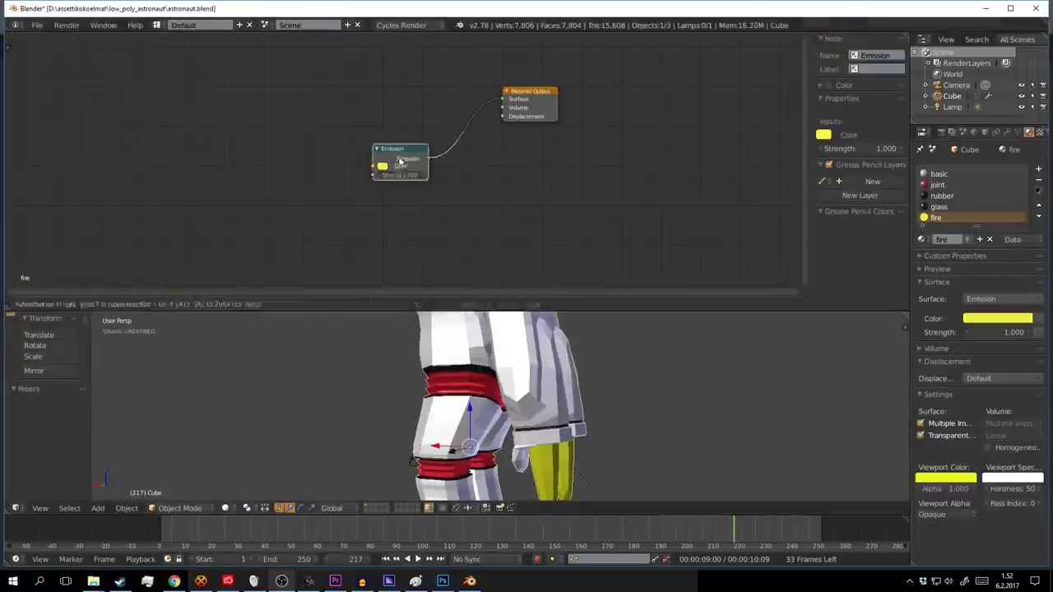
key(shift+z)
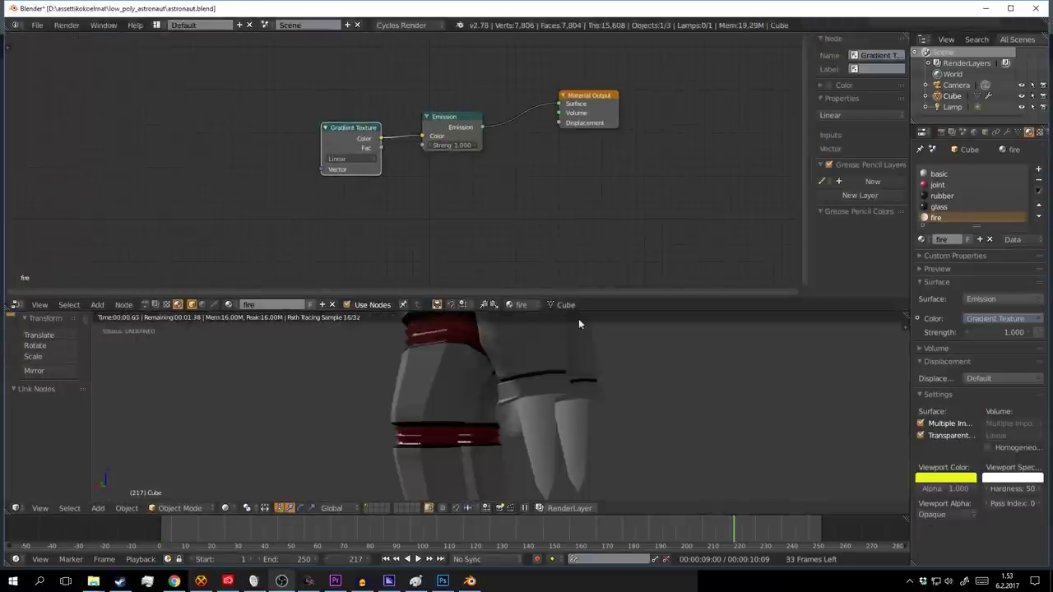
key(ctrl+t)
key(shift+a)
click(505, 219)
click(498, 193)
Step: Make the ColorRamp's left stop blue and its right stop orange
click(464, 183)
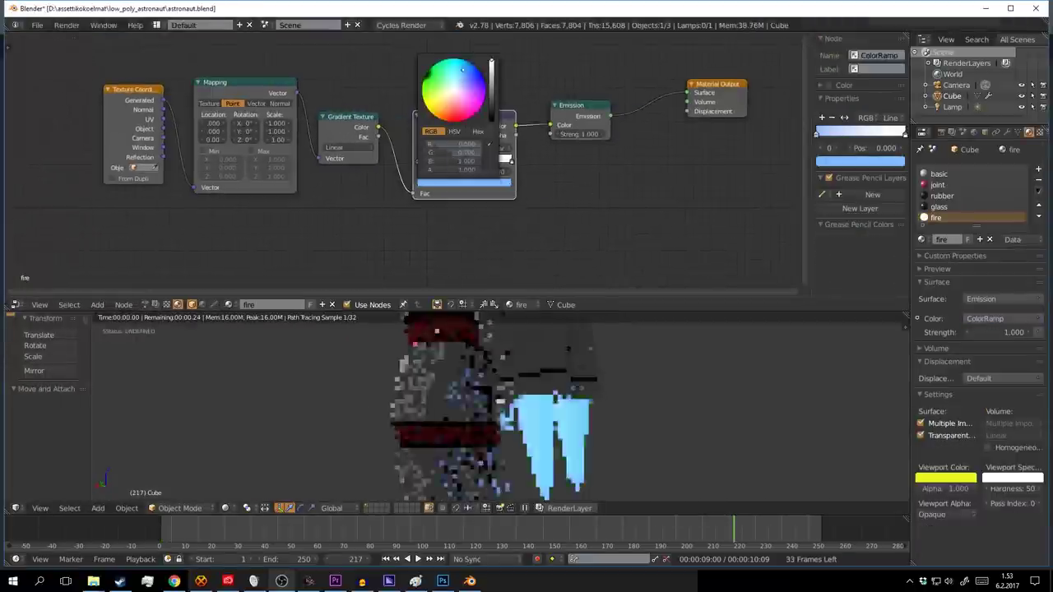
click(437, 86)
click(474, 188)
click(437, 111)
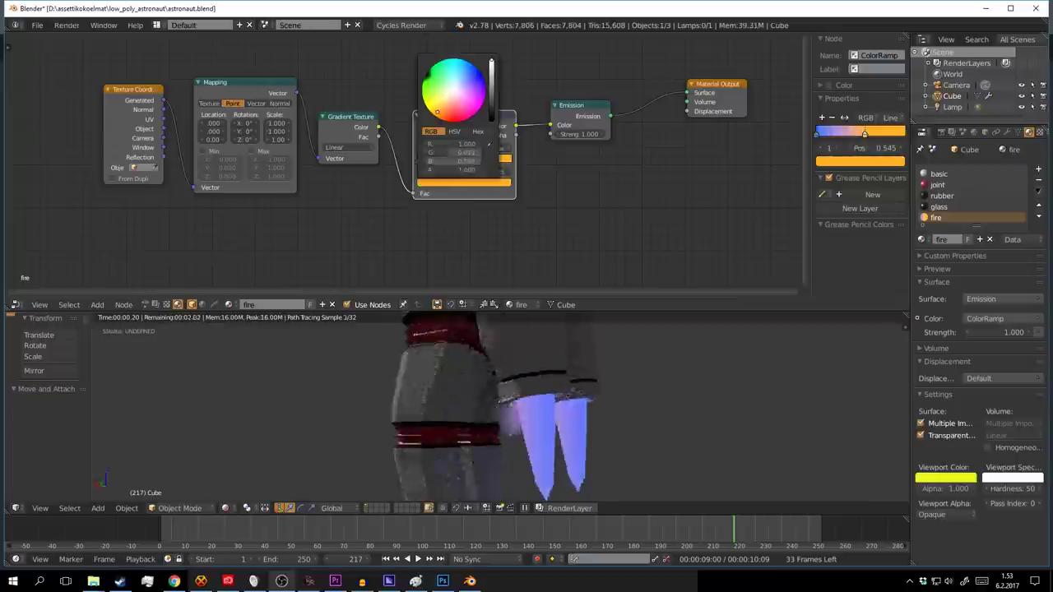
middle_drag(569, 338, 576, 346)
middle_drag(598, 231, 509, 237)
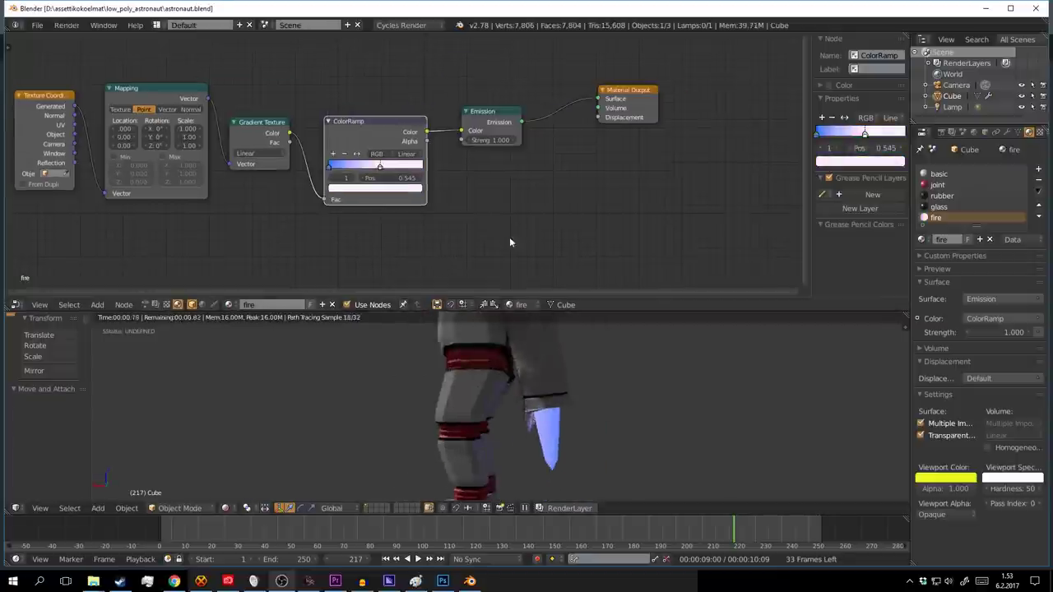
Step: Mix in a Transparent BSDF via a Mix Shader to the output, with Layer Weight blend 0.700
click(494, 175)
click(584, 157)
scroll(609, 158, up, 1)
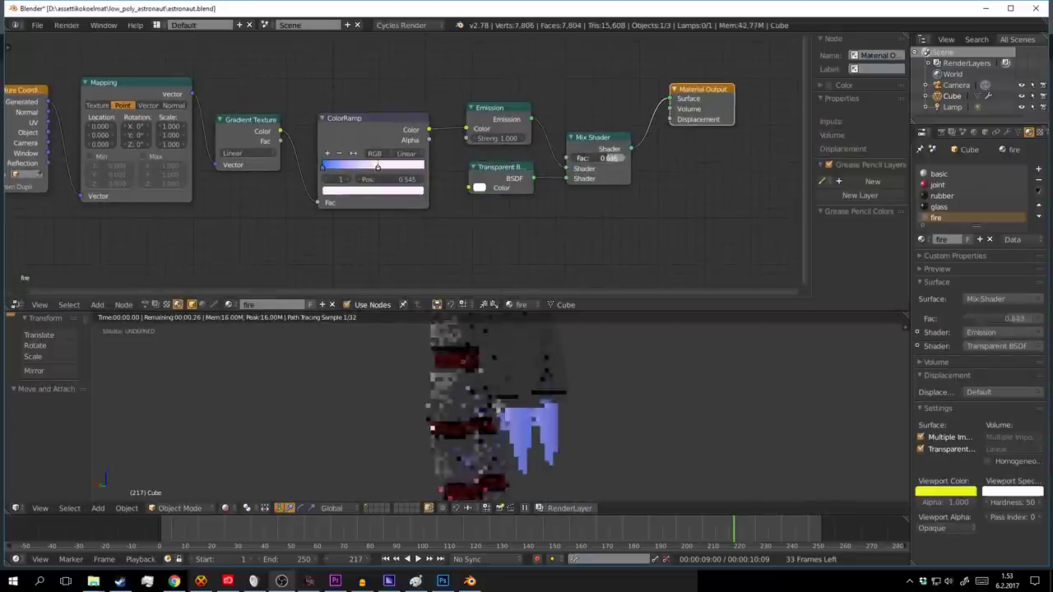
scroll(543, 164, up, 1)
drag(487, 73, 509, 73)
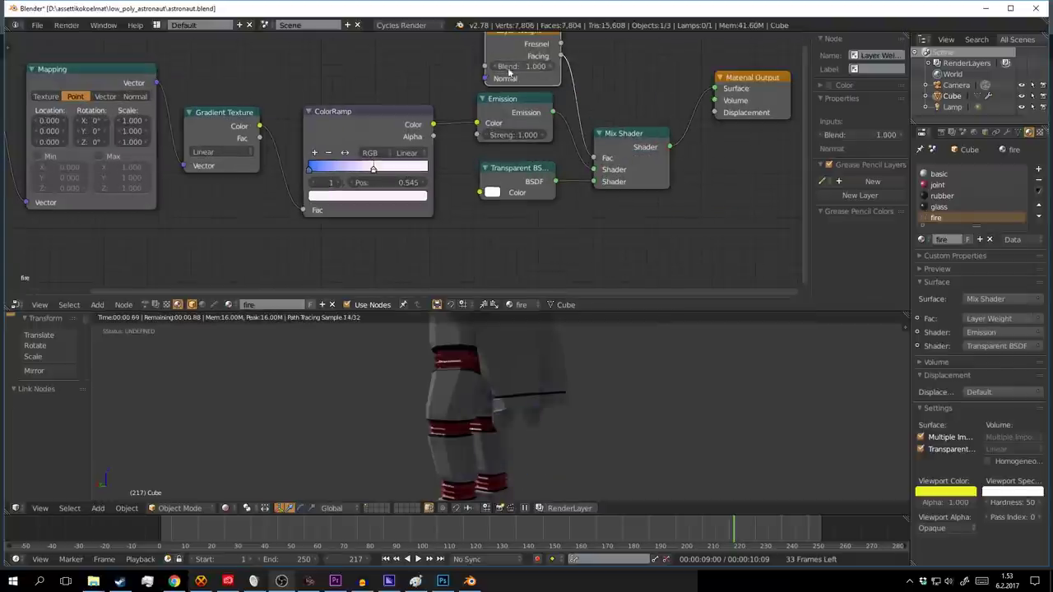
click(494, 71)
middle_drag(516, 397, 547, 395)
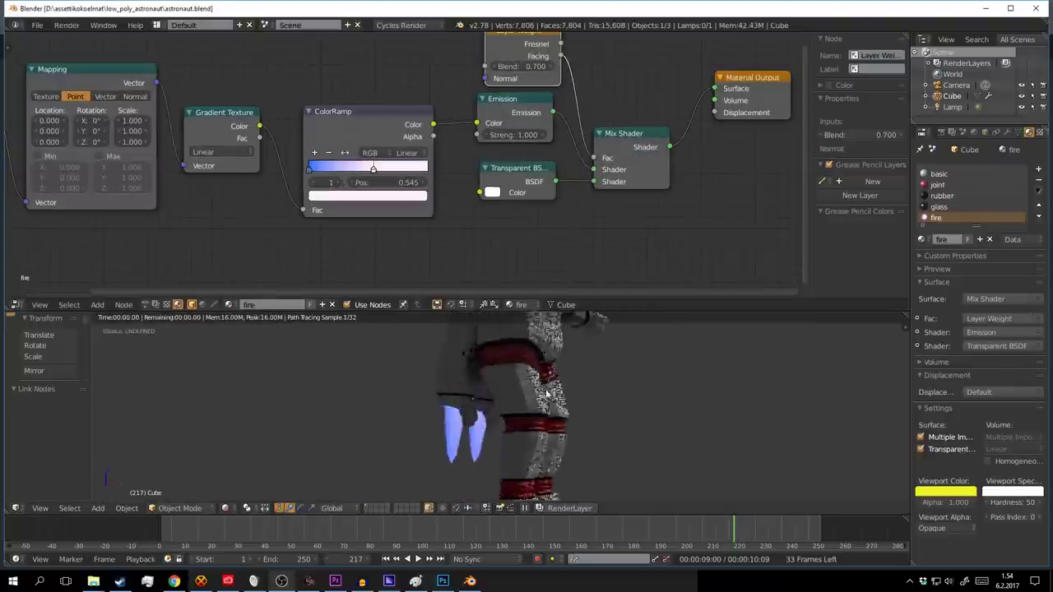
key(ctrl+Up)
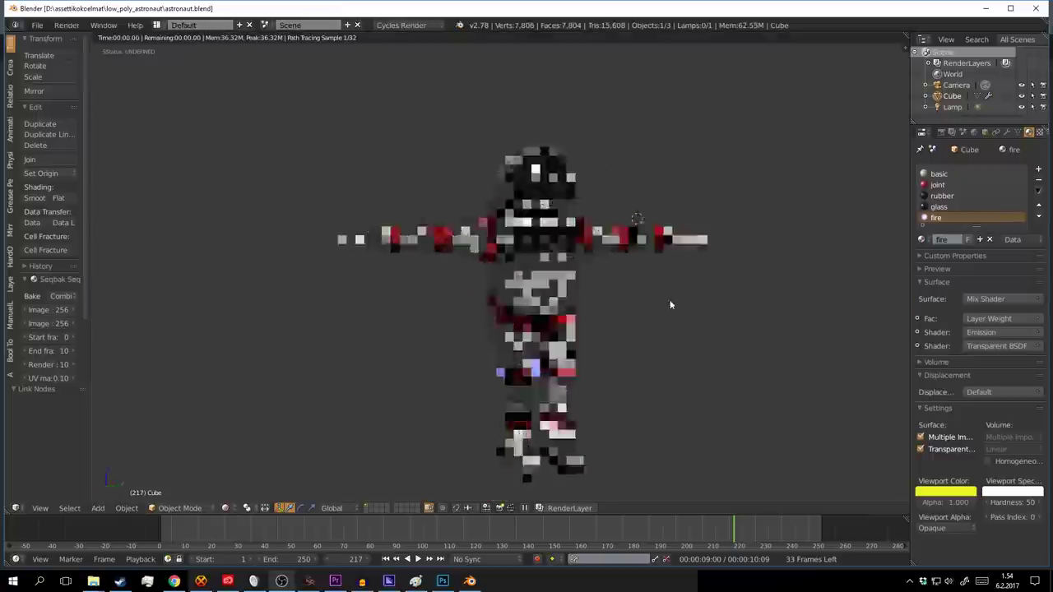
Step: Orbit down the astronaut's body in Edit Mode and check it in rendered shading
scroll(546, 327, up, 5)
key(Tab)
middle_drag(545, 327, 567, 325)
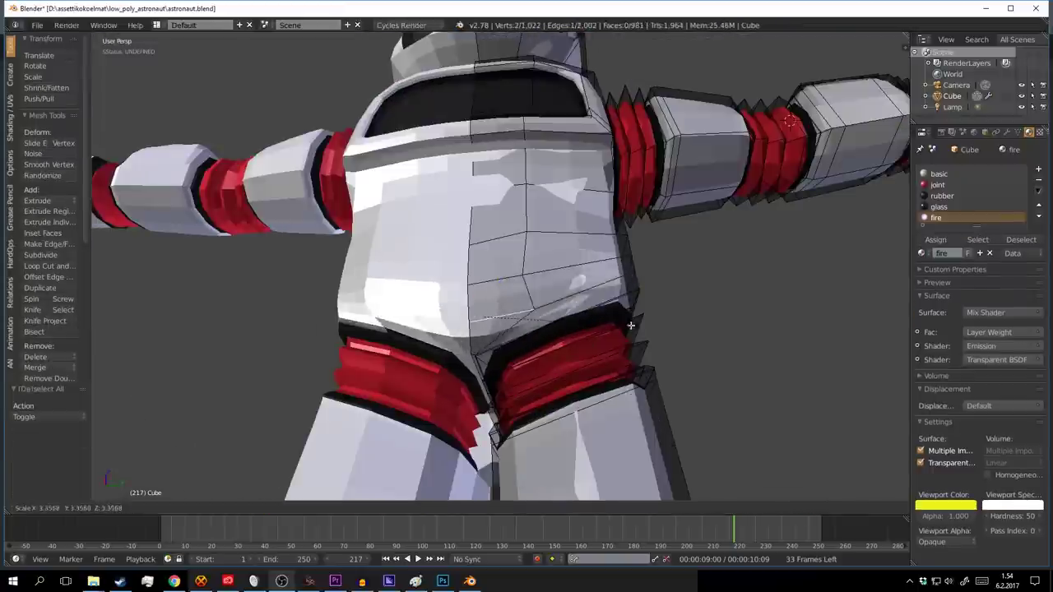
key(Tab)
key(shift+z)
scroll(566, 325, down, 3)
key(shift+z)
Step: Dismiss the delete and edge menus, then orbit the torso and preview it rendered
key(Tab)
scroll(547, 292, up, 3)
key(Escape)
key(ctrl+e)
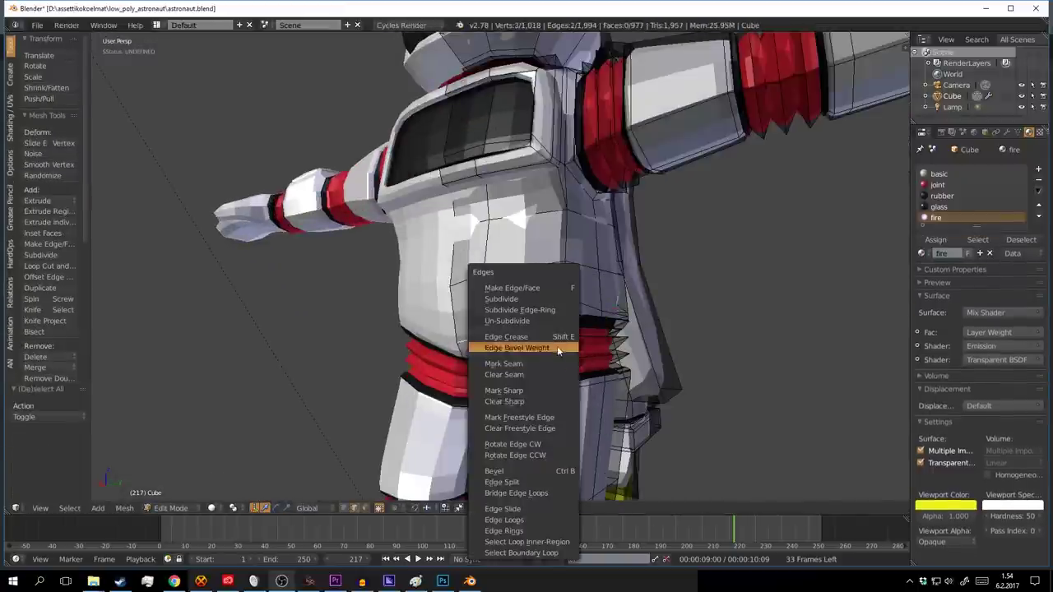
key(Escape)
middle_drag(557, 346, 618, 326)
key(Tab)
key(shift+z)
key(shift+z)
key(Tab)
scroll(620, 330, up, 2)
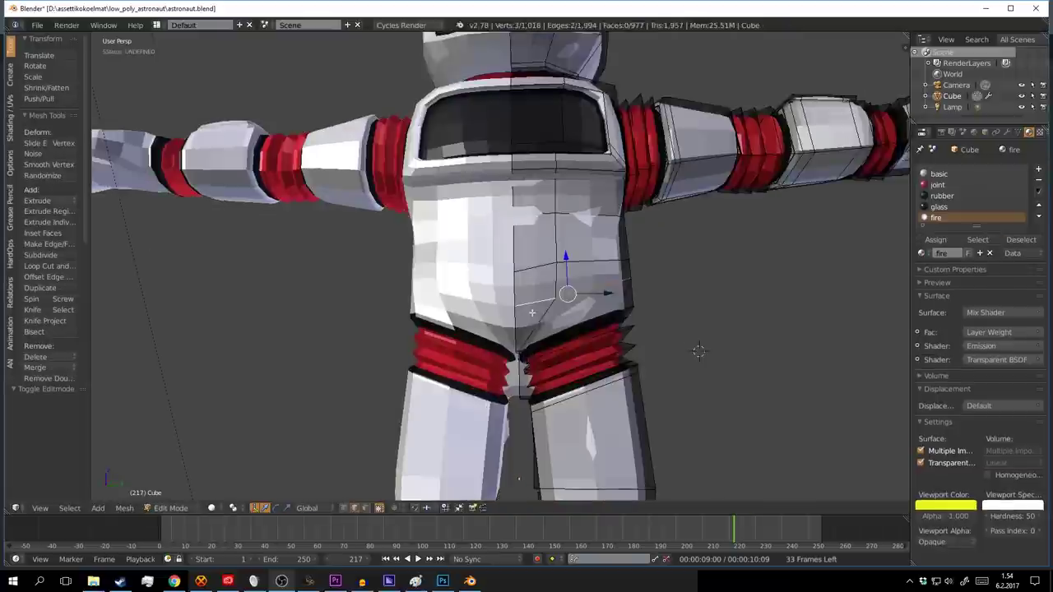
scroll(619, 330, up, 2)
Step: Scale the selected thruster vertices wider and return to Edit Mode with nothing selected
key(s)
key(Tab)
scroll(758, 337, down, 3)
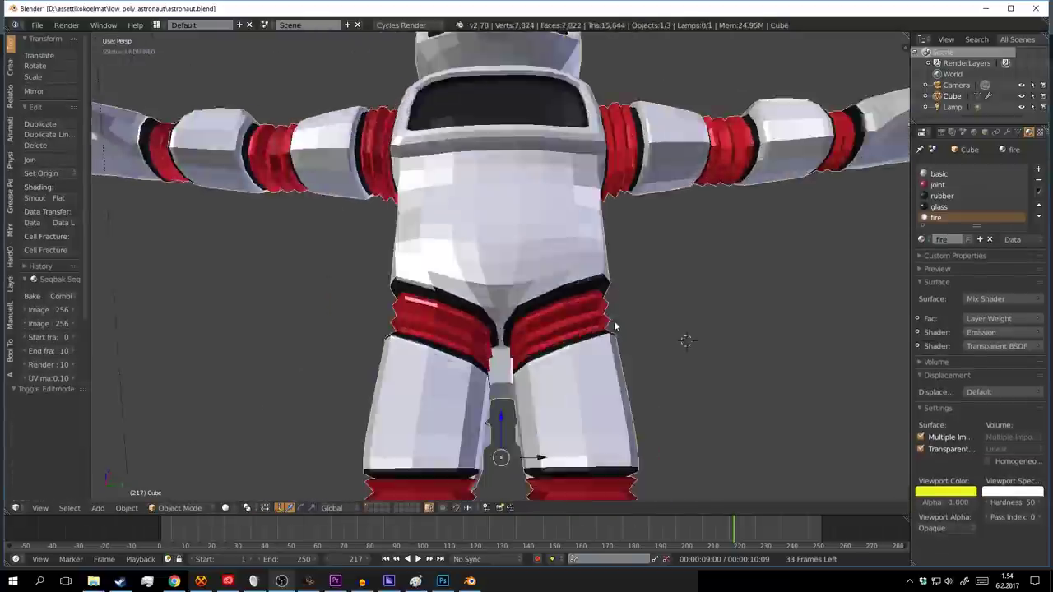
scroll(623, 326, down, 2)
mouse_move(622, 326)
middle_down()
mouse_move(540, 315)
mouse_move(354, 498)
middle_up()
scroll(540, 315, up, 4)
key(Tab)
key(a)
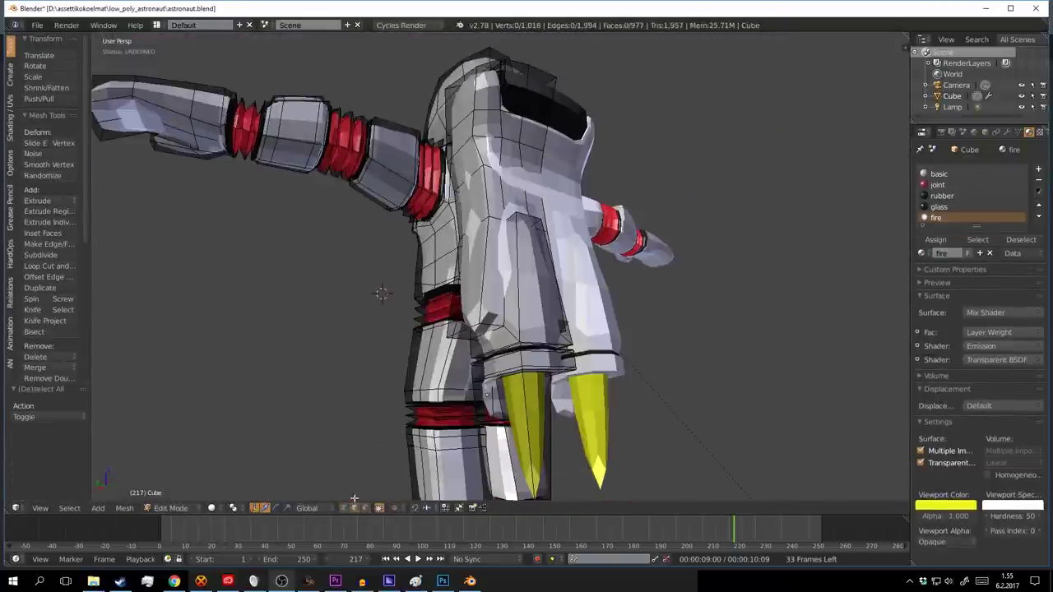
scroll(526, 271, up, 3)
Step: Assign the red joint material to the thruster faces, then loop-cut and inset a band around the casing
click(938, 185)
click(935, 239)
key(Tab)
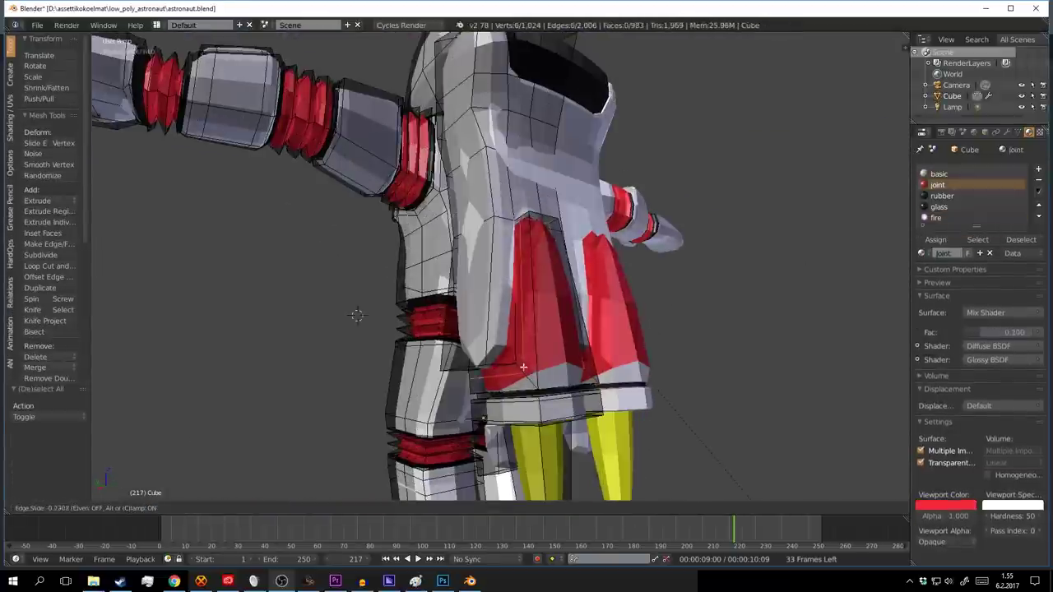
key(ctrl+r)
click(552, 326)
scroll(552, 326, up, 2)
middle_drag(553, 326, 398, 497)
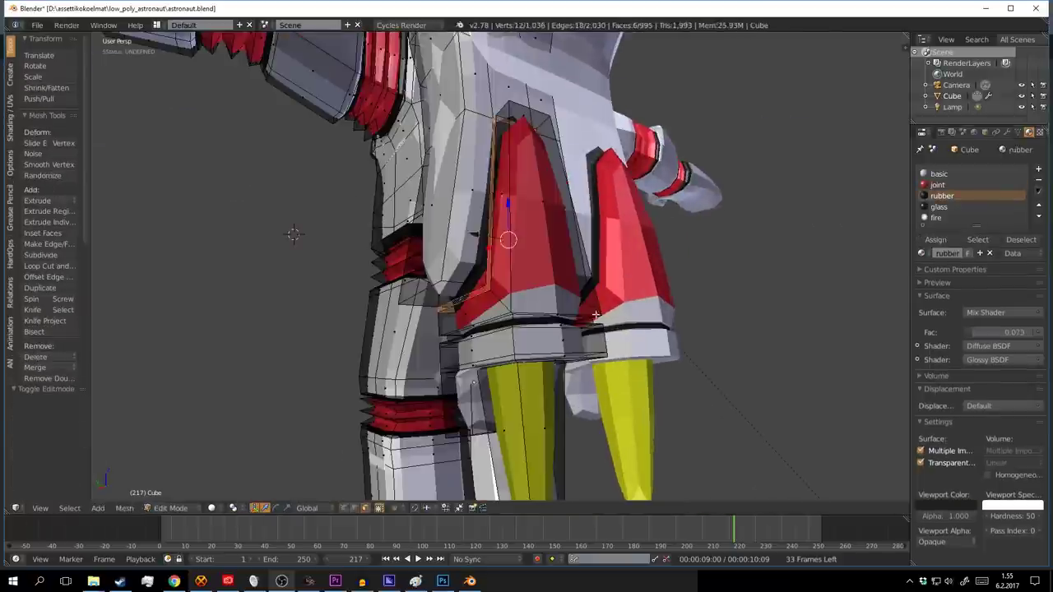
click(610, 293)
key(a)
middle_drag(610, 293, 532, 301)
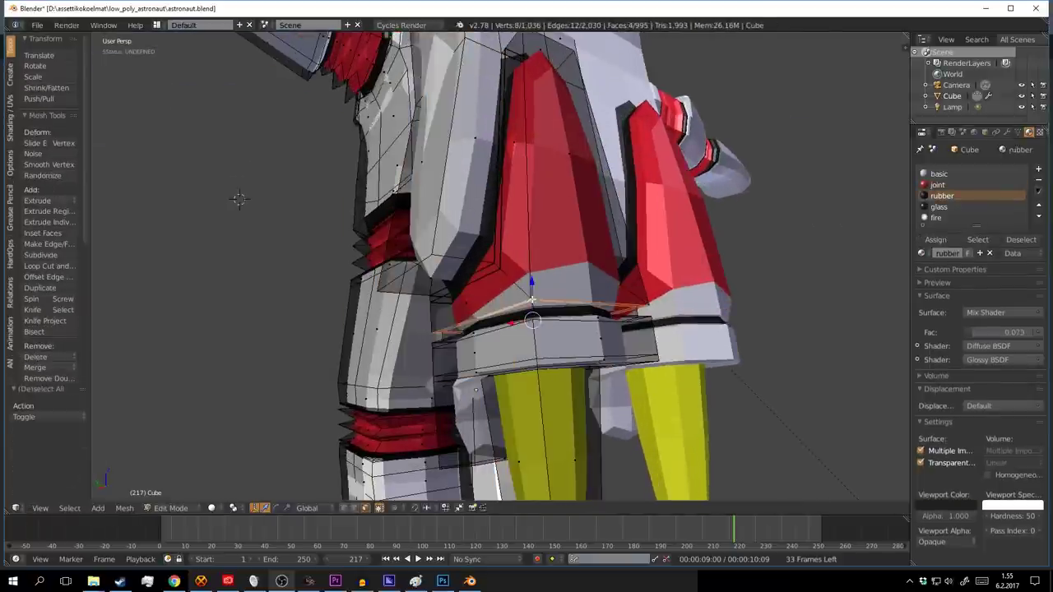
Step: Preview the red banded backpack in rendered shading from behind
key(Tab)
scroll(660, 302, down, 5)
key(shift+z)
scroll(658, 333, down, 2)
mouse_move(664, 319)
middle_down()
mouse_move(681, 316)
mouse_move(678, 299)
mouse_move(640, 268)
middle_up()
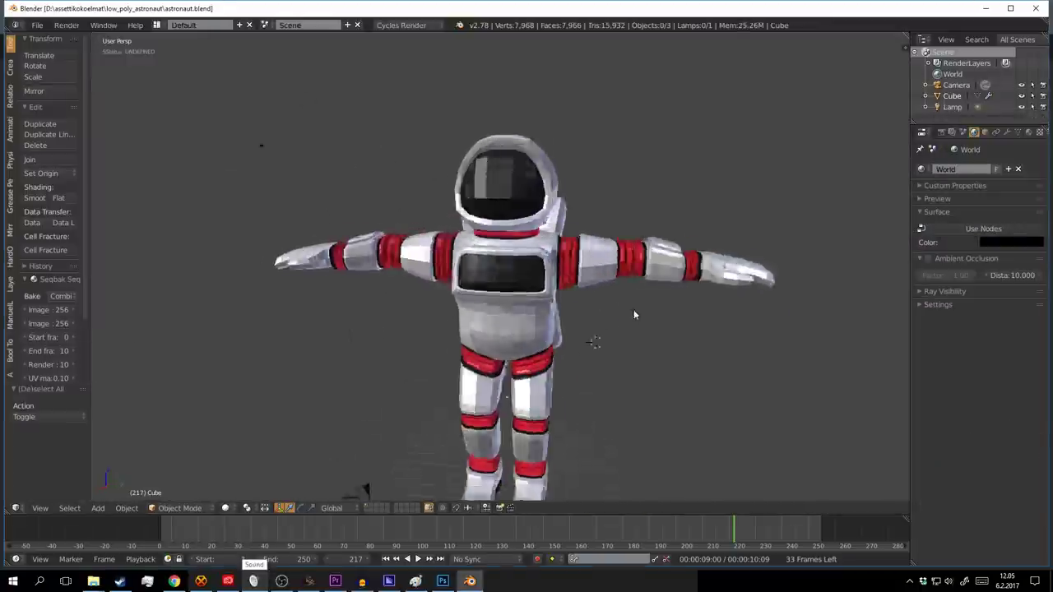
Step: Apply the astronaut model's scale with Ctrl+A
right_click(549, 277)
key(ctrl+a)
click(561, 345)
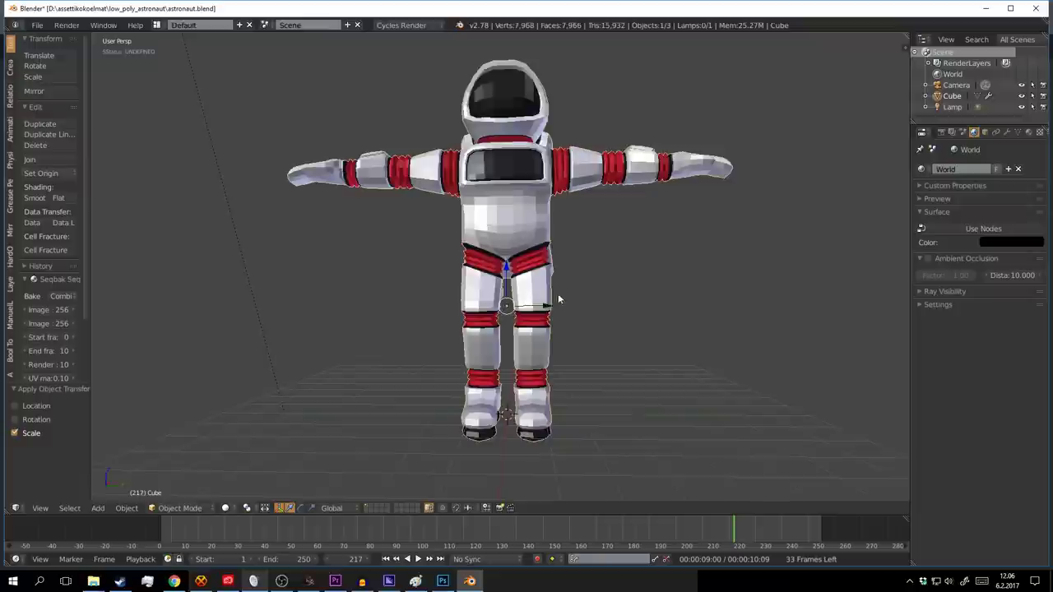
key(KP_3)
Step: Add an armature in wireframe view and rotate it 90 degrees around Z
click(530, 359)
key(Tab)
key(z)
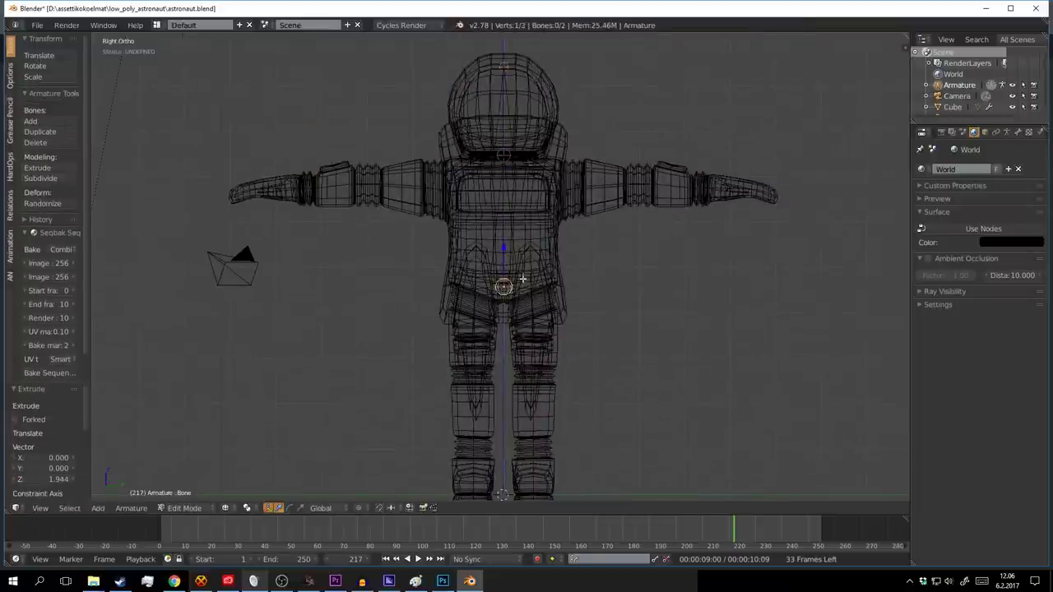
scroll(523, 280, up, 3)
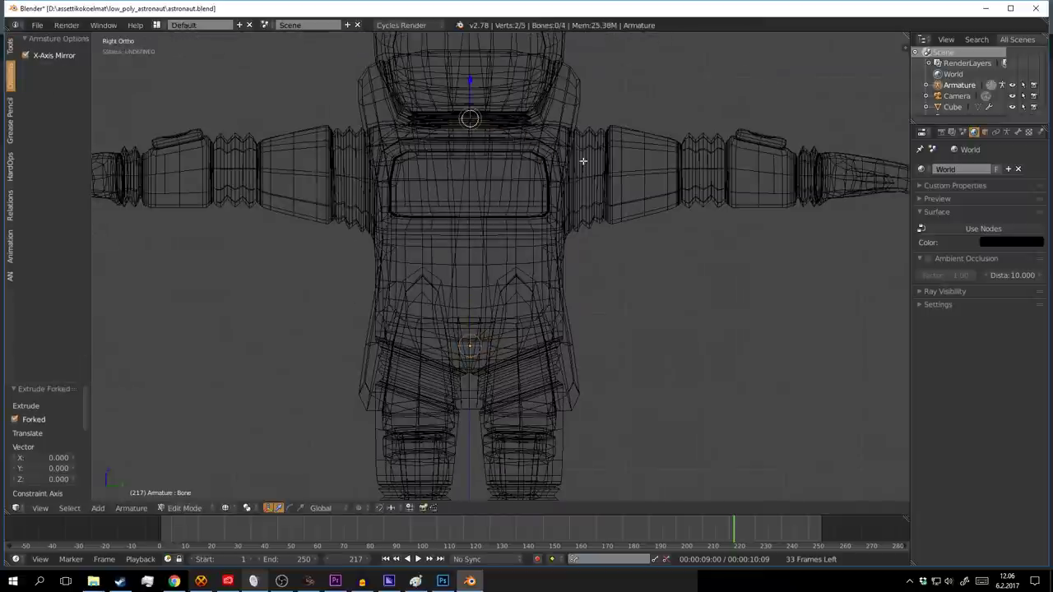
key(Tab)
scroll(583, 162, down, 3)
middle_drag(583, 161, 652, 218)
key(r)
key(z)
key(9)
key(0)
key(Return)
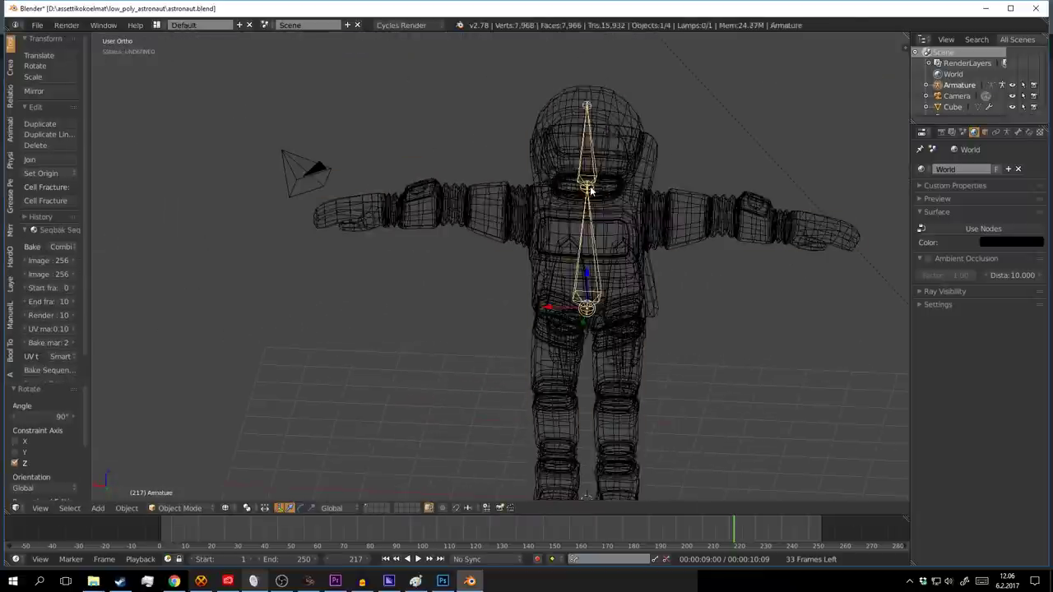
Step: In bone edit mode, position the joint and extrude mirrored bones out along the arms
key(Tab)
key(KP_1)
key(ctrl+KP_1)
scroll(448, 188, up, 4)
key(g)
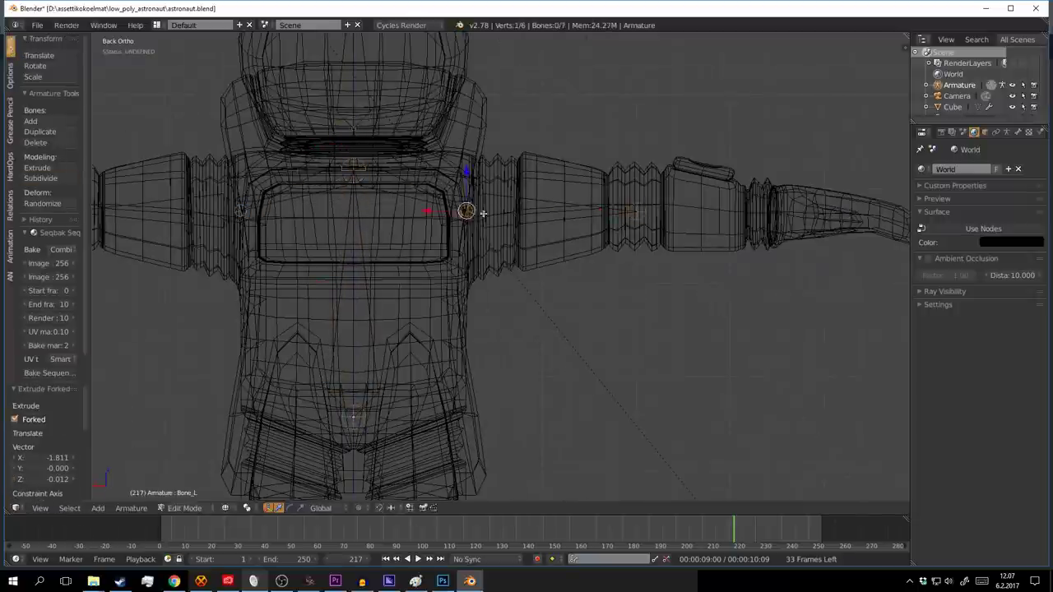
scroll(639, 209, up, 3)
key(shift+e)
click(581, 219)
mouse_move(581, 219)
middle_down()
mouse_move(532, 242)
mouse_move(512, 282)
middle_up()
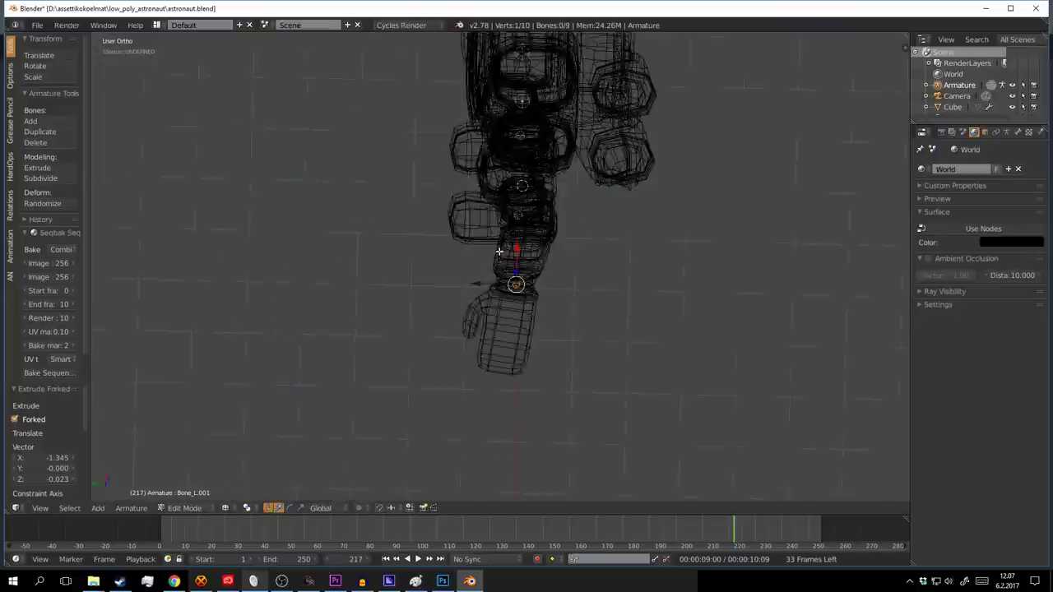
Step: Delete the unwanted bones and place the mirrored leg bones from the back view
key(KP_7)
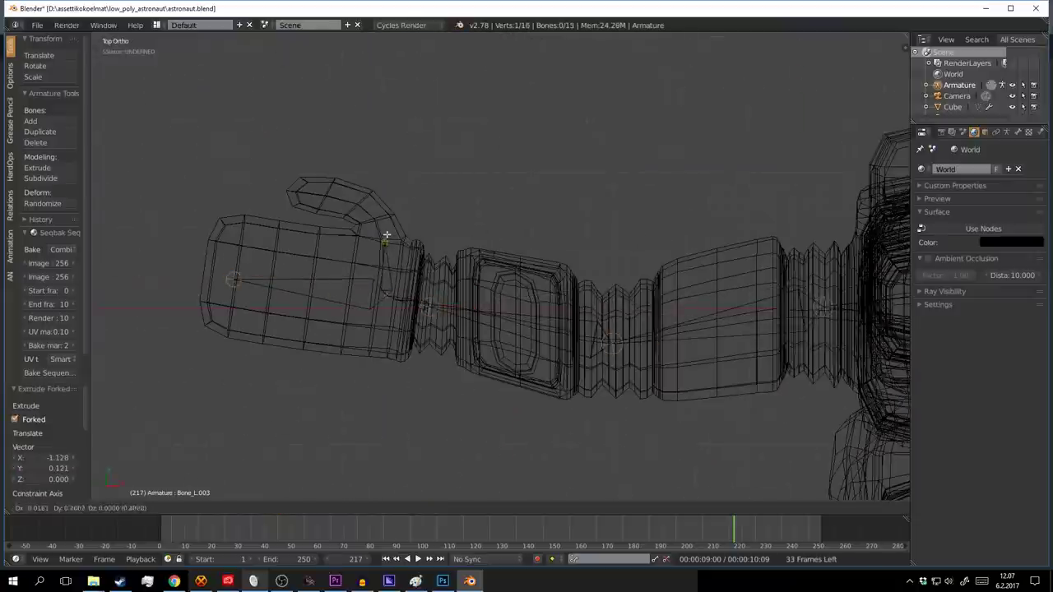
click(405, 303)
scroll(475, 277, down, 4)
key(a)
key(ctrl+KP_1)
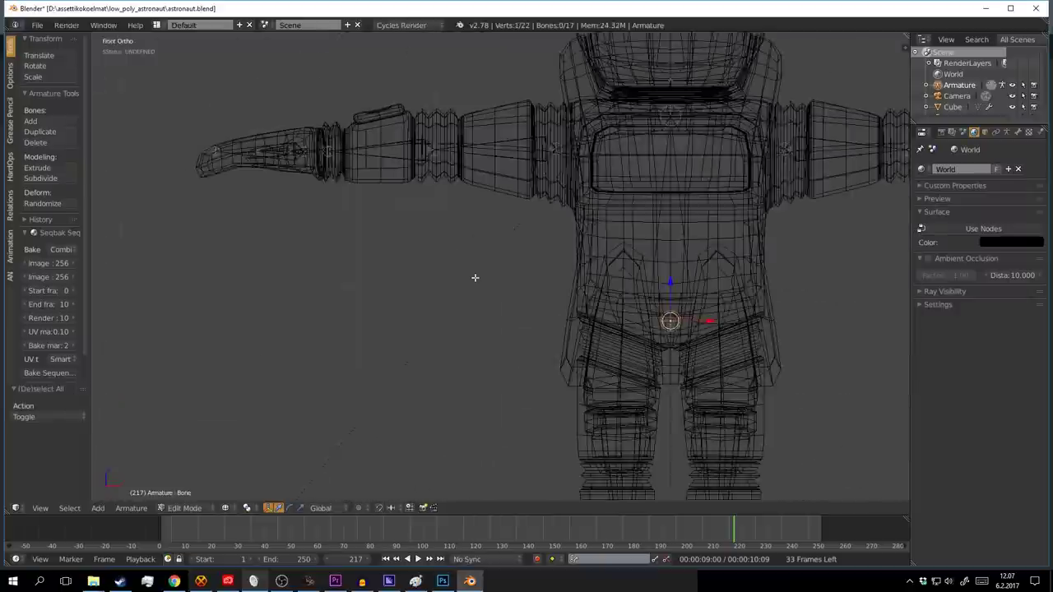
scroll(395, 189, up, 3)
click(496, 238)
scroll(495, 238, down, 3)
Step: Adjust the leg bone position and extrude mirrored bones down into the feet
key(z)
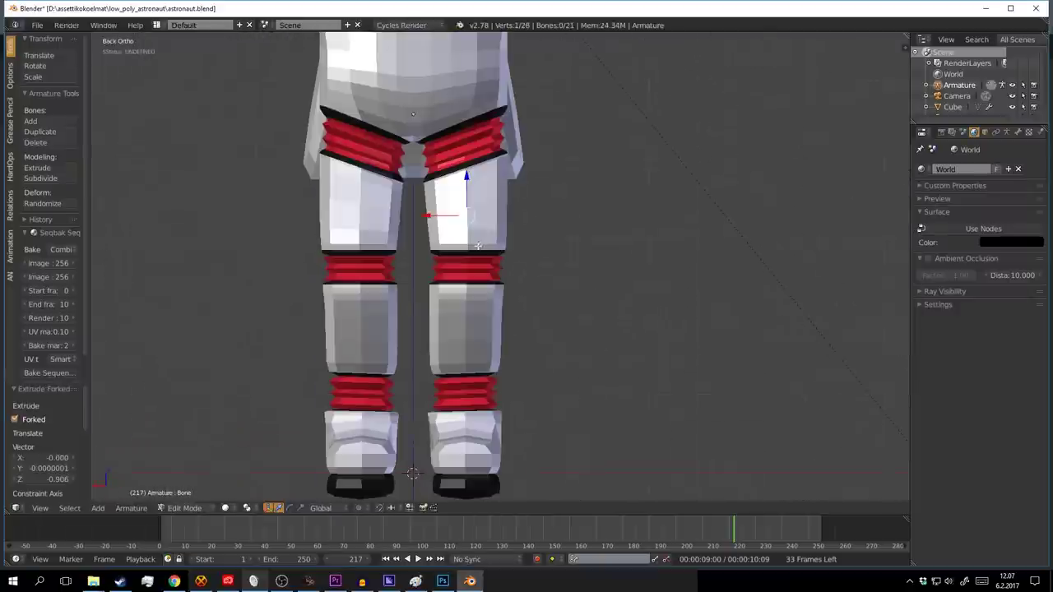
key(z)
click(497, 375)
scroll(493, 370, up, 3)
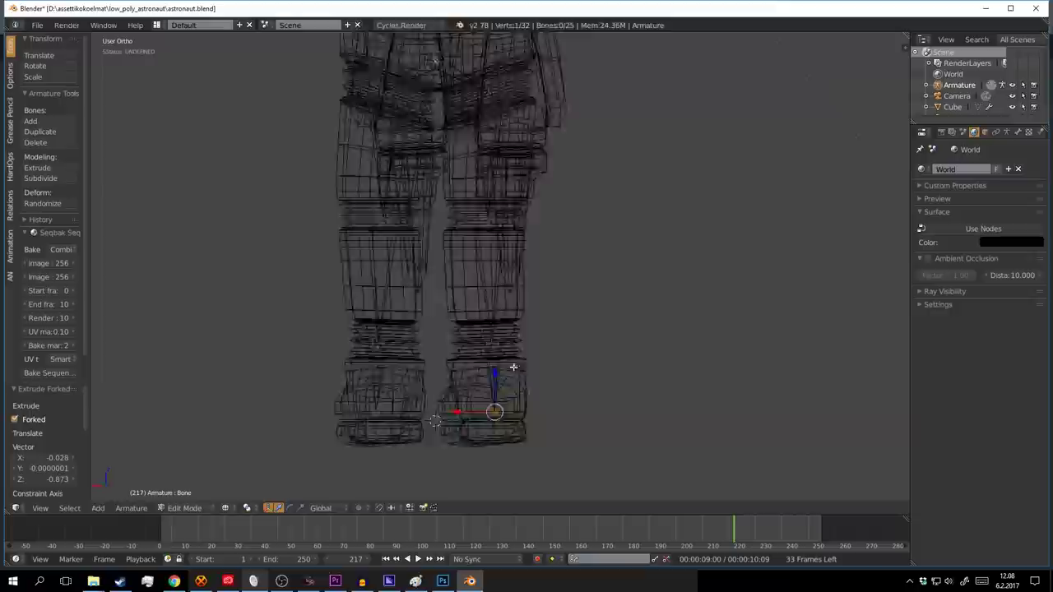
middle_drag(493, 370, 489, 358)
key(shift+e)
key(y)
click(489, 352)
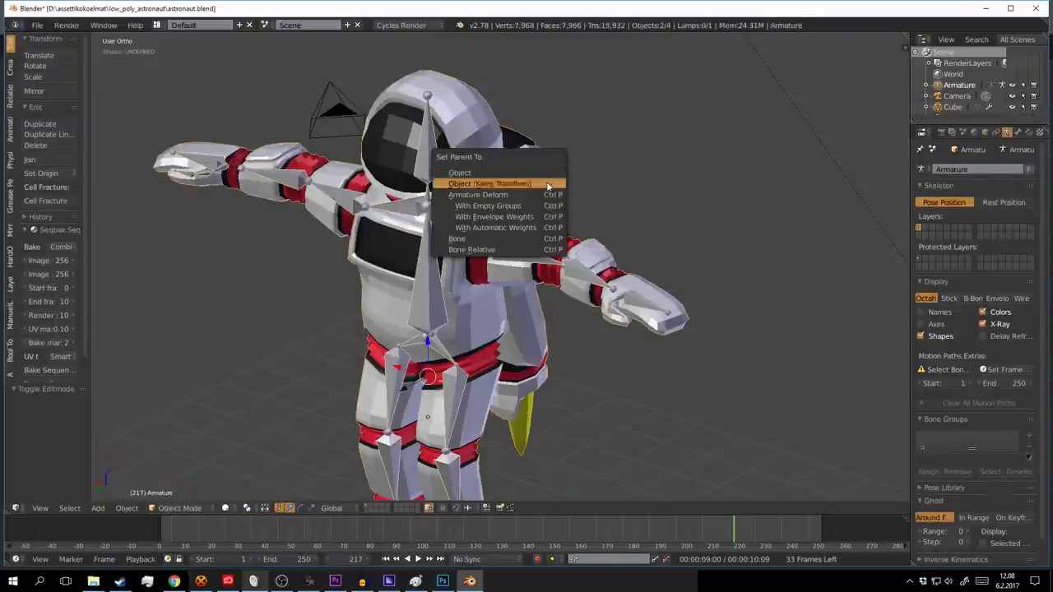
Step: Parent the astronaut mesh to the armature with automatic weights and display bones as Stick
click(548, 185)
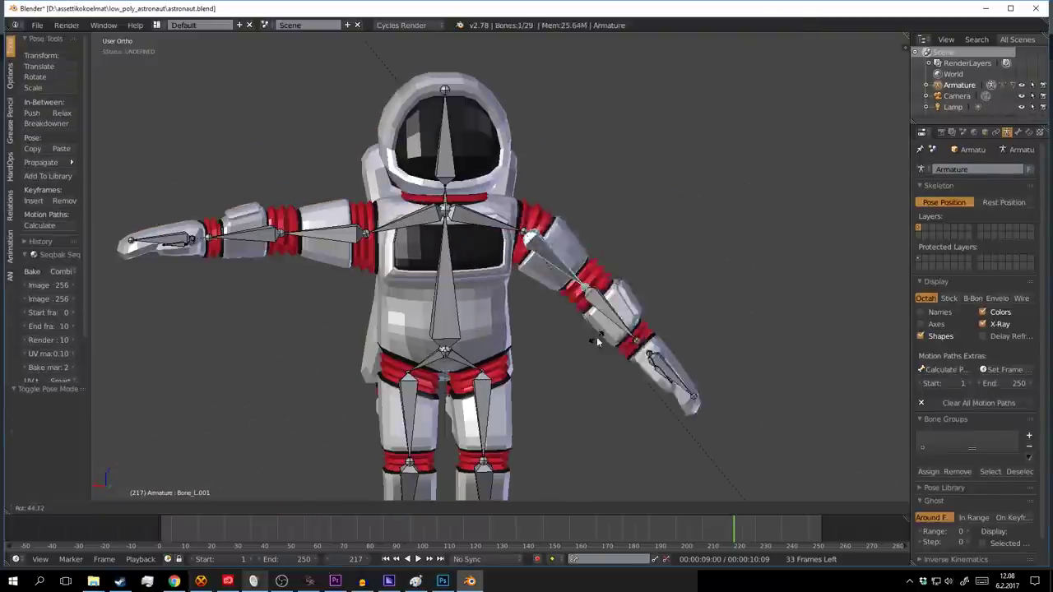
middle_drag(558, 310, 524, 392)
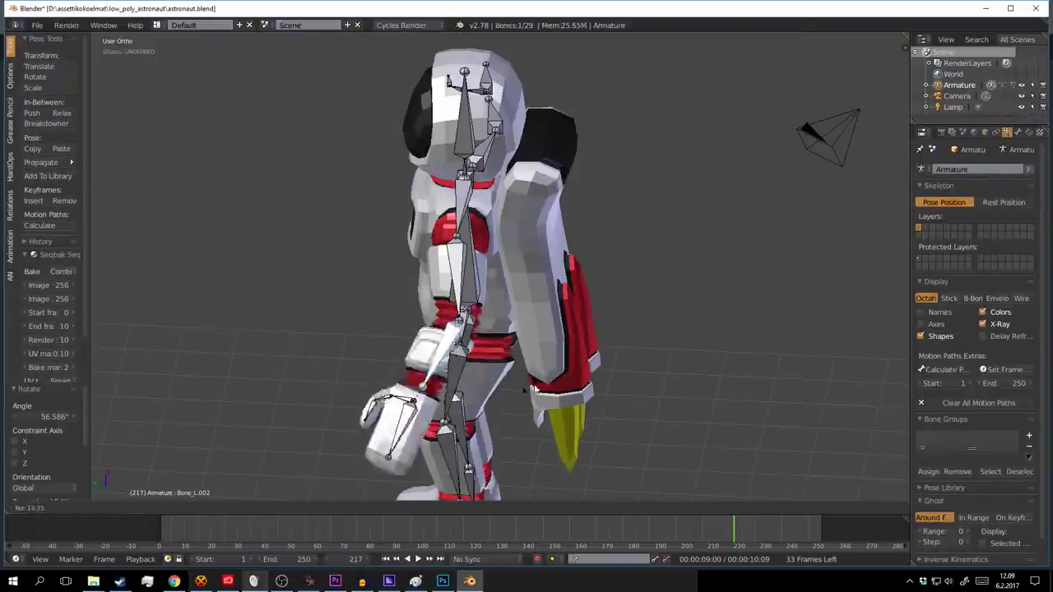
click(948, 297)
Step: Test-rotate the forearm and upper right arm bones, cancel, then reselect the mesh in Object Mode
middle_drag(846, 282, 458, 297)
right_click(458, 297)
key(r)
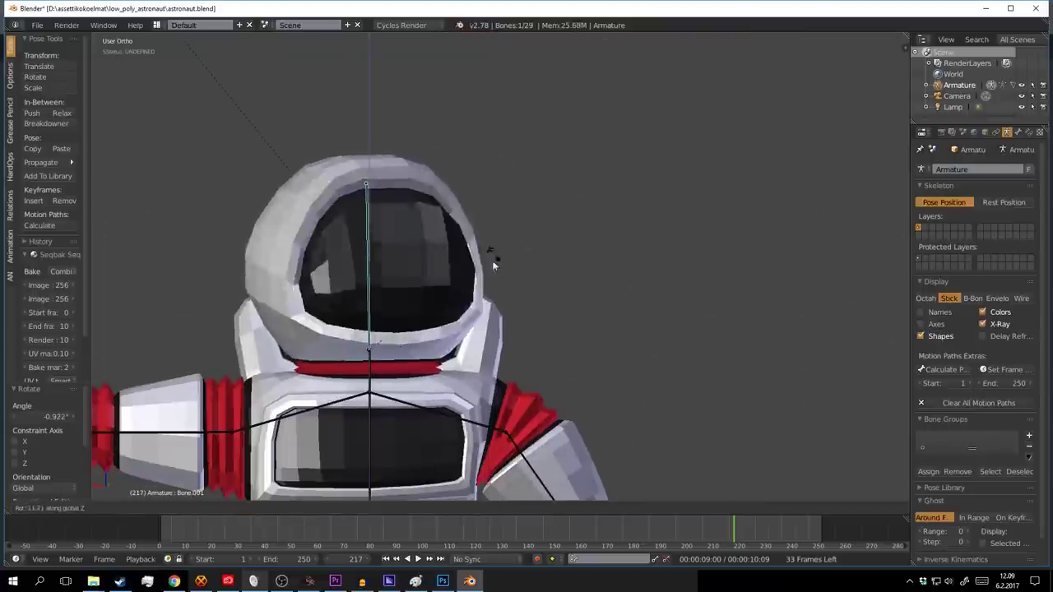
shift+middle_drag(440, 362, 494, 329)
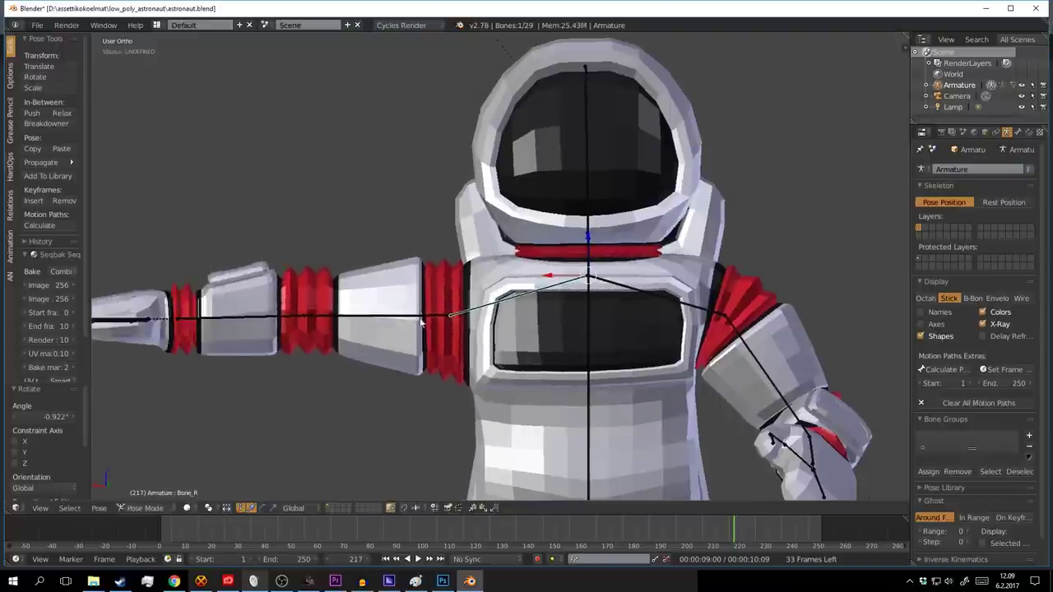
right_click(501, 321)
key(r)
key(Escape)
scroll(510, 305, down, 3)
key(ctrl+Tab)
scroll(527, 288, up, 3)
right_click(533, 282)
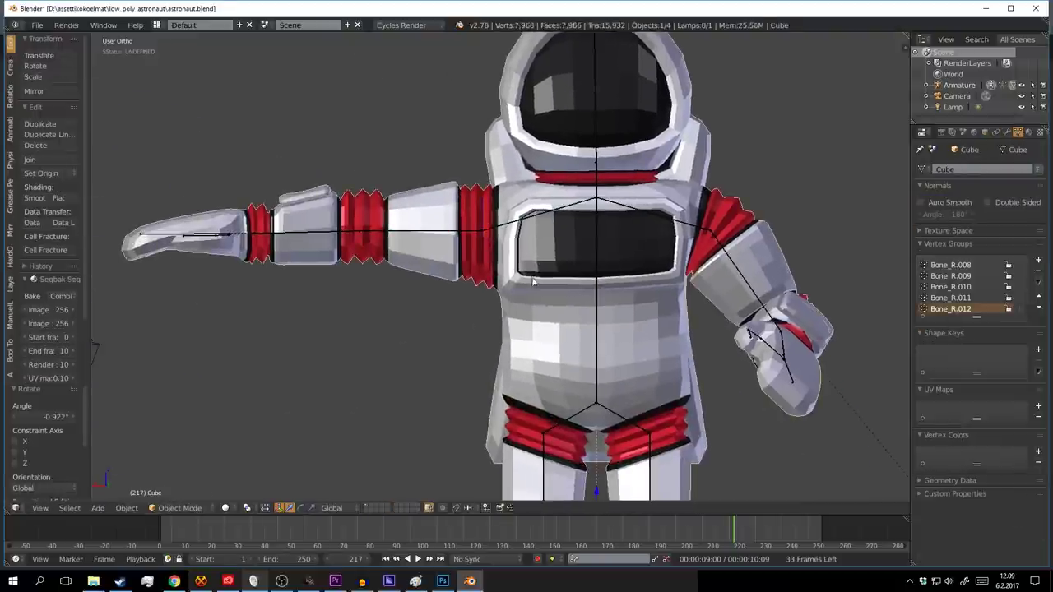
Step: Enter Weight Paint mode with a 77 px brush and make the right shoulder bone active
click(182, 447)
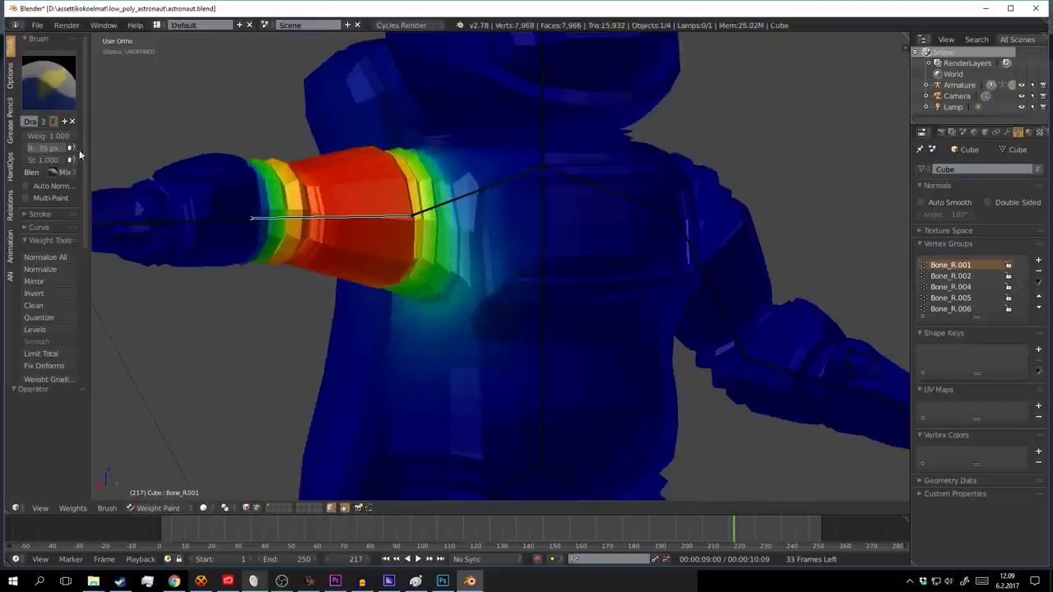
key(f)
click(542, 280)
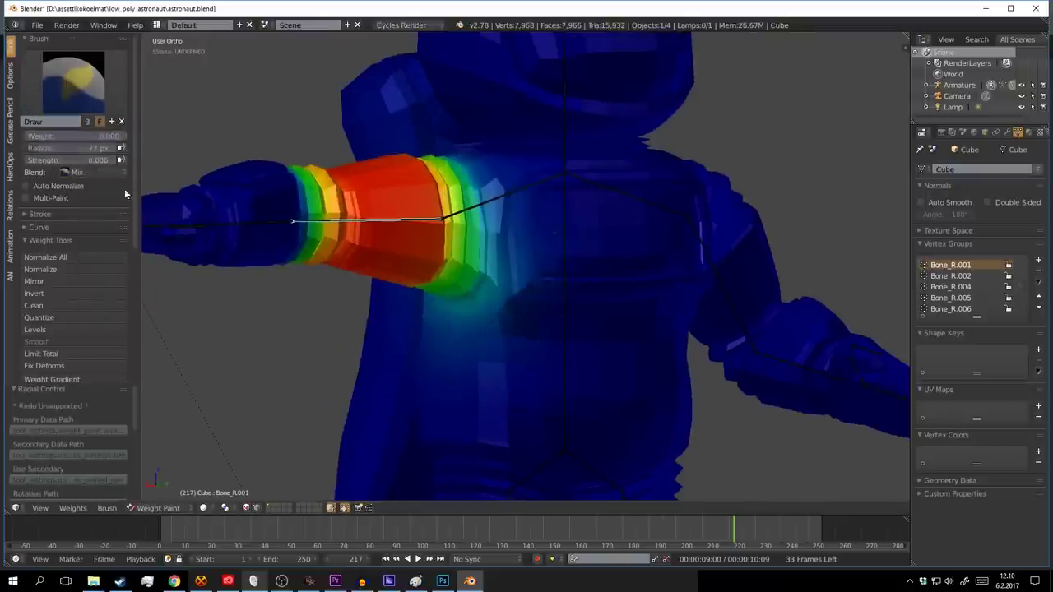
mouse_move(497, 231)
middle_down()
mouse_move(513, 320)
mouse_move(509, 273)
middle_up()
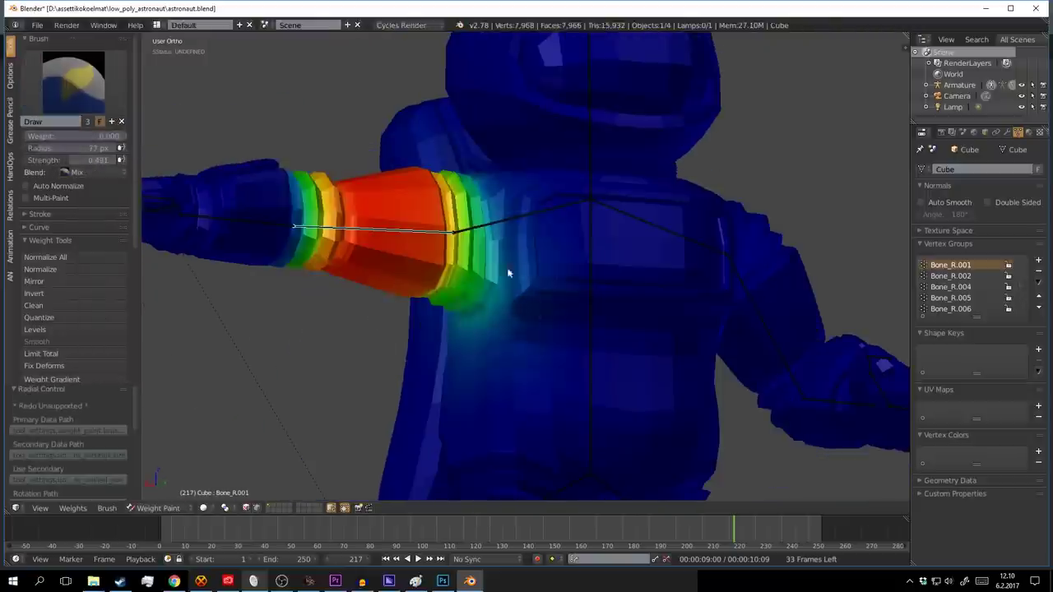
scroll(462, 222, up, 2)
right_click(435, 212)
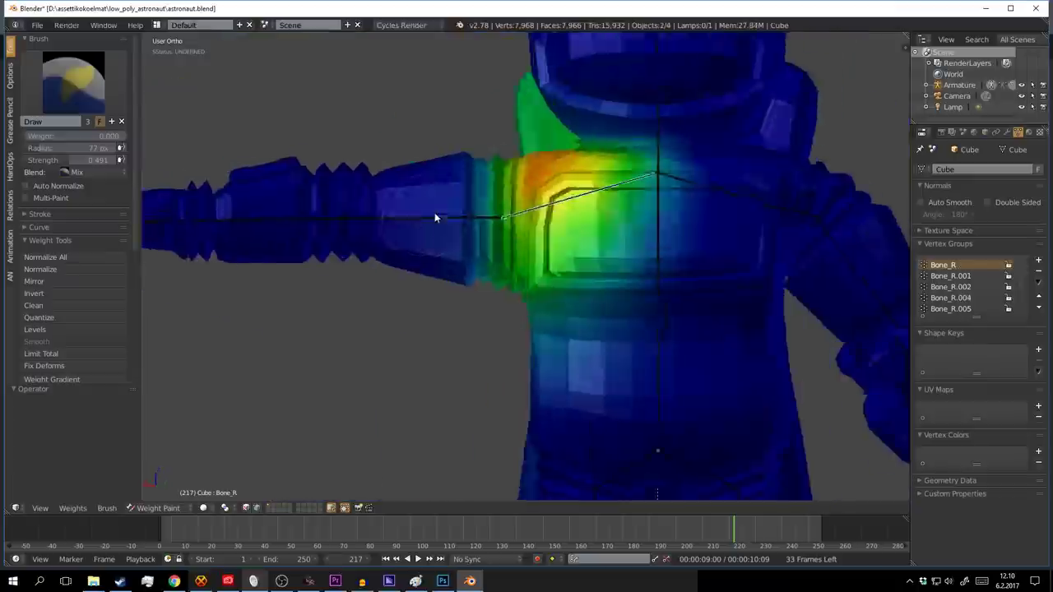
scroll(434, 212, up, 2)
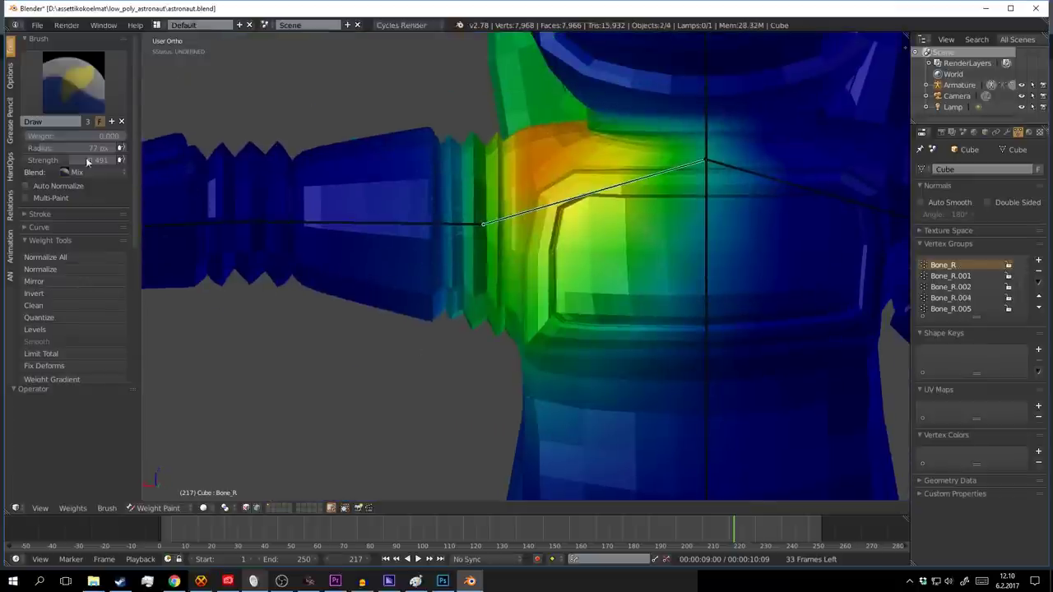
scroll(458, 242, down, 3)
mouse_move(458, 242)
middle_down()
mouse_move(457, 180)
mouse_move(429, 250)
middle_up()
scroll(429, 250, up, 3)
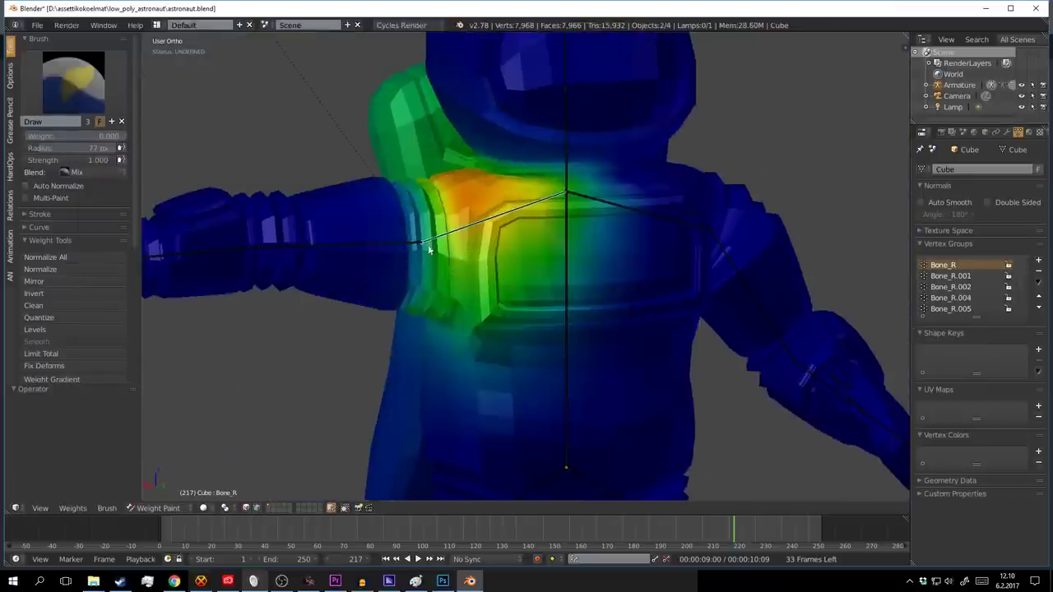
Step: Check the model, return to weight painting, and activate the left upper arm and shoulder bones
key(ctrl+Tab)
scroll(519, 308, down, 3)
middle_drag(519, 308, 576, 263)
key(ctrl+Tab)
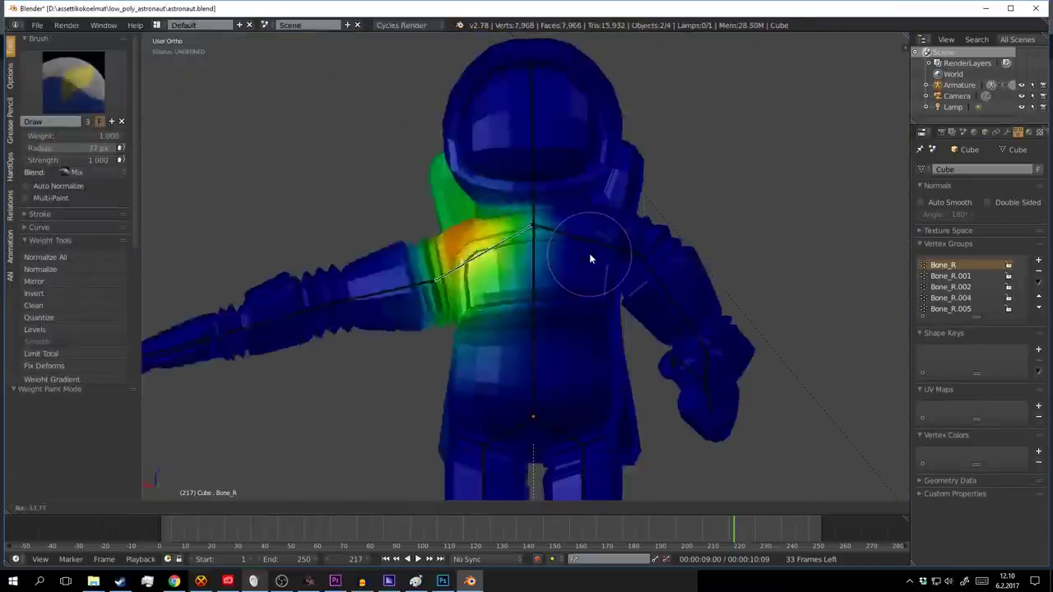
scroll(489, 233, up, 2)
middle_drag(489, 232, 543, 247)
right_click(576, 272)
scroll(534, 324, up, 2)
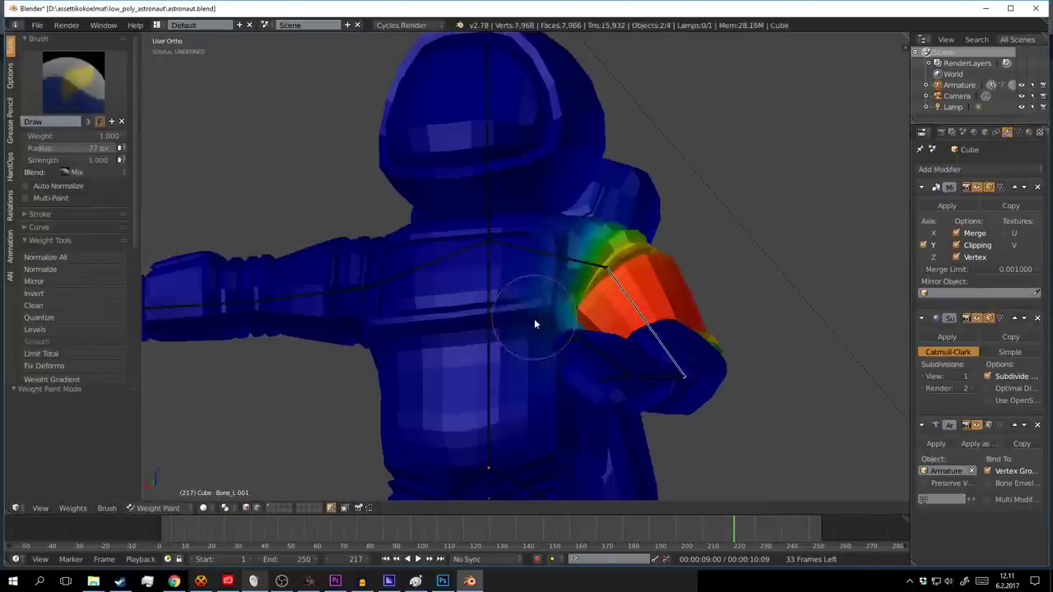
mouse_move(619, 280)
middle_down()
mouse_move(535, 94)
mouse_move(447, 293)
mouse_move(663, 287)
mouse_move(553, 175)
mouse_move(576, 177)
mouse_move(571, 265)
mouse_move(640, 275)
mouse_move(609, 210)
mouse_move(607, 310)
mouse_move(576, 238)
mouse_move(568, 317)
mouse_move(580, 261)
mouse_move(699, 323)
mouse_move(564, 312)
mouse_move(566, 247)
mouse_move(553, 231)
middle_up()
right_click(571, 266)
Step: Limit painting to selected faces and inspect the chest, arm and forearm weights
scroll(553, 231, down, 3)
click(245, 508)
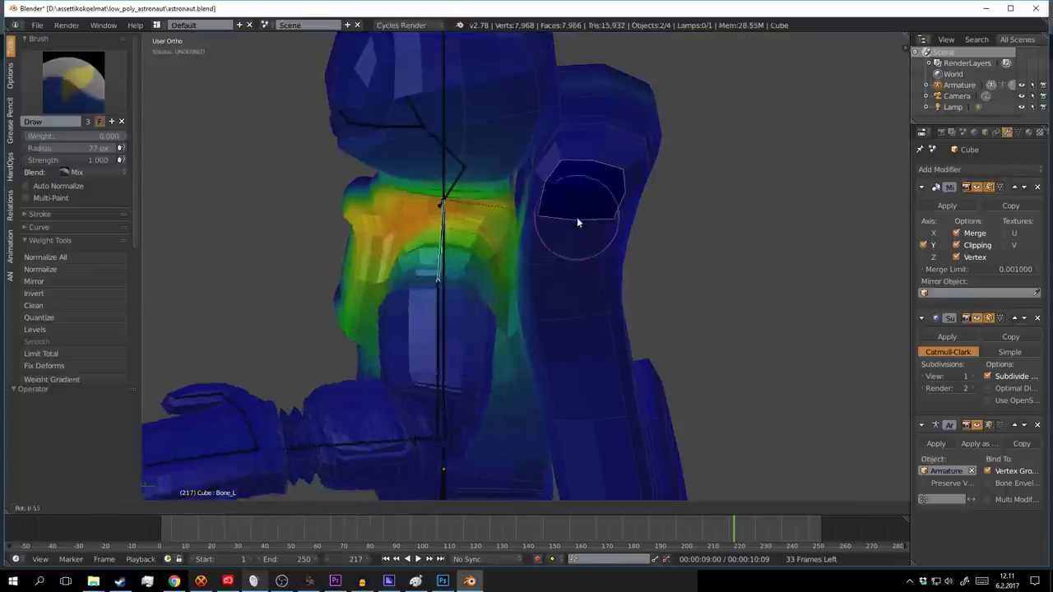
scroll(550, 232, up, 3)
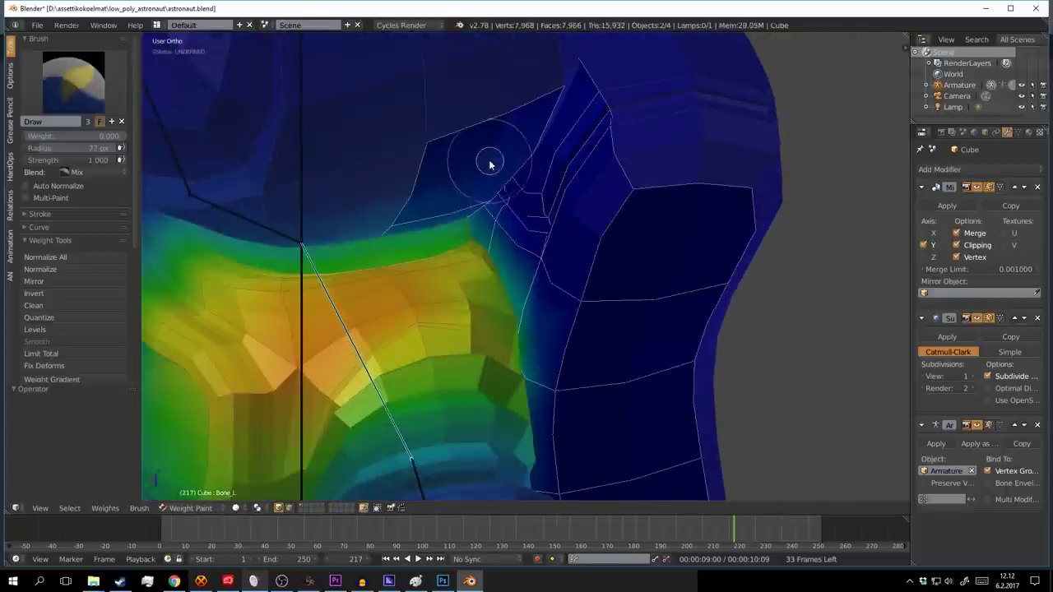
mouse_move(490, 164)
middle_down()
mouse_move(559, 228)
mouse_move(583, 277)
mouse_move(665, 118)
middle_up()
scroll(619, 219, down, 3)
scroll(607, 352, down, 2)
scroll(558, 406, up, 5)
middle_drag(558, 407, 622, 264)
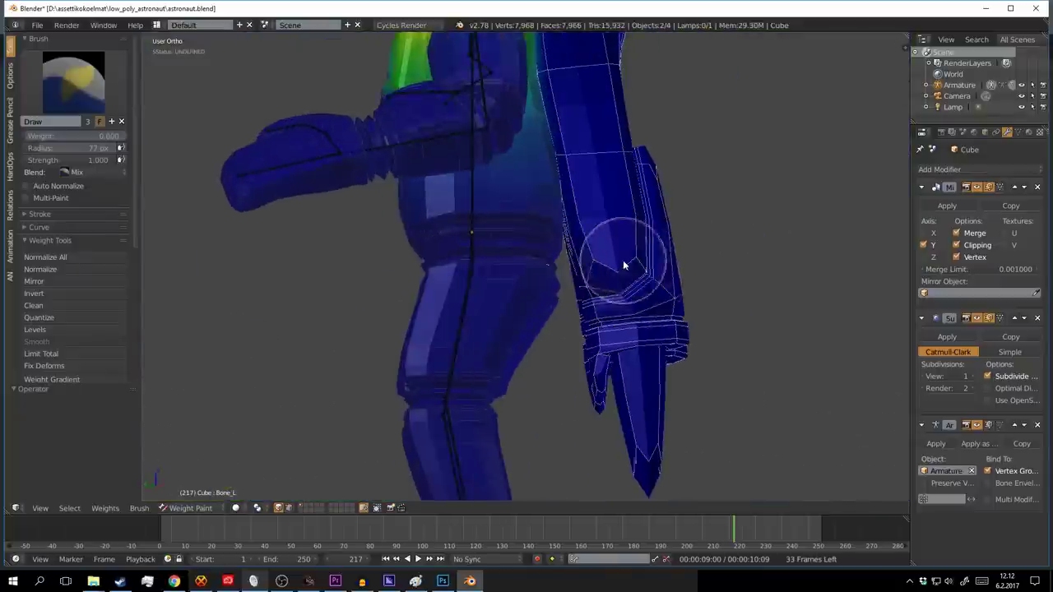
scroll(586, 223, up, 2)
middle_drag(586, 223, 538, 255)
scroll(599, 248, up, 4)
scroll(599, 246, down, 4)
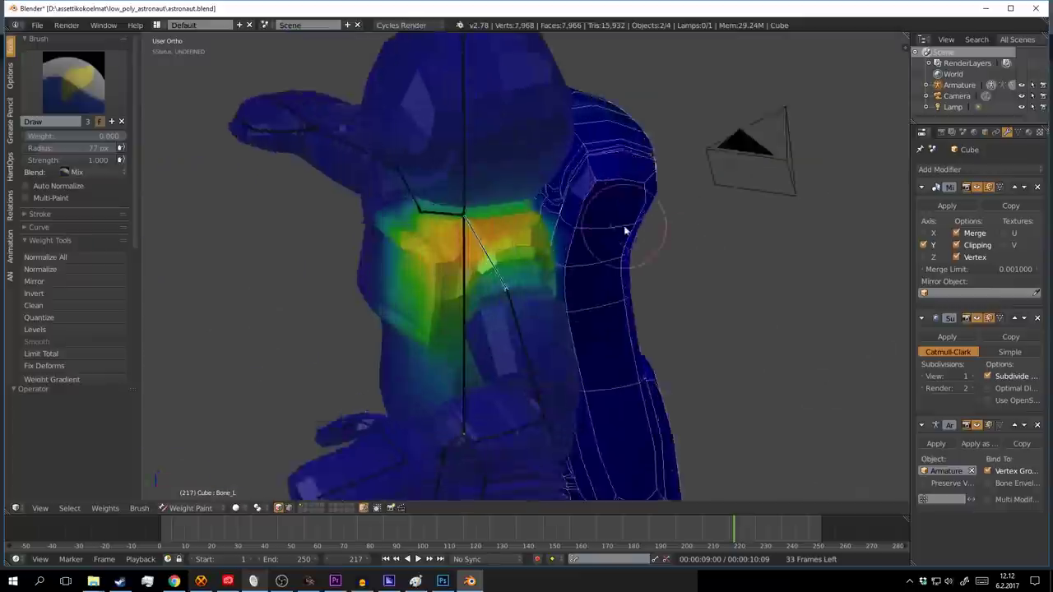
mouse_move(625, 231)
middle_down()
mouse_move(616, 207)
mouse_move(532, 190)
middle_up()
scroll(514, 149, down, 3)
mouse_move(515, 149)
middle_down()
mouse_move(541, 235)
mouse_move(530, 254)
mouse_move(682, 308)
mouse_move(660, 246)
middle_up()
Step: Test the arm weights by raising and bending the arm and rotating the upper arm bone
key(r)
click(567, 99)
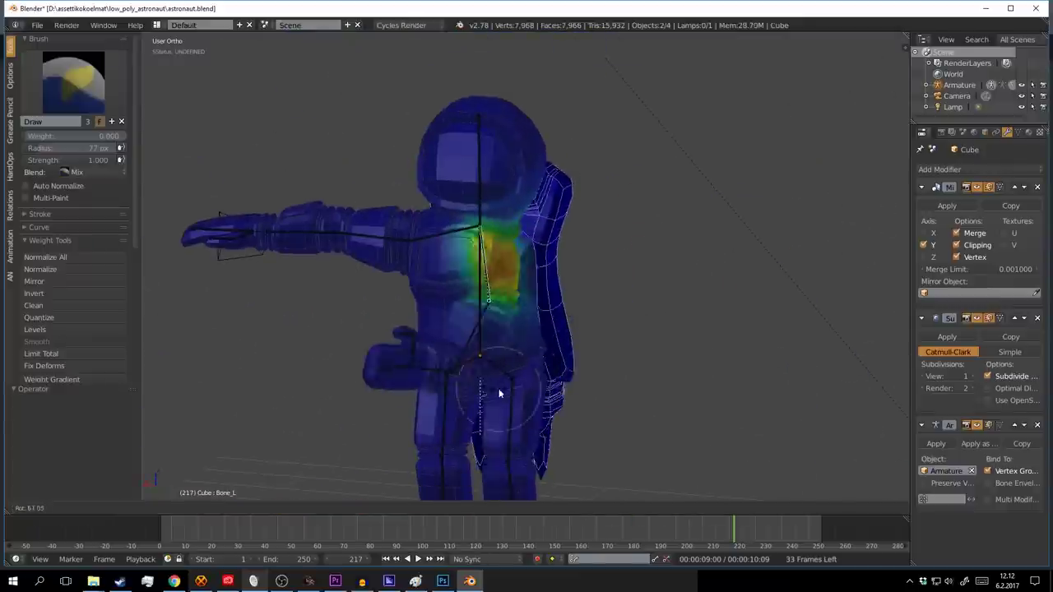
scroll(443, 195, up, 5)
key(r)
click(384, 227)
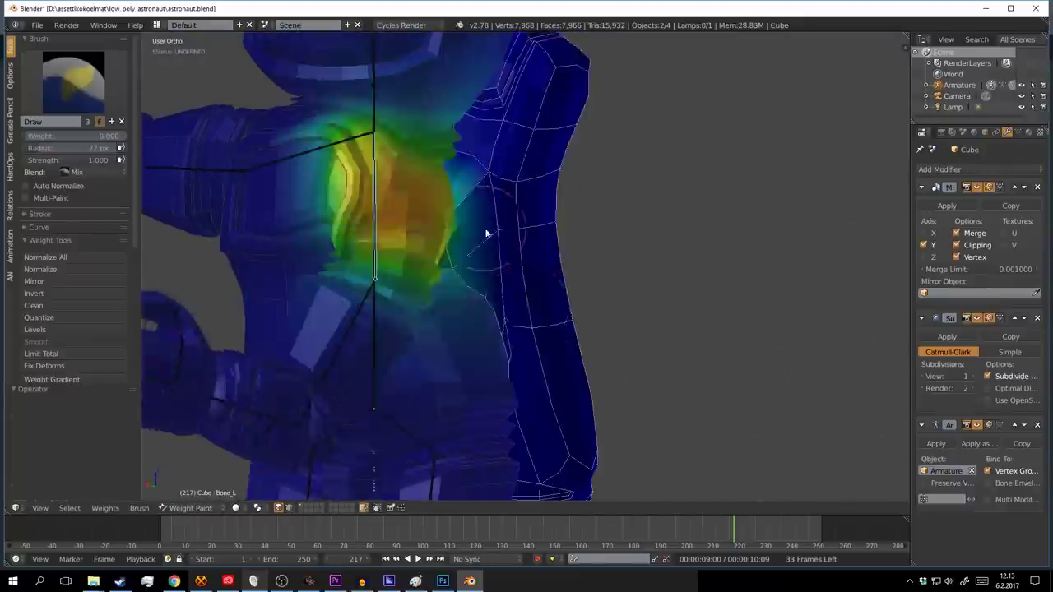
scroll(486, 231, down, 3)
scroll(715, 387, down, 2)
right_click(720, 260)
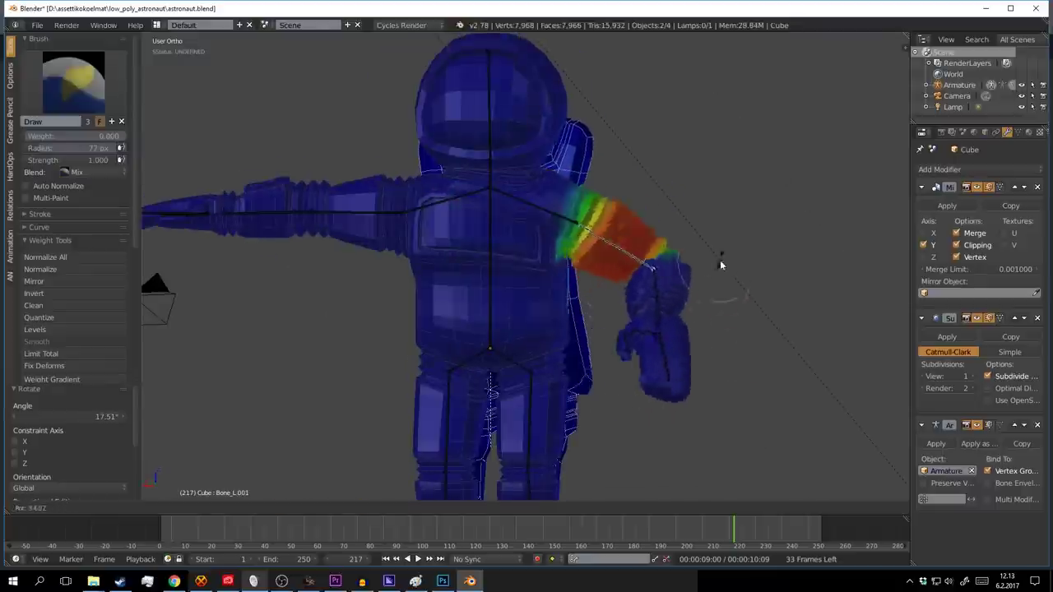
key(r)
click(720, 261)
mouse_move(720, 260)
middle_down()
mouse_move(665, 351)
mouse_move(567, 318)
mouse_move(610, 233)
middle_up()
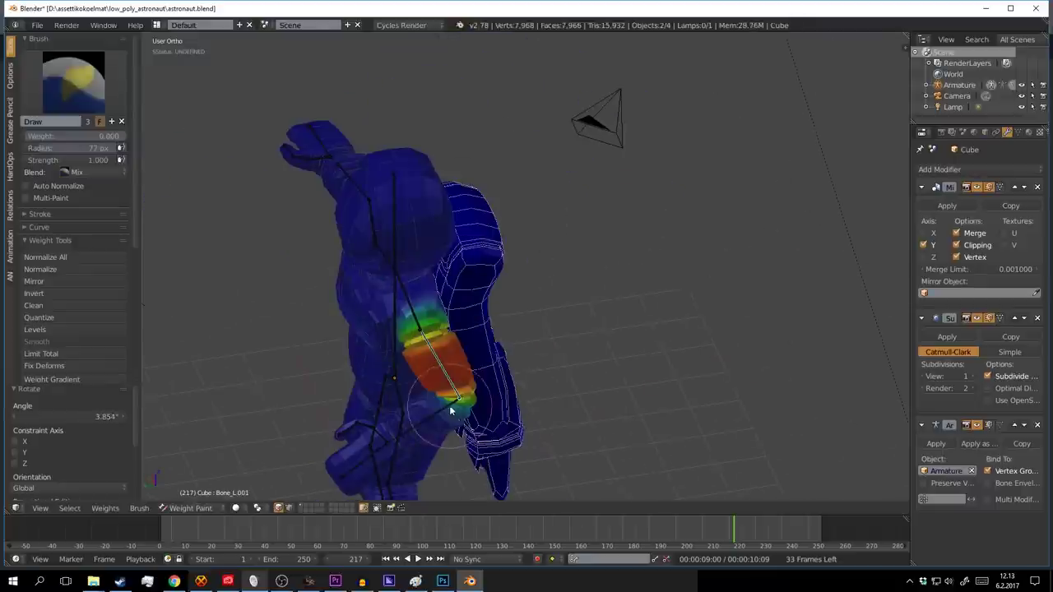
middle_drag(451, 409, 548, 344)
Step: Inspect the head, neck, shoulder, torso, waist and thigh bone weight maps
right_click(403, 189)
middle_drag(403, 190, 502, 428)
right_click(483, 174)
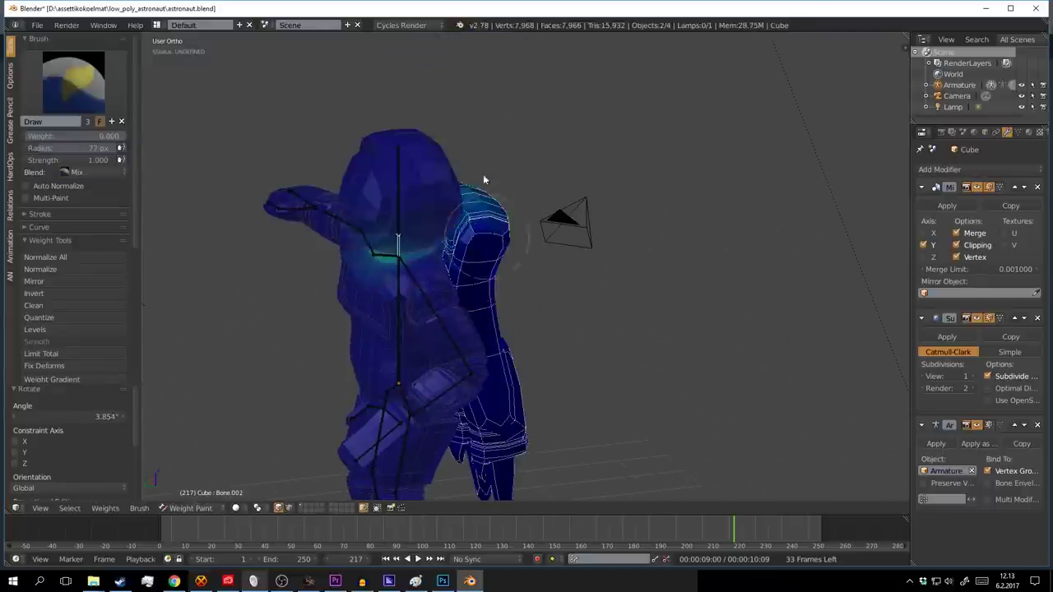
mouse_move(483, 179)
middle_down()
mouse_move(505, 282)
mouse_move(551, 348)
middle_up()
right_click(536, 288)
mouse_move(535, 287)
middle_down()
mouse_move(433, 258)
mouse_move(515, 266)
mouse_move(475, 335)
mouse_move(564, 198)
mouse_move(607, 308)
mouse_move(571, 320)
mouse_move(494, 223)
mouse_move(540, 335)
mouse_move(617, 278)
mouse_move(623, 341)
mouse_move(569, 358)
middle_up()
right_click(475, 335)
right_click(616, 277)
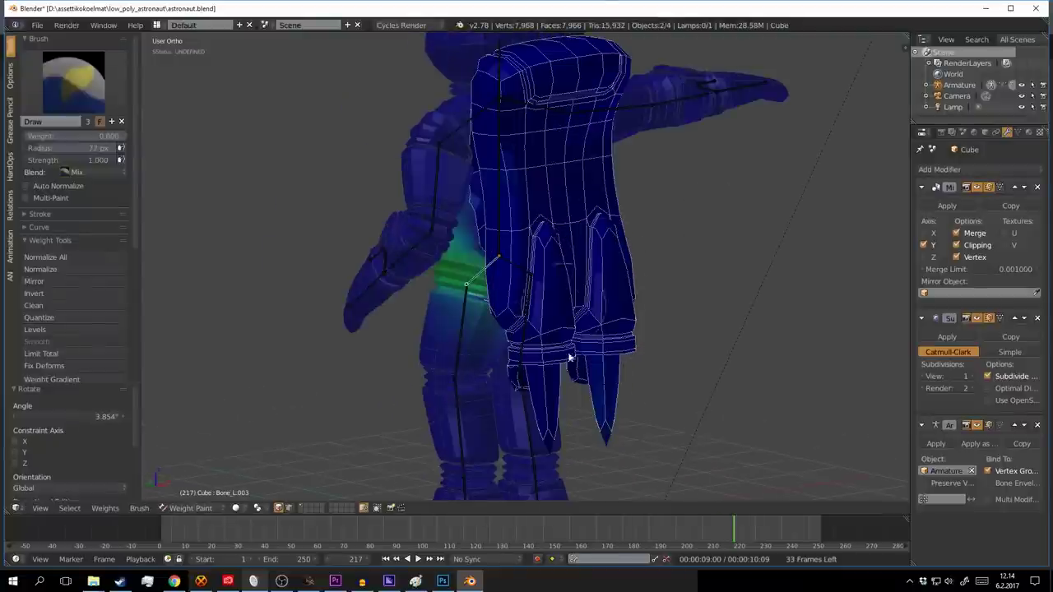
mouse_move(607, 420)
middle_down()
mouse_move(620, 392)
mouse_move(606, 336)
mouse_move(609, 411)
mouse_move(574, 396)
mouse_move(576, 251)
mouse_move(571, 305)
mouse_move(535, 289)
middle_up()
right_click(609, 412)
Step: Bend the torso bone forward, check the lower leg weights, and rotate the torso again
right_click(576, 252)
key(r)
click(613, 273)
scroll(536, 289, down, 5)
right_click(600, 247)
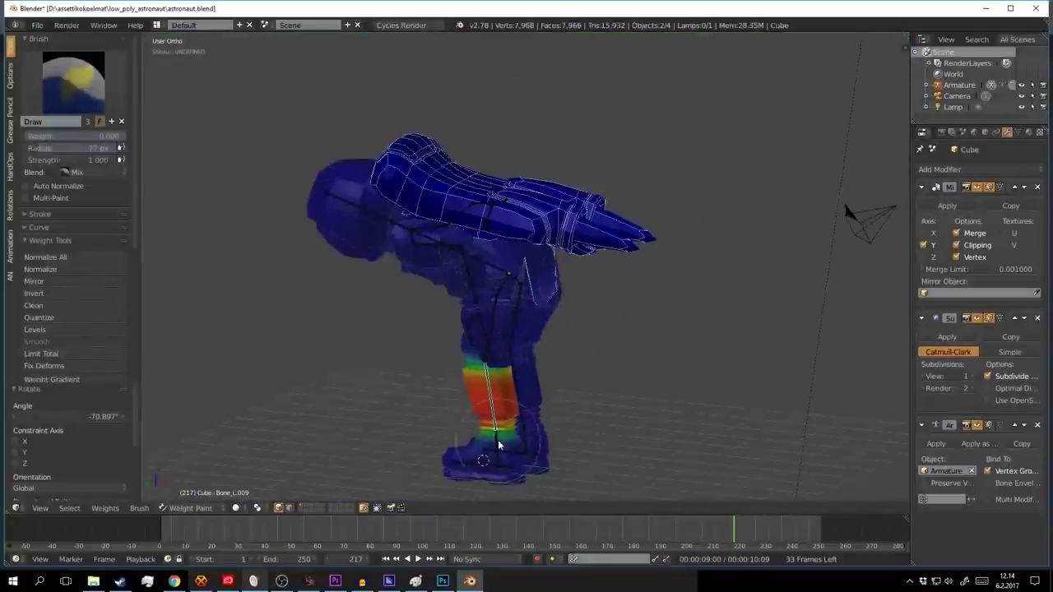
right_click(499, 277)
key(r)
click(498, 277)
scroll(581, 270, up, 6)
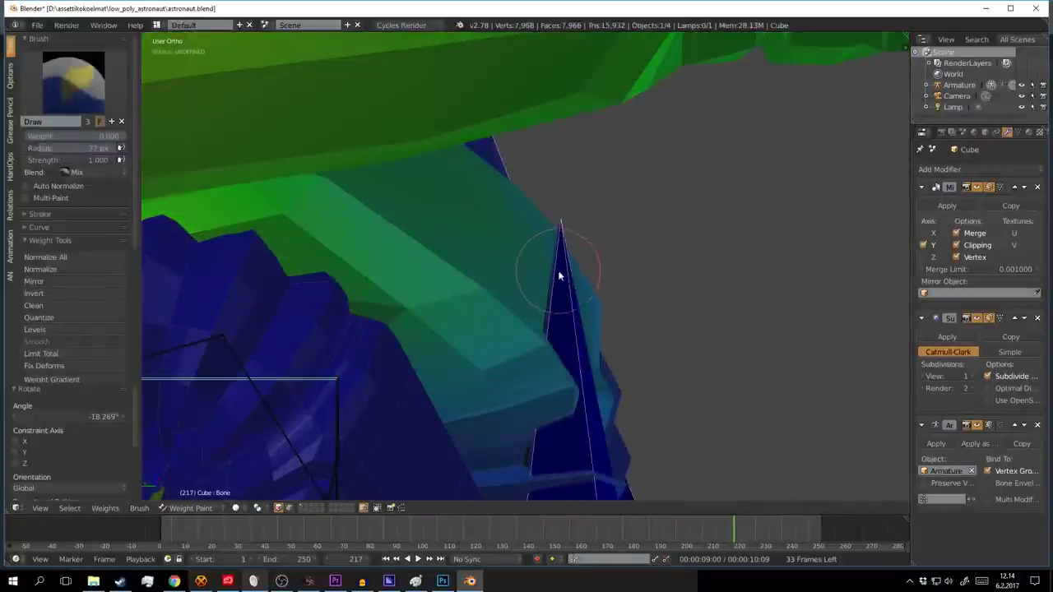
mouse_move(558, 276)
middle_down()
mouse_move(392, 236)
mouse_move(482, 236)
mouse_move(513, 206)
mouse_move(425, 171)
mouse_move(549, 293)
middle_up()
scroll(425, 170, down, 5)
scroll(548, 294, up, 4)
scroll(571, 337, down, 4)
middle_drag(571, 336, 576, 400)
Step: Cancel the torso bend to stand the figure upright, then pick a bone in Pose Mode
key(r)
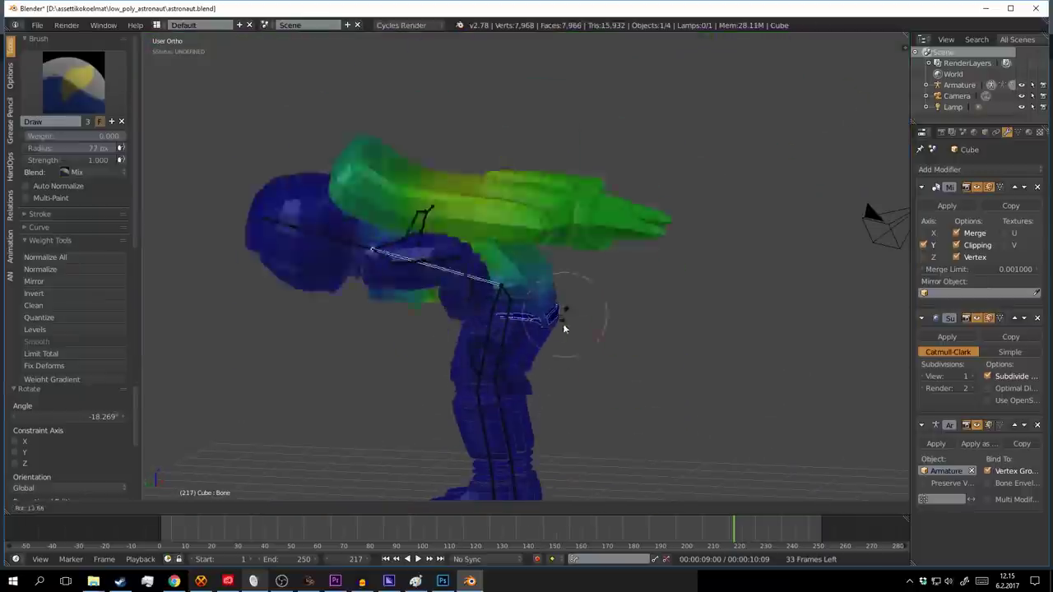
key(Escape)
scroll(563, 323, down, 3)
scroll(517, 230, up, 4)
scroll(516, 322, up, 3)
key(a)
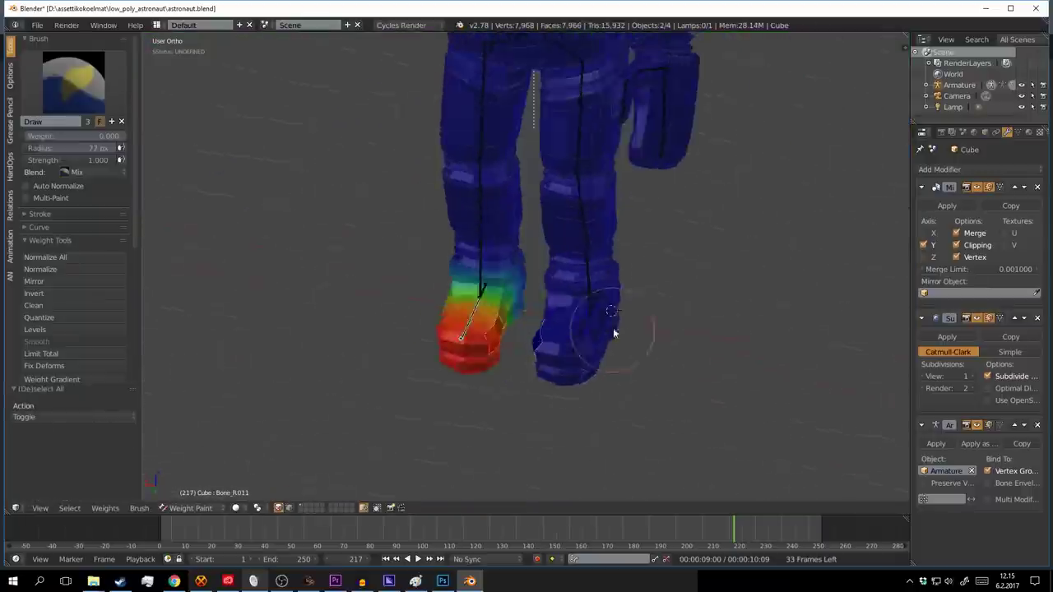
key(ctrl+Tab)
right_click(469, 355)
key(ctrl+Tab)
Step: Rotate the left arm bone down, constraining the final turn to the Z axis
key(r)
click(601, 298)
mouse_move(469, 355)
middle_down()
mouse_move(602, 298)
mouse_move(576, 247)
middle_up()
right_click(271, 177)
key(r)
click(628, 203)
key(r)
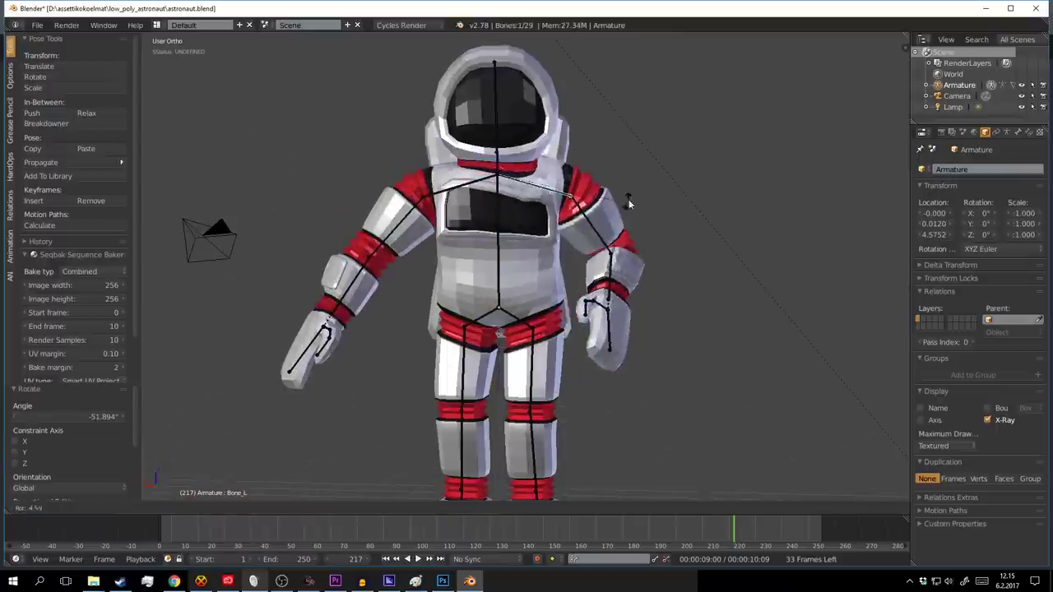
key(z)
click(628, 204)
mouse_move(628, 203)
middle_down()
mouse_move(526, 214)
mouse_move(494, 186)
mouse_move(501, 125)
middle_up()
Step: Swing the right arm bone and reselect it, viewing the figure from the front
key(r)
click(527, 214)
right_click(495, 186)
key(a)
middle_drag(477, 228, 535, 214)
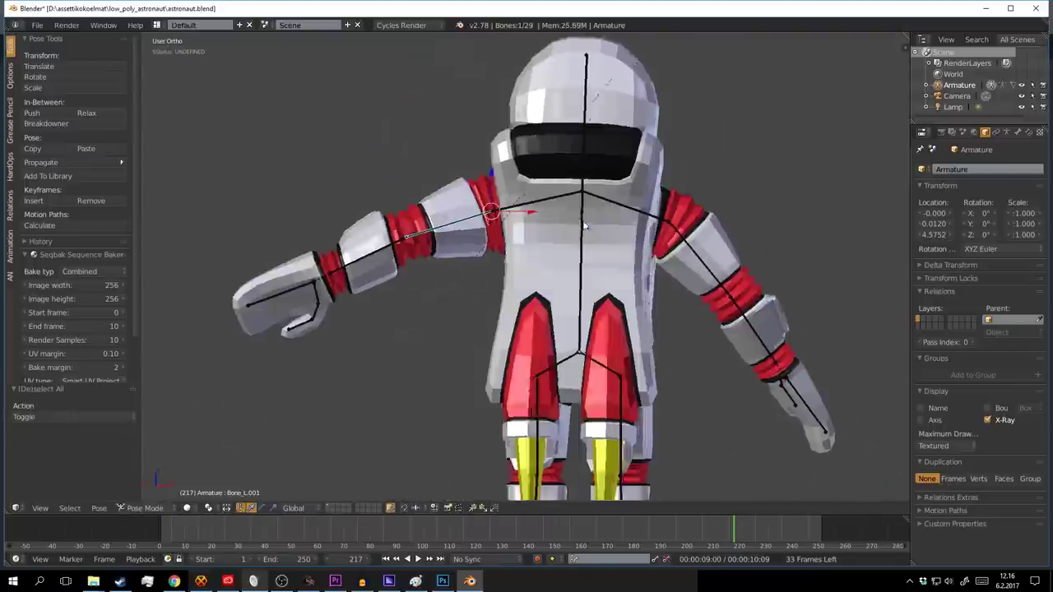
key(ctrl+KP_1)
scroll(576, 214, up, 3)
Step: Cancel a shoulder rotation and reset every bone back to the T-pose
right_click(627, 206)
key(r)
right_click(627, 206)
mouse_move(627, 206)
middle_down()
mouse_move(494, 247)
mouse_move(370, 370)
middle_up()
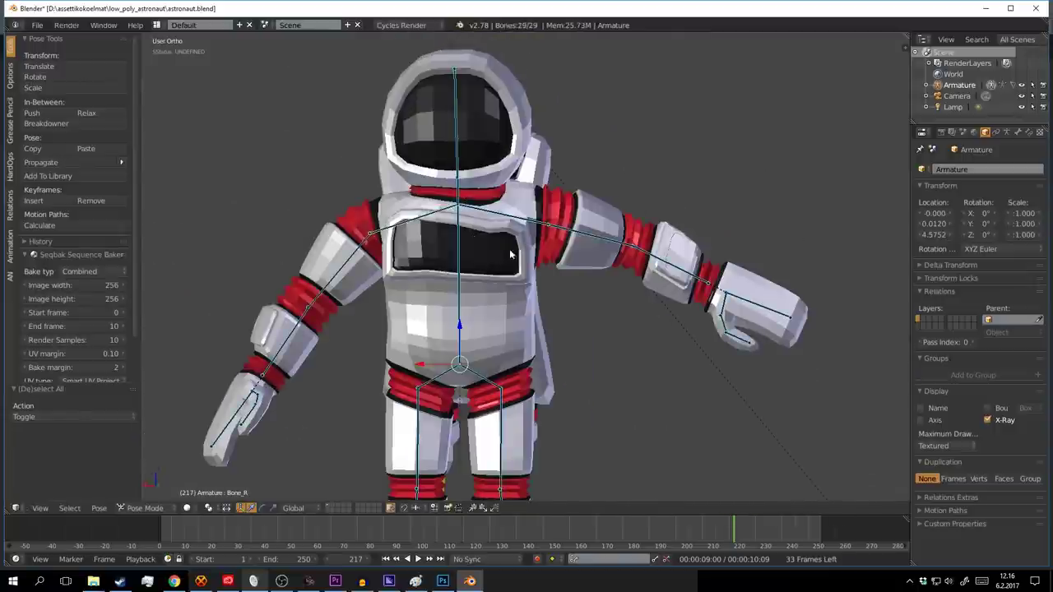
key(a)
click(99, 508)
click(133, 451)
Step: Rotate the right arm bone down to the astronaut's side
right_click(510, 227)
key(r)
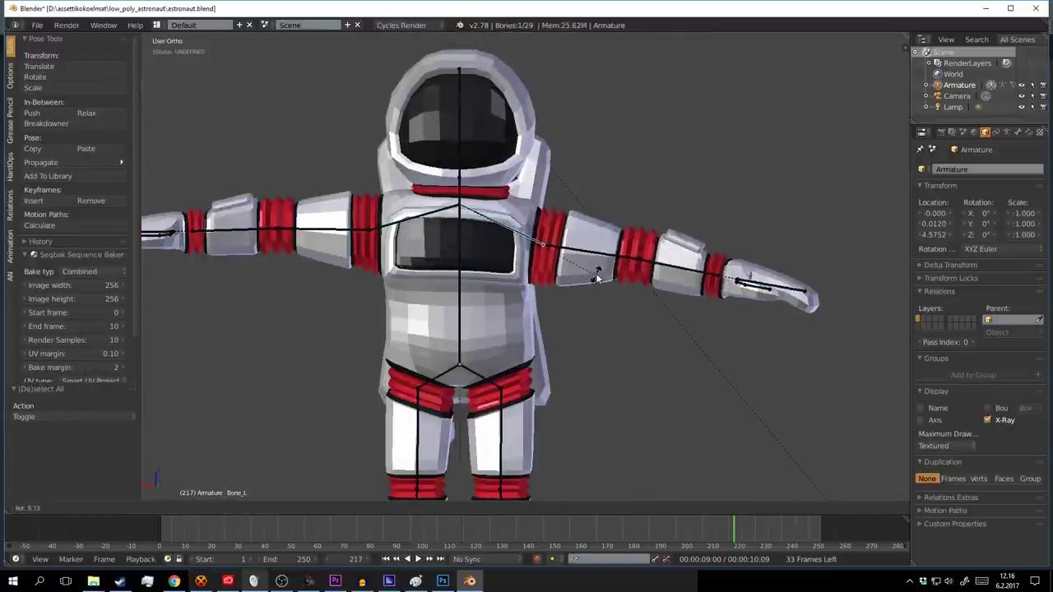
click(421, 221)
click(642, 428)
middle_drag(642, 428, 534, 354)
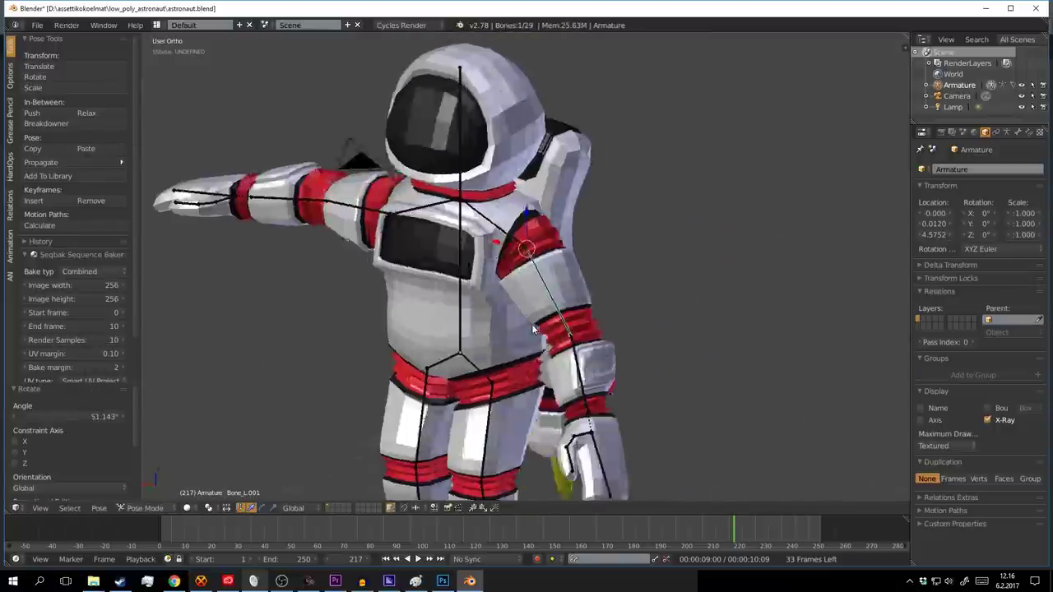
Step: Rotate the other arm bone down to the side and deselect all bones
key(a)
right_click(329, 276)
key(r)
click(520, 189)
mouse_move(520, 189)
middle_down()
mouse_move(620, 186)
mouse_move(690, 239)
middle_up()
key(a)
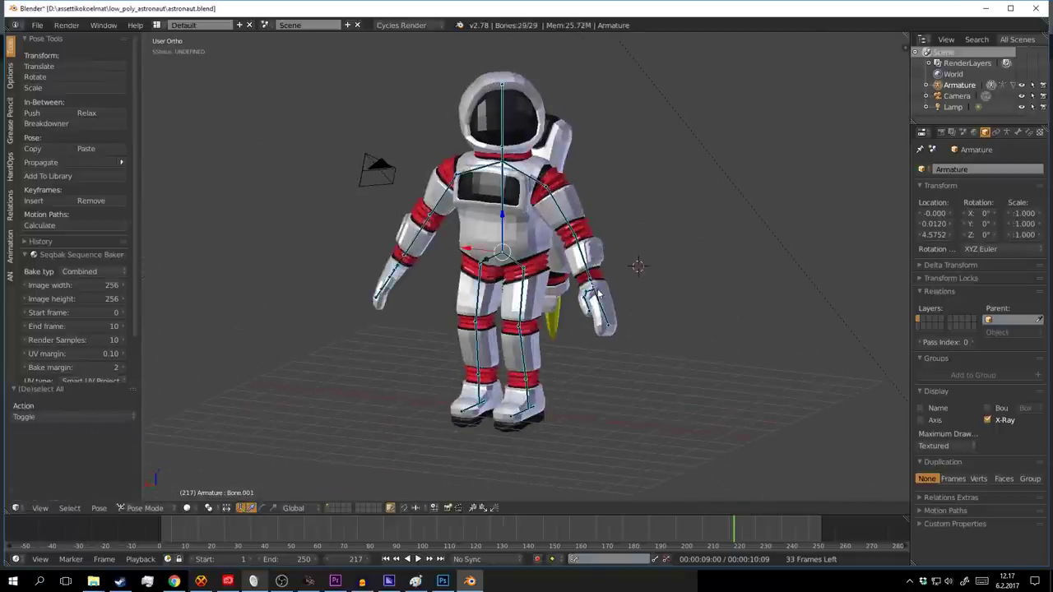
scroll(553, 284, up, 2)
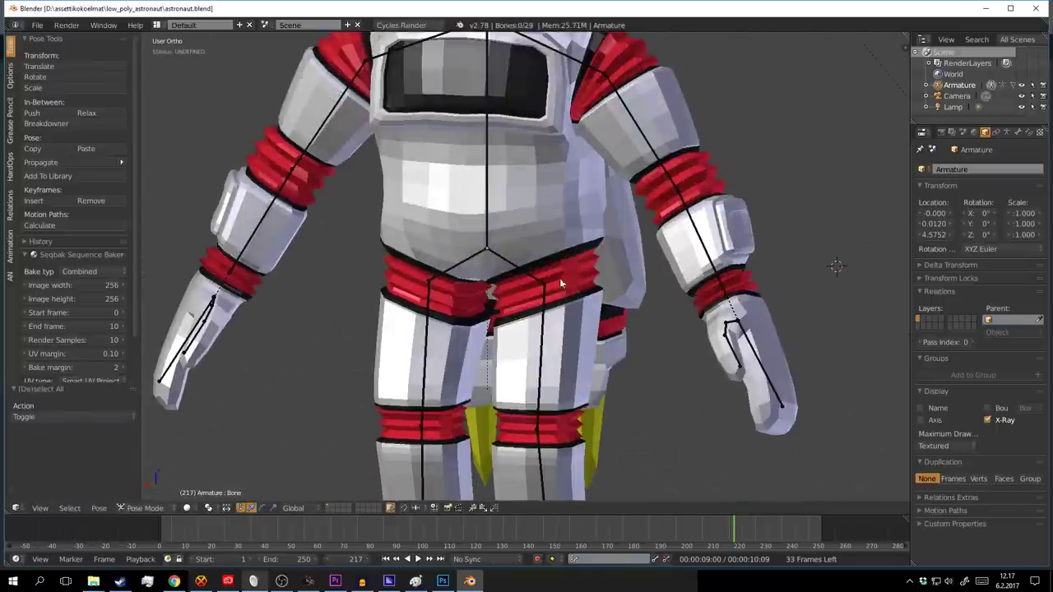
Step: In Edit Mode, place a root bone beneath the feet and parent the bones to it
key(Tab)
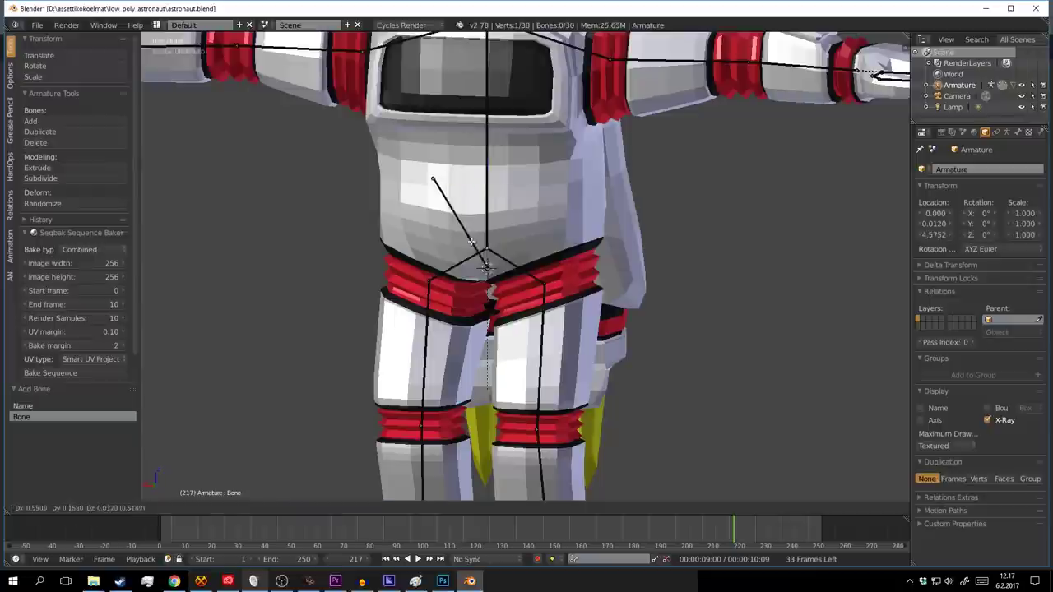
scroll(392, 444, down, 5)
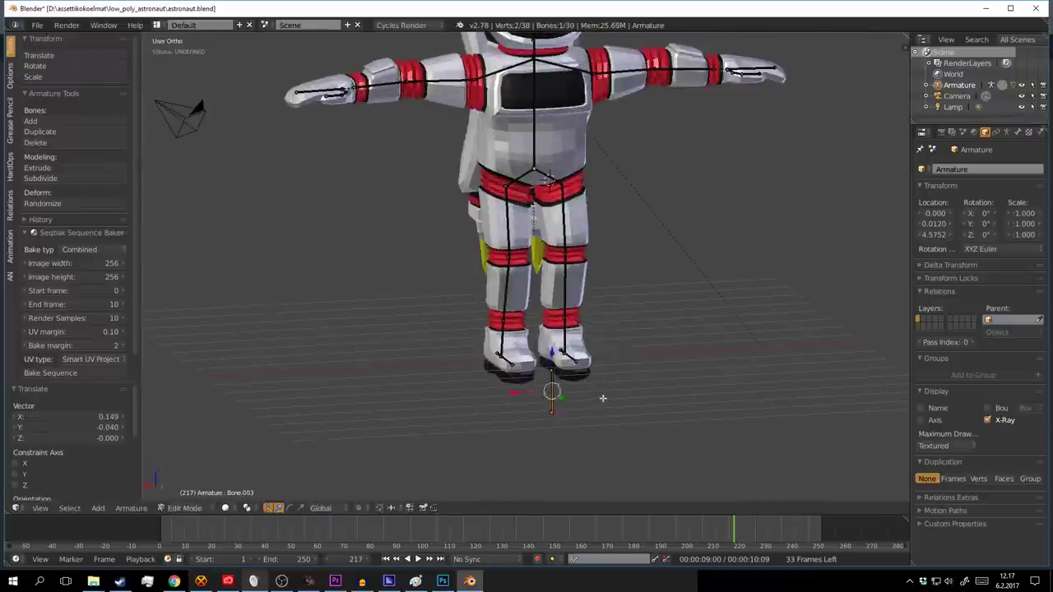
key(a)
middle_drag(602, 398, 527, 362)
scroll(526, 362, up, 2)
key(ctrl+p)
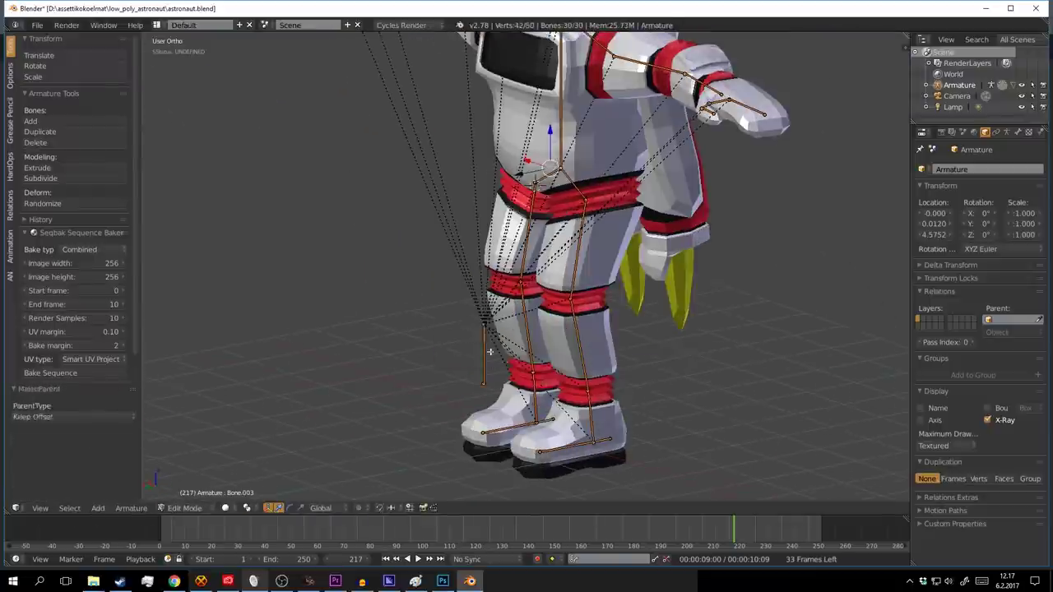
Step: Clear the bones' rotation in Pose Mode, resetting the astronaut to the T-pose
key(ctrl+Tab)
mouse_move(461, 323)
middle_down()
mouse_move(618, 354)
mouse_move(645, 198)
middle_up()
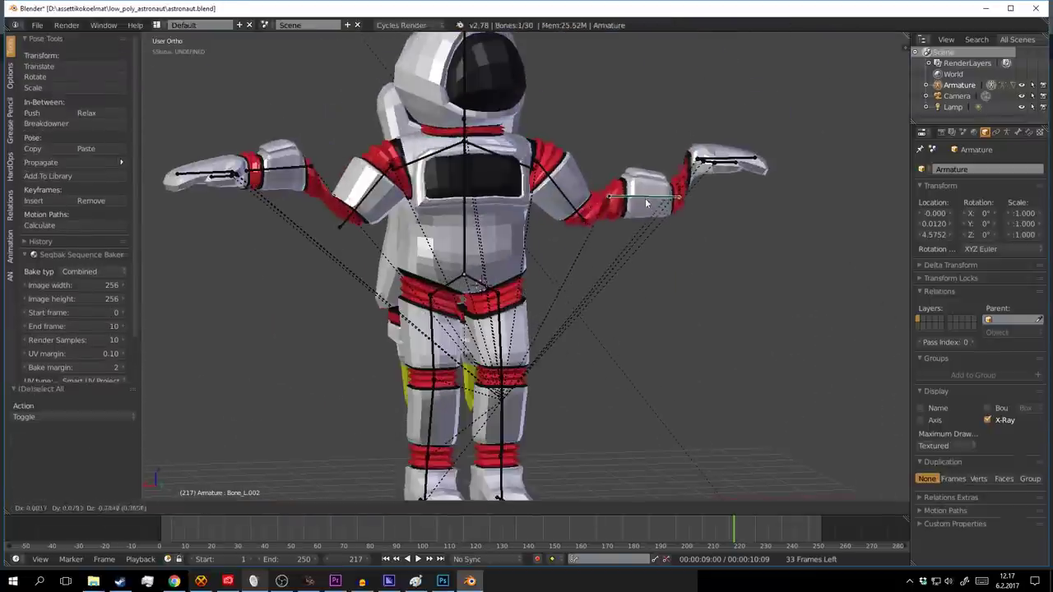
scroll(599, 283, up, 3)
scroll(598, 283, down, 3)
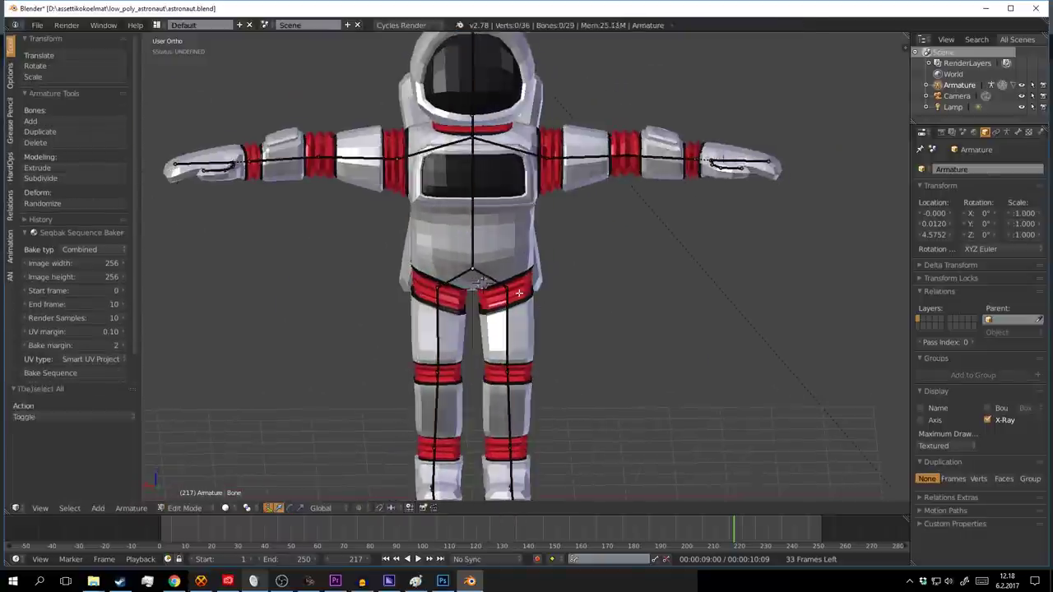
click(126, 507)
click(372, 394)
key(ctrl+Tab)
key(a)
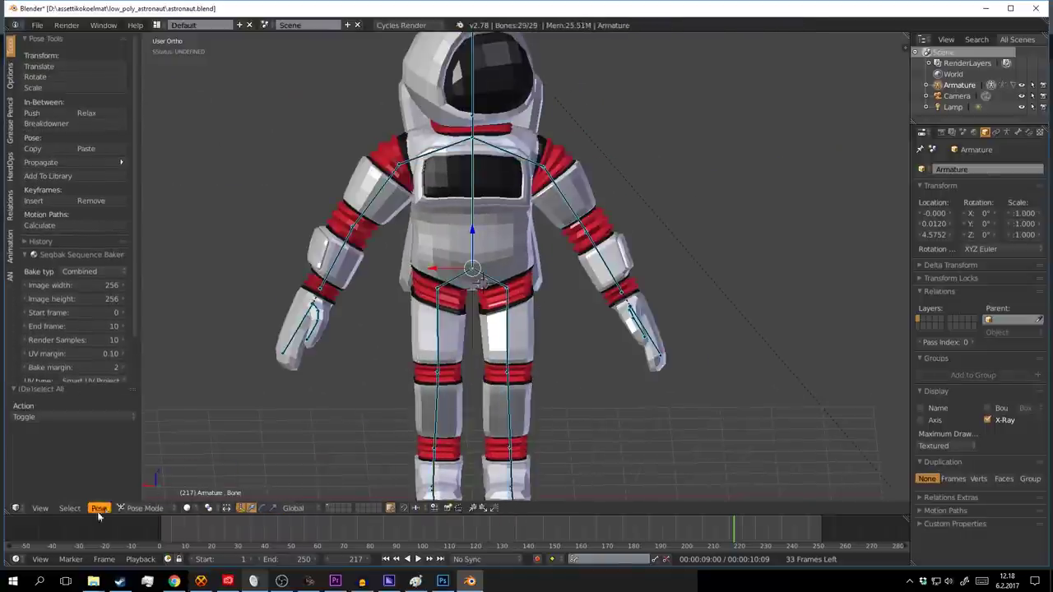
click(245, 447)
mouse_move(460, 263)
middle_down()
mouse_move(499, 237)
mouse_move(527, 271)
mouse_move(515, 312)
mouse_move(438, 324)
middle_up()
Step: Add another bone, parent every bone to it, and return to Object Mode
key(Tab)
key(shift+a)
key(a)
key(ctrl+p)
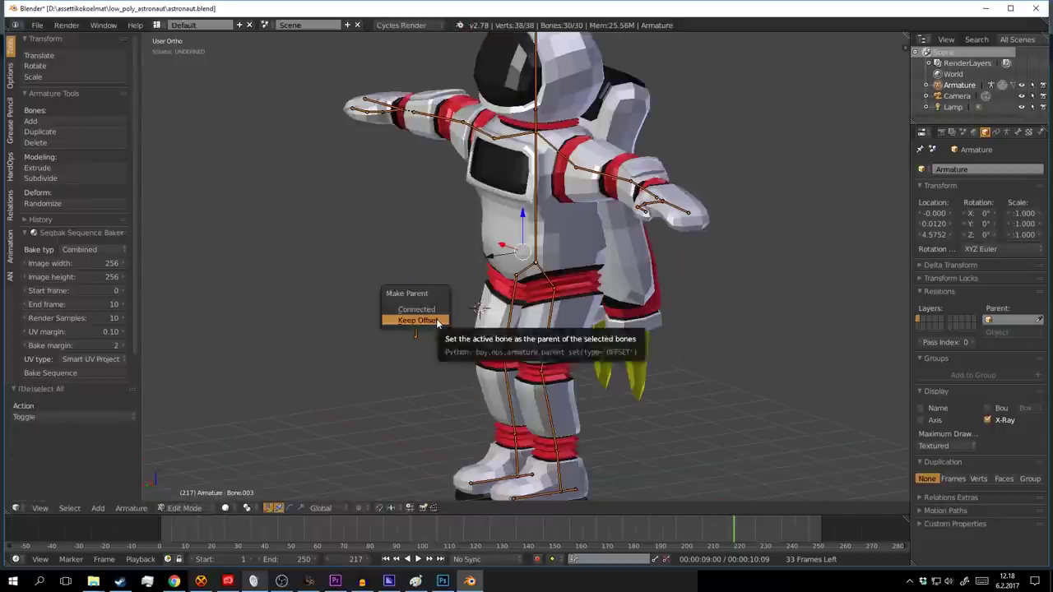
key(Tab)
mouse_move(568, 247)
middle_down()
mouse_move(608, 212)
mouse_move(660, 236)
mouse_move(580, 257)
mouse_move(650, 213)
middle_up()
key(Escape)
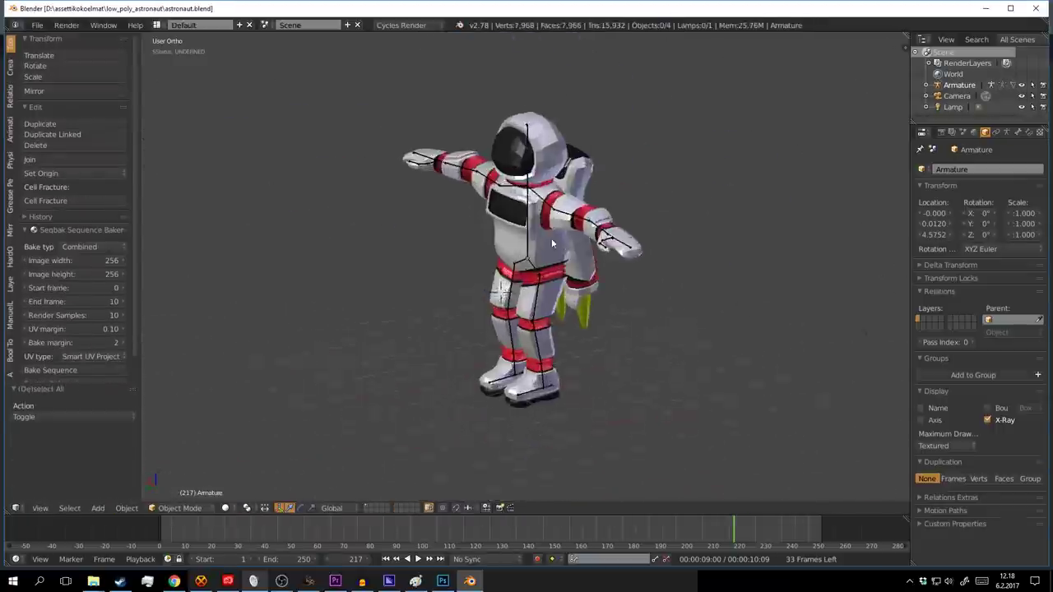
scroll(471, 301, up, 4)
middle_drag(471, 301, 535, 247)
Step: Add a Plain Axes empty and move it along X beside the astronaut
key(shift+a)
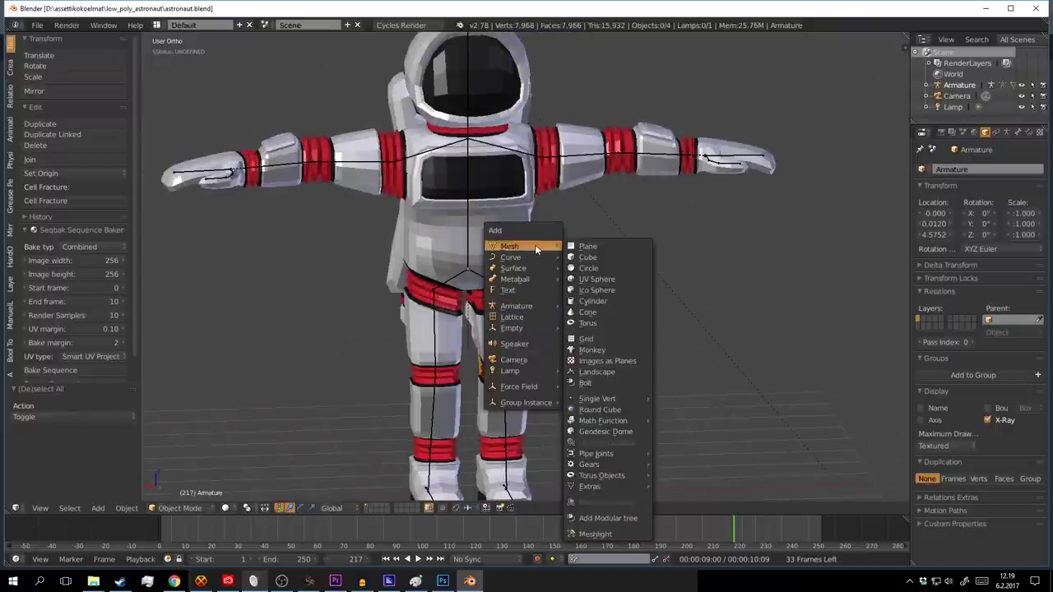
click(535, 244)
key(g)
key(x)
click(626, 311)
middle_drag(626, 311, 631, 221)
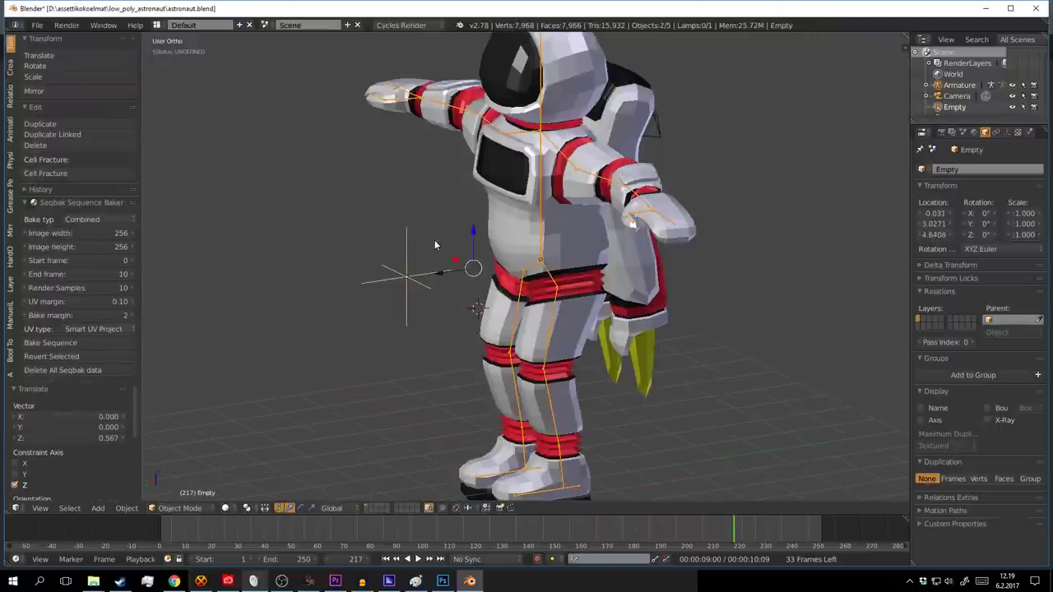
mouse_move(436, 244)
middle_down()
mouse_move(420, 288)
mouse_move(527, 262)
middle_up()
Step: On empty scene layer 2, add a plane and give it a Simple Deform modifier
key(a)
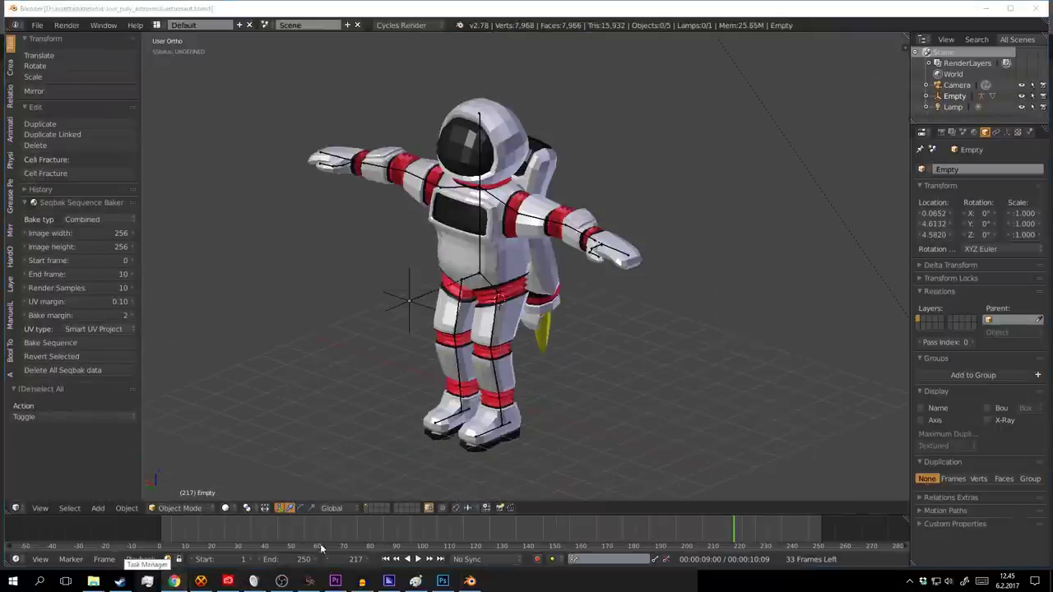
key(2)
key(Tab)
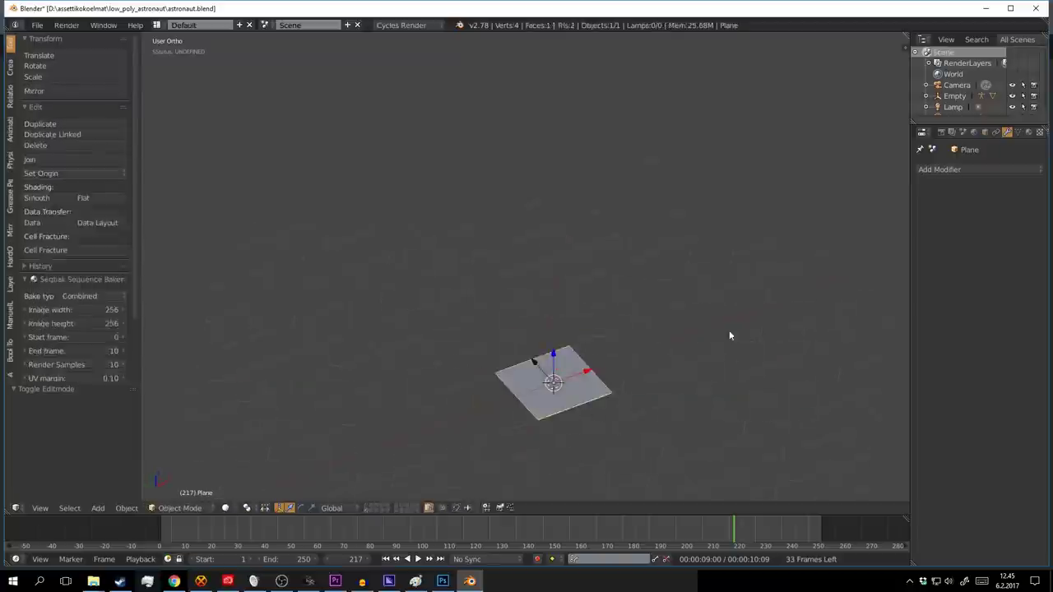
click(946, 169)
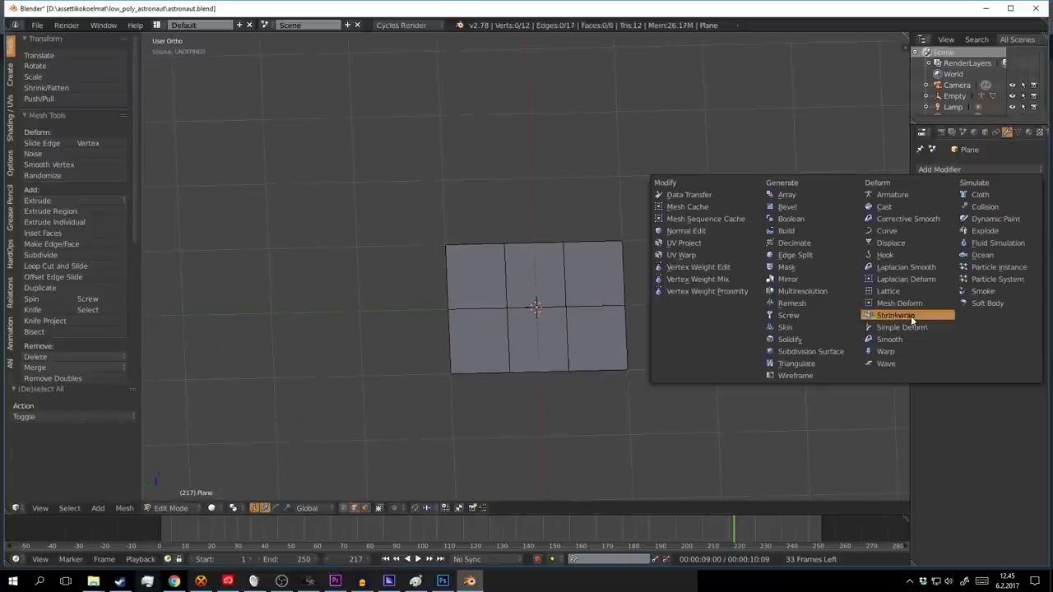
click(901, 327)
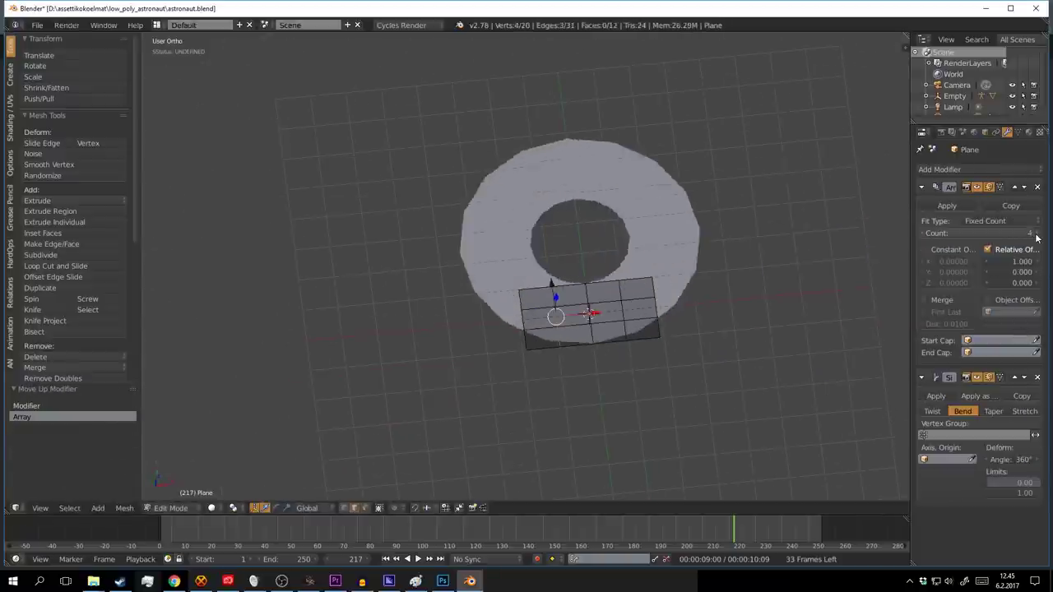
middle_drag(822, 346, 740, 344)
Step: Rotate the plane 90° around X to stand it upright
text(a)
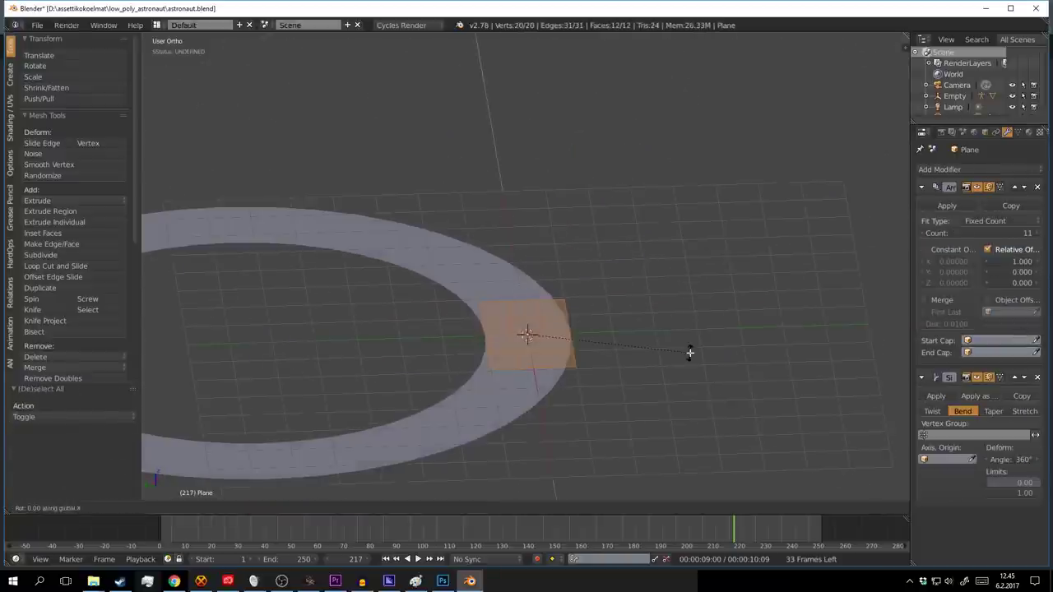
text(rx90)
key(Return)
key(a)
middle_drag(619, 337, 576, 203)
Step: Bevel an edge loop into a strip, extrude it outward, and return to Object Mode
alt+click(576, 307)
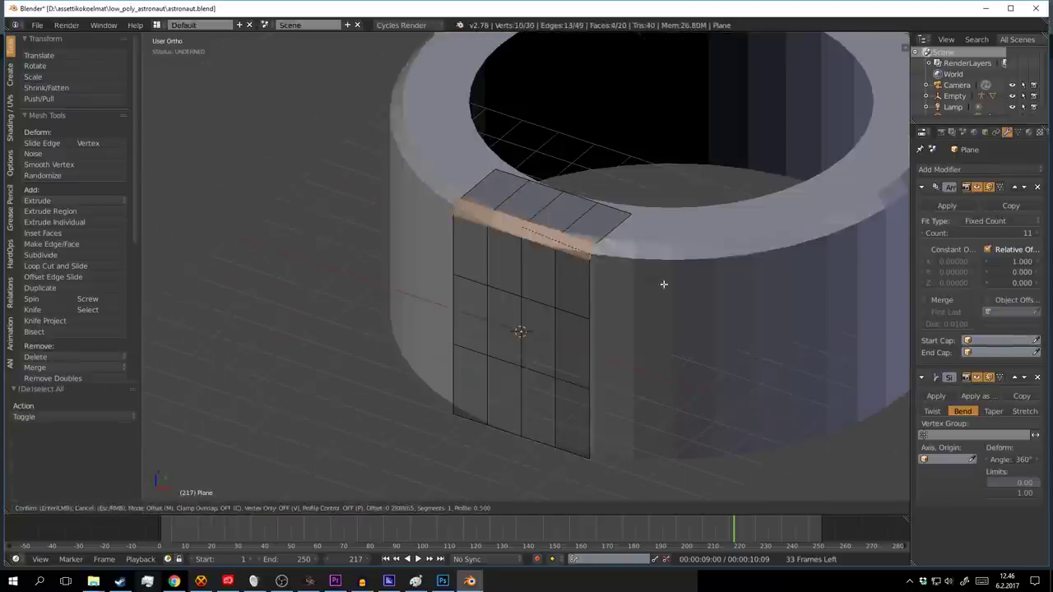
key(ctrl+b)
click(687, 304)
key(e)
click(639, 329)
mouse_move(640, 329)
middle_down()
mouse_move(568, 301)
mouse_move(693, 305)
mouse_move(458, 291)
middle_up()
key(Tab)
key(Tab)
scroll(526, 292, up, 3)
key(a)
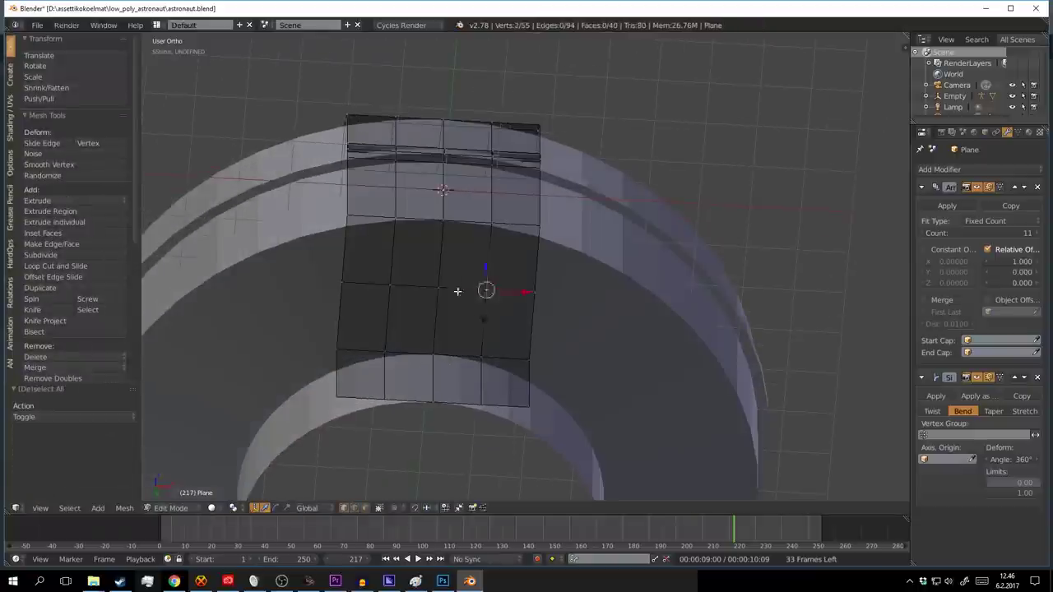
key(Escape)
Step: Extrude the selected wall faces, then undo the extrusion
middle_drag(615, 310, 668, 407)
key(Tab)
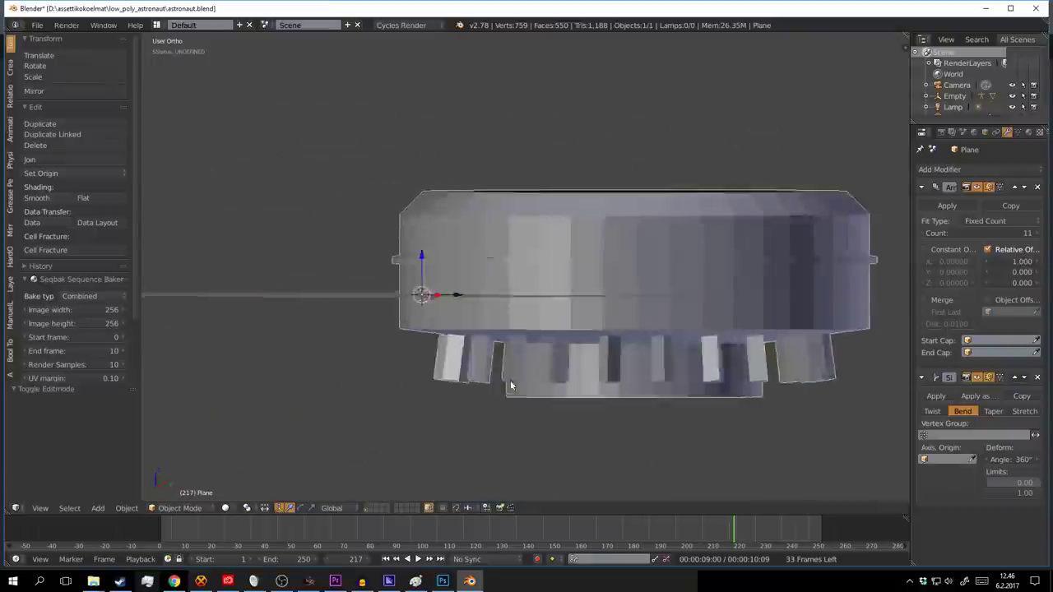
key(Tab)
key(e)
click(597, 345)
mouse_move(448, 469)
middle_down()
mouse_move(596, 345)
mouse_move(576, 329)
middle_up()
key(ctrl+z)
scroll(606, 348, down, 4)
scroll(602, 277, up, 4)
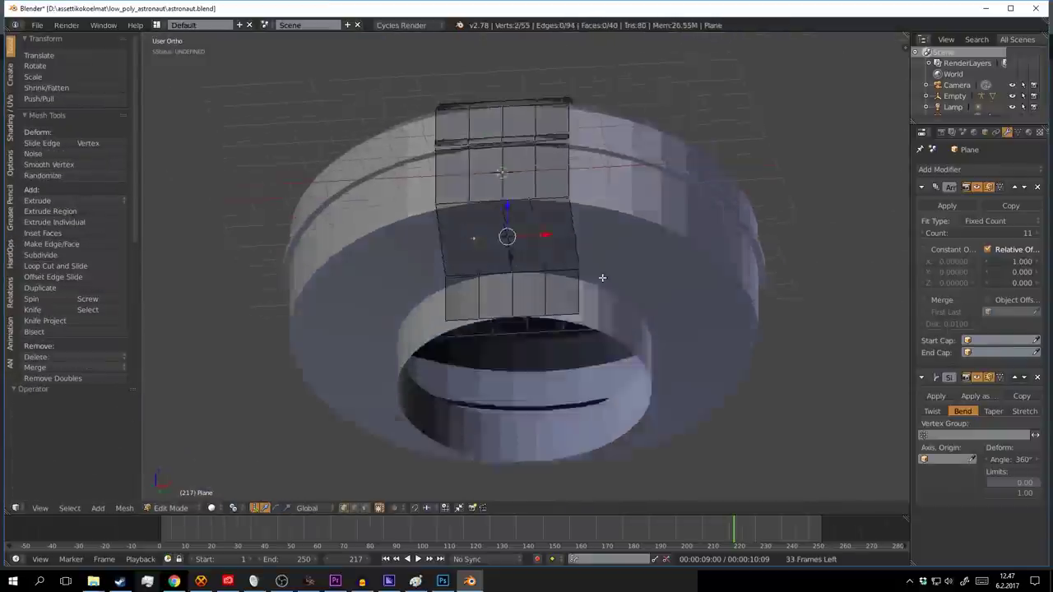
Step: Bevel the selected edge loop and delete faces, inspecting the resulting gap
key(ctrl+b)
key(Escape)
key(ctrl+z)
mouse_move(616, 294)
middle_down()
mouse_move(558, 329)
mouse_move(453, 296)
mouse_move(415, 267)
middle_up()
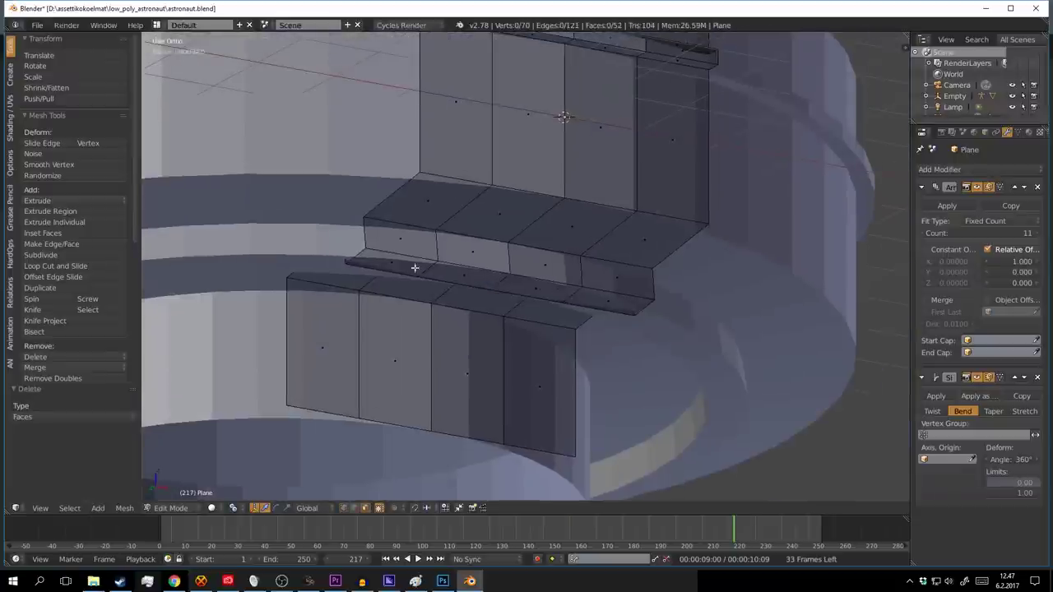
mouse_move(506, 325)
middle_down()
mouse_move(573, 329)
mouse_move(527, 329)
middle_up()
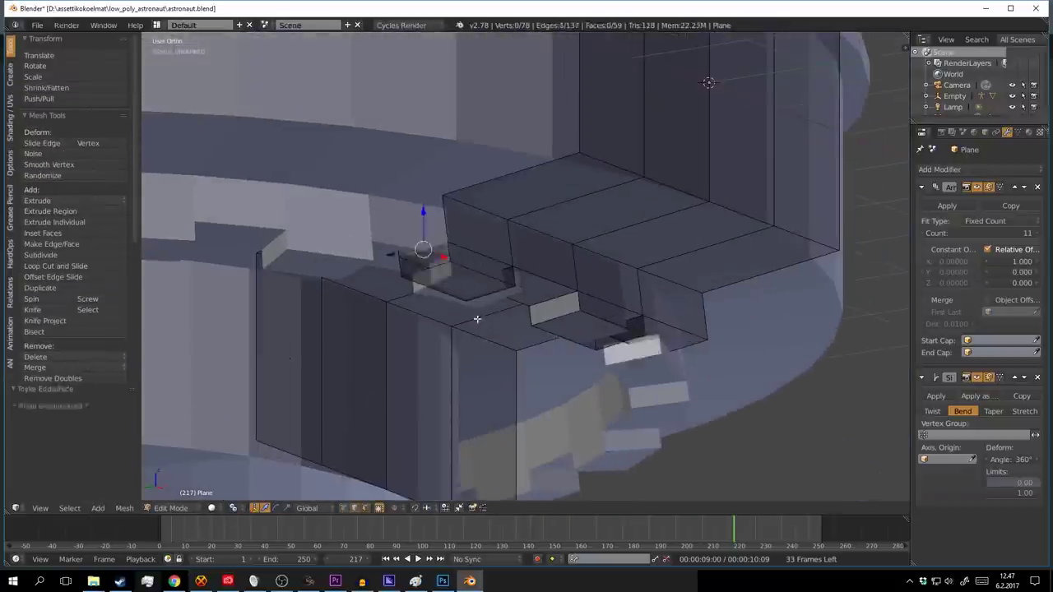
key(Tab)
scroll(562, 373, down, 4)
key(a)
middle_drag(562, 373, 551, 318)
Step: Add a loop cut across the wall panels and bevel the new edge loop
key(Tab)
scroll(551, 318, up, 3)
key(ctrl+r)
click(494, 271)
key(ctrl+b)
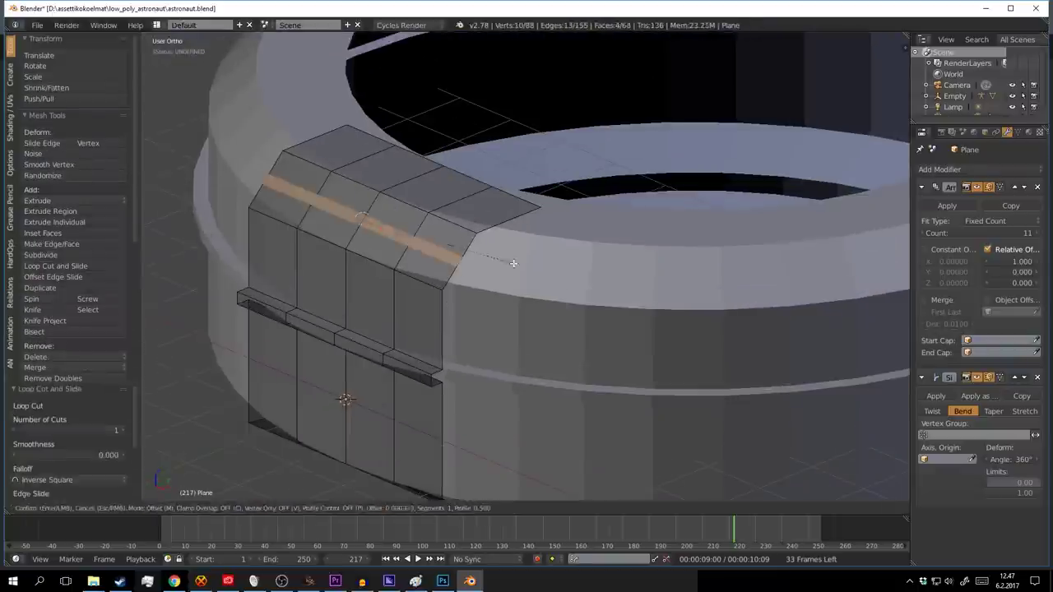
middle_drag(272, 168, 527, 252)
Step: Add a new plane, scale it to about 0.526, and extrude it in place
key(shift+a)
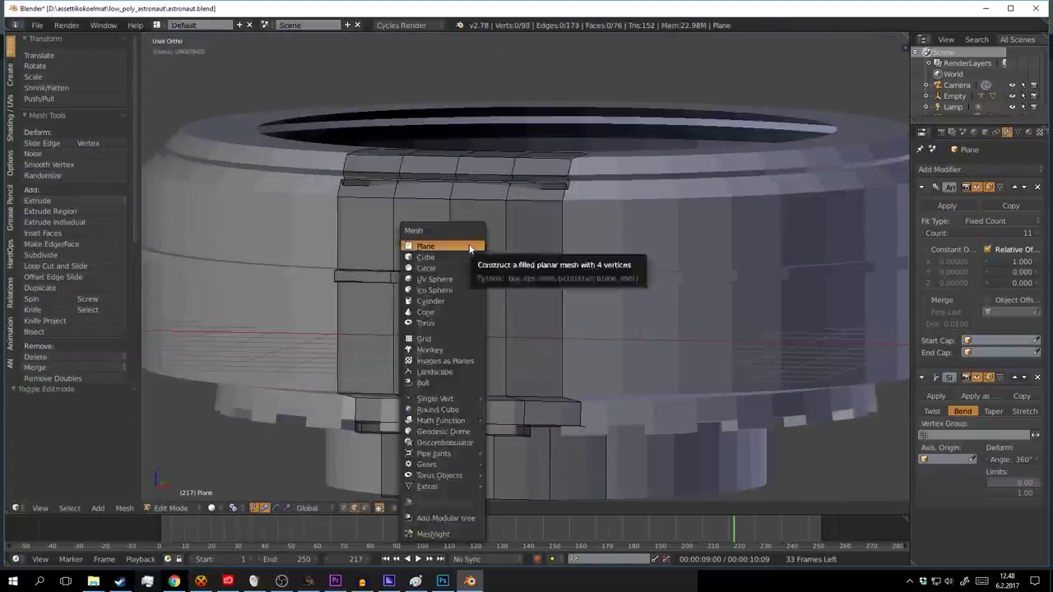
click(423, 244)
middle_drag(423, 244, 493, 304)
key(s)
click(493, 303)
key(e)
right_click(429, 295)
mouse_move(429, 295)
middle_down()
mouse_move(414, 342)
mouse_move(428, 282)
middle_up()
Step: Move the new plane's edge along Y to shape a handle piece
right_click(428, 296)
mouse_move(494, 292)
middle_down()
mouse_move(428, 283)
mouse_move(422, 165)
middle_up()
key(g)
key(y)
click(479, 279)
key(a)
mouse_move(413, 247)
middle_down()
mouse_move(543, 288)
mouse_move(477, 270)
mouse_move(492, 270)
mouse_move(517, 240)
middle_up()
Step: Select the handle face on the ring and extrude it outward
key(a)
key(a)
key(a)
right_click(517, 241)
scroll(516, 241, down, 5)
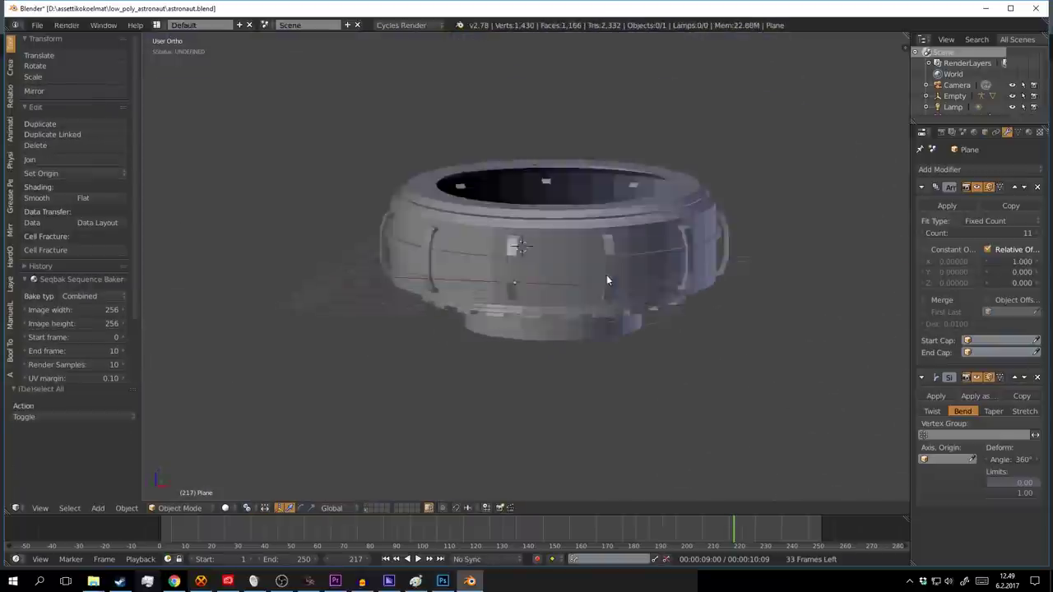
scroll(510, 294, up, 5)
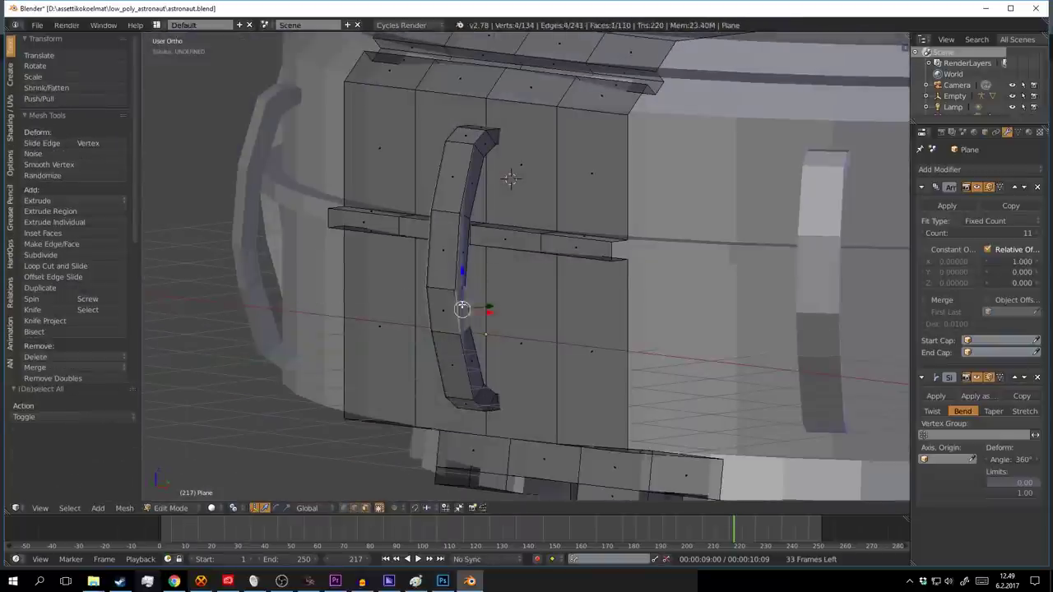
middle_drag(510, 294, 548, 299)
key(e)
key(Tab)
Step: Apply a special mesh operation, then scale the face with the Z axis locked
mouse_move(586, 244)
middle_down()
mouse_move(510, 313)
mouse_move(559, 346)
mouse_move(598, 316)
middle_up()
scroll(521, 307, down, 5)
key(Tab)
scroll(598, 316, up, 5)
key(w)
click(491, 298)
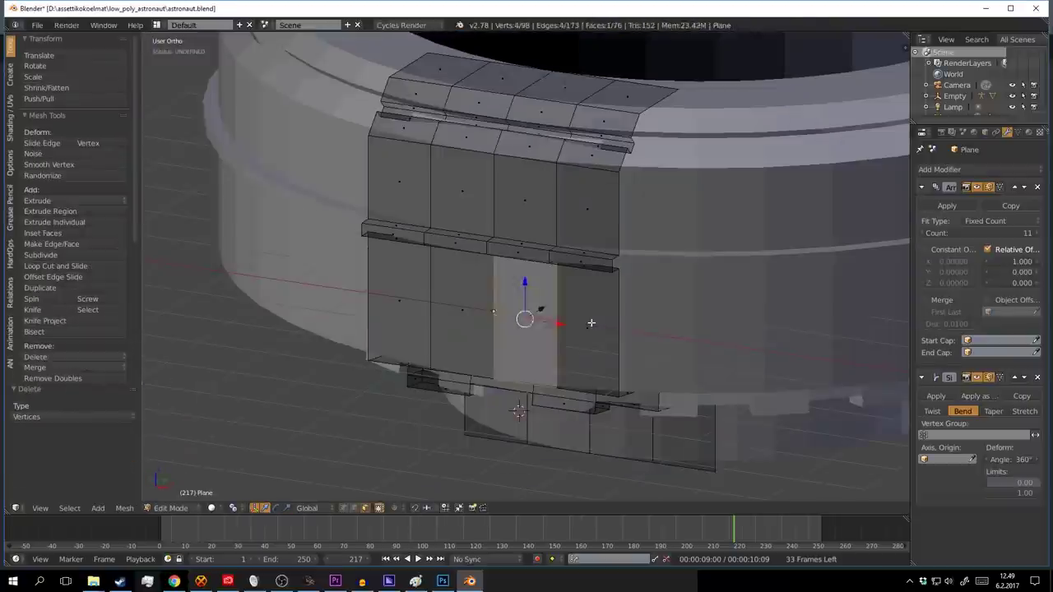
key(s)
key(shift+z)
click(665, 321)
Step: Duplicate the face, add 4 loop cuts across the strip, and extrude the rungs
middle_drag(665, 322, 575, 294)
key(shift+d)
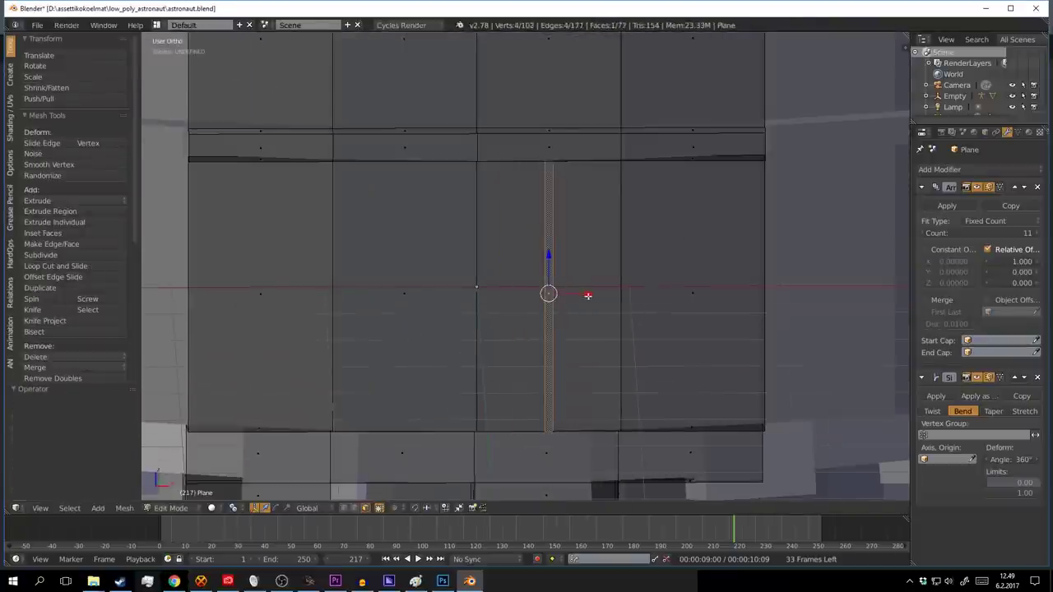
key(ctrl+r)
key(a)
middle_drag(615, 340, 535, 326)
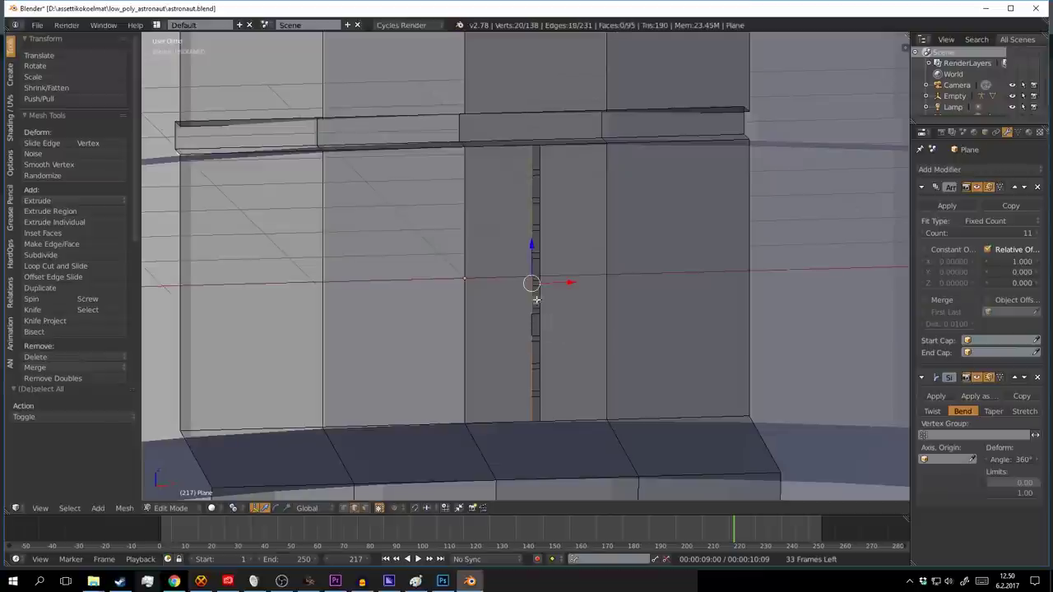
click(478, 279)
middle_drag(478, 278, 555, 292)
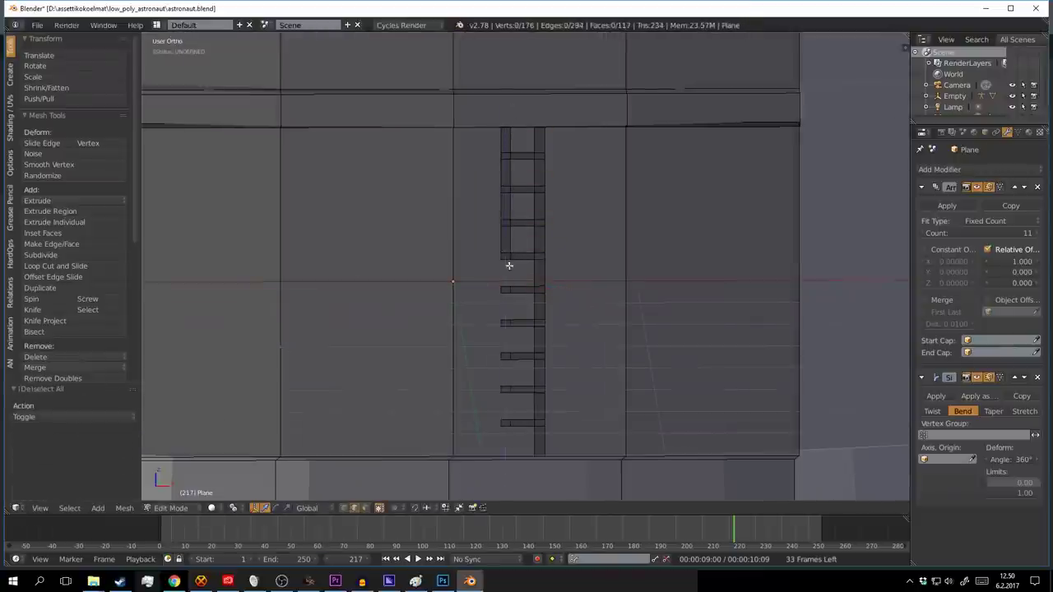
Step: Select the whole linked ladder piece and leave edit mode to view the ring
key(l)
middle_drag(508, 437, 540, 282)
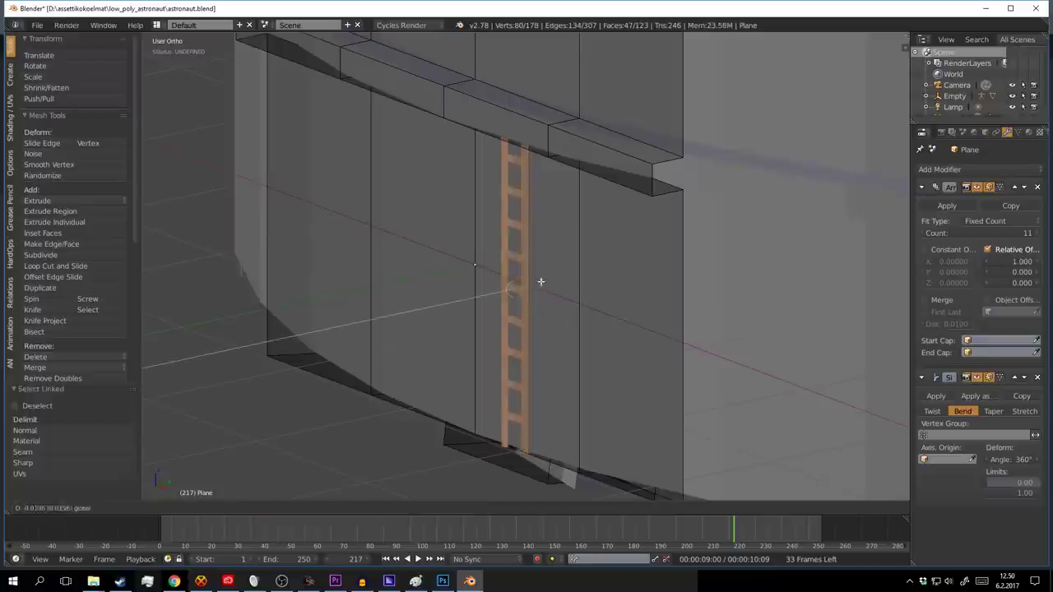
key(Tab)
scroll(613, 294, down, 3)
scroll(622, 287, down, 3)
Step: Inspect the finished ladder close up, then deselect its geometry
key(n)
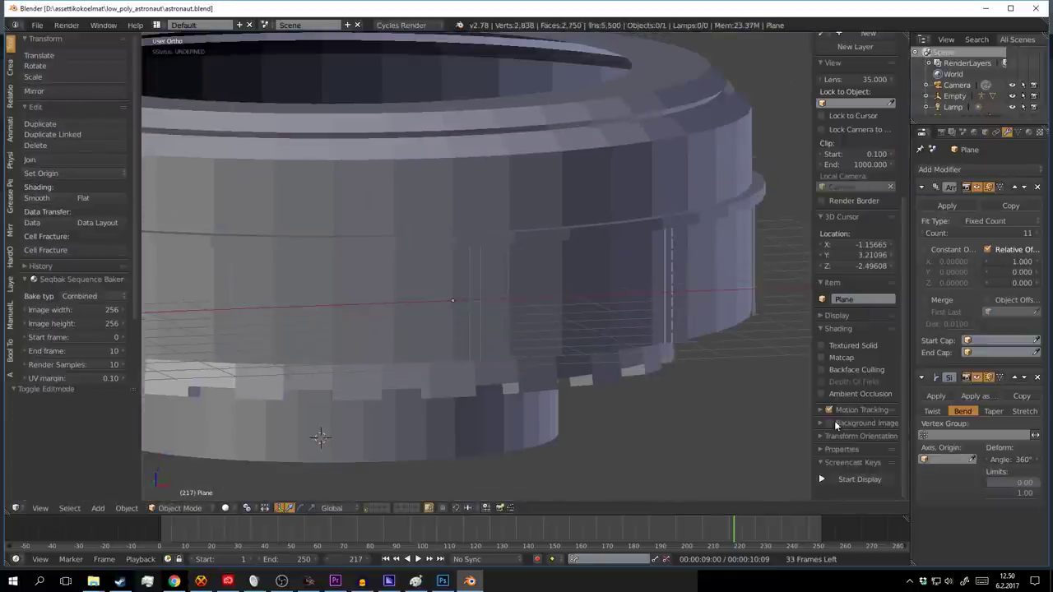
key(n)
key(Tab)
scroll(701, 315, up, 5)
middle_drag(587, 357, 513, 299)
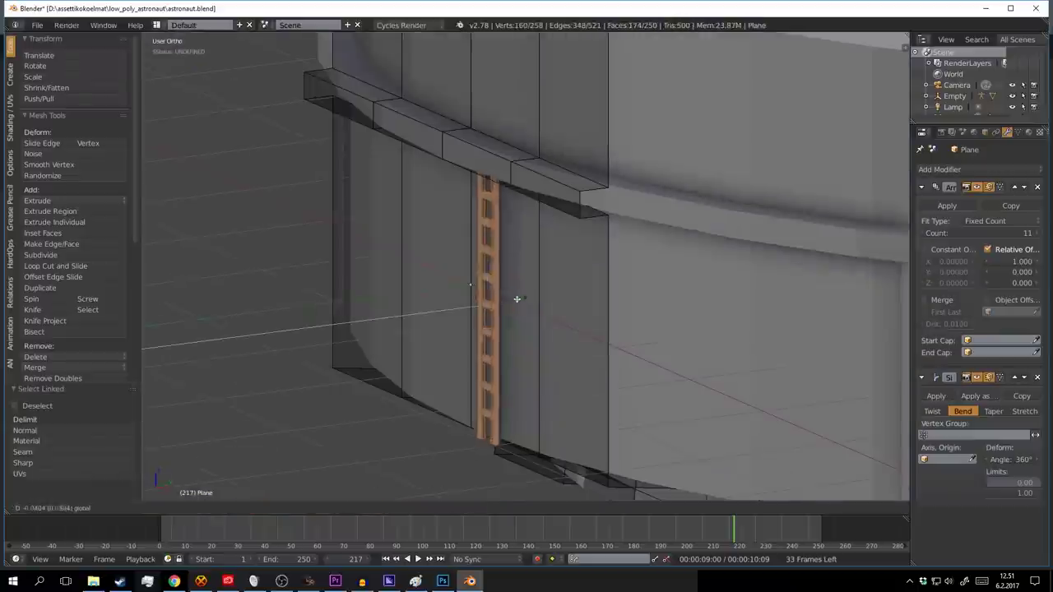
scroll(662, 283, up, 3)
scroll(662, 282, down, 3)
middle_drag(661, 282, 519, 210)
scroll(519, 211, up, 4)
key(a)
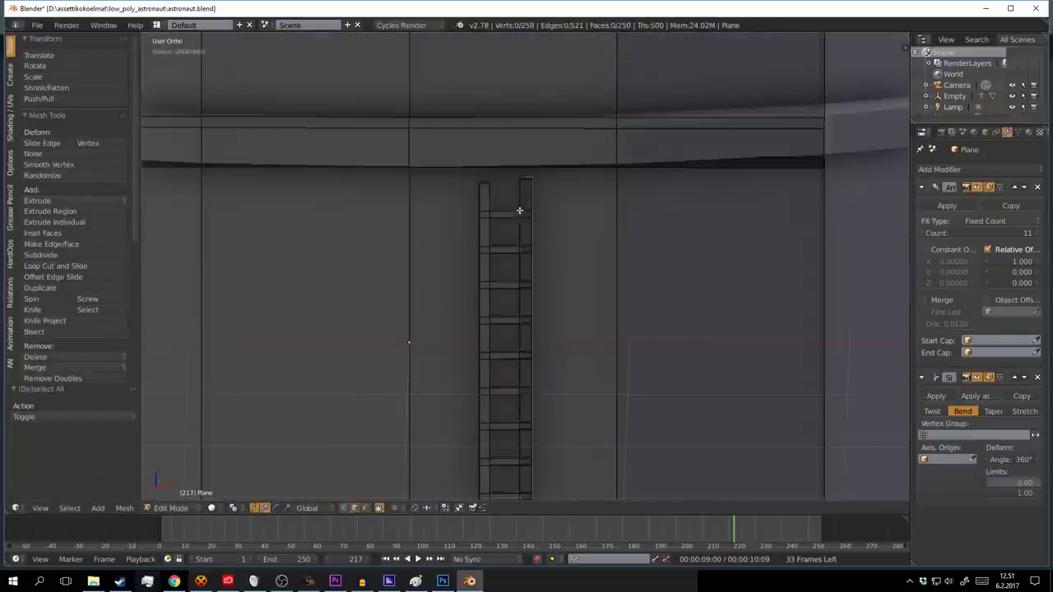
scroll(487, 152, down, 1)
Step: Add a loop cut around the ring's lower wall and select one of its edges
middle_drag(552, 301, 580, 301)
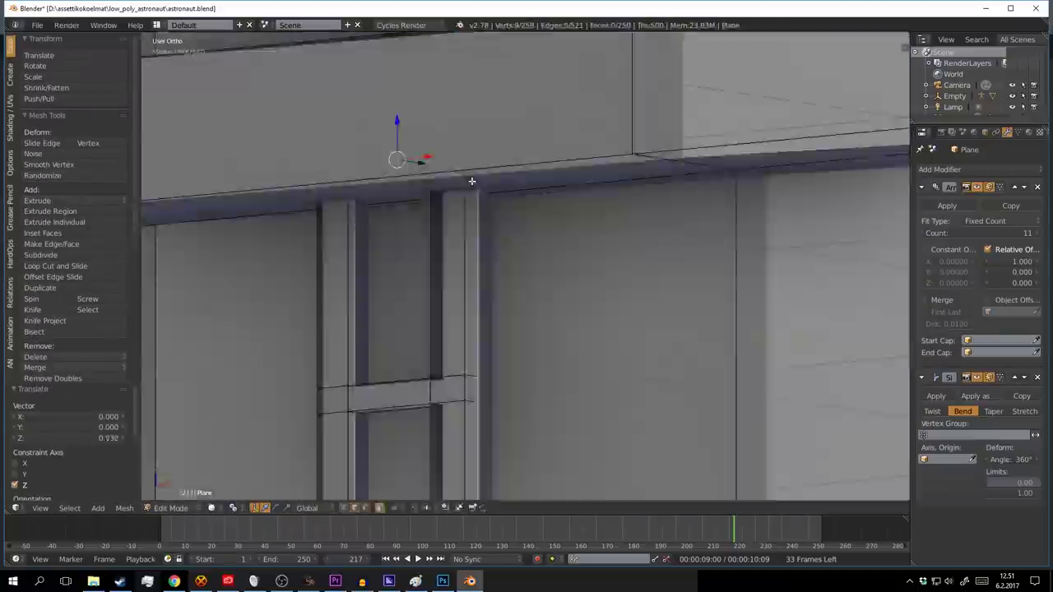
key(Tab)
scroll(583, 303, down, 3)
scroll(583, 303, down, 3)
key(Tab)
scroll(537, 305, up, 4)
key(ctrl+r)
click(539, 306)
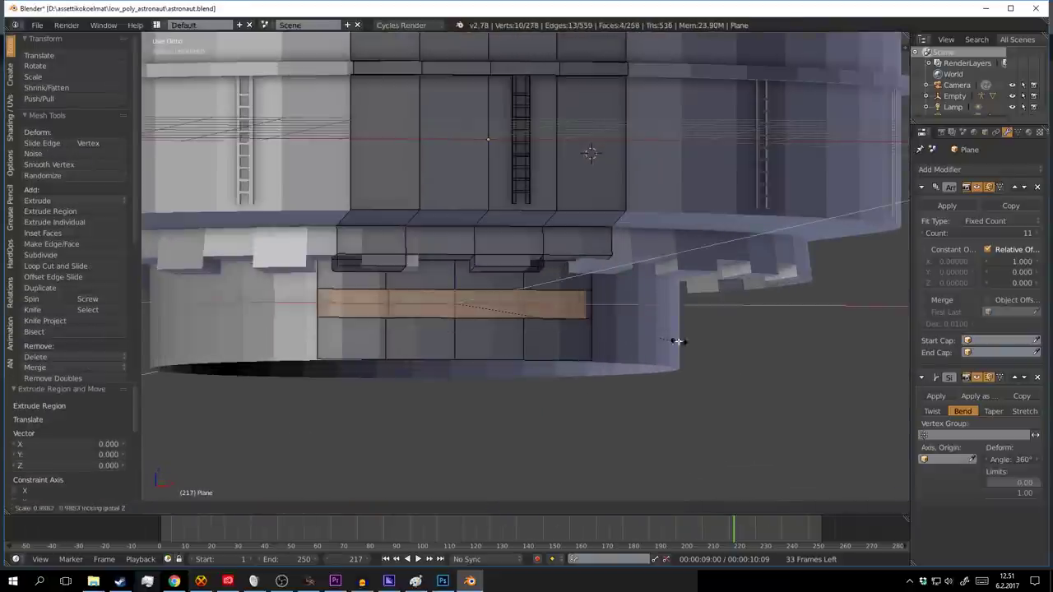
click(677, 341)
scroll(651, 331, down, 2)
mouse_move(651, 332)
middle_down()
mouse_move(719, 332)
mouse_move(674, 291)
middle_up()
Step: Select an edge on the lower wall, then cancel the delete and clear the selection
right_click(640, 316)
key(x)
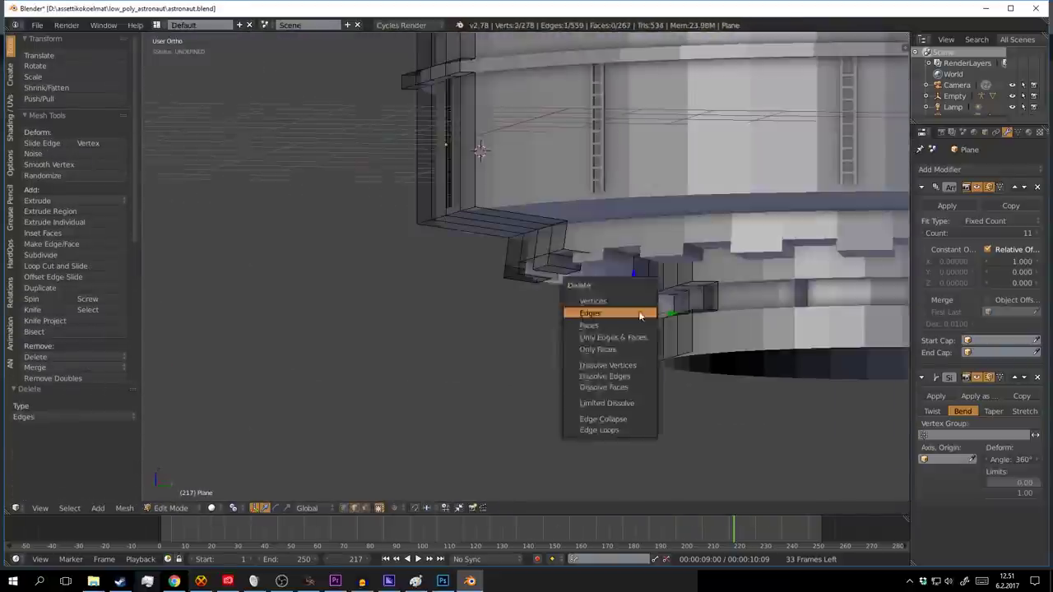
key(Escape)
scroll(609, 330, down, 2)
mouse_move(600, 336)
middle_down()
mouse_move(588, 177)
mouse_move(486, 284)
middle_up()
key(a)
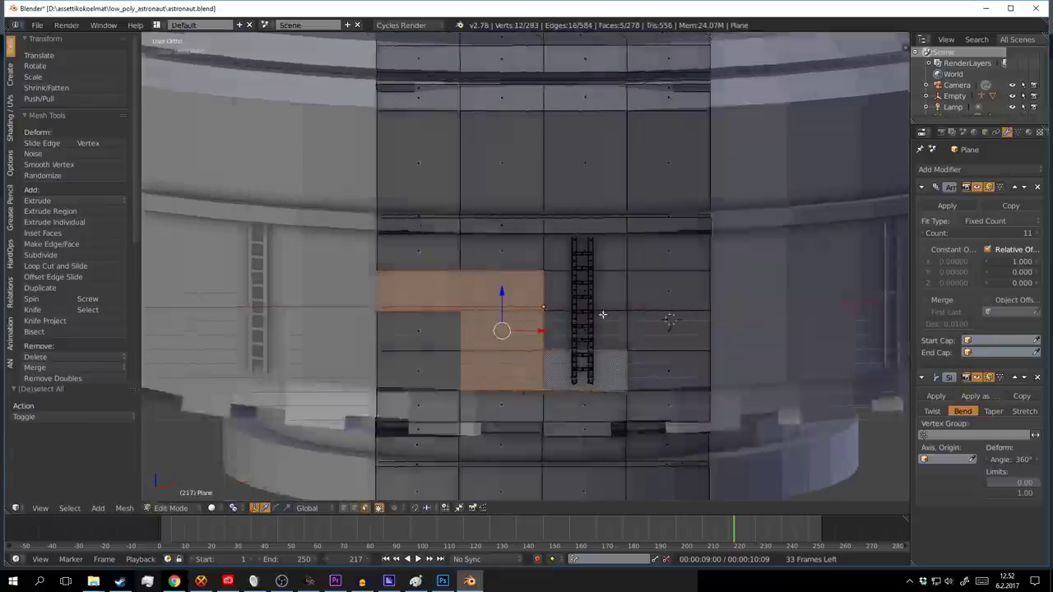
Step: Inset the selected panel faces on the ring's wall
middle_drag(552, 359, 634, 320)
key(i)
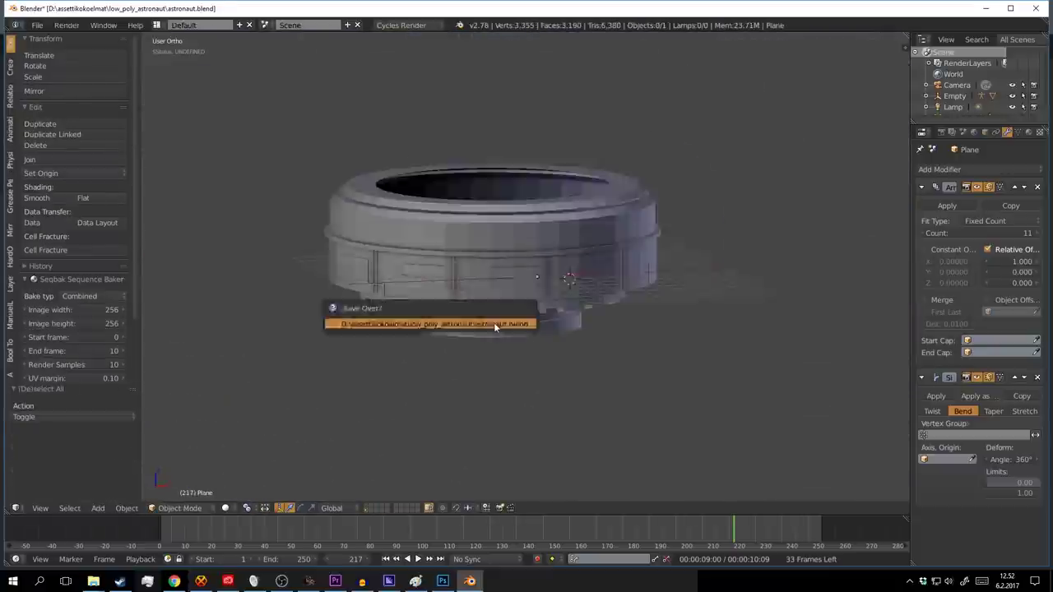
middle_drag(494, 323, 539, 333)
key(a)
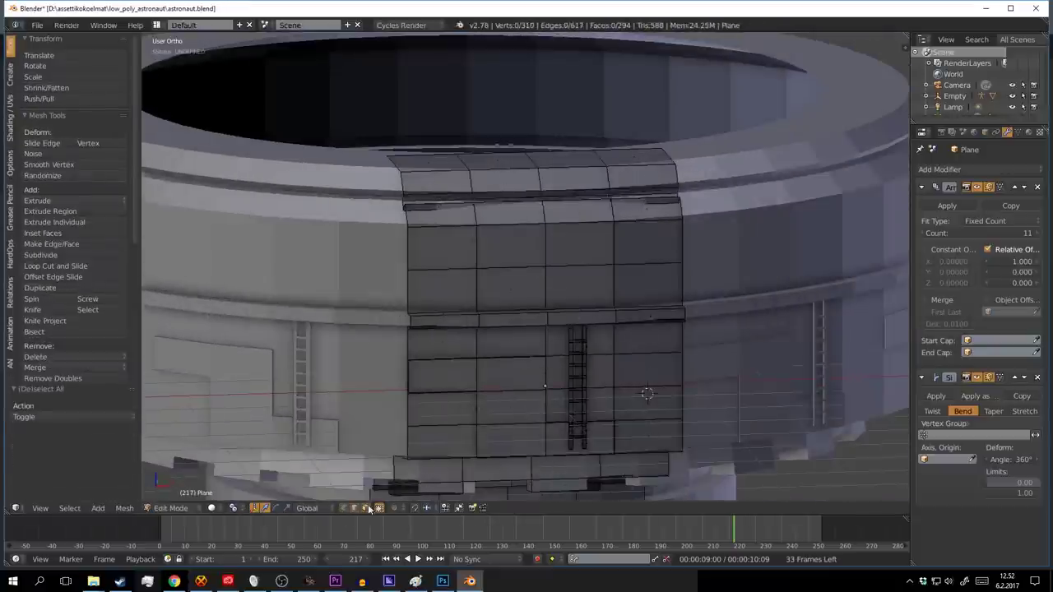
key(Tab)
scroll(585, 307, down, 5)
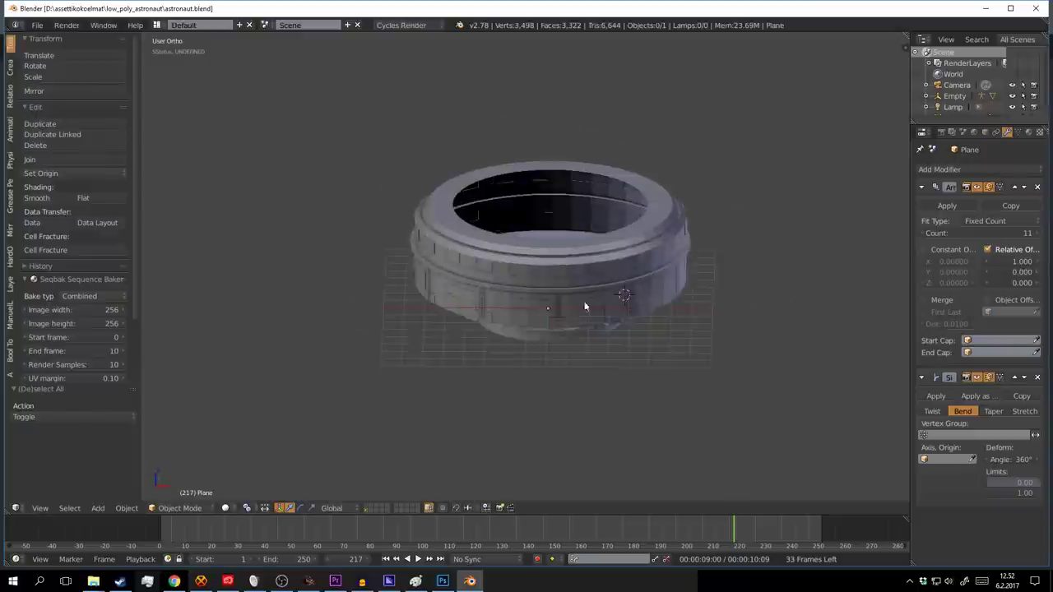
Step: Select the ring object and edit its mesh from a top-down view
right_click(585, 306)
middle_drag(585, 307, 577, 274)
key(Tab)
middle_drag(645, 329, 520, 259)
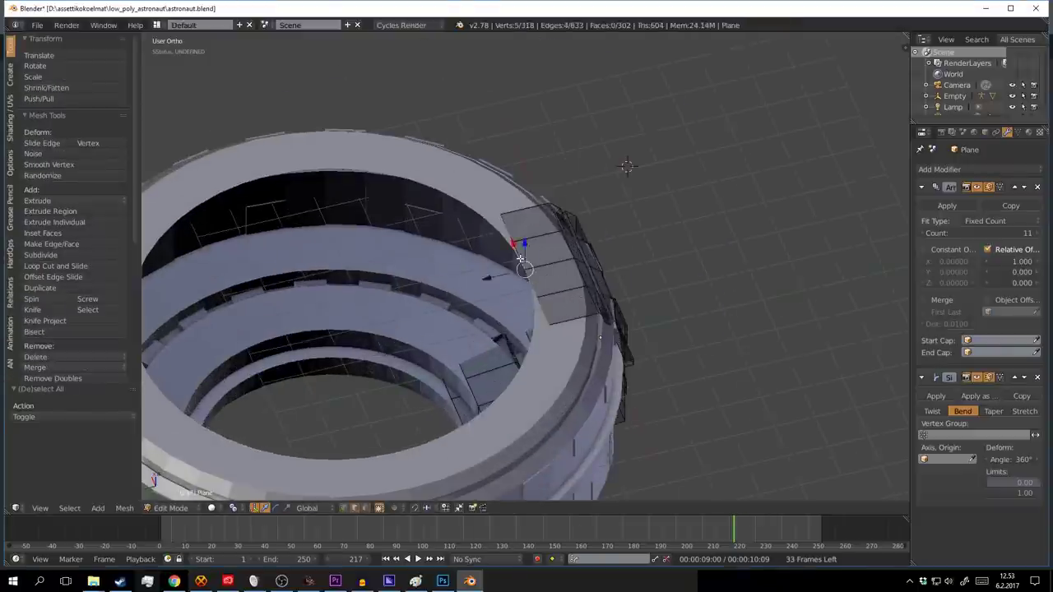
mouse_move(558, 313)
middle_down()
mouse_move(521, 356)
mouse_move(624, 280)
mouse_move(453, 323)
middle_up()
Step: Move the wall piece's vertices along Y and extrude an edge along Y
right_click(521, 356)
key(g)
key(y)
click(521, 357)
key(e)
click(571, 360)
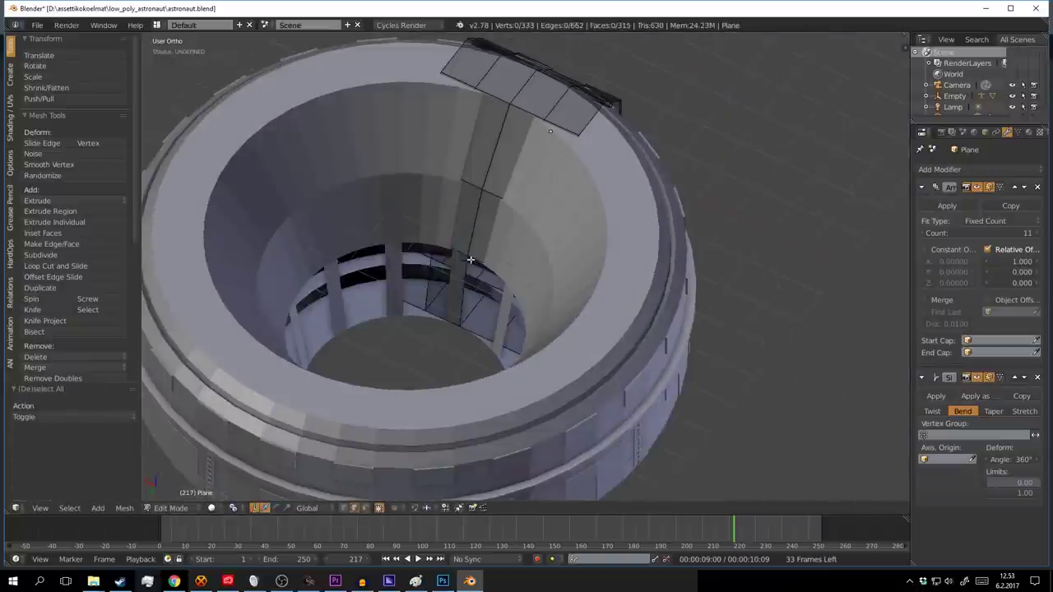
Step: Raise a selected edge of the wall piece vertically in wireframe view
middle_drag(470, 260, 494, 280)
key(z)
right_click(525, 300)
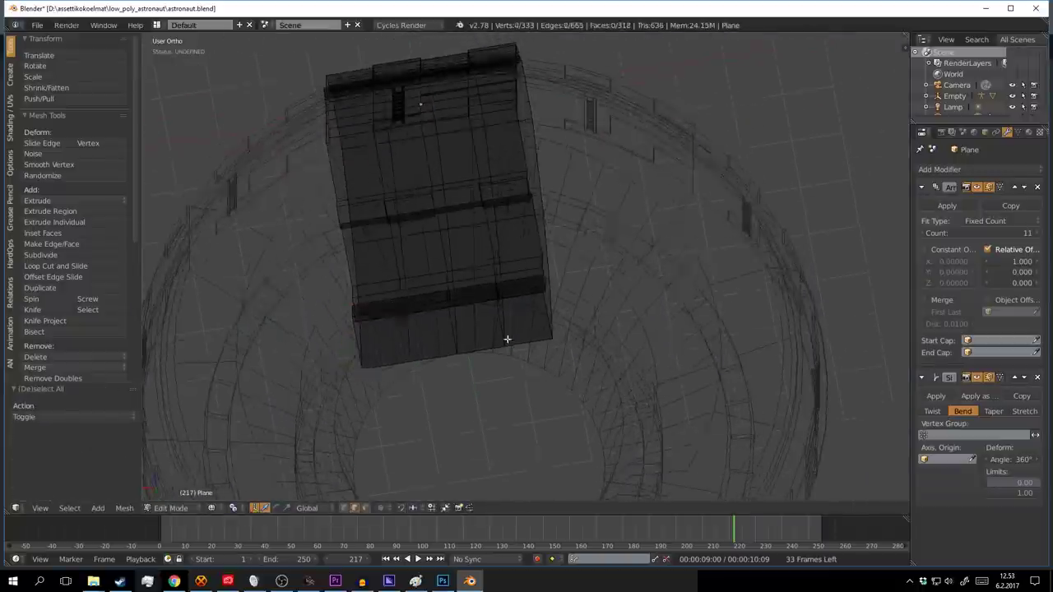
key(z)
middle_drag(506, 339, 534, 296)
scroll(533, 297, up, 3)
key(g)
key(z)
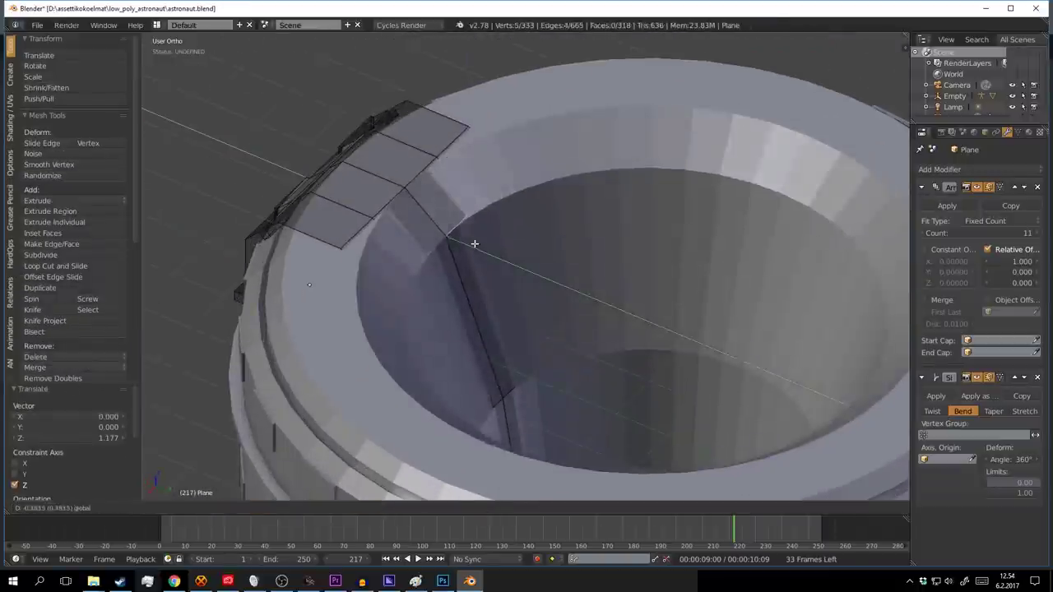
click(475, 243)
Step: Duplicate the selected panel geometry and shift the copy along Y
mouse_move(442, 198)
middle_down()
mouse_move(463, 348)
mouse_move(616, 323)
middle_up()
key(g)
key(g)
key(Escape)
scroll(486, 342, down, 3)
scroll(572, 278, up, 3)
key(shift+d)
key(y)
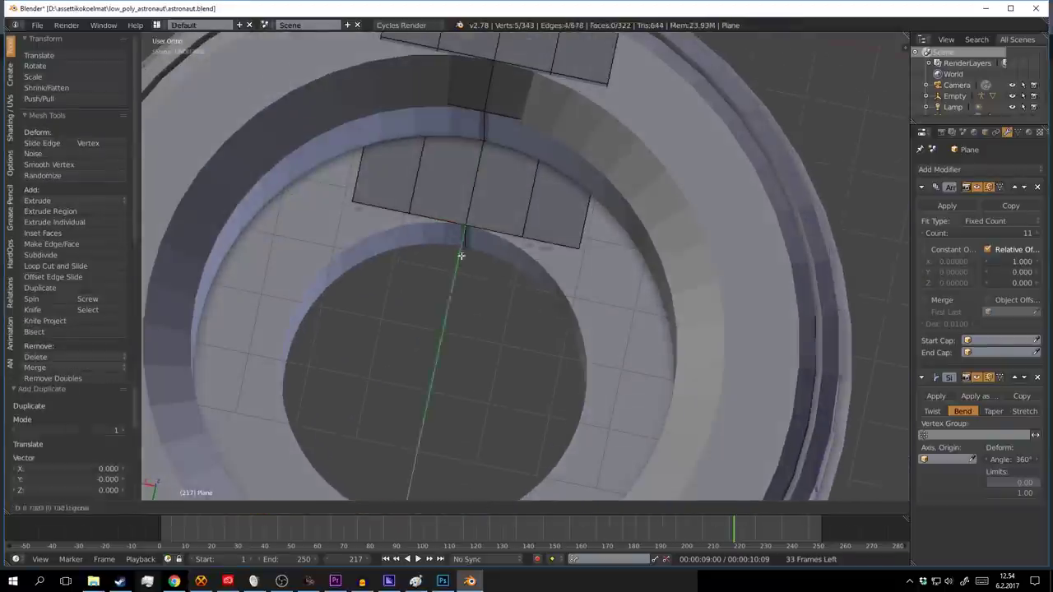
click(460, 256)
Step: Add two new loop cuts across the panel in see-through wireframe display
middle_drag(510, 277, 485, 299)
key(ctrl+r)
click(485, 299)
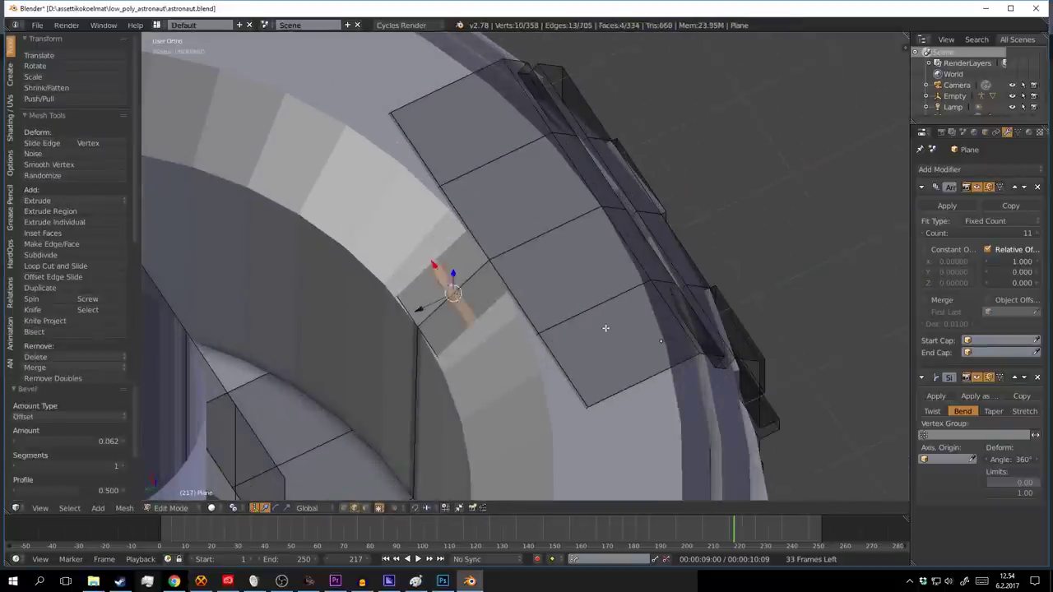
key(a)
middle_drag(606, 328, 855, 207)
key(z)
key(z)
mouse_move(506, 397)
middle_down()
mouse_move(463, 343)
mouse_move(505, 341)
middle_up()
scroll(506, 341, up, 3)
key(ctrl+r)
click(535, 355)
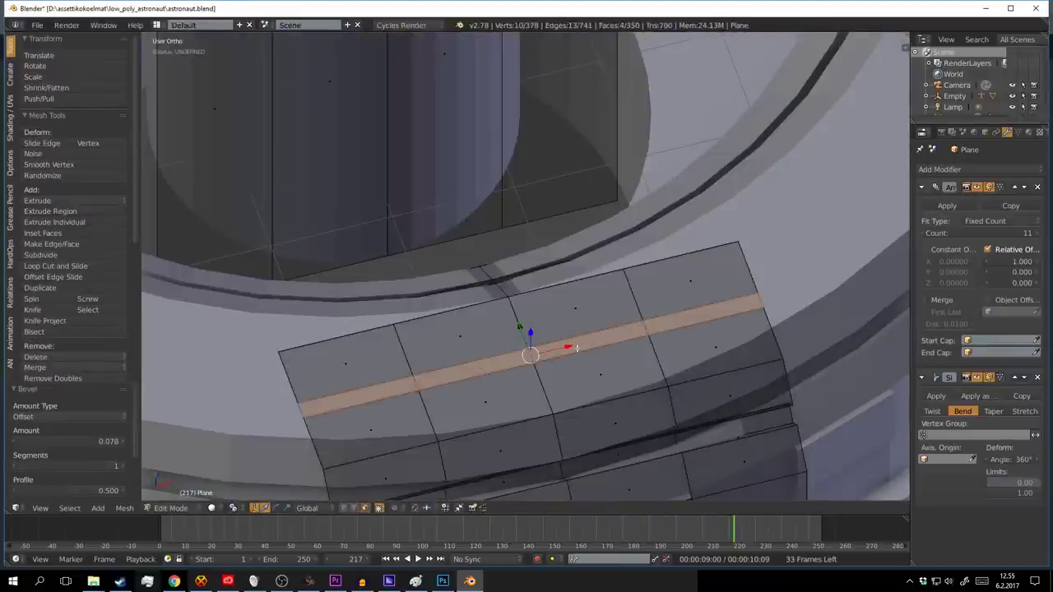
Step: Toggle out of and back into edit mode to review the ring, then deselect everything
key(Tab)
scroll(632, 355, down, 6)
key(Tab)
scroll(599, 389, up, 6)
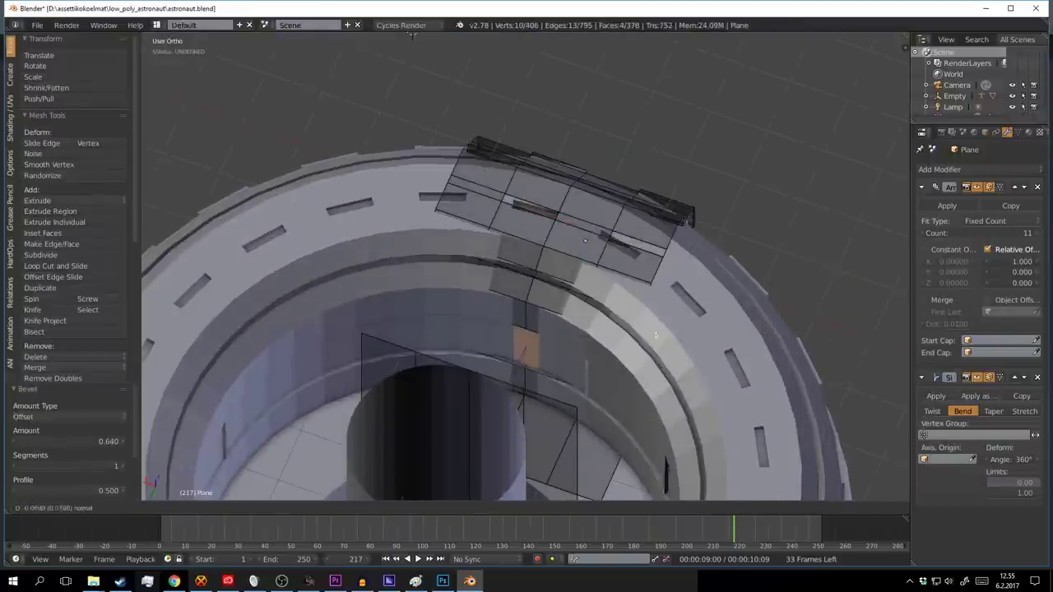
key(Tab)
scroll(513, 352, down, 5)
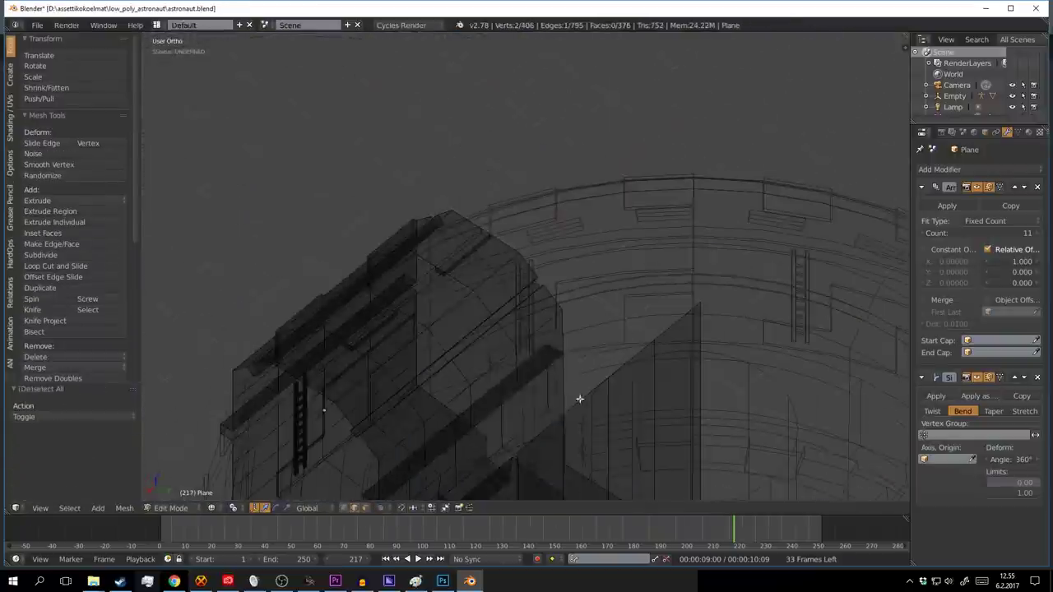
key(a)
key(Tab)
scroll(538, 346, up, 1)
scroll(538, 342, up, 2)
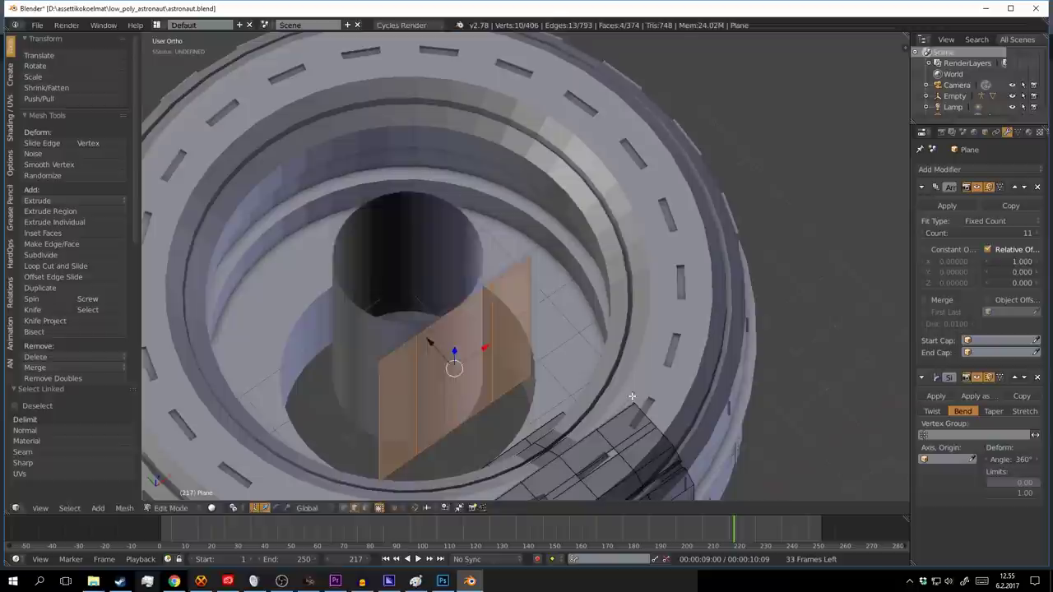
scroll(541, 333, up, 1)
key(a)
Step: Delete the selected faces inside the ring, viewed from above
middle_drag(541, 334, 520, 389)
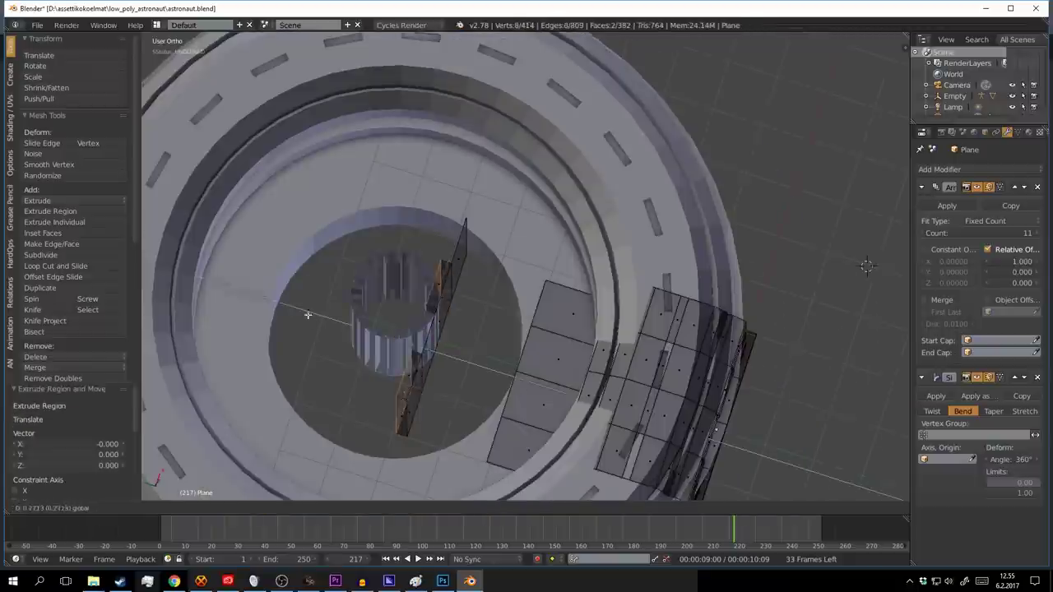
middle_drag(308, 316, 403, 427)
key(x)
click(395, 437)
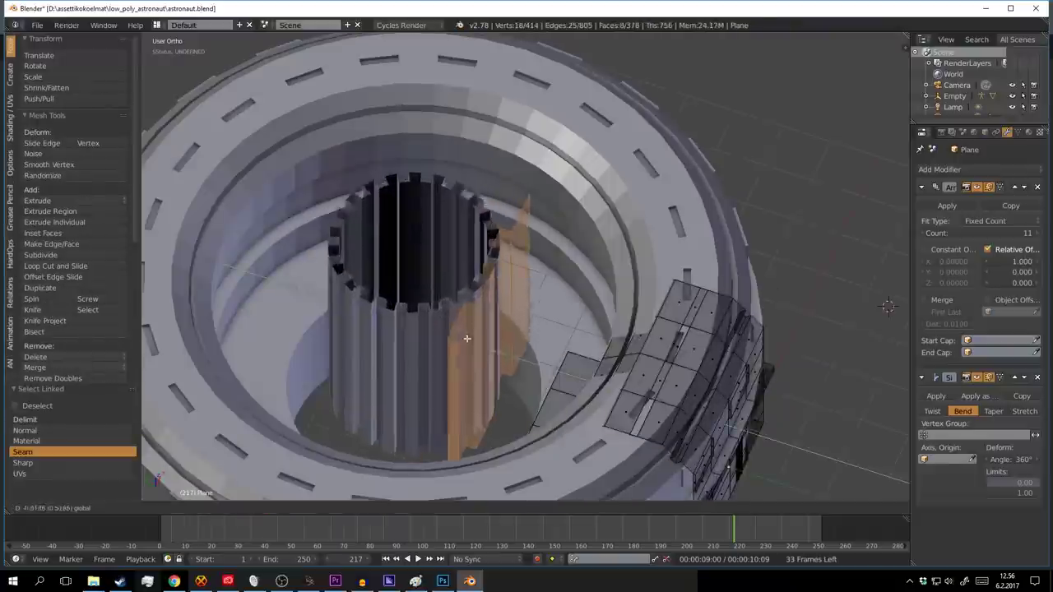
scroll(466, 338, down, 3)
scroll(527, 357, up, 4)
Step: Add two loop cuts across the central pillar panel, then leave edit mode
key(ctrl+r)
scroll(482, 381, up, 1)
click(482, 381)
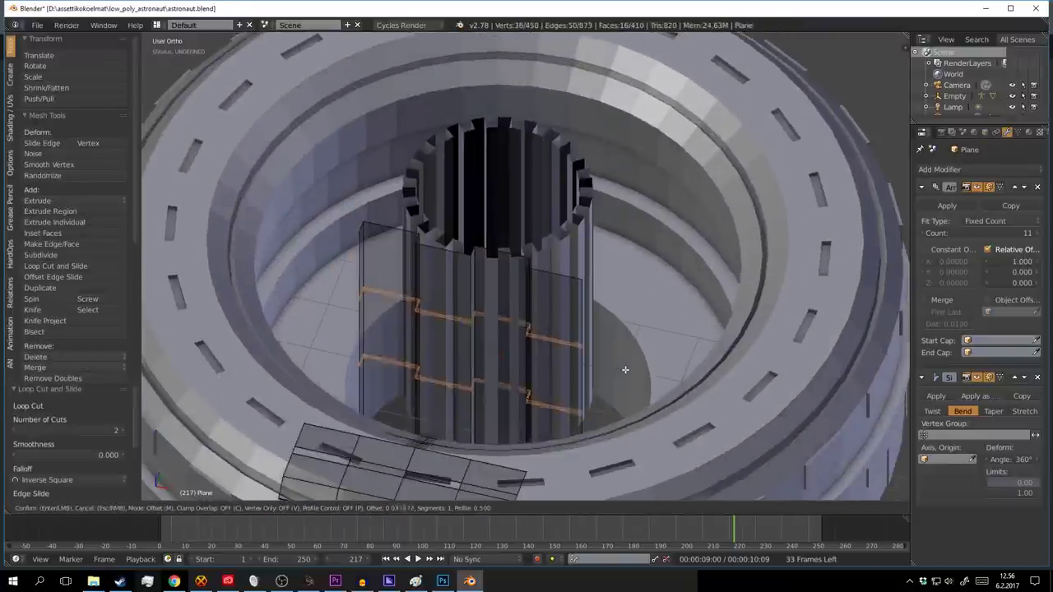
click(625, 370)
middle_drag(626, 370, 409, 326)
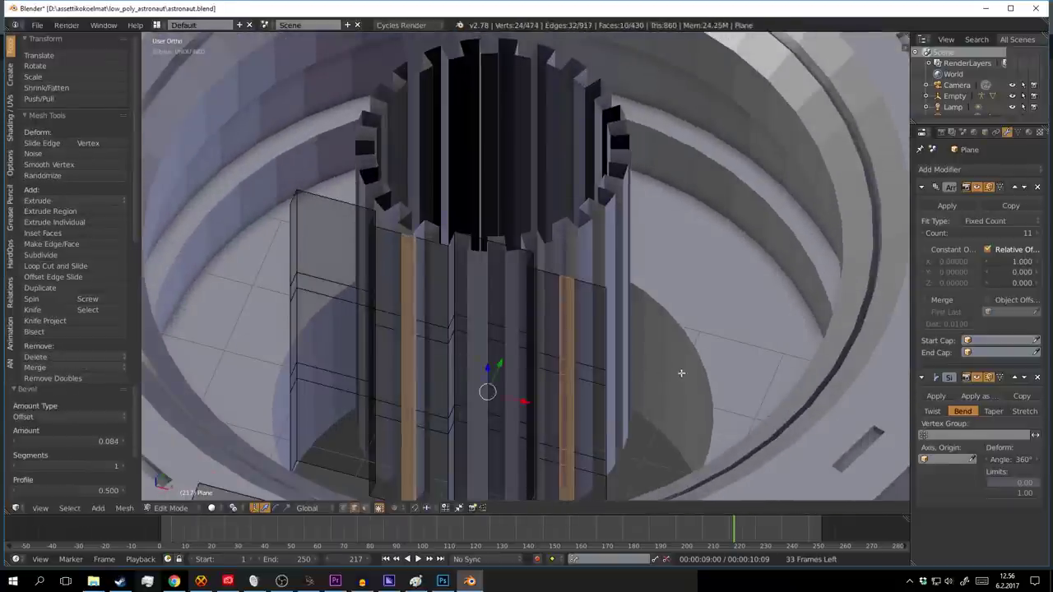
key(Tab)
scroll(568, 339, down, 6)
Step: Select the connected strut edges on the solar panels with Select Linked and inspect them
scroll(558, 372, down, 2)
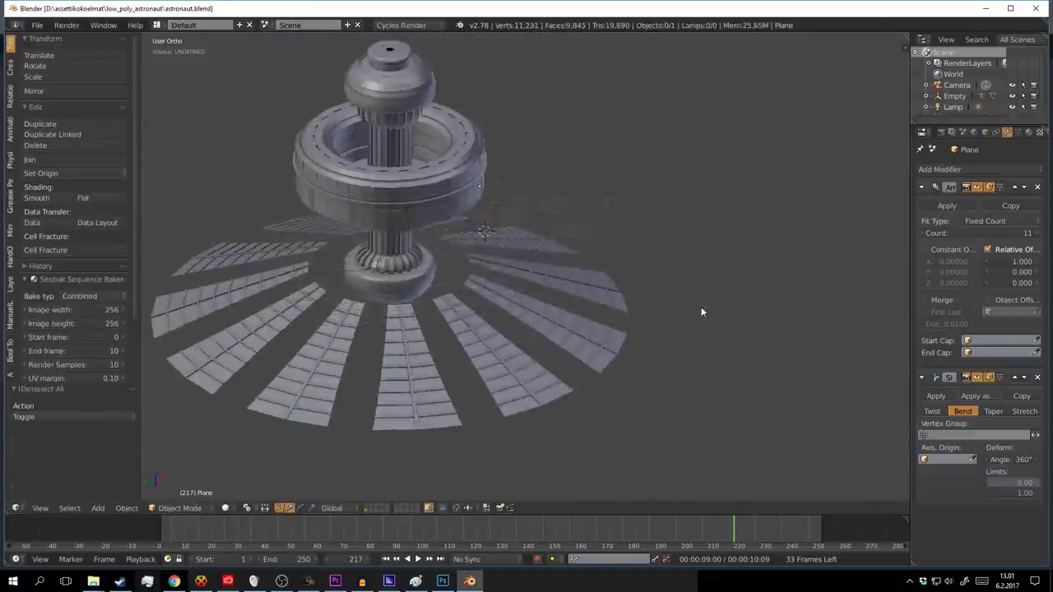
key(a)
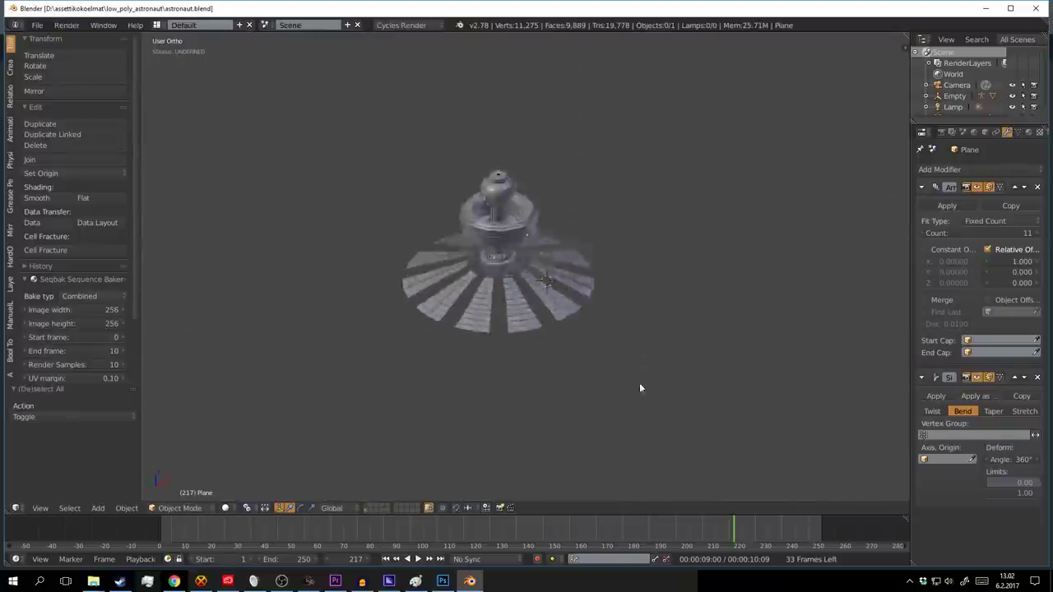
key(Tab)
key(ctrl+l)
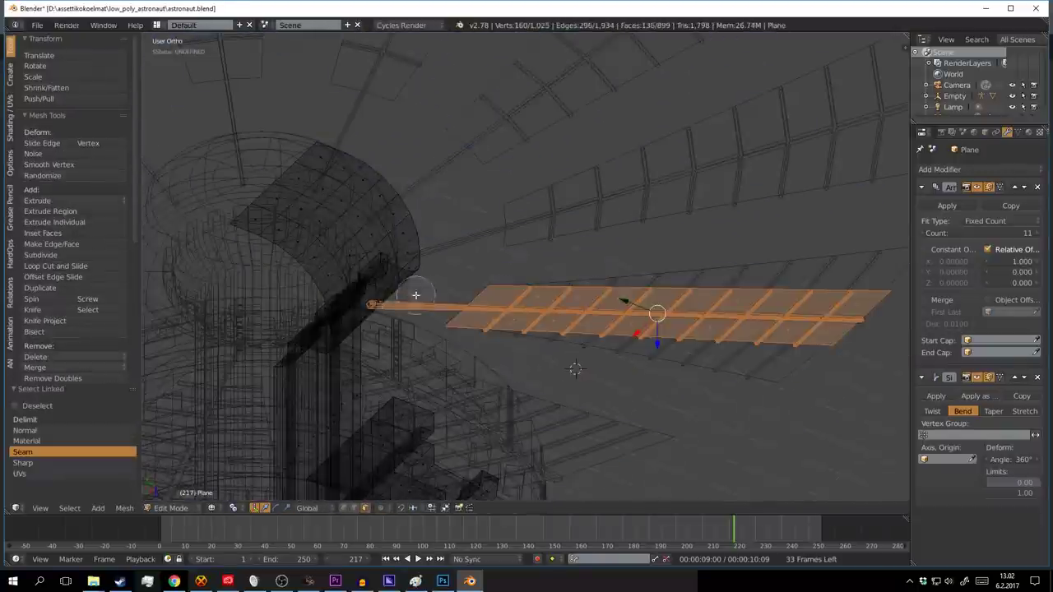
mouse_move(565, 329)
middle_down()
mouse_move(703, 314)
mouse_move(612, 279)
mouse_move(601, 322)
mouse_move(604, 258)
middle_up()
key(Tab)
Step: Re-enter Edit Mode on the panel mesh, view a strut from below, and clear the selection
scroll(660, 303, up, 5)
key(a)
key(Tab)
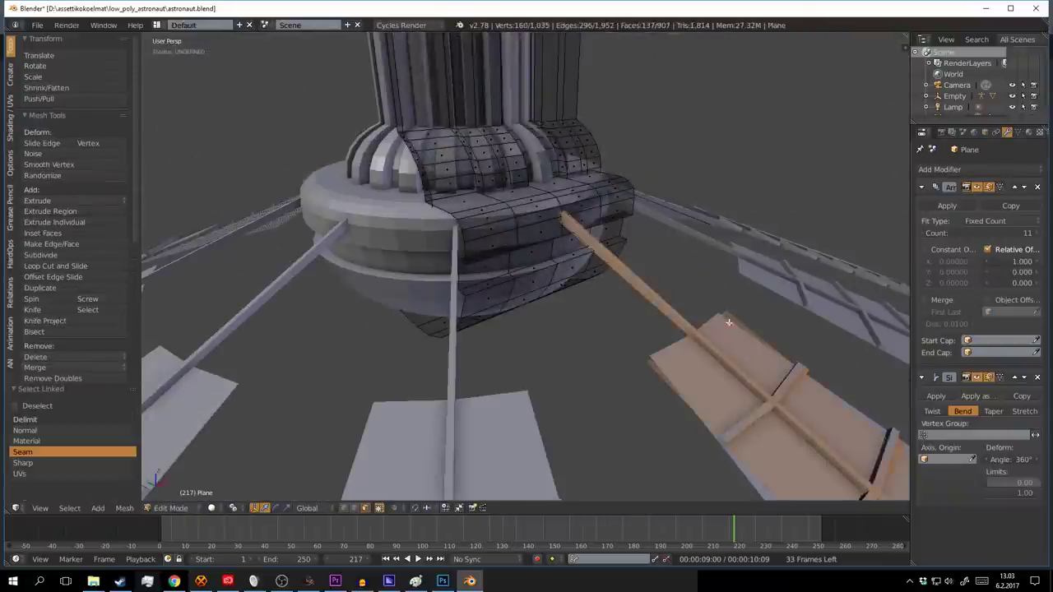
key(Tab)
scroll(702, 360, down, 5)
middle_drag(703, 361, 551, 313)
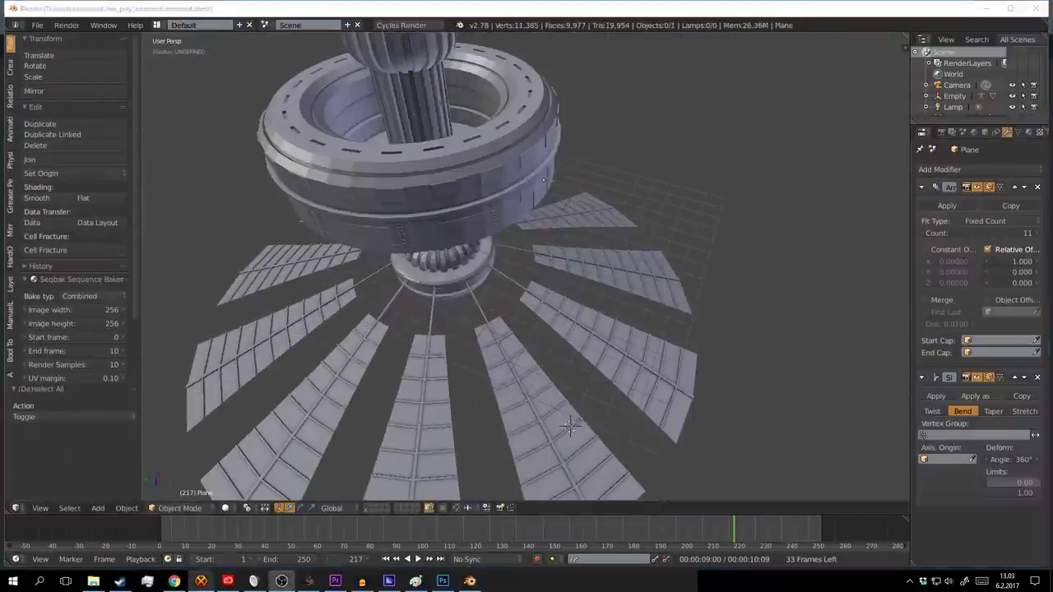
key(Tab)
scroll(570, 425, up, 5)
mouse_move(570, 425)
middle_down()
mouse_move(442, 287)
mouse_move(425, 425)
mouse_move(553, 278)
middle_up()
key(a)
scroll(433, 381, down, 5)
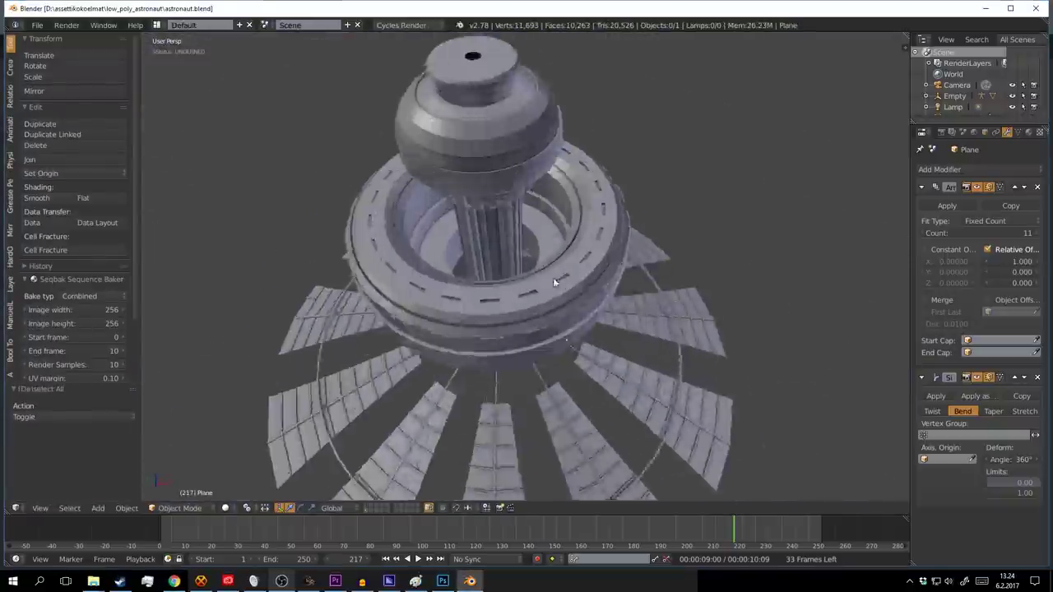
scroll(553, 277, up, 5)
Step: Add an eight-vertex circle as an octagonal hatch on the central module
key(Tab)
scroll(506, 219, down, 5)
key(shift+a)
click(633, 237)
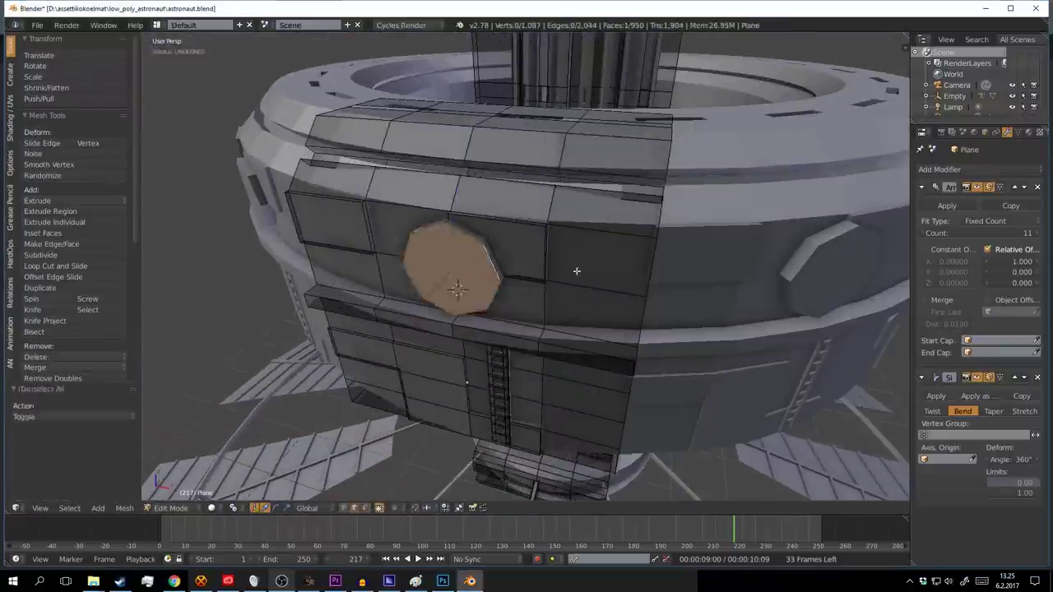
scroll(577, 270, down, 3)
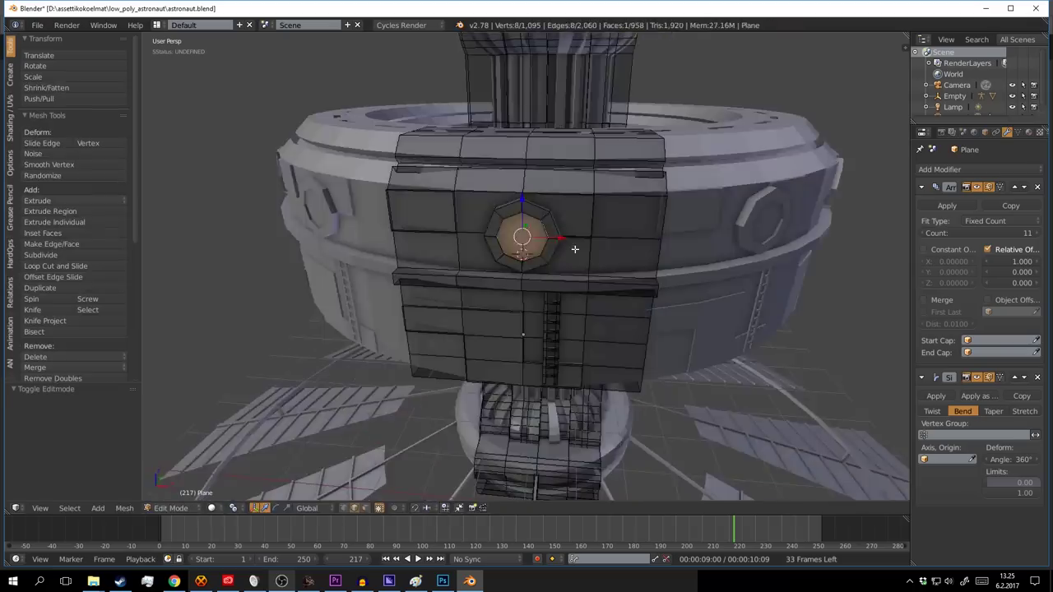
middle_drag(571, 244, 400, 287)
scroll(432, 320, up, 3)
scroll(432, 320, down, 4)
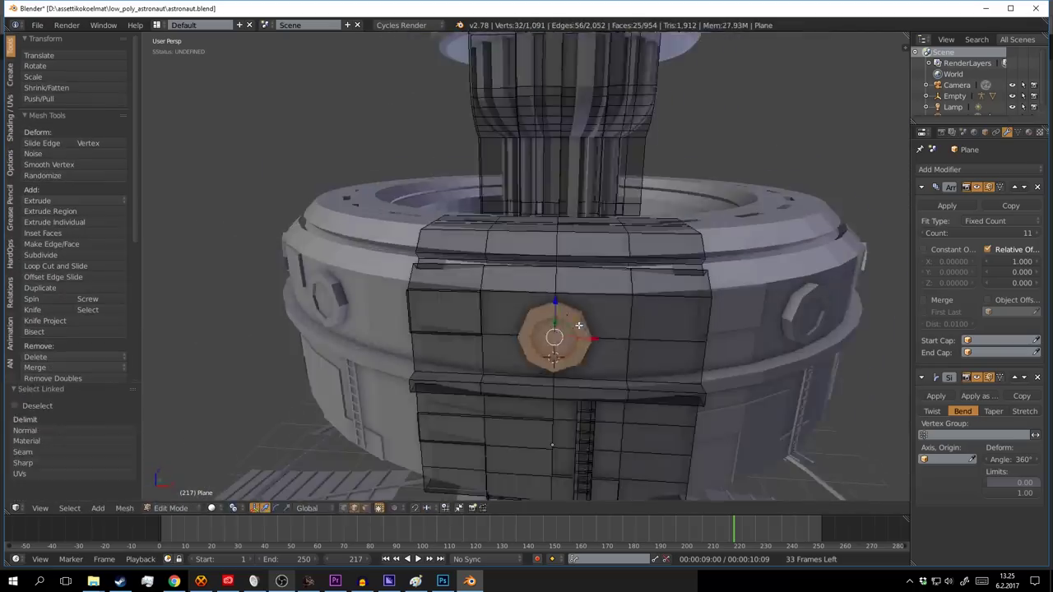
middle_drag(494, 313, 549, 316)
scroll(549, 316, up, 5)
Step: Duplicate the octagon hatch, then extrude and scale the copy
key(shift+d)
click(373, 294)
scroll(374, 294, down, 4)
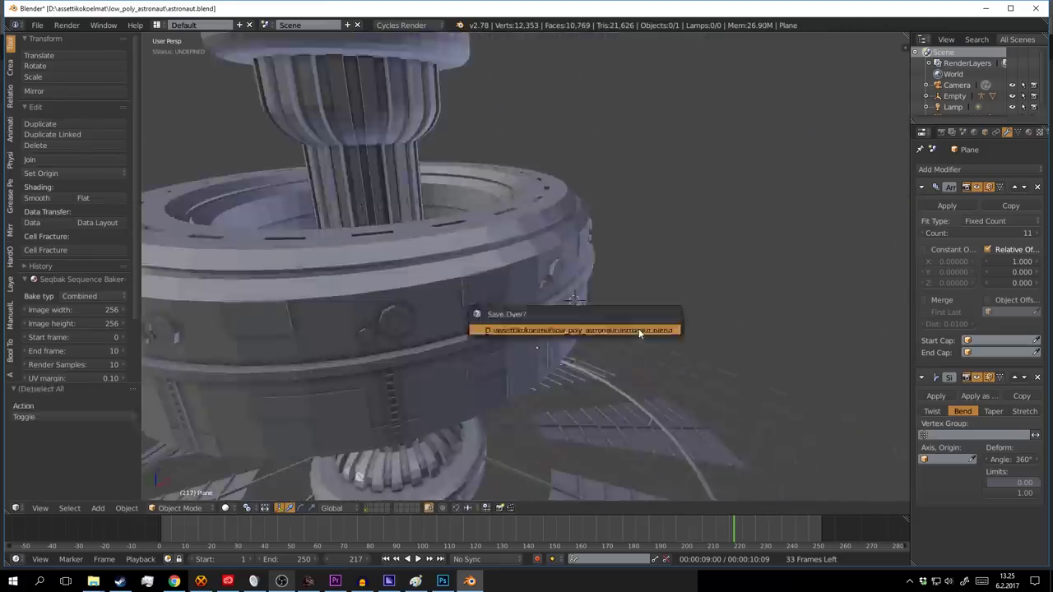
middle_drag(639, 328, 609, 255)
key(e)
click(310, 320)
scroll(310, 320, down, 3)
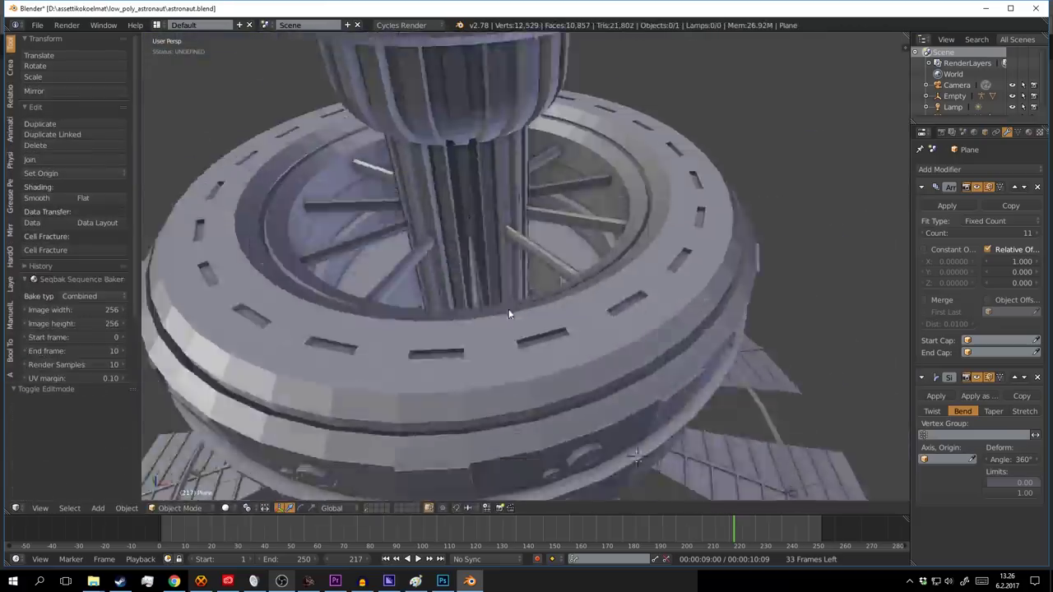
key(s)
click(508, 309)
Step: Move one face of the spoke box inside the ring along the X axis
middle_drag(509, 308, 831, 330)
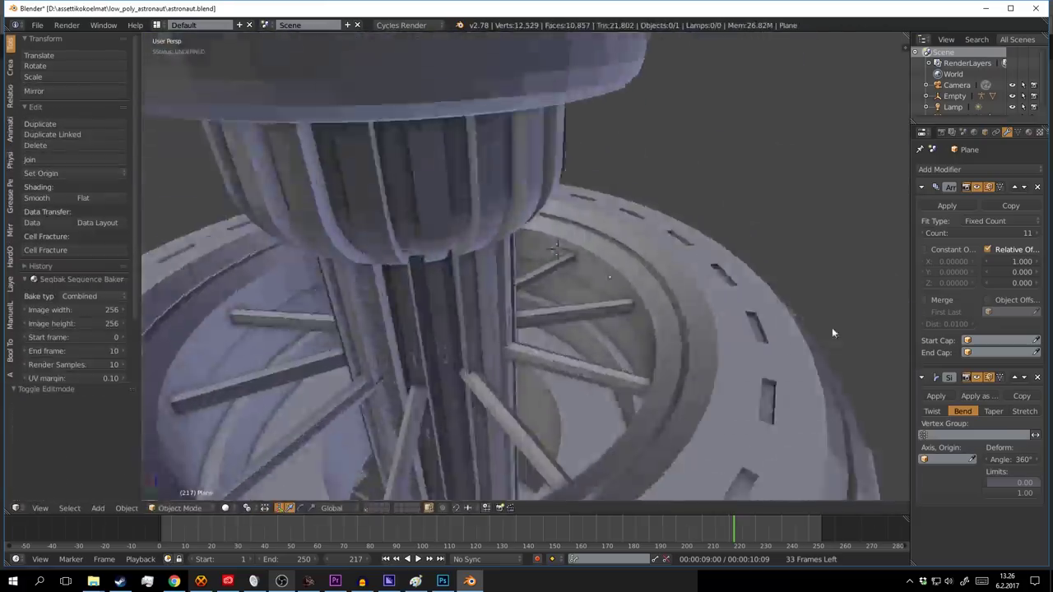
scroll(543, 348, up, 4)
scroll(609, 313, down, 4)
key(a)
mouse_move(609, 312)
middle_down()
mouse_move(511, 350)
mouse_move(501, 327)
mouse_move(505, 366)
middle_up()
right_click(511, 351)
key(g)
key(x)
click(501, 327)
Step: Extrude spoke box faces and enable Merge on the Array modifier
right_click(505, 365)
key(e)
key(Escape)
click(923, 300)
mouse_move(576, 330)
middle_down()
mouse_move(493, 345)
mouse_move(529, 329)
middle_up()
right_click(458, 368)
key(e)
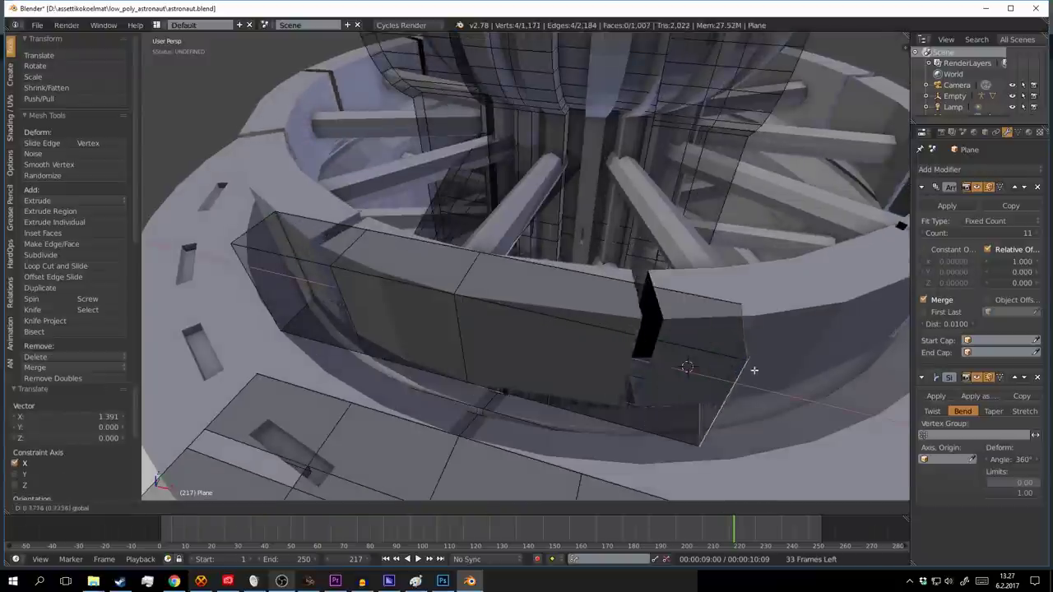
Step: Delete the selected vertices and bevel the faces at the end of the block
key(a)
mouse_move(704, 349)
middle_down()
mouse_move(670, 307)
mouse_move(402, 351)
mouse_move(549, 366)
middle_up()
key(x)
click(395, 352)
middle_drag(581, 276, 453, 335)
key(w)
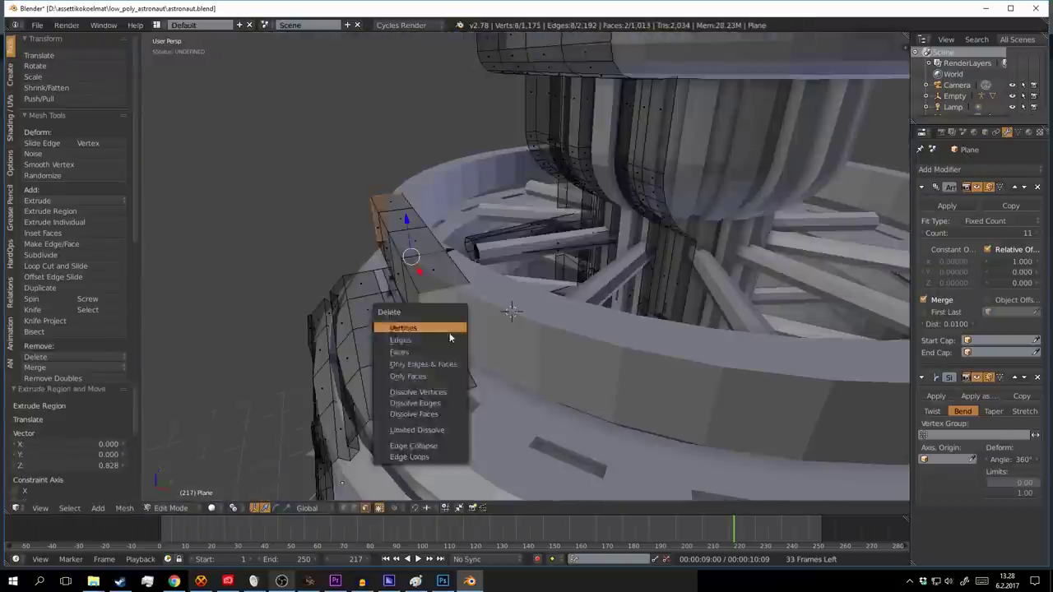
click(449, 333)
click(493, 329)
Step: Check the ring geometry from top and side views, switching between Edit and Object Mode
scroll(535, 313, down, 5)
scroll(586, 323, up, 5)
mouse_move(586, 324)
middle_down()
mouse_move(549, 232)
mouse_move(635, 299)
mouse_move(504, 236)
middle_up()
key(Tab)
scroll(593, 312, down, 4)
key(a)
key(Tab)
scroll(548, 227, up, 5)
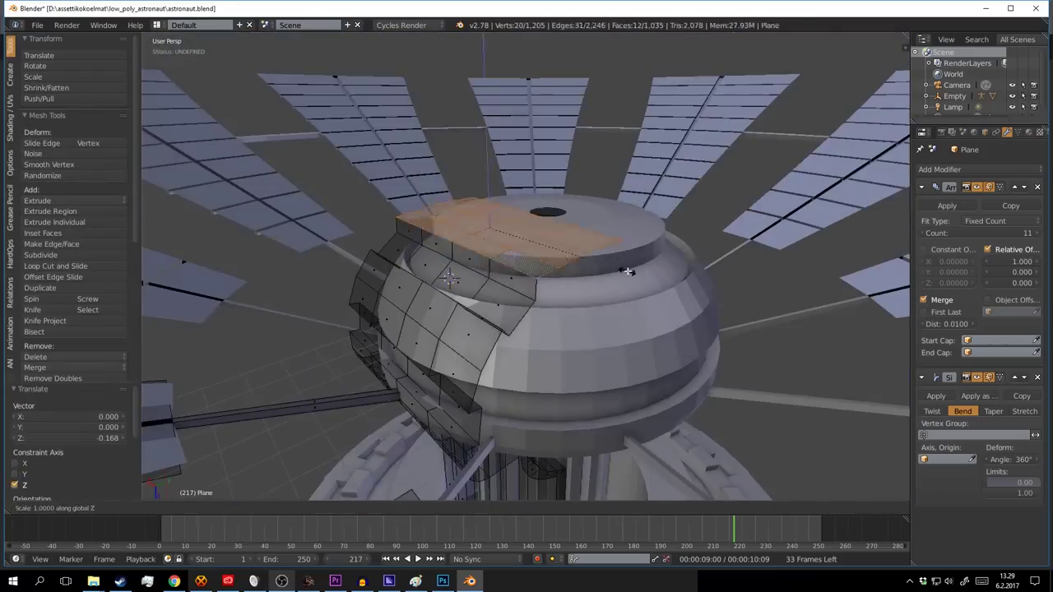
mouse_move(627, 272)
middle_down()
mouse_move(609, 330)
mouse_move(662, 284)
mouse_move(647, 311)
middle_up()
key(Tab)
scroll(609, 338, down, 4)
key(a)
key(Tab)
scroll(629, 265, up, 5)
key(Tab)
scroll(647, 318, down, 4)
key(a)
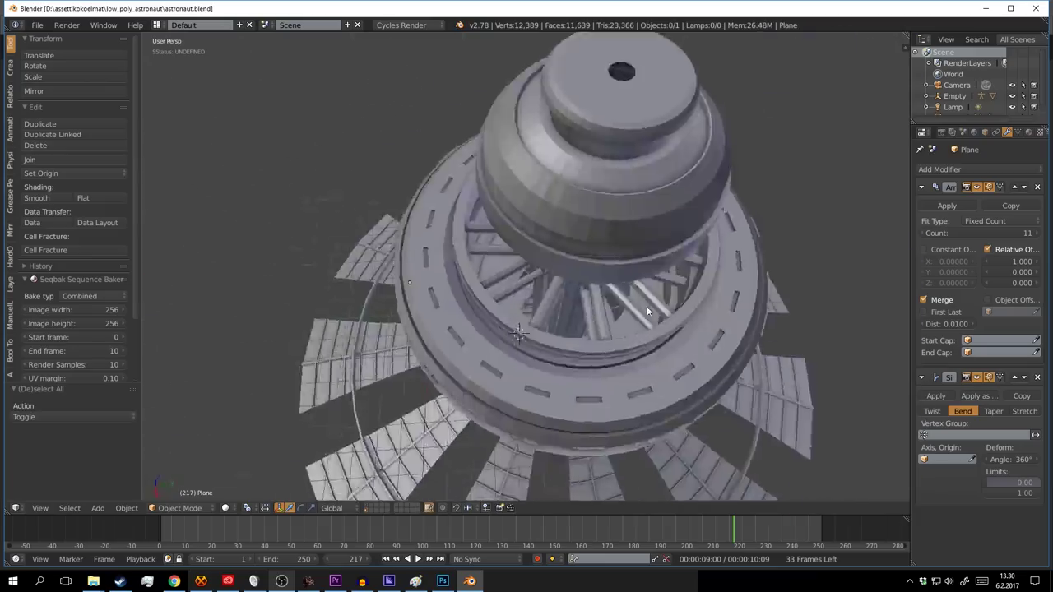
scroll(646, 311, up, 5)
key(Tab)
Step: Move the selected ring vertices and inspect the station mesh geometry
key(g)
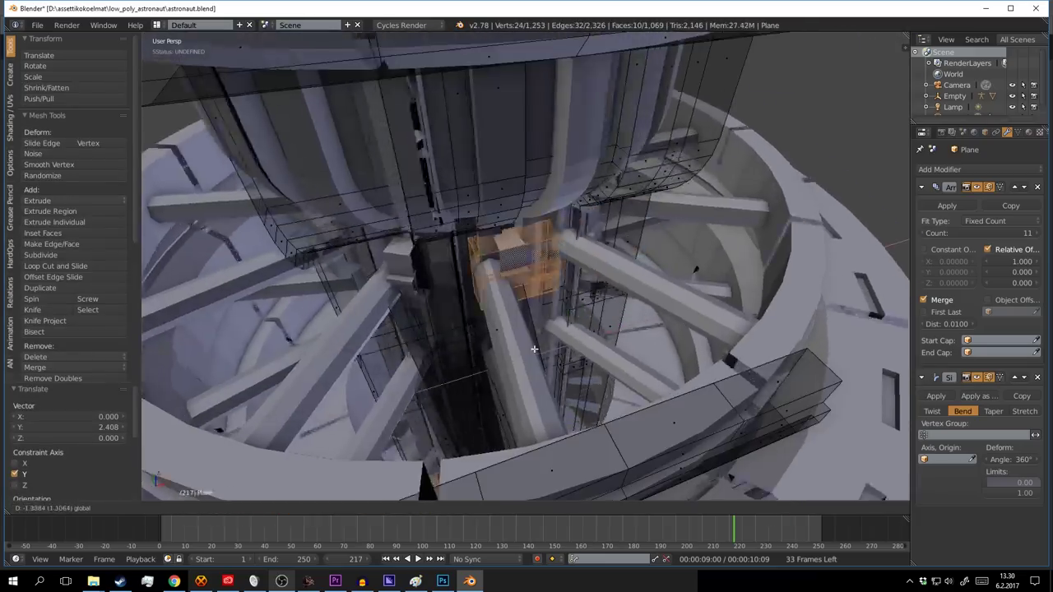
right_click(534, 349)
scroll(534, 349, down, 4)
middle_drag(534, 349, 682, 240)
key(Tab)
key(a)
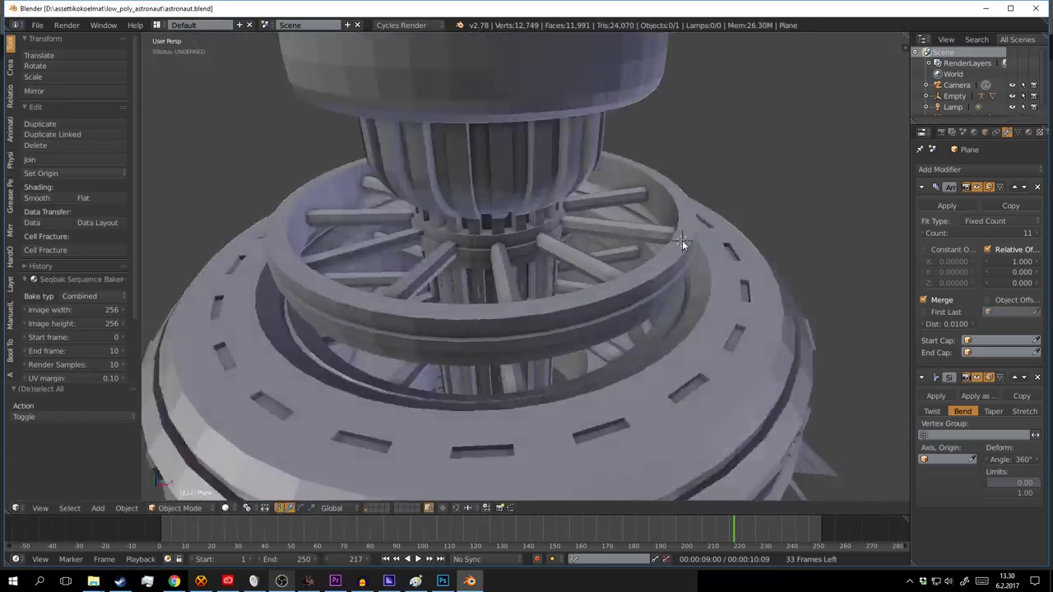
key(Tab)
scroll(682, 240, up, 3)
key(Tab)
scroll(646, 270, down, 6)
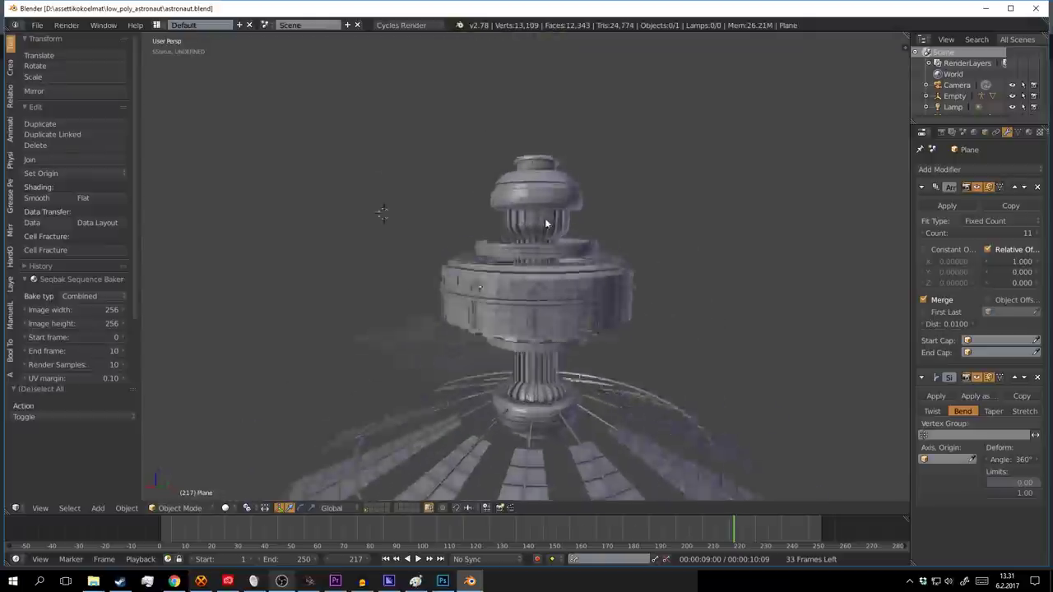
scroll(546, 223, up, 4)
key(Tab)
key(Tab)
scroll(739, 307, down, 4)
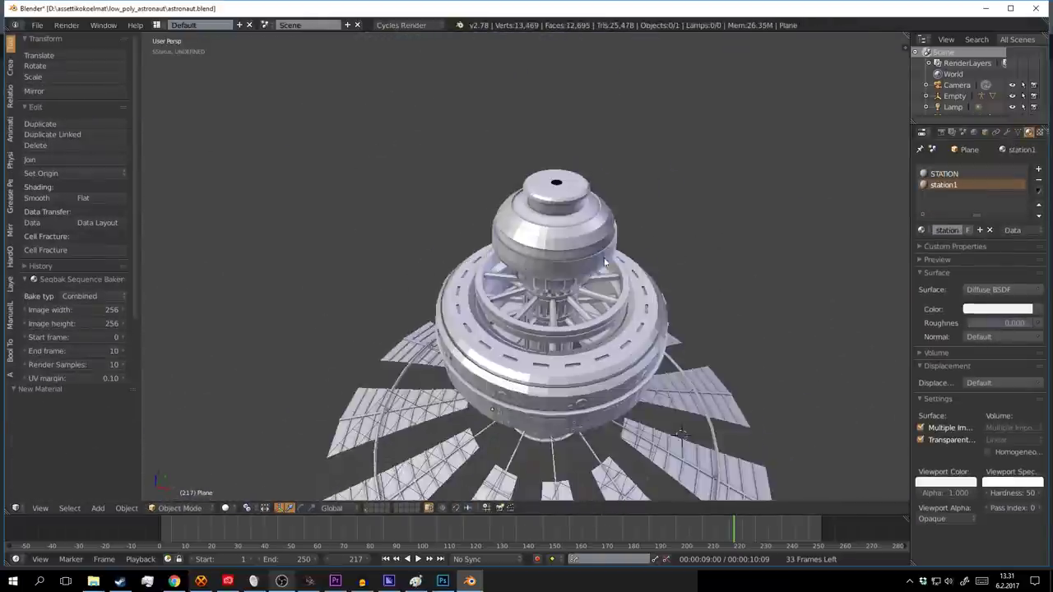
Step: Apply the station's modifiers and dissolve redundant edges across the whole mesh
click(949, 205)
key(Tab)
scroll(576, 288, up, 5)
key(a)
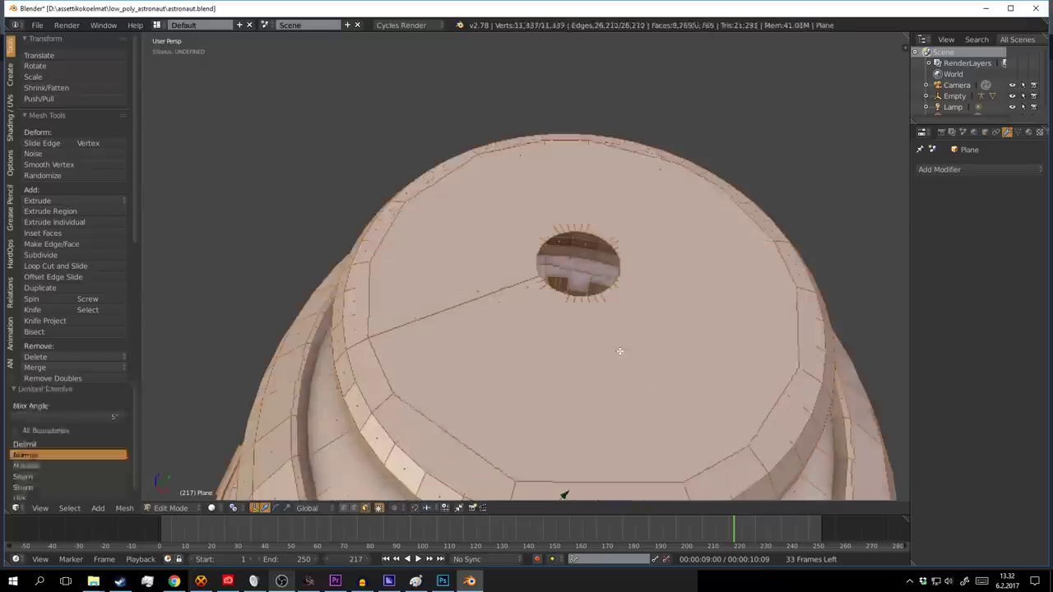
key(alt+m)
key(a)
Step: Dissolve the stray edges cluttering the station's top cap
key(ctrl+z)
scroll(579, 239, down, 5)
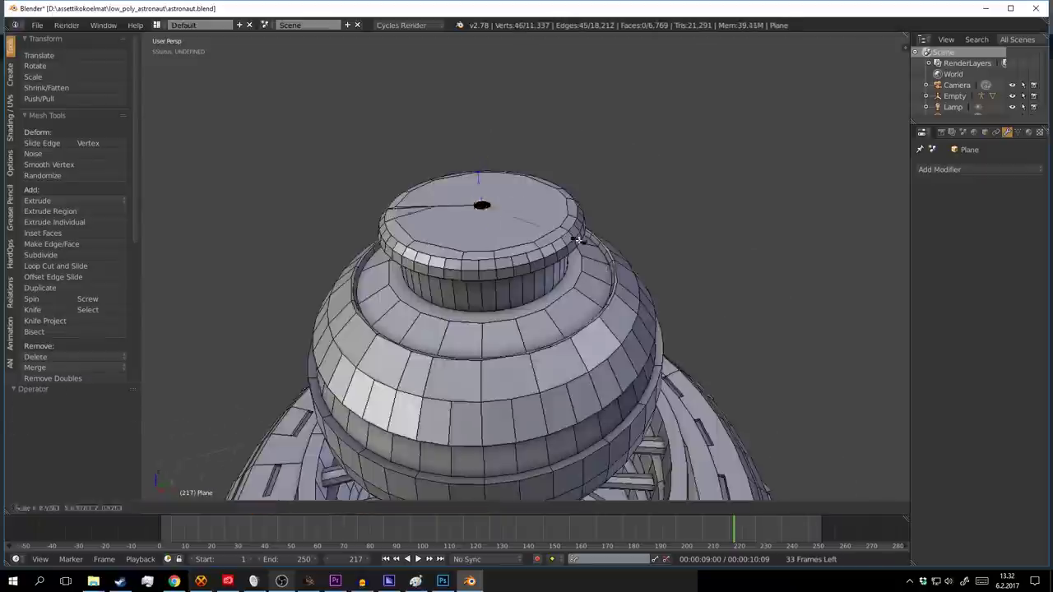
key(Escape)
key(a)
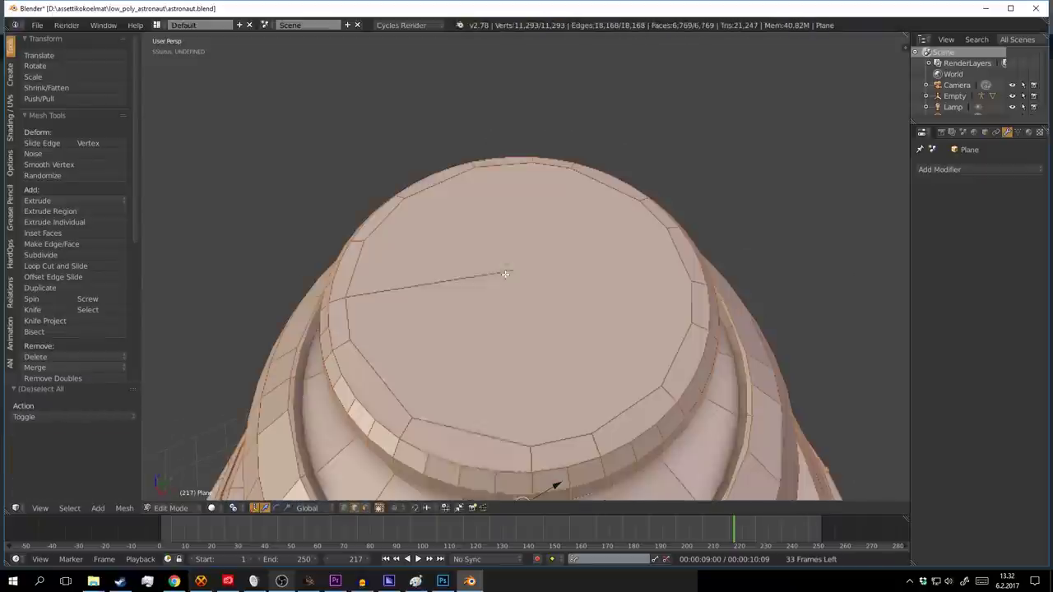
click(543, 302)
scroll(543, 293, up, 3)
middle_drag(543, 294, 626, 235)
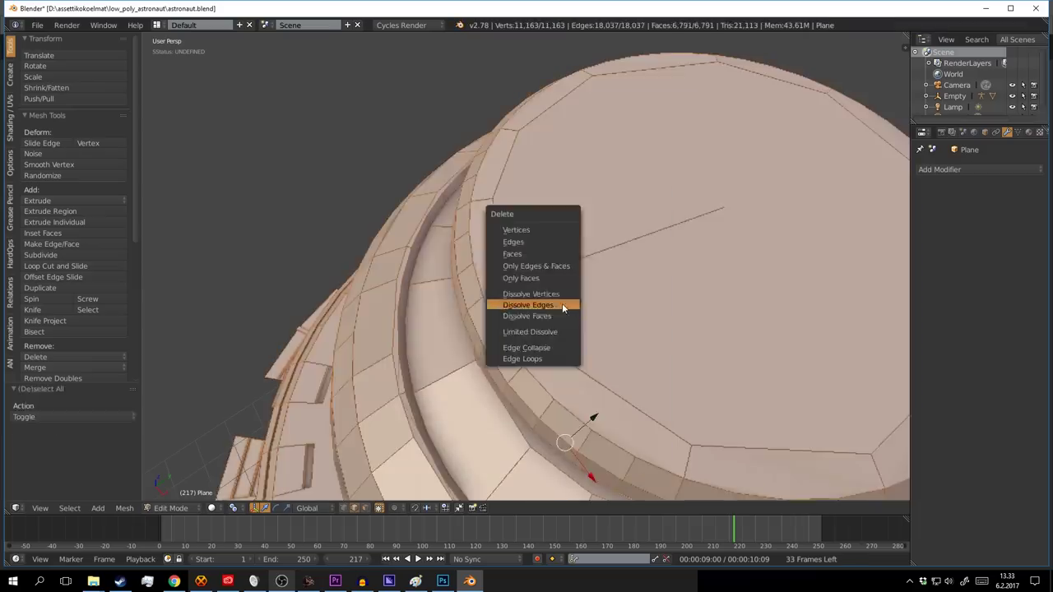
key(a)
Step: Connect two vertices on the station's underside with a new edge
key(Tab)
scroll(568, 342, down, 5)
scroll(569, 342, up, 4)
key(Tab)
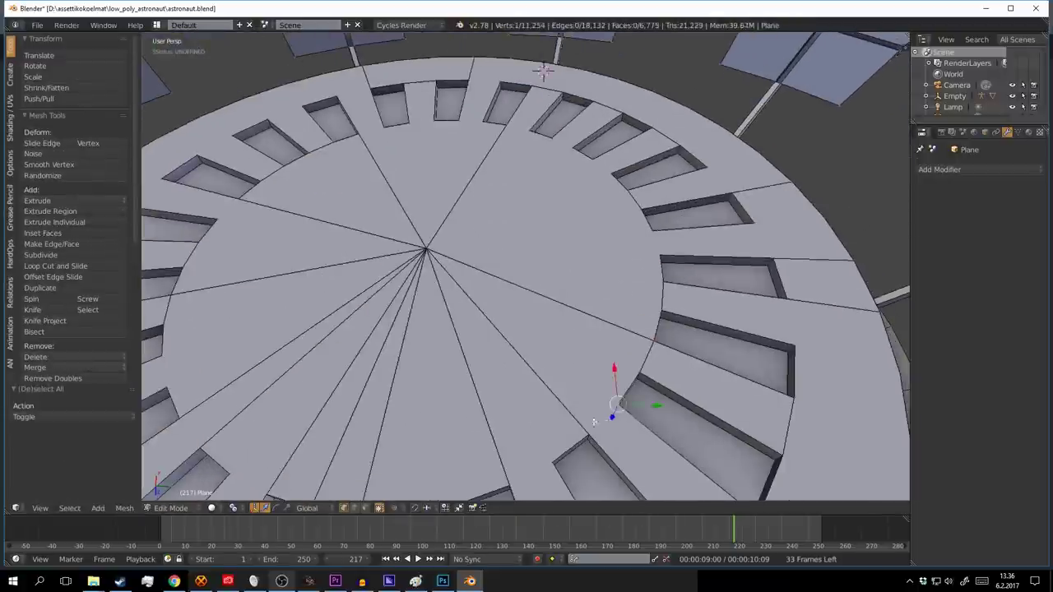
middle_drag(594, 422, 511, 354)
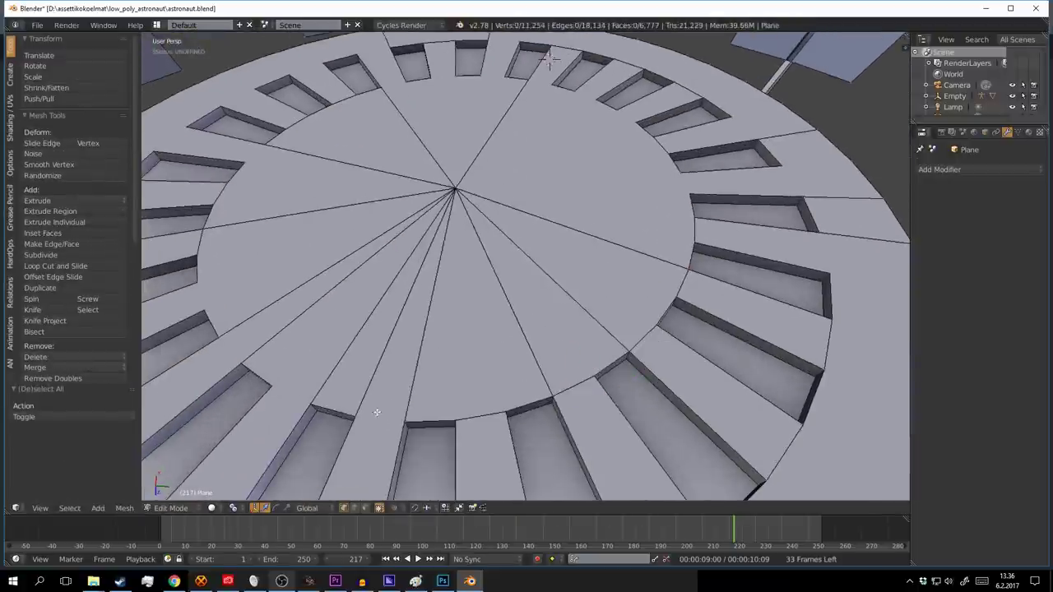
middle_drag(451, 151, 462, 236)
key(j)
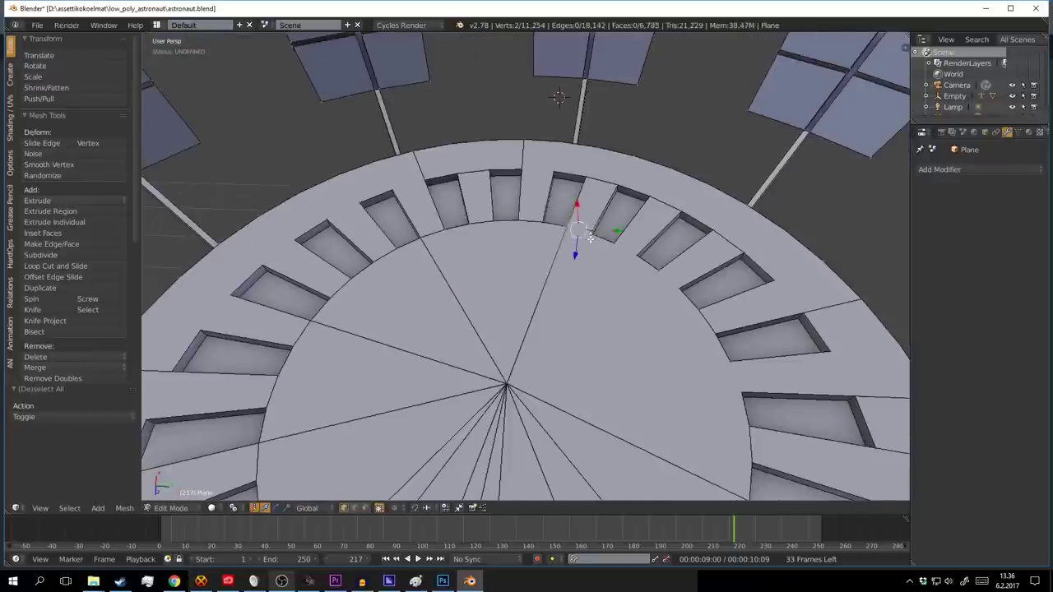
scroll(717, 336, down, 4)
key(a)
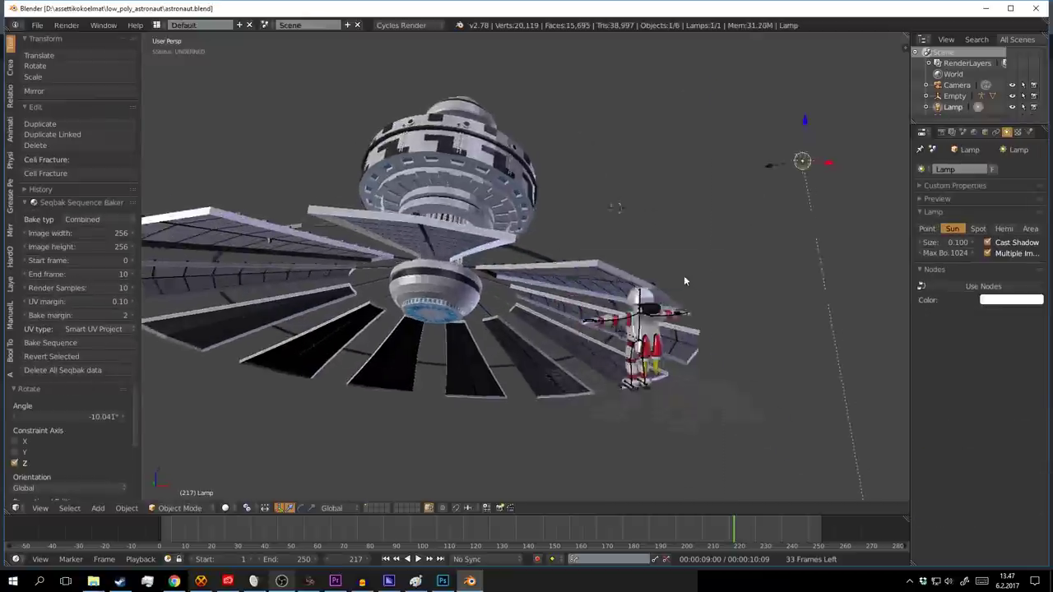
Step: Rotate the sun lamp about the Z axis toward the station and begin repositioning it
key(r)
key(z)
key(Return)
key(g)
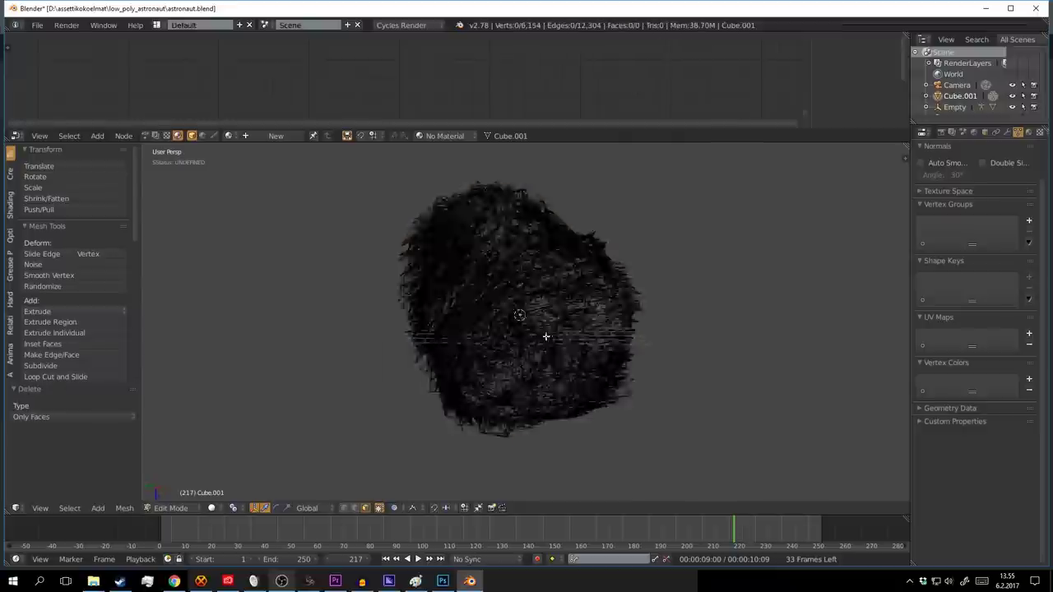
Step: Delete the sphere's faces to leave loose vertices and show its material settings
key(Tab)
click(587, 316)
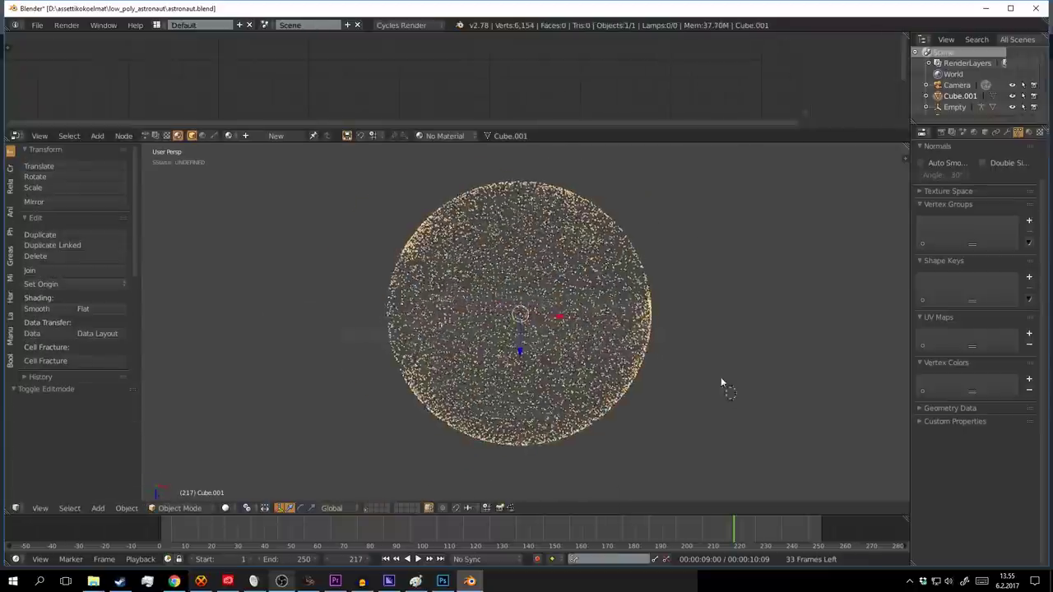
click(971, 134)
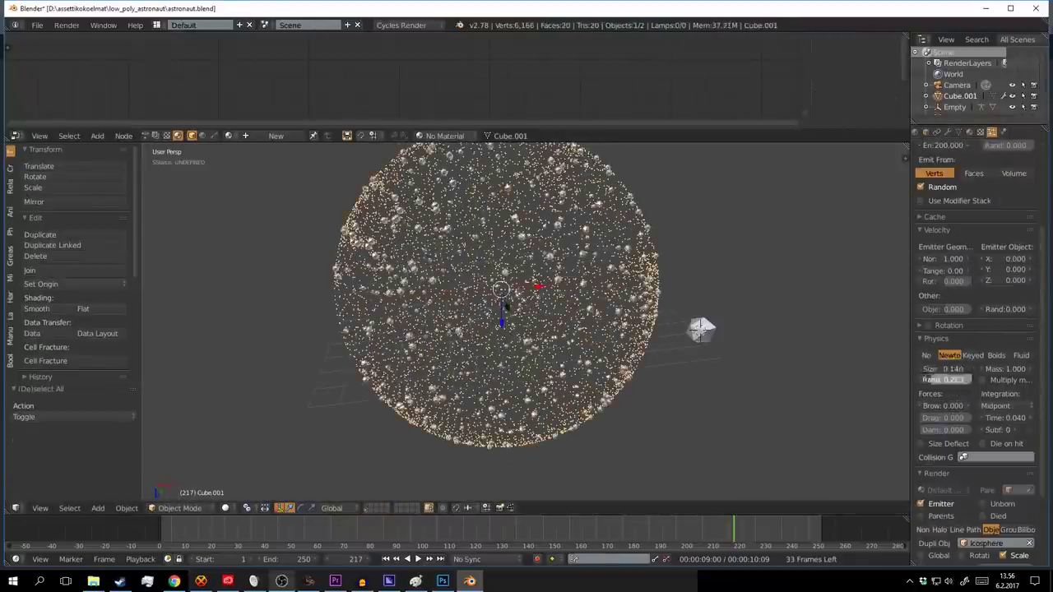
Step: View the station through the scene camera in rendered shading, zoomed in closer
middle_drag(729, 348, 592, 334)
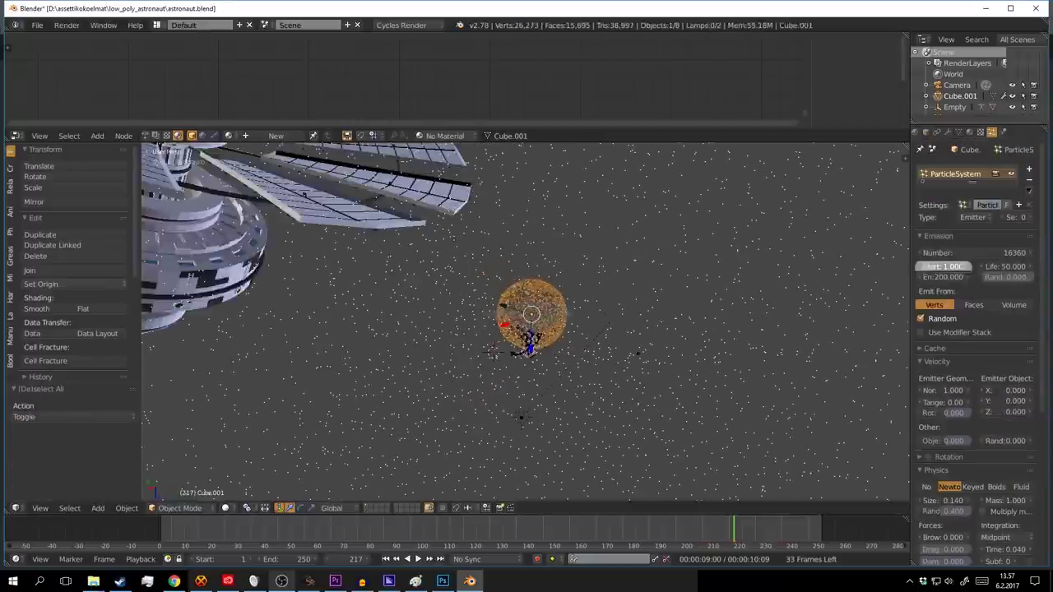
key(a)
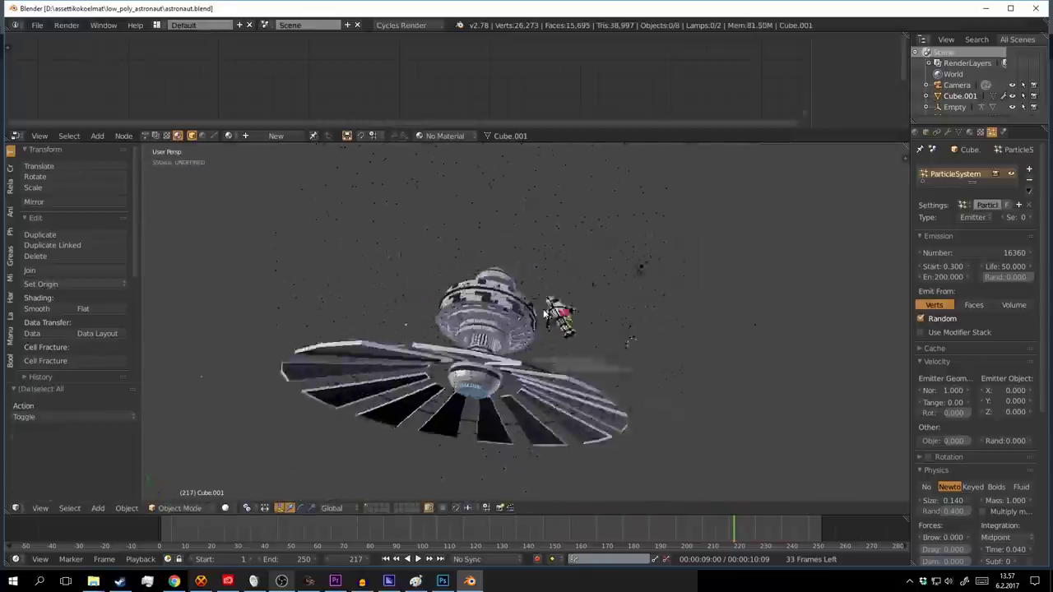
key(KP_0)
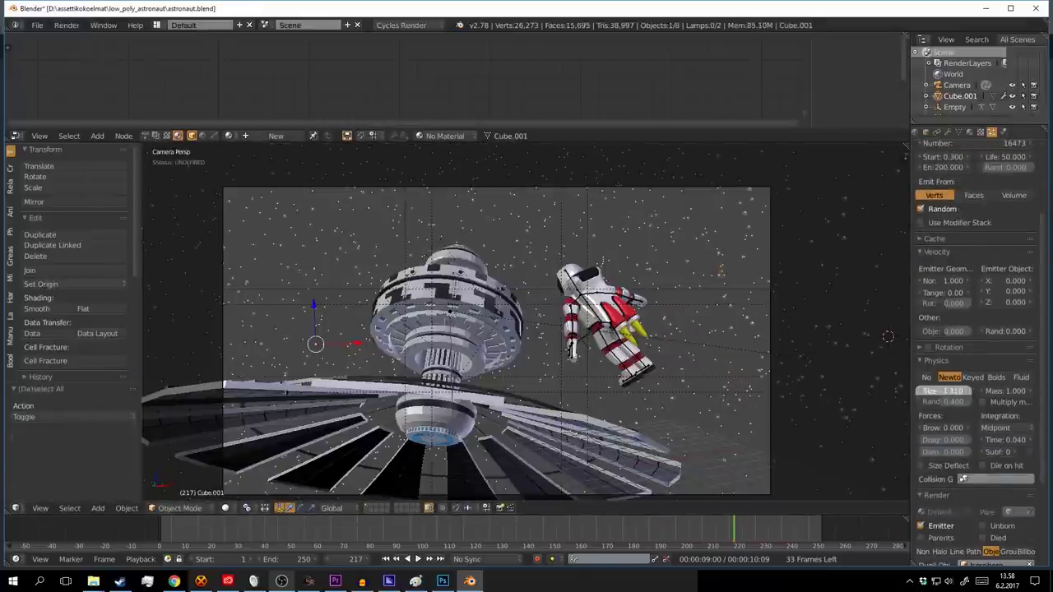
key(shift+z)
middle_drag(831, 294, 771, 300)
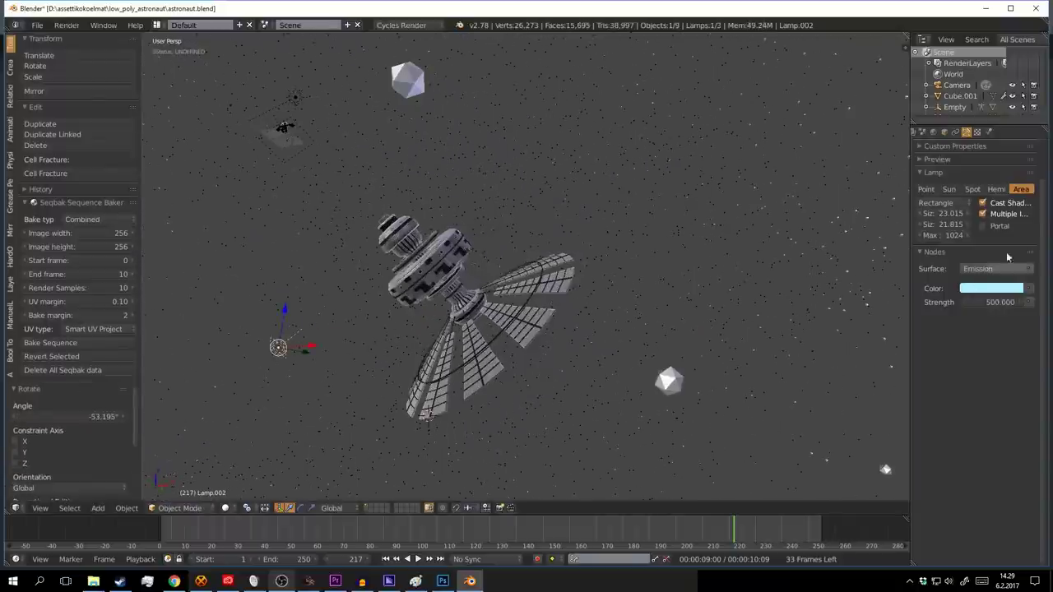
Step: Reposition the selected lamp and preview the new lighting in rendered mode
scroll(669, 319, down, 8)
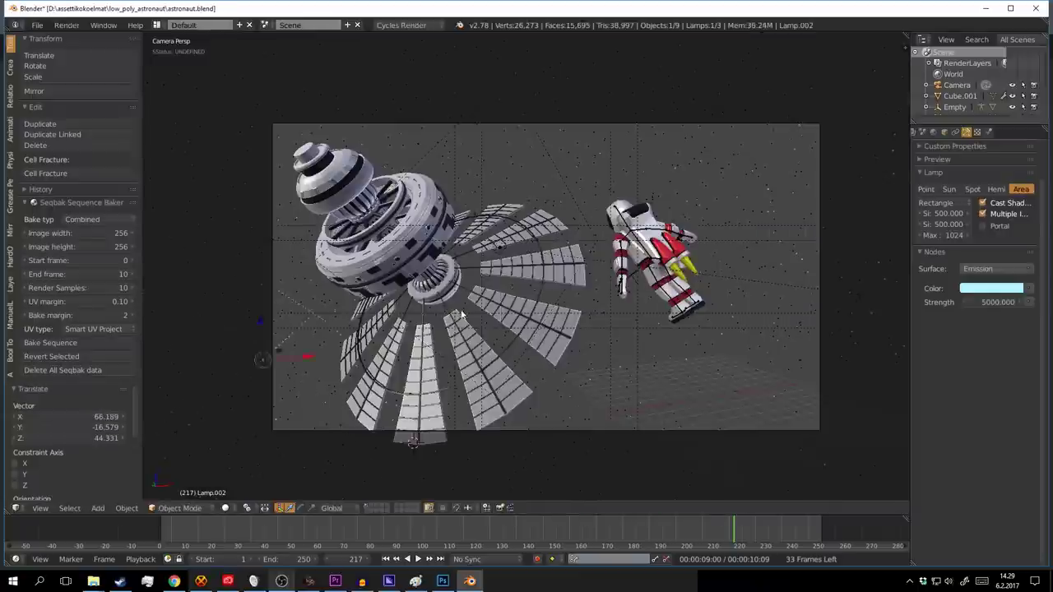
middle_drag(463, 315, 510, 378)
key(g)
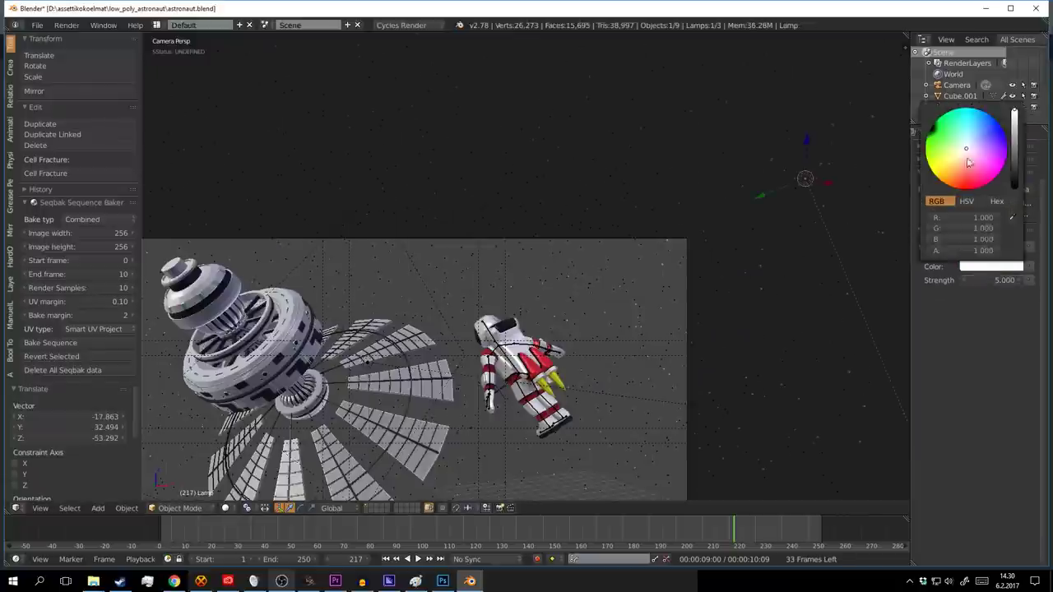
key(shift+z)
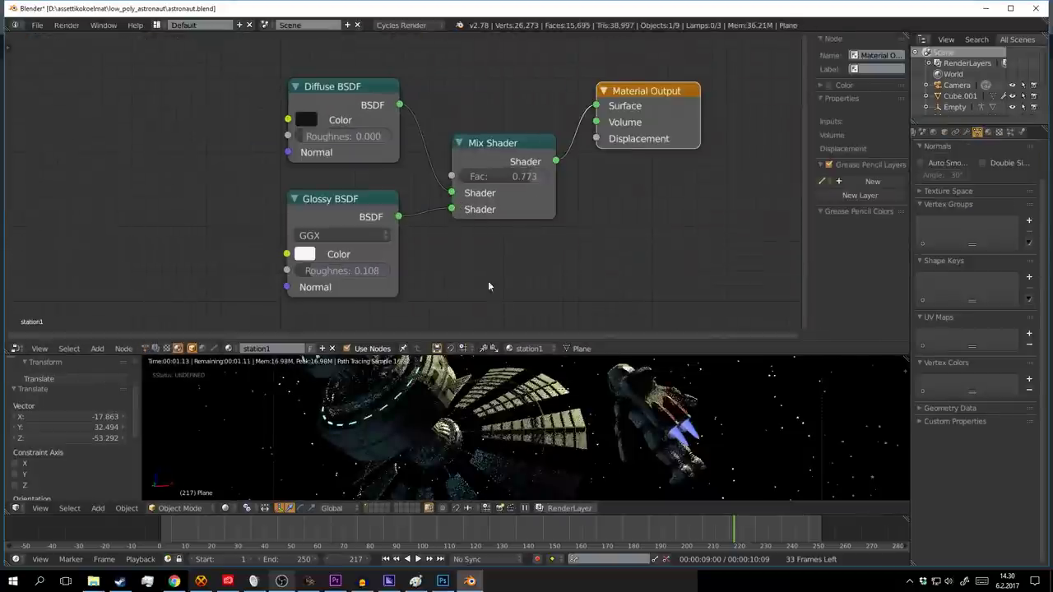
Step: Enlarge the 3D view over the node editor and return to solid shading to start the lander
drag(357, 339, 357, 51)
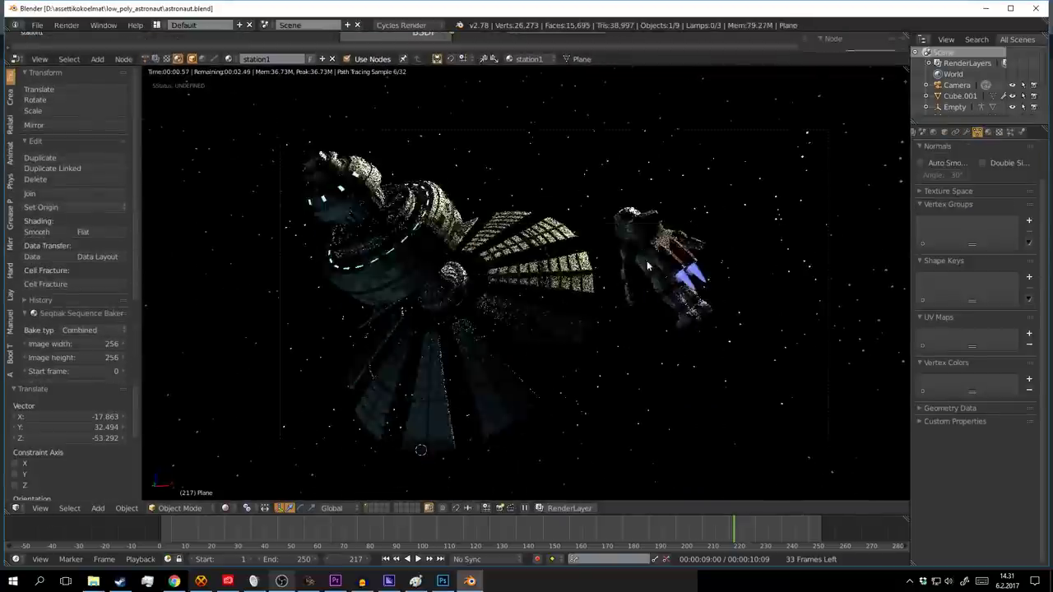
key(shift+z)
key(KP_0)
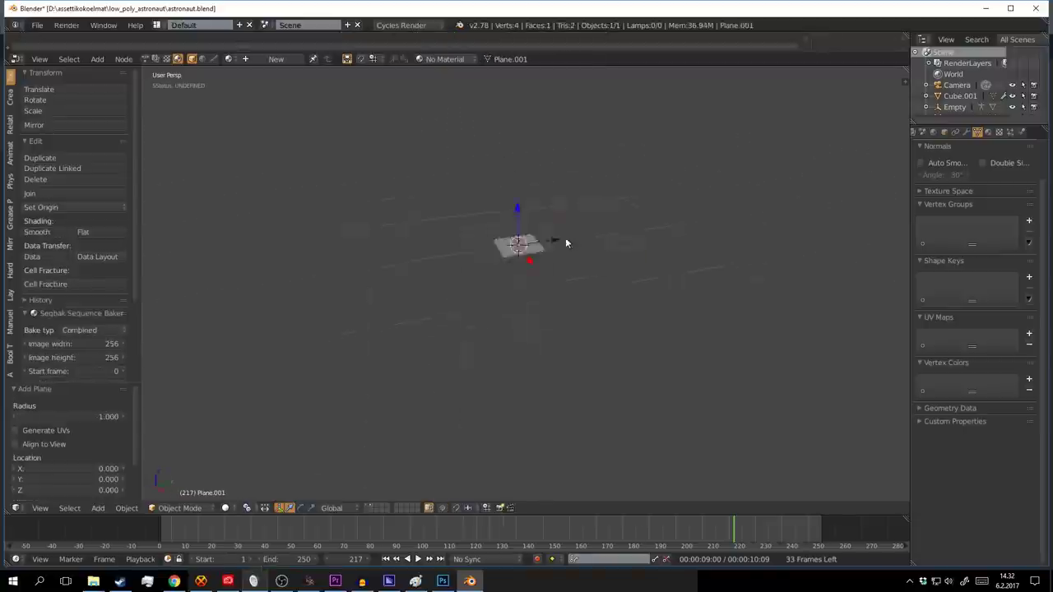
Step: Add a Simple Deform modifier to the plane and extrude the selected edges straight up along Z
click(940, 169)
click(995, 287)
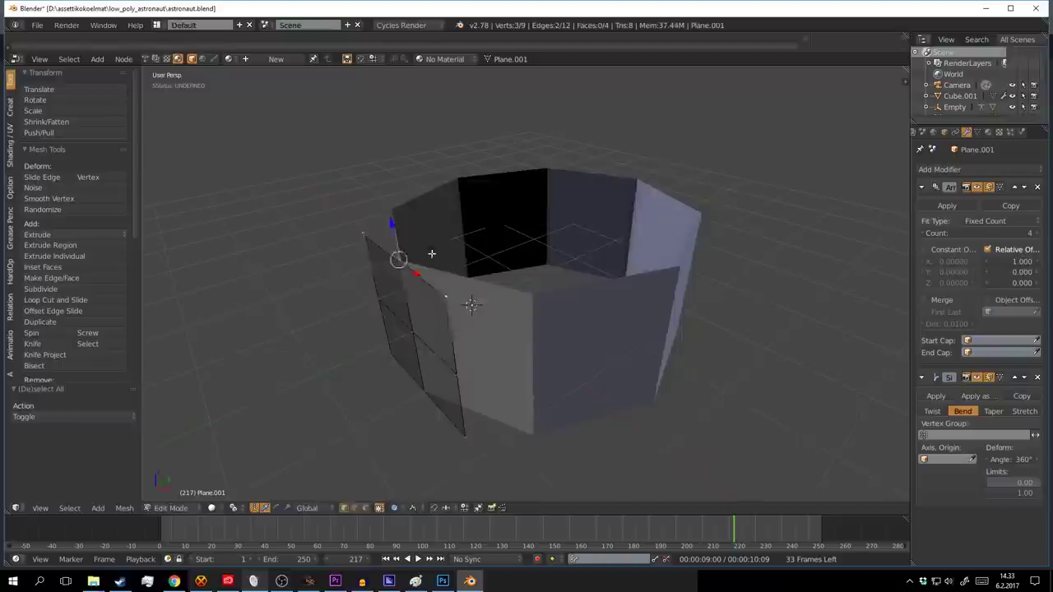
key(e)
key(z)
click(497, 155)
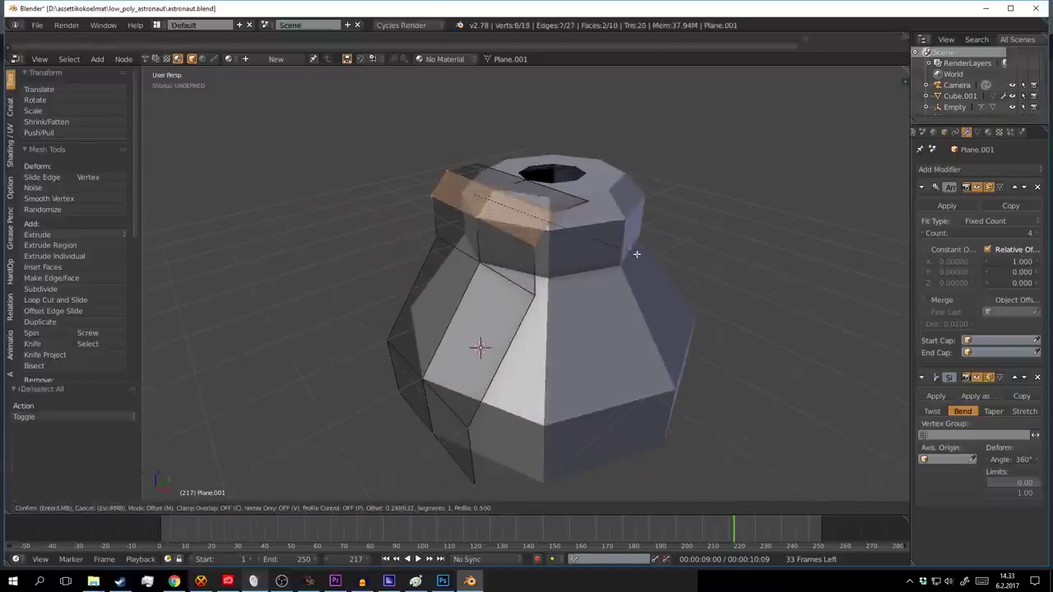
middle_drag(480, 347, 565, 184)
Step: Extrude the three selected vertices twice along Y to form the leg struts
key(e)
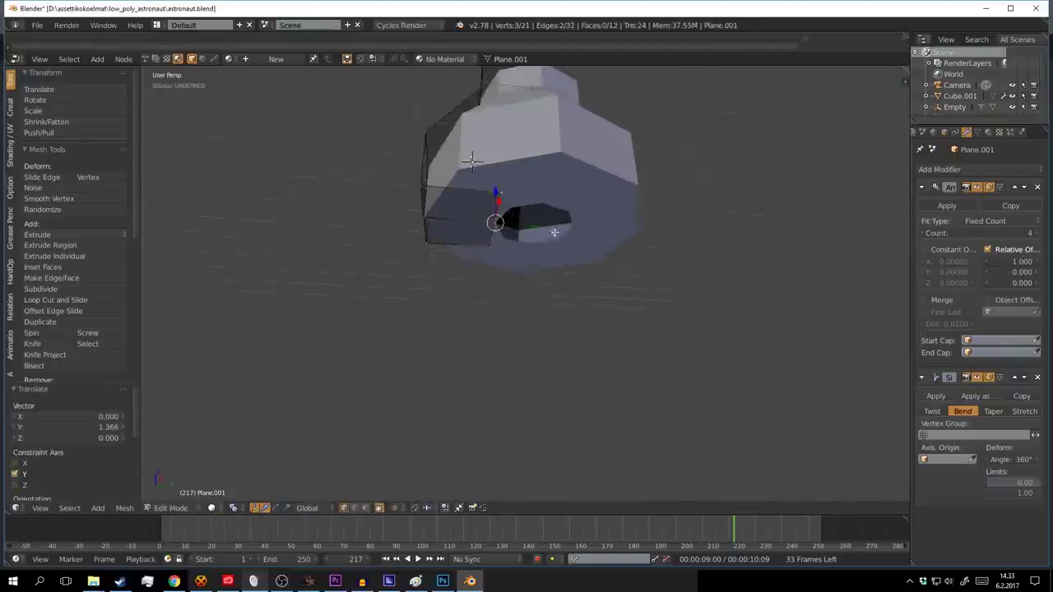
key(y)
click(518, 214)
key(y)
click(429, 226)
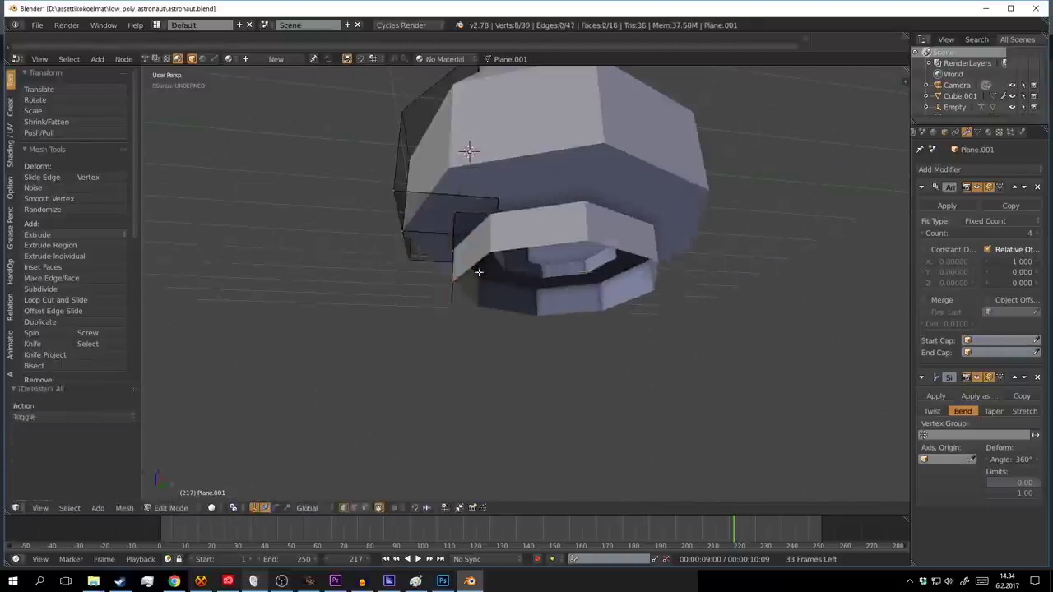
mouse_move(430, 226)
middle_down()
mouse_move(467, 290)
mouse_move(518, 259)
mouse_move(654, 314)
mouse_move(578, 305)
mouse_move(517, 258)
middle_up()
key(Tab)
key(Tab)
key(Tab)
key(Tab)
key(Tab)
key(Tab)
Step: Extrude a side face of the capsule downward into a bar and scale it
key(ctrl+r)
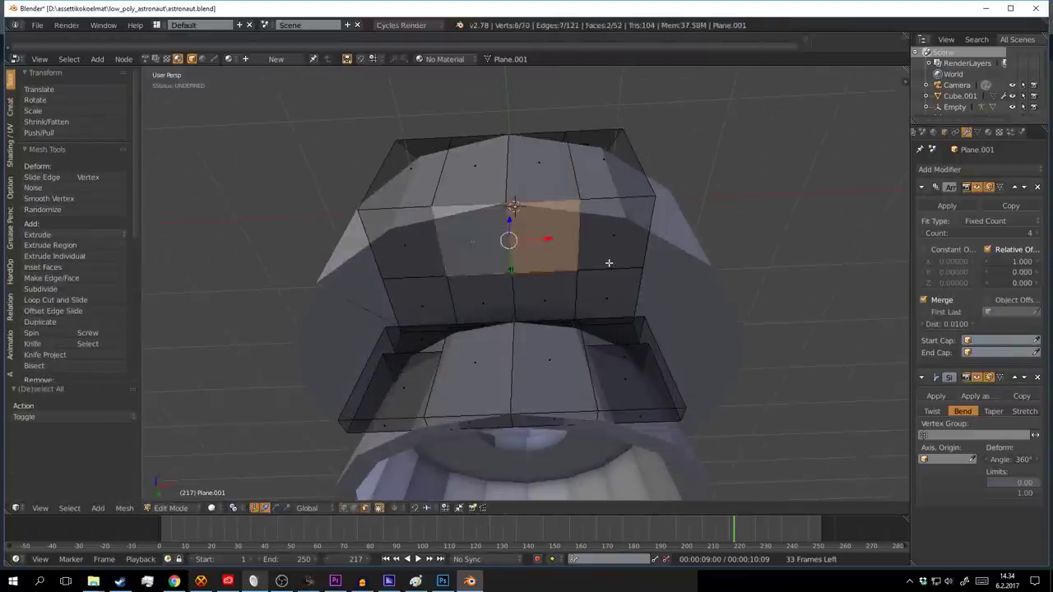
key(e)
click(609, 263)
middle_drag(609, 263, 640, 329)
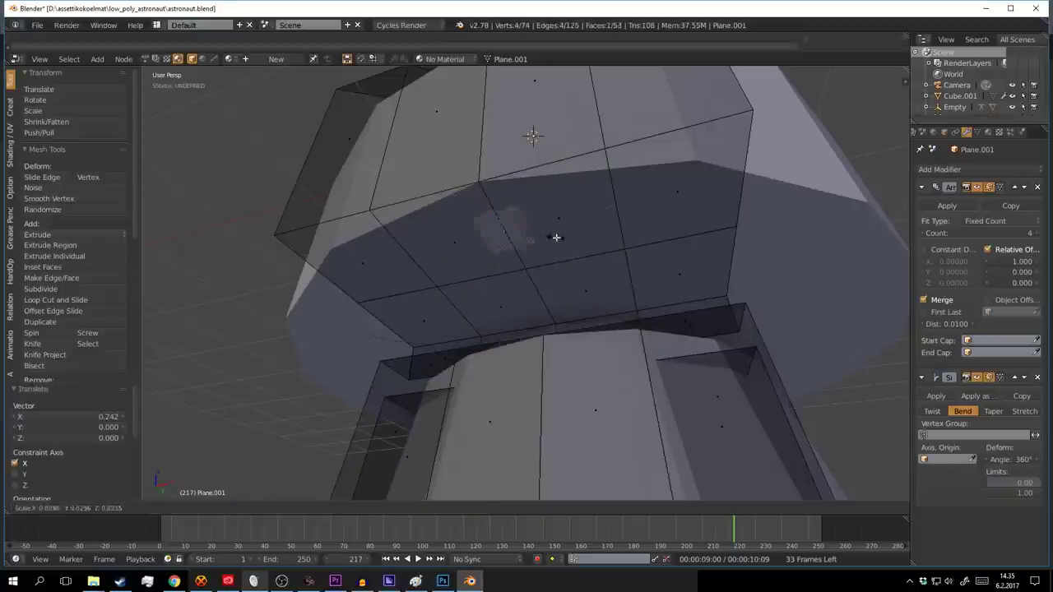
middle_drag(556, 237, 576, 271)
key(e)
click(630, 364)
mouse_move(630, 365)
middle_down()
mouse_move(534, 316)
mouse_move(545, 174)
mouse_move(628, 270)
middle_up()
click(534, 316)
Step: Grow the selection to neighbouring faces, duplicate them in place, and select the linked part
key(ctrl+KP_Add)
key(shift+d)
right_click(544, 173)
click(523, 262)
mouse_move(523, 262)
middle_down()
mouse_move(598, 292)
mouse_move(527, 321)
mouse_move(673, 214)
middle_up()
key(ctrl+l)
key(a)
Step: Duplicate and scale a leg face, then extrude it up into a foot post
right_click(504, 344)
key(shift+d)
key(s)
click(570, 353)
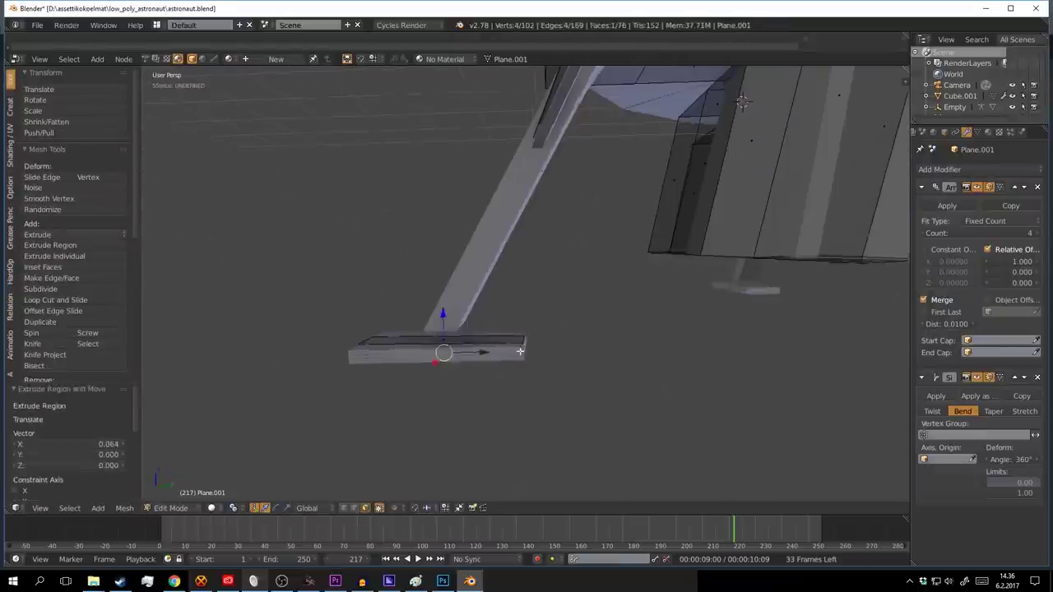
mouse_move(520, 352)
middle_down()
mouse_move(536, 332)
mouse_move(475, 296)
mouse_move(486, 337)
middle_up()
key(e)
click(536, 275)
Step: Inset the two selected faces into flat window panels with inset depth 0
key(Tab)
key(Tab)
scroll(658, 353, down, 5)
scroll(605, 319, up, 5)
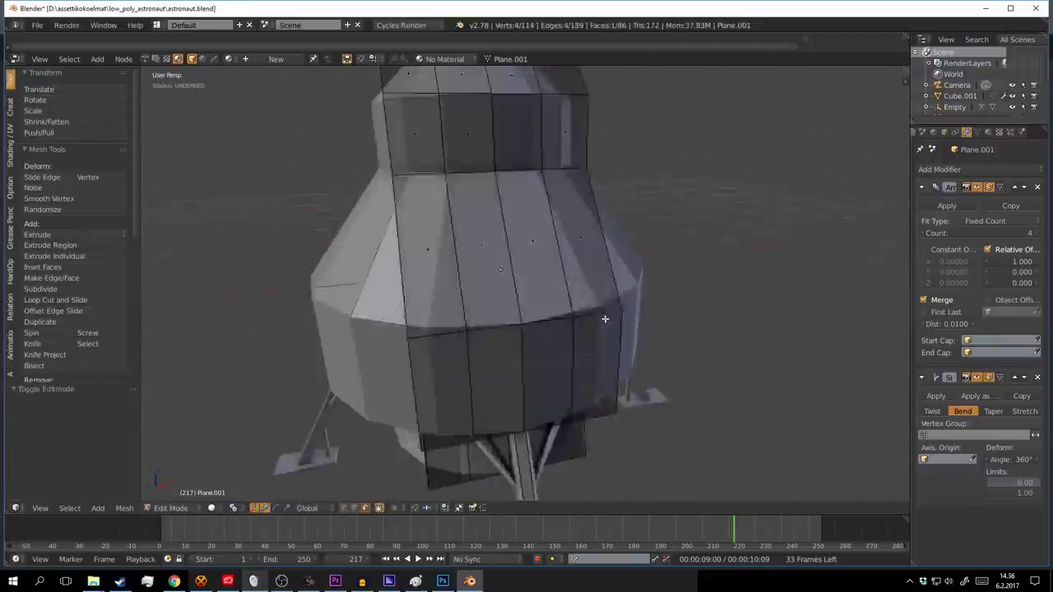
key(i)
key(F6)
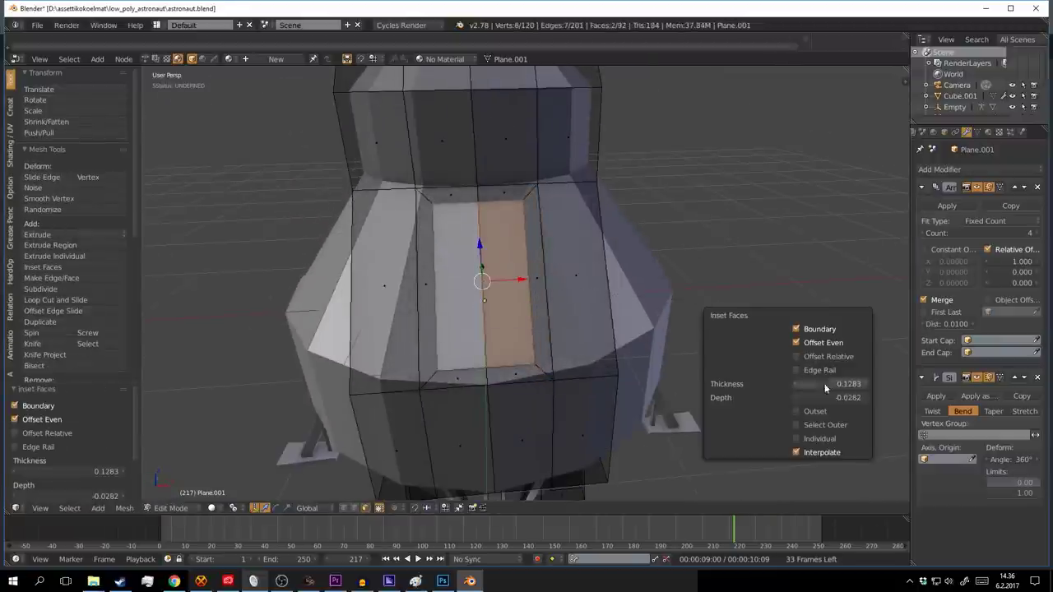
key(BackSpace)
middle_drag(832, 392, 530, 263)
Step: Cut a new edge loop around the capsule's top band
scroll(646, 281, down, 5)
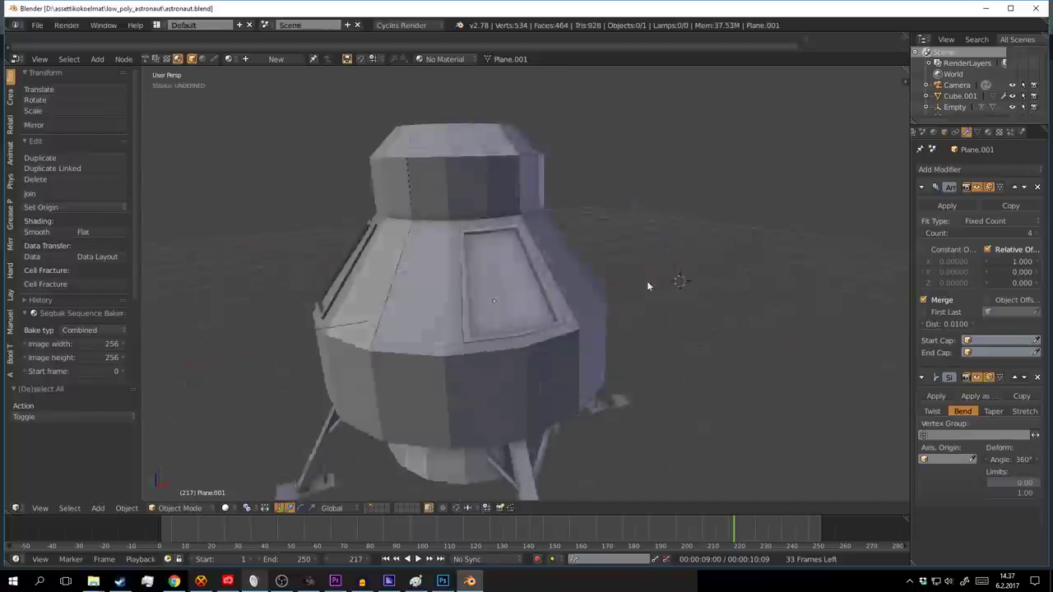
scroll(595, 291, up, 3)
key(Tab)
middle_drag(595, 292, 510, 294)
scroll(510, 294, down, 3)
key(Tab)
scroll(585, 339, up, 4)
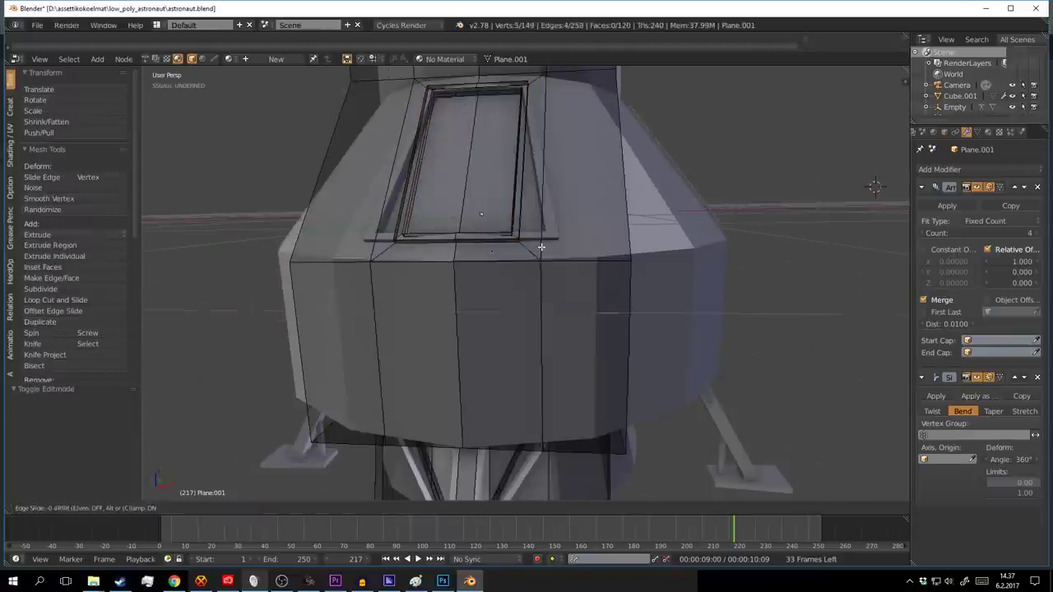
key(ctrl+r)
click(630, 362)
click(806, 381)
mouse_move(805, 381)
middle_down()
mouse_move(625, 346)
mouse_move(563, 361)
mouse_move(649, 312)
middle_up()
Step: Extrude a face on the top collar into a raised block and scale it smaller
key(Tab)
scroll(563, 361, down, 5)
key(Tab)
scroll(563, 361, up, 5)
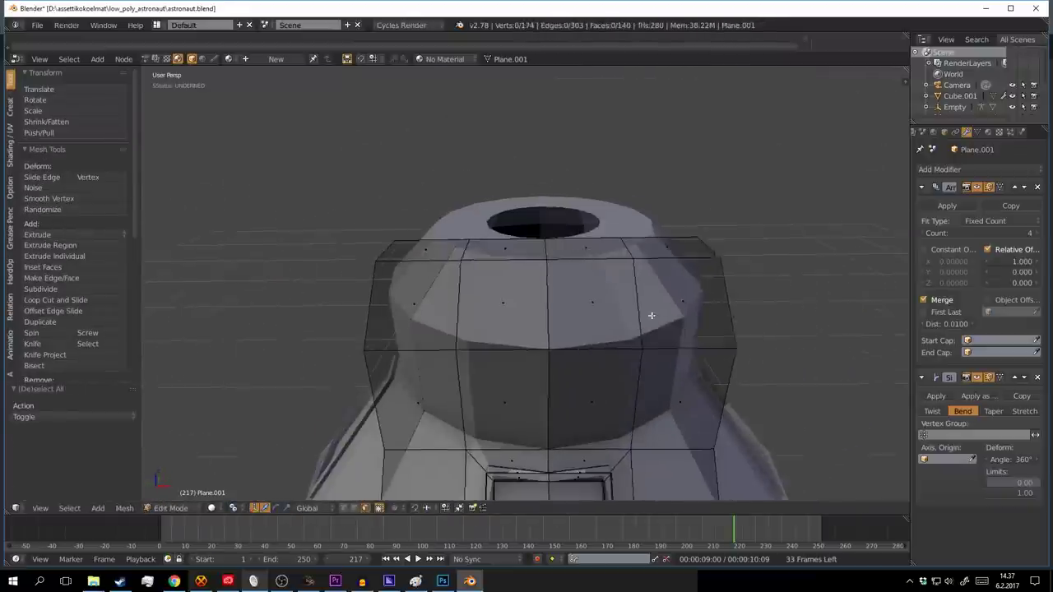
right_click(423, 297)
key(e)
click(690, 347)
key(Tab)
scroll(599, 345, down, 4)
key(Tab)
scroll(600, 346, up, 5)
middle_drag(599, 346, 739, 354)
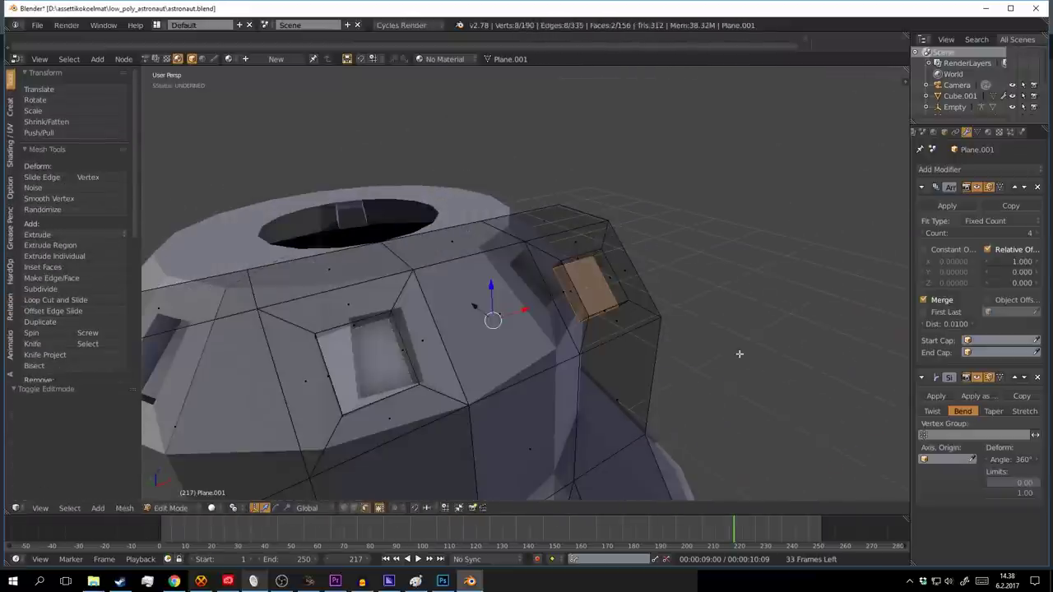
click(723, 328)
Step: Orbit between top and side views to inspect the collar blocks, clearing the selection
key(Tab)
scroll(505, 312, down, 4)
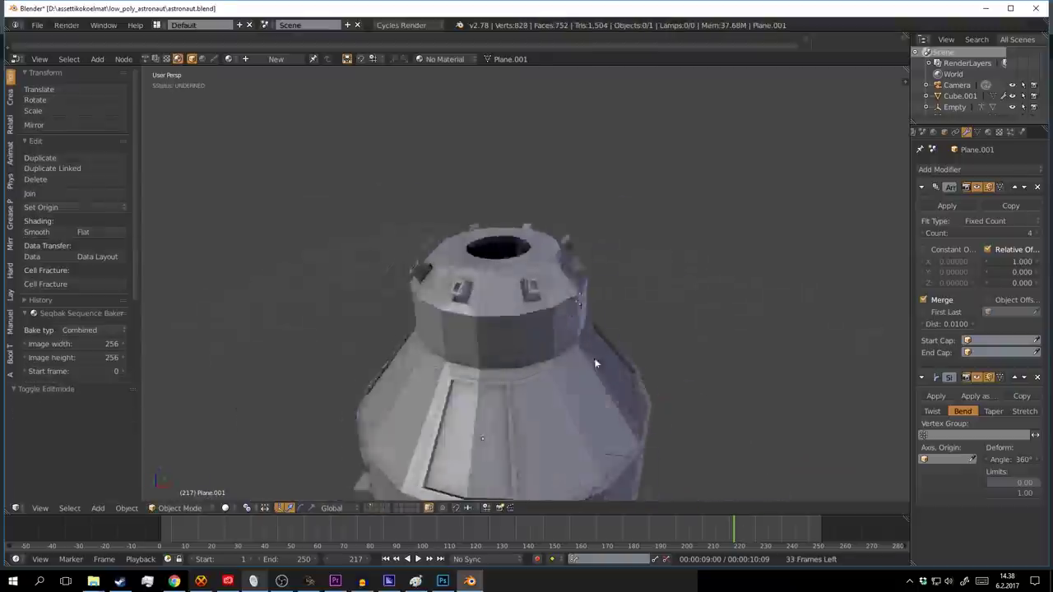
middle_drag(506, 312, 564, 255)
key(Tab)
scroll(500, 176, up, 5)
scroll(537, 343, down, 4)
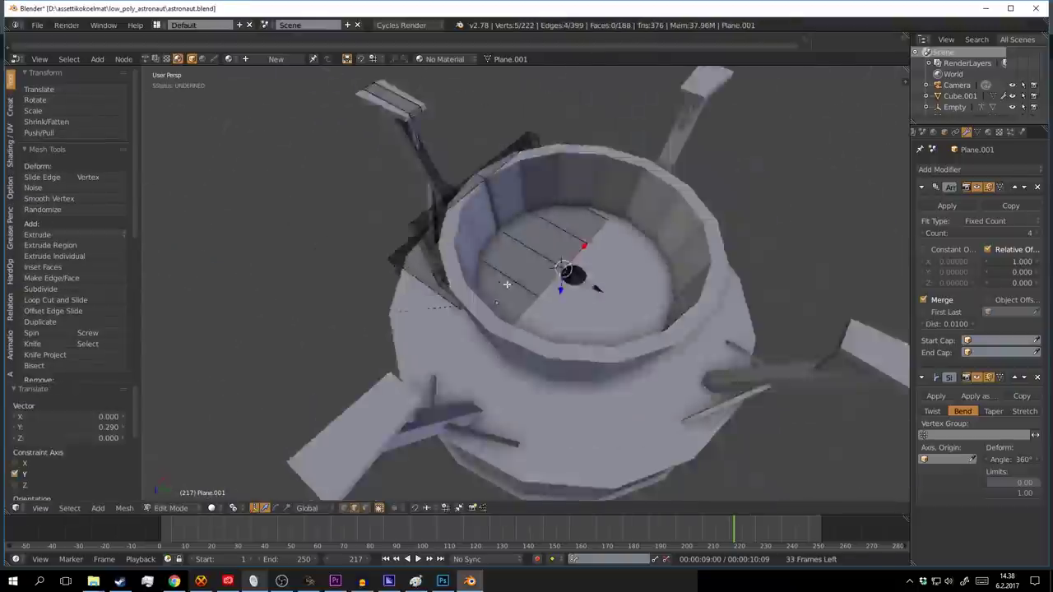
middle_drag(537, 342, 405, 247)
key(a)
scroll(508, 238, down, 3)
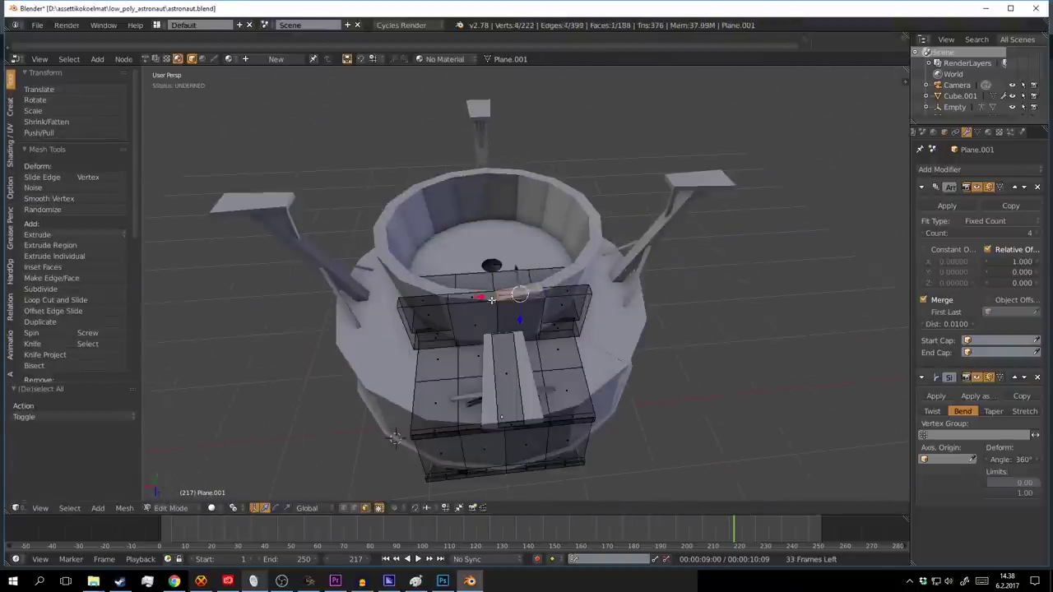
middle_drag(508, 238, 625, 280)
key(Tab)
scroll(721, 312, down, 3)
key(a)
scroll(721, 312, up, 5)
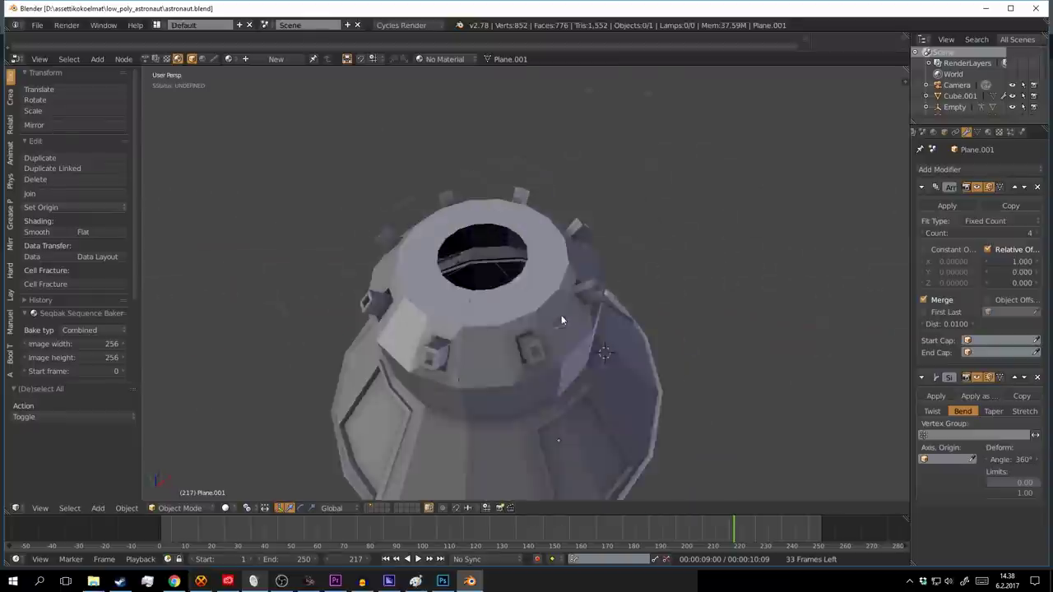
Step: Extrude another collar block and move it along the Y axis
key(Tab)
key(e)
click(516, 253)
scroll(516, 253, up, 3)
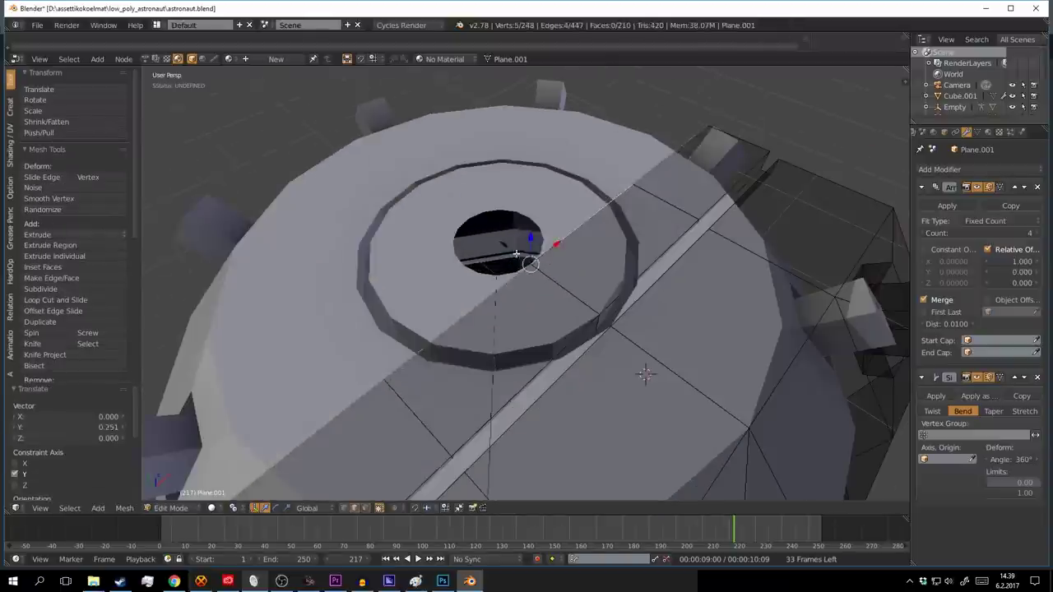
middle_drag(532, 275, 435, 211)
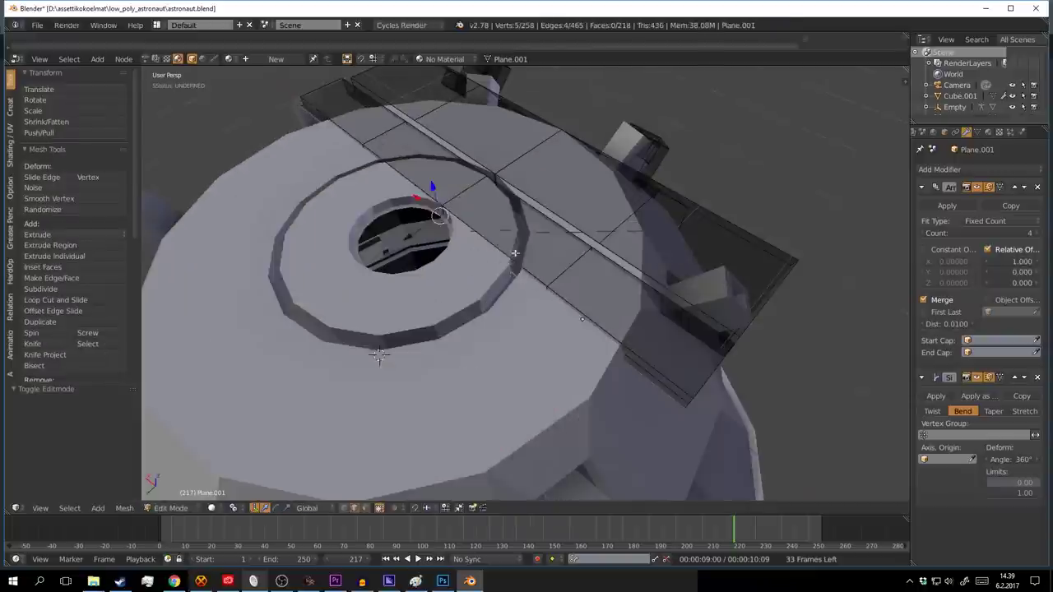
Step: Add an edge loop near the top opening and bevel its rim into a ring
key(Tab)
key(Tab)
middle_drag(353, 407, 487, 260)
key(ctrl+r)
click(488, 259)
mouse_move(679, 284)
middle_down()
mouse_move(576, 272)
mouse_move(613, 272)
middle_up()
key(ctrl+b)
click(567, 268)
key(Tab)
scroll(462, 249, down, 5)
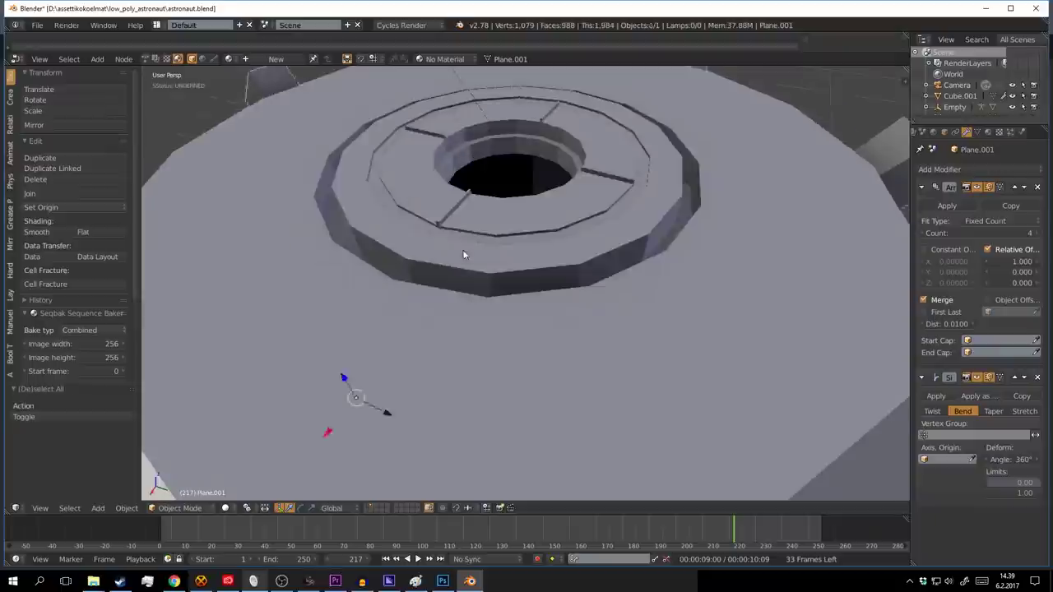
middle_drag(463, 249, 628, 232)
mouse_move(838, 337)
middle_down()
mouse_move(741, 313)
mouse_move(674, 247)
middle_up()
key(Tab)
scroll(665, 169, up, 5)
Step: Deselect all and inset a face on the capsule's lower band
middle_drag(567, 239, 560, 247)
scroll(560, 247, down, 5)
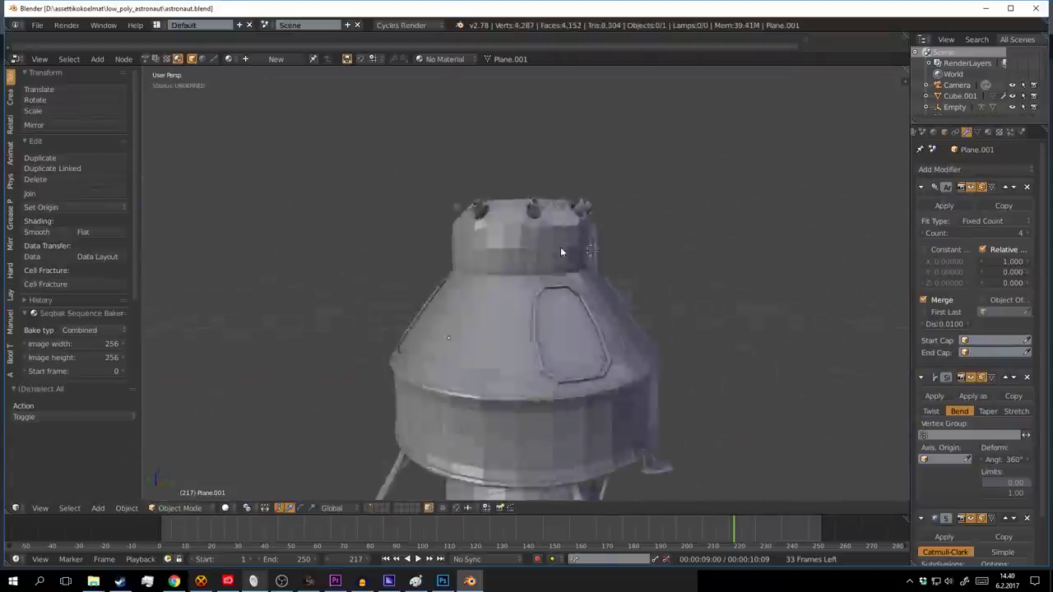
scroll(561, 247, up, 4)
key(a)
scroll(571, 286, down, 4)
scroll(402, 420, up, 4)
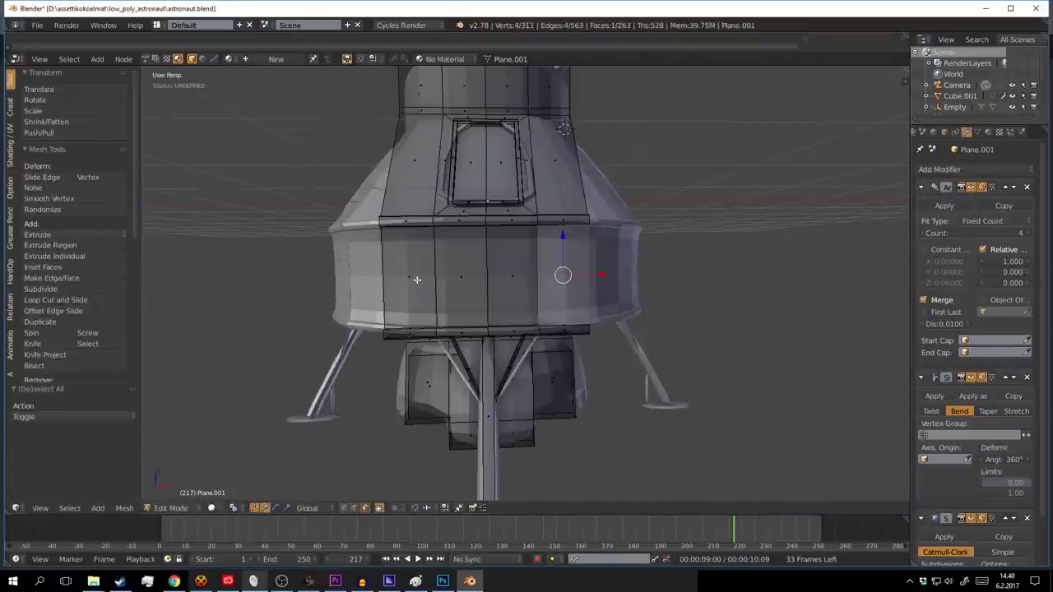
middle_drag(416, 279, 576, 296)
key(i)
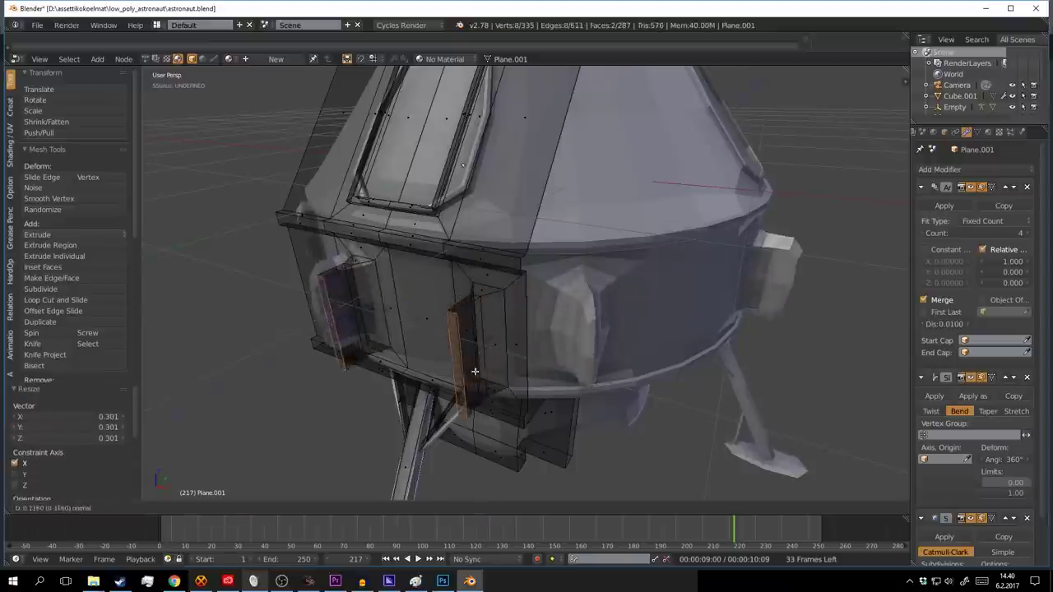
Step: Undo the inset and bring the capsule's underside into view
middle_drag(419, 478, 609, 230)
key(ctrl+z)
key(ctrl+z)
scroll(358, 293, up, 3)
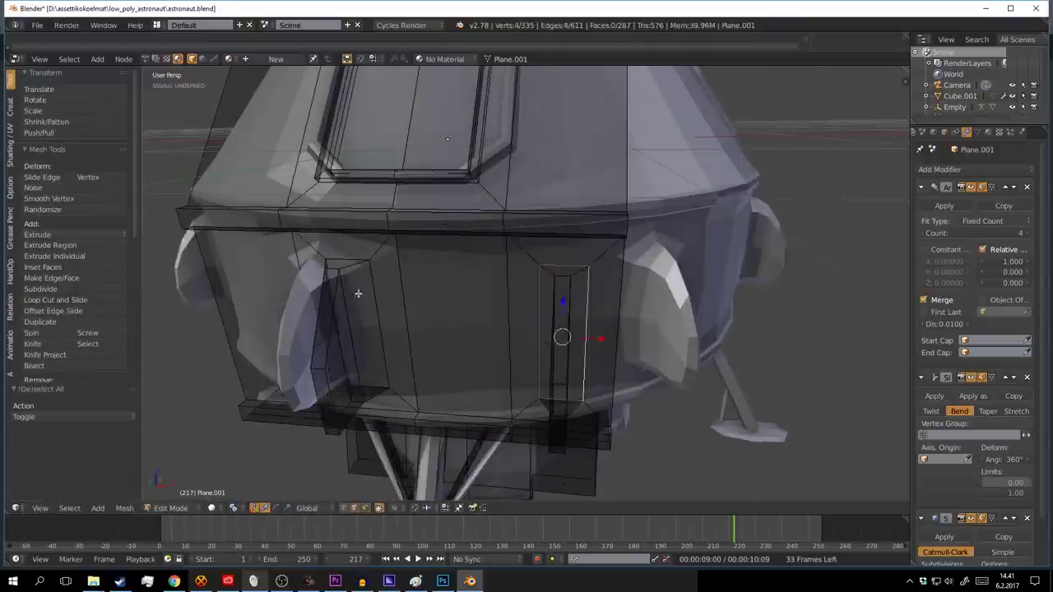
scroll(550, 306, down, 3)
scroll(589, 324, down, 4)
middle_drag(589, 324, 494, 231)
scroll(493, 230, up, 6)
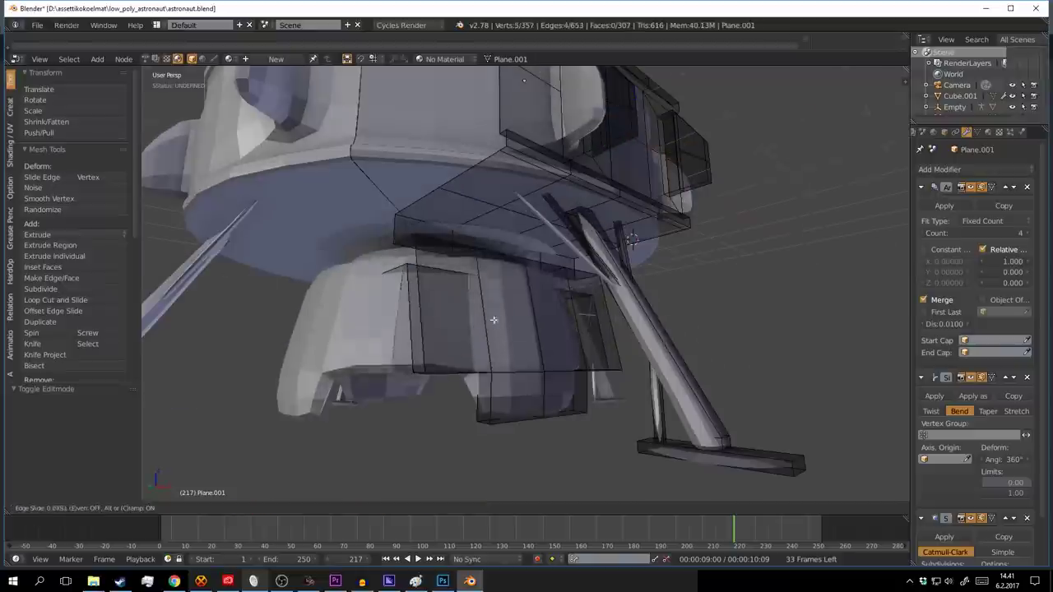
Step: Add a loop cut around the capsule's lower band and confirm its slide
key(ctrl+r)
click(487, 217)
click(486, 217)
scroll(557, 289, down, 3)
middle_drag(557, 289, 488, 289)
scroll(488, 290, up, 4)
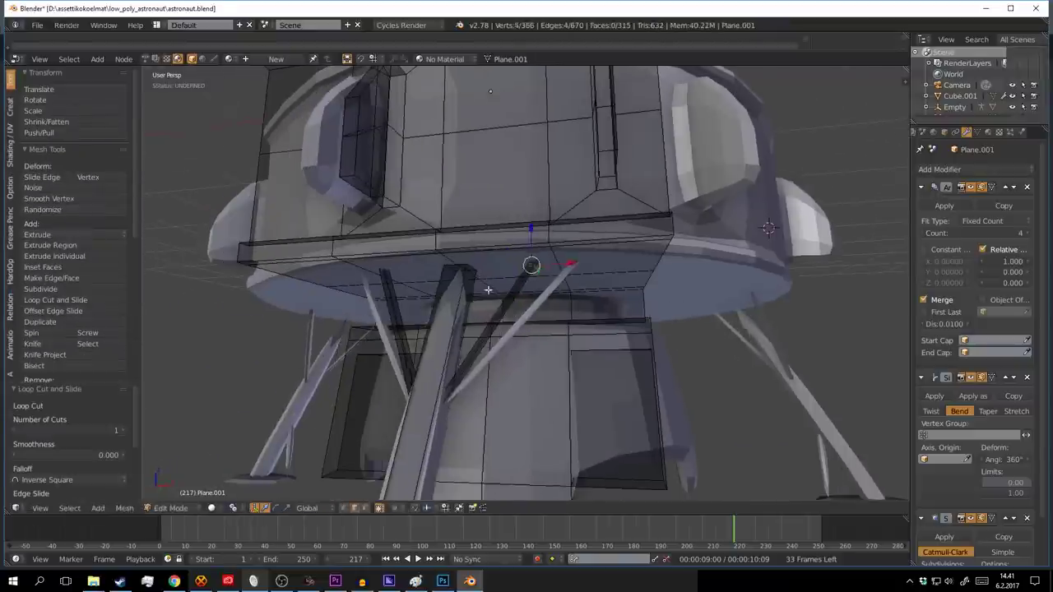
click(405, 333)
Step: Deselect everything, toggle Edit Mode off and on, and confirm the edge slide
scroll(405, 334, down, 3)
mouse_move(405, 334)
middle_down()
mouse_move(576, 288)
mouse_move(694, 241)
mouse_move(489, 414)
mouse_move(541, 301)
middle_up()
key(a)
key(Tab)
scroll(609, 278, down, 3)
mouse_move(609, 278)
middle_down()
mouse_move(751, 376)
mouse_move(534, 288)
middle_up()
key(Tab)
scroll(751, 376, up, 5)
click(570, 286)
Step: Re-enter Edit Mode and select a vertex and a face on the underside dome
scroll(570, 287, down, 3)
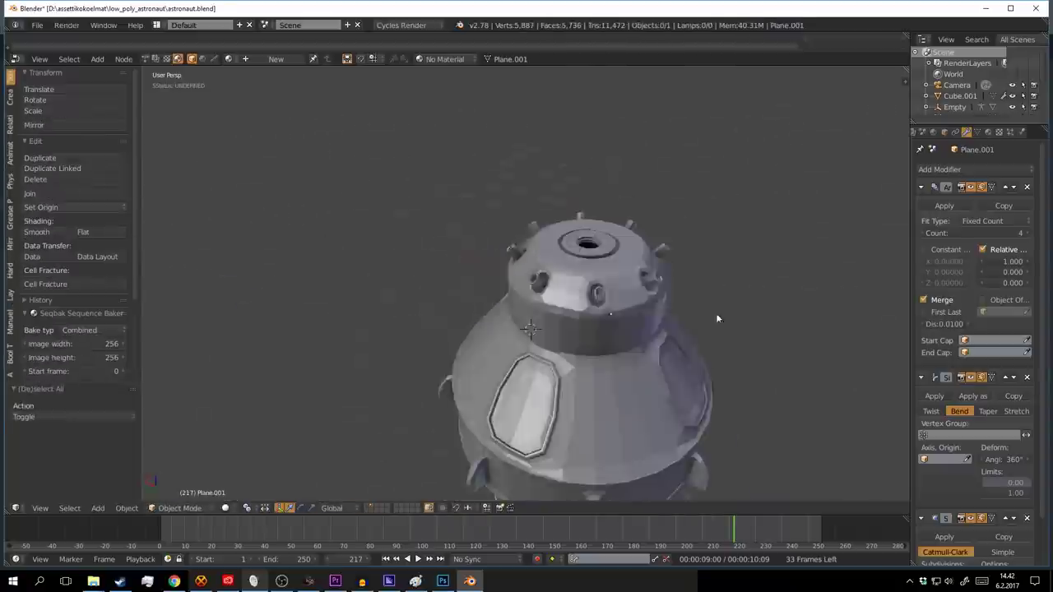
mouse_move(716, 312)
middle_down()
mouse_move(505, 312)
mouse_move(583, 286)
mouse_move(493, 346)
mouse_move(462, 333)
middle_up()
key(Tab)
scroll(505, 312, down, 4)
key(Tab)
scroll(583, 288, up, 5)
right_click(462, 333)
mouse_move(573, 352)
middle_down()
mouse_move(381, 176)
mouse_move(277, 242)
middle_up()
right_click(431, 365)
Step: Delete the selected dome faces and fill the holes with Bridge Edge Loops
key(x)
middle_drag(628, 365, 415, 471)
key(space)
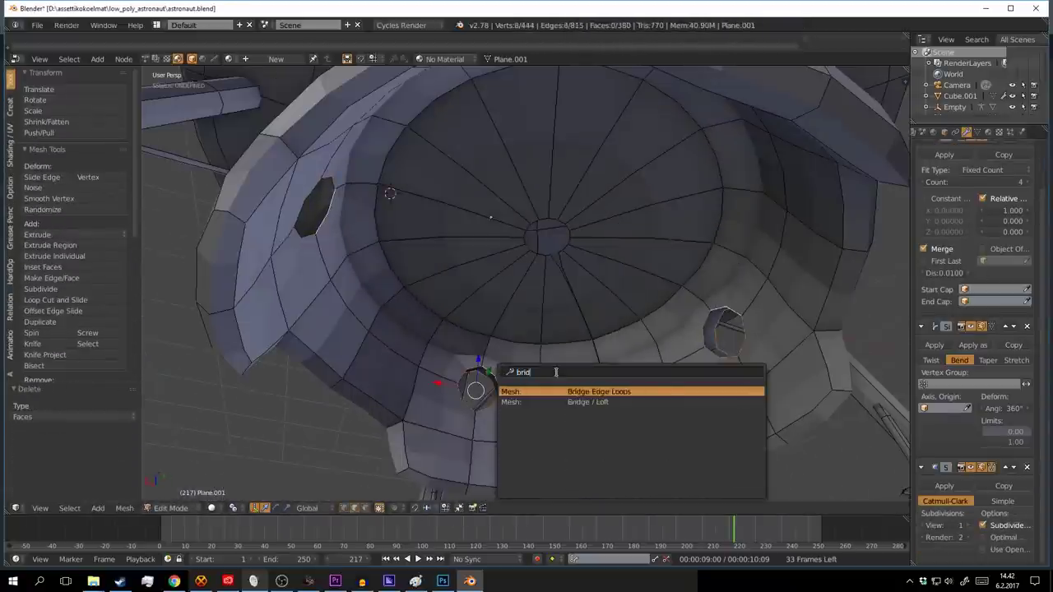
key(Return)
scroll(566, 339, down, 5)
scroll(567, 339, up, 5)
middle_drag(566, 339, 554, 371)
Step: Start another loop cut and return to Edit Mode on the capsule mesh
key(ctrl+r)
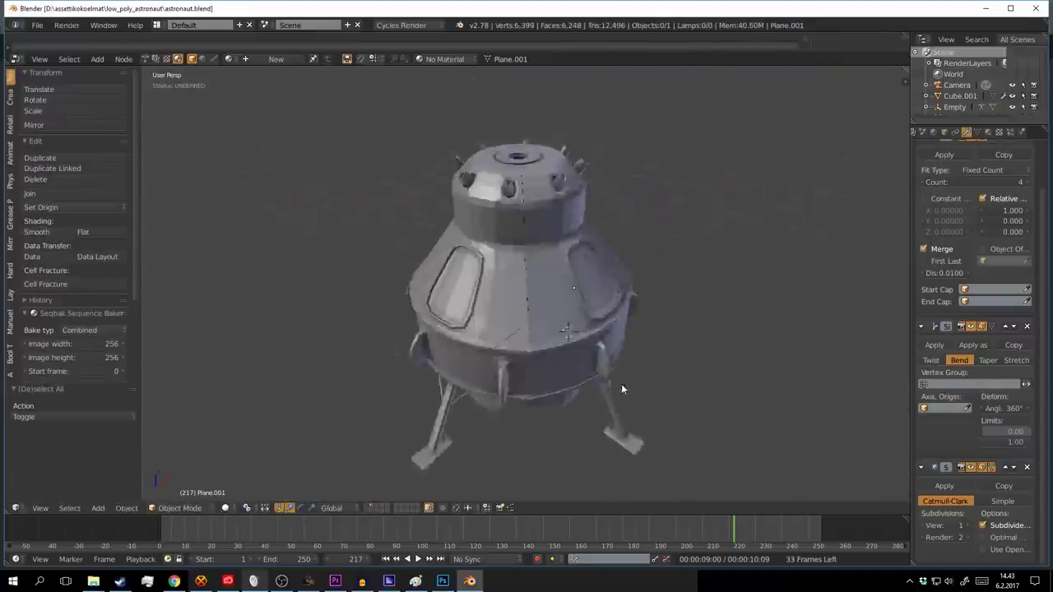
middle_drag(550, 317, 492, 337)
key(Tab)
scroll(492, 336, up, 3)
scroll(560, 339, up, 3)
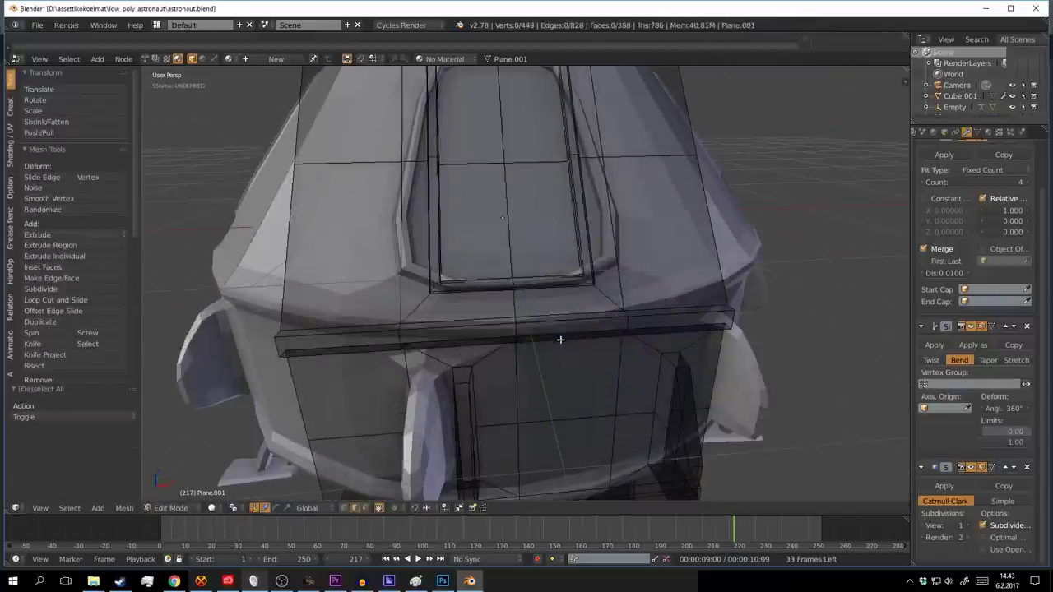
Step: Extrude, then inset the two side faces by 0.1283 into framed panels
middle_drag(653, 342, 646, 359)
key(e)
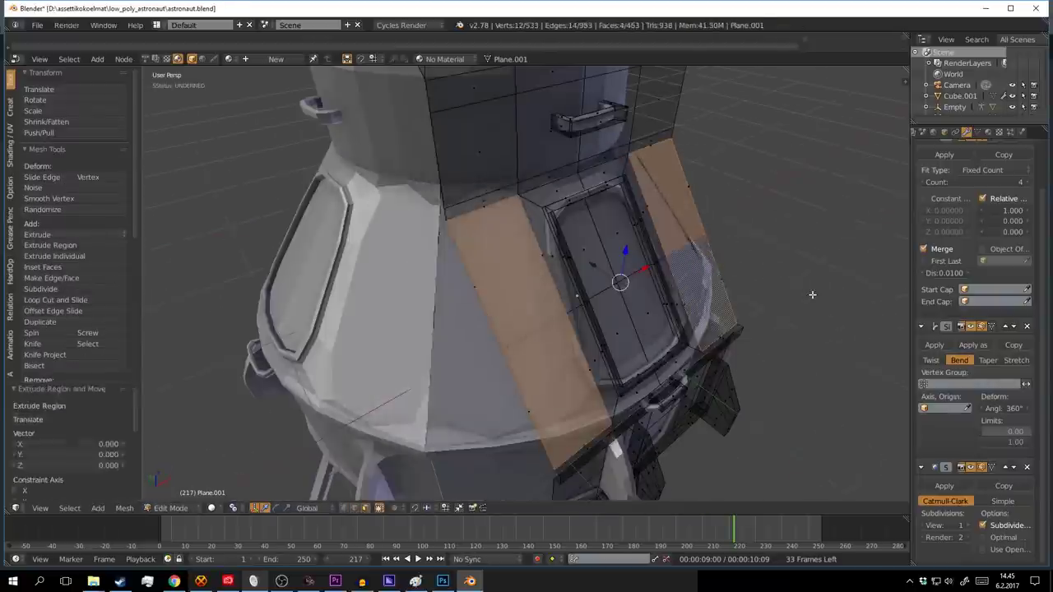
key(i)
click(574, 332)
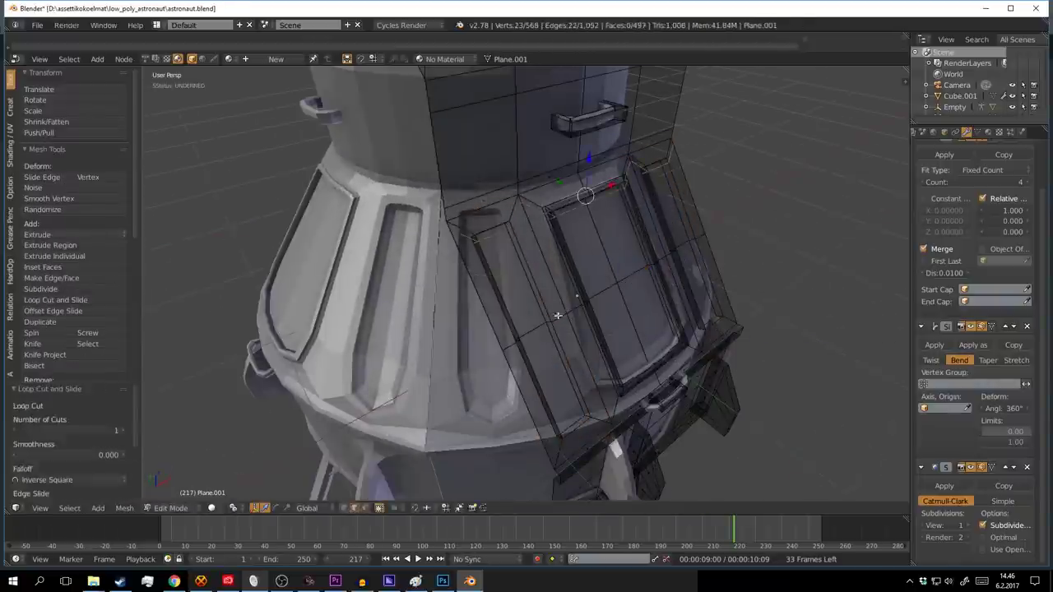
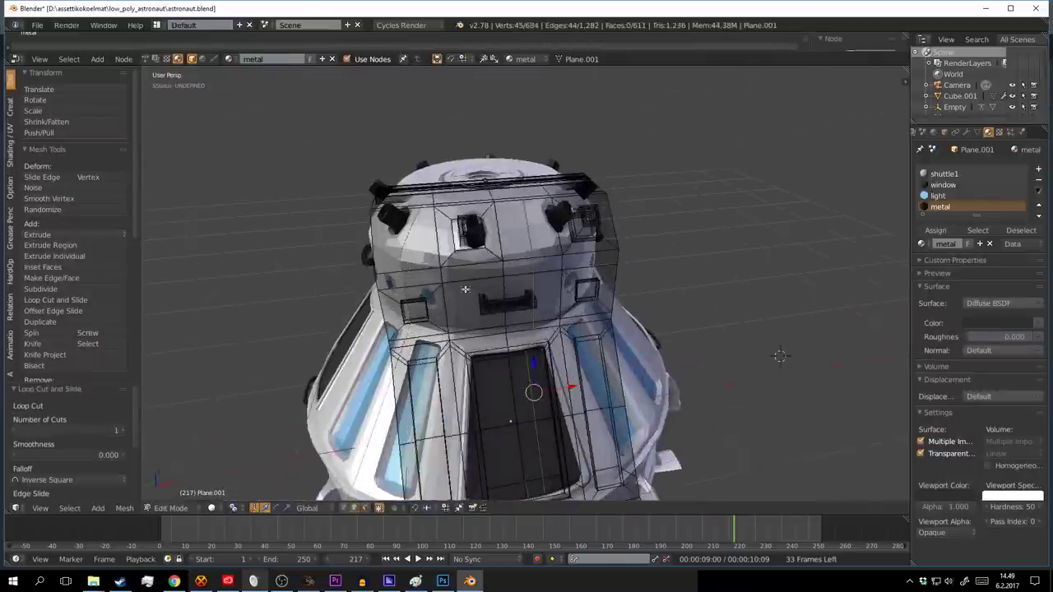
Step: Leave Edit Mode on the capsule and select another of its parts
key(Tab)
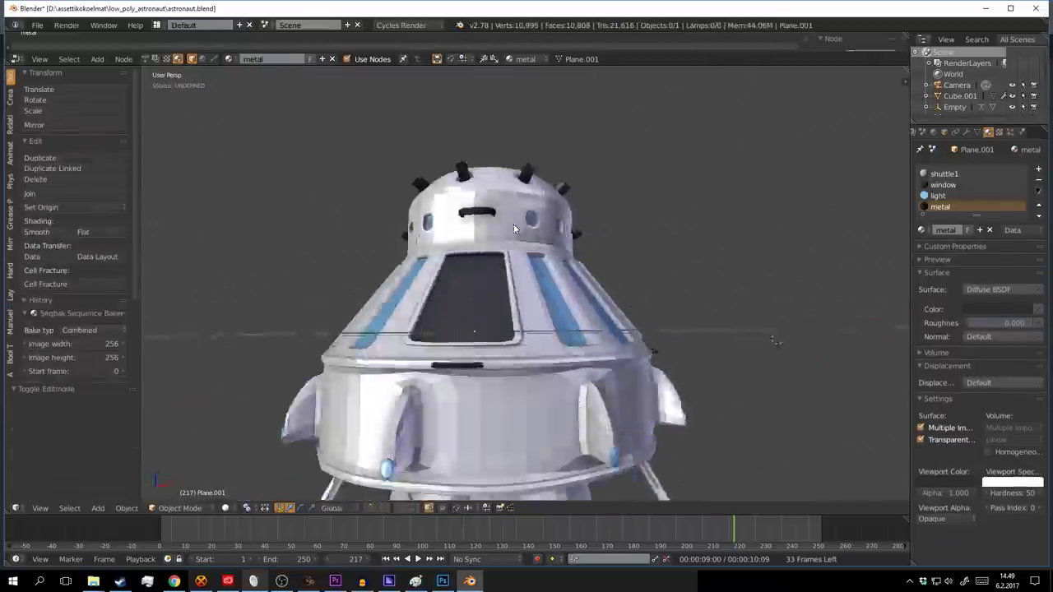
right_click(514, 224)
key(Tab)
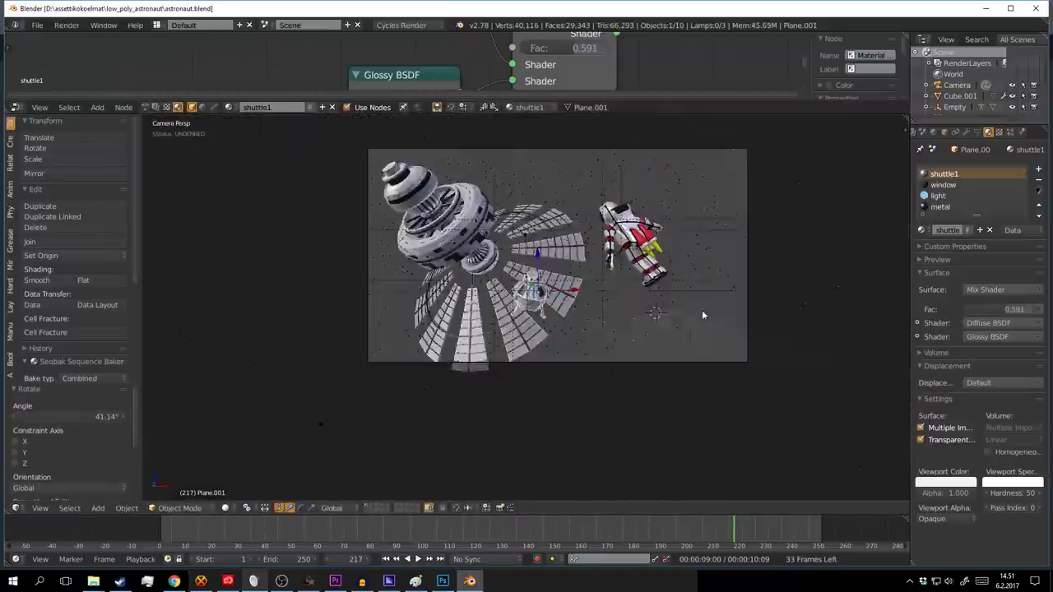
Step: Add a cube and scale it up along Z to enclose the scene
mouse_move(702, 309)
middle_down()
mouse_move(576, 339)
mouse_move(611, 299)
middle_up()
key(a)
key(shift+a)
click(504, 44)
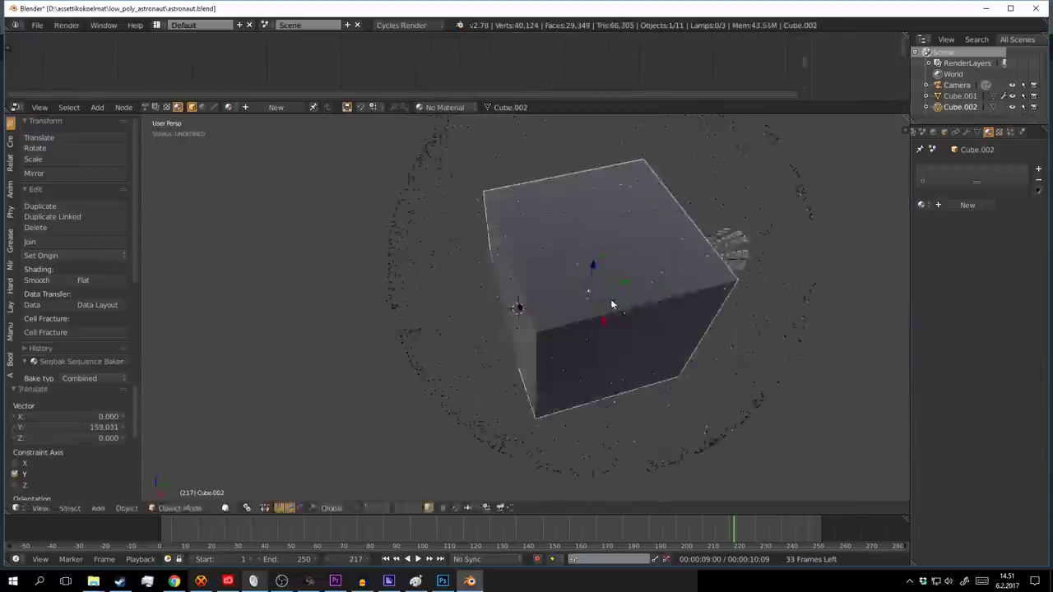
scroll(611, 299, up, 4)
key(Tab)
scroll(693, 305, down, 3)
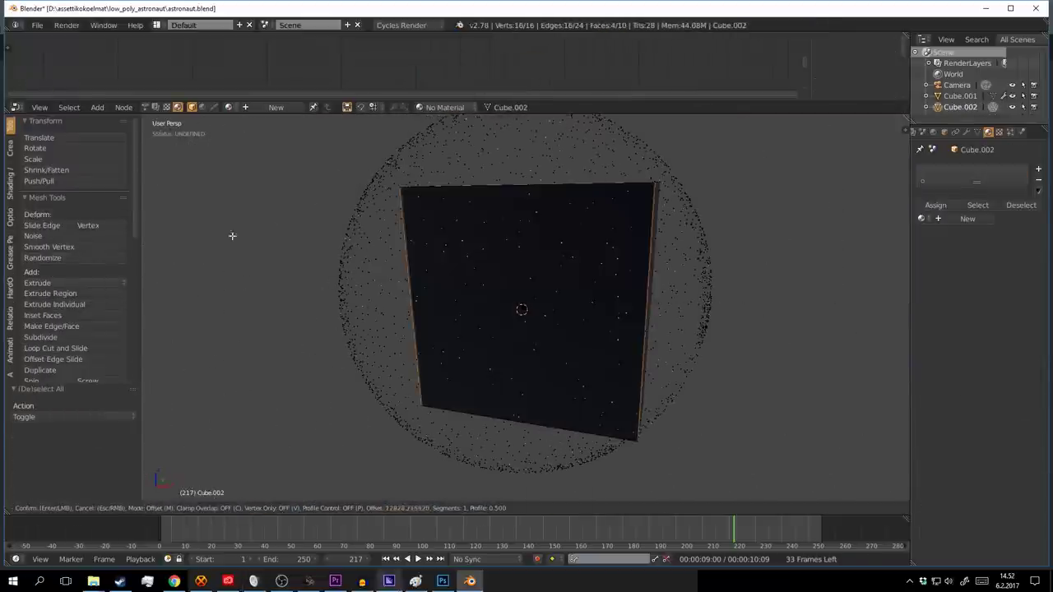
middle_drag(741, 272, 750, 278)
key(Tab)
scroll(694, 281, down, 5)
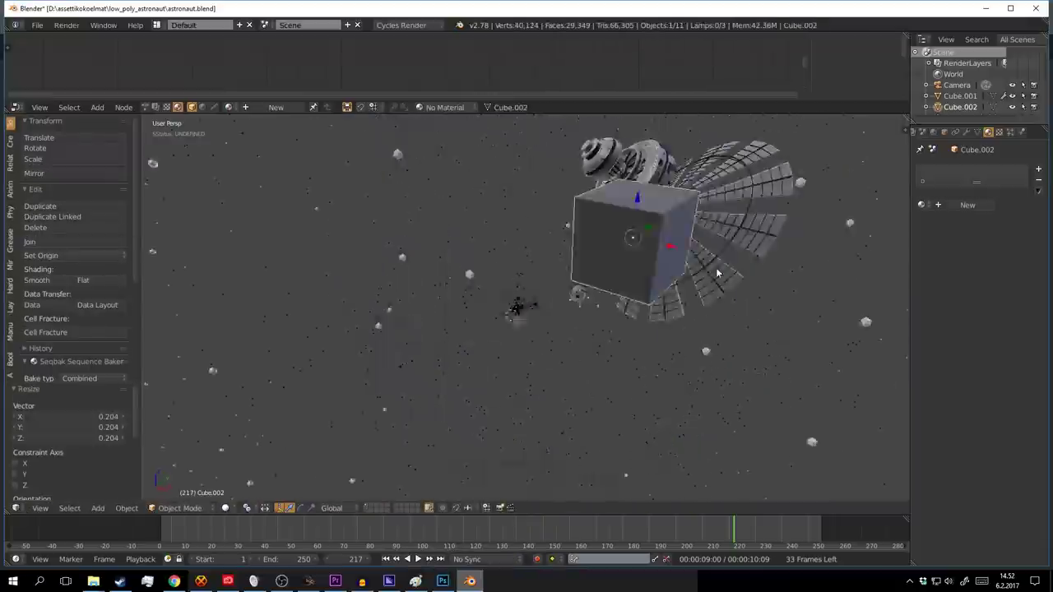
key(s)
key(z)
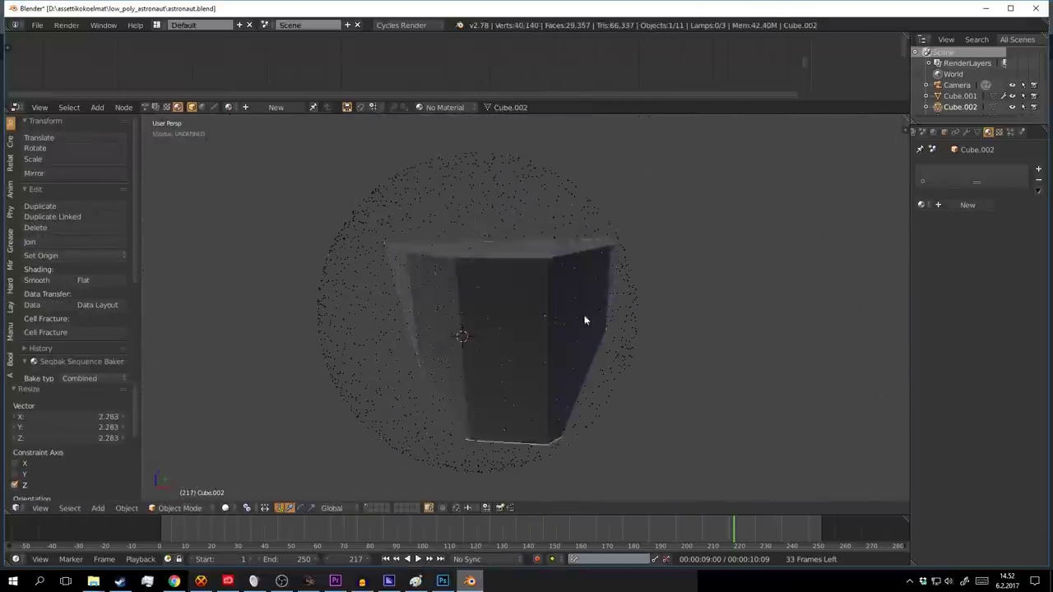
click(658, 269)
Step: Give the cube's Volume Scatter a density of 0.00008 and a blue colour
key(KP_0)
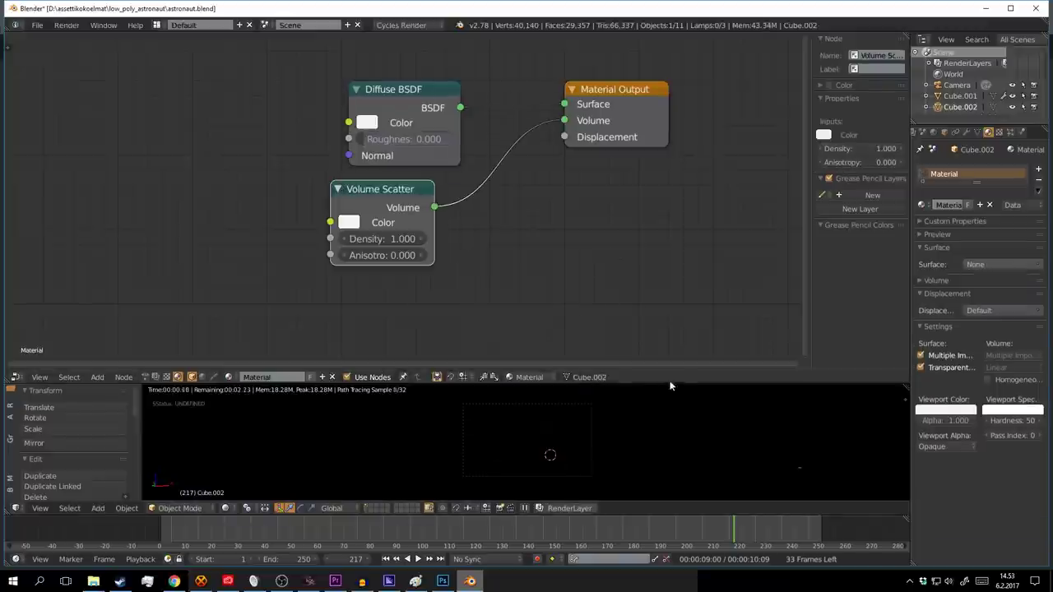
key(shift+z)
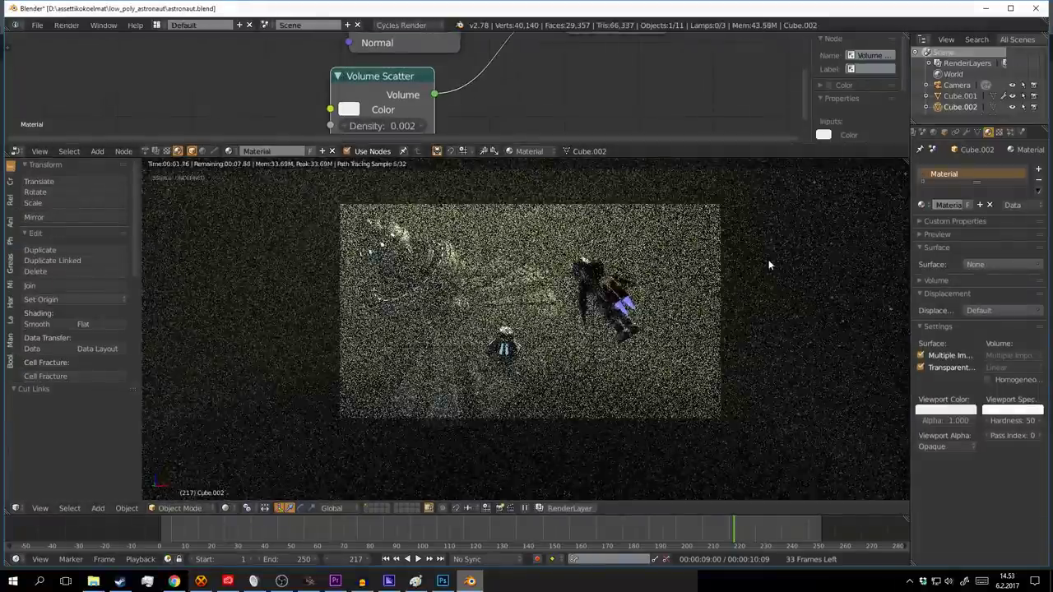
double_click(379, 125)
text(0.002)
key(Return)
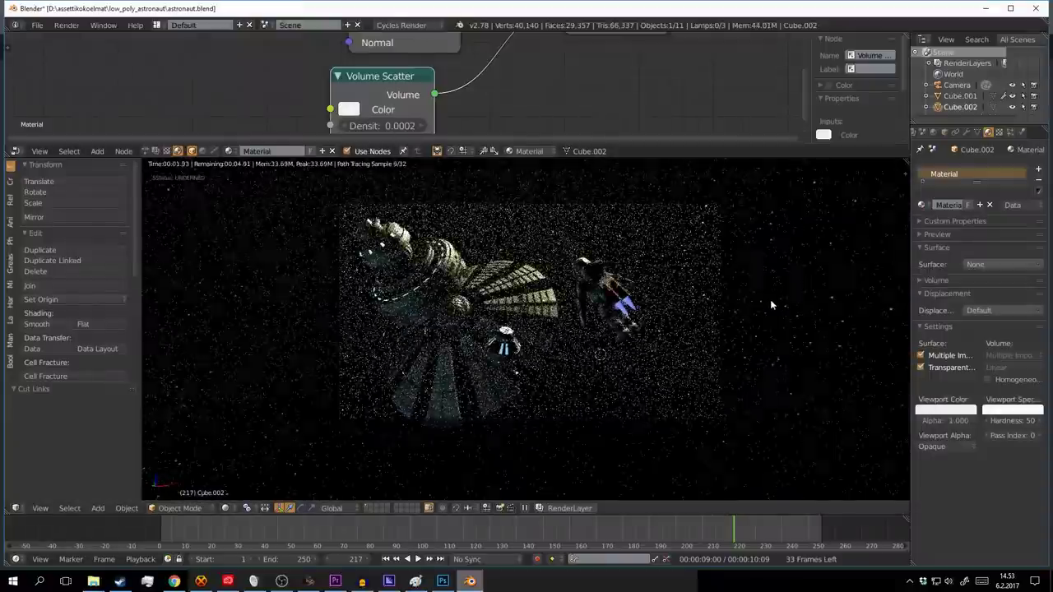
double_click(415, 126)
text(08)
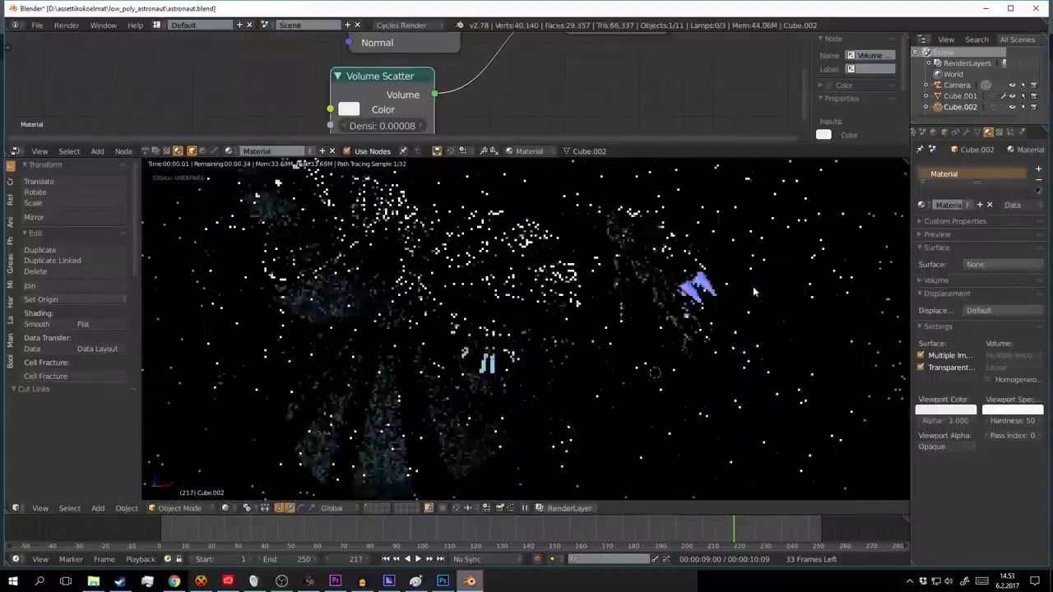
click(349, 109)
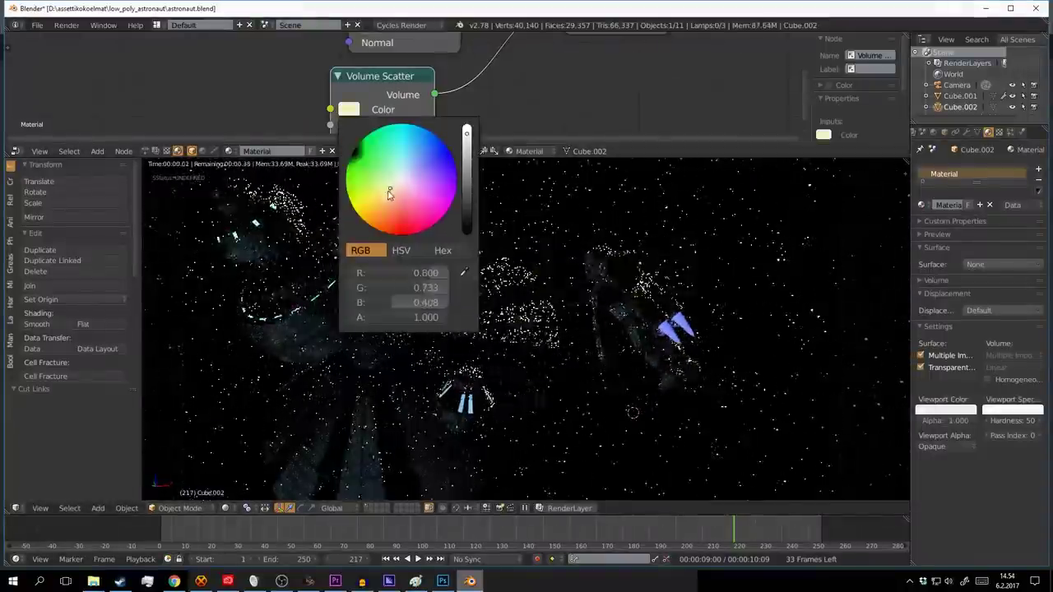
click(420, 154)
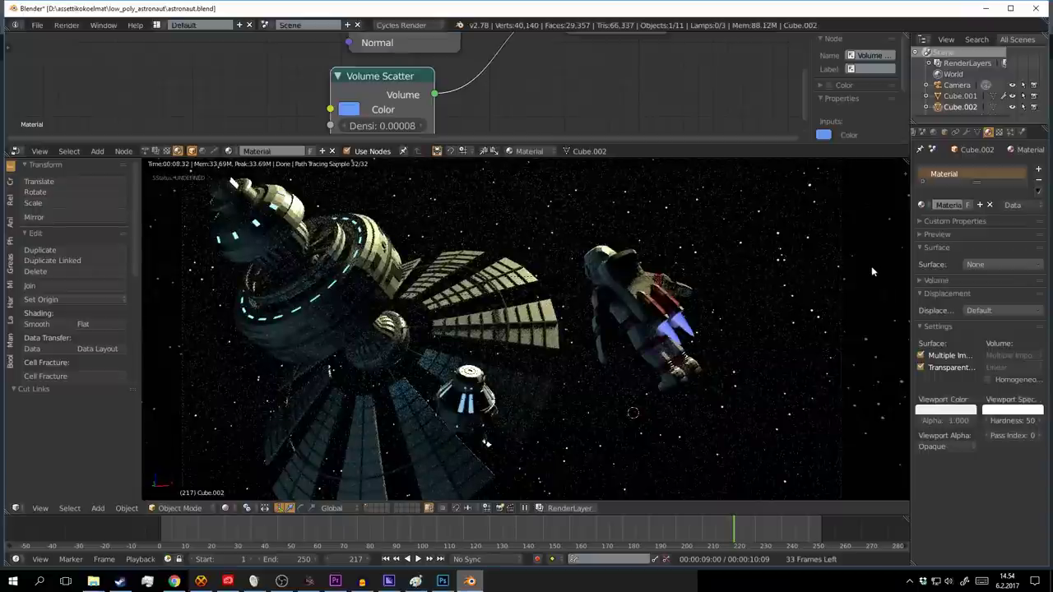
click(944, 133)
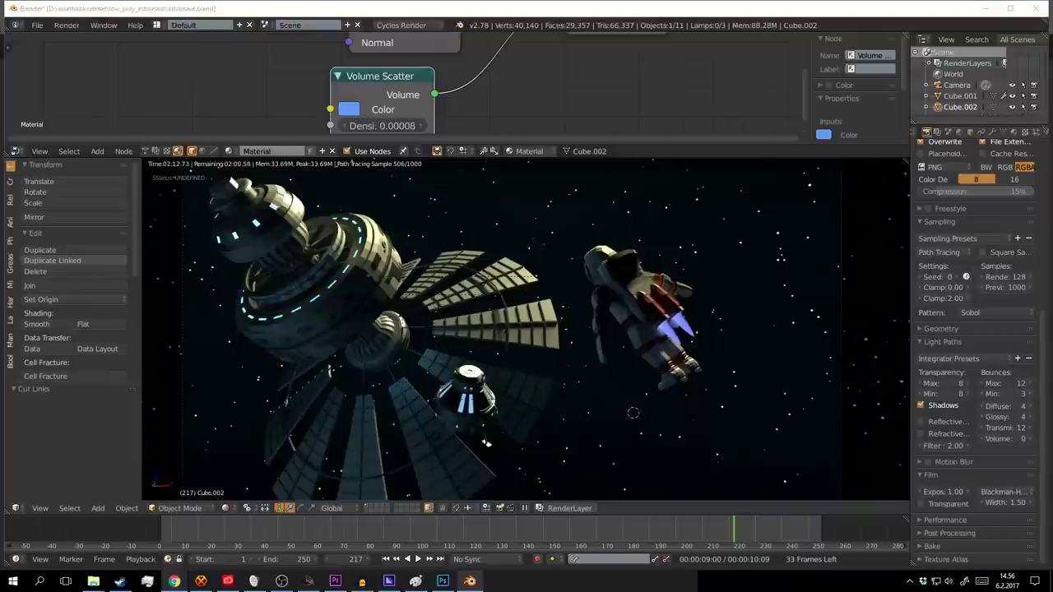
Step: Set the haze cube's maximum display type to Wire
key(z)
key(KP_0)
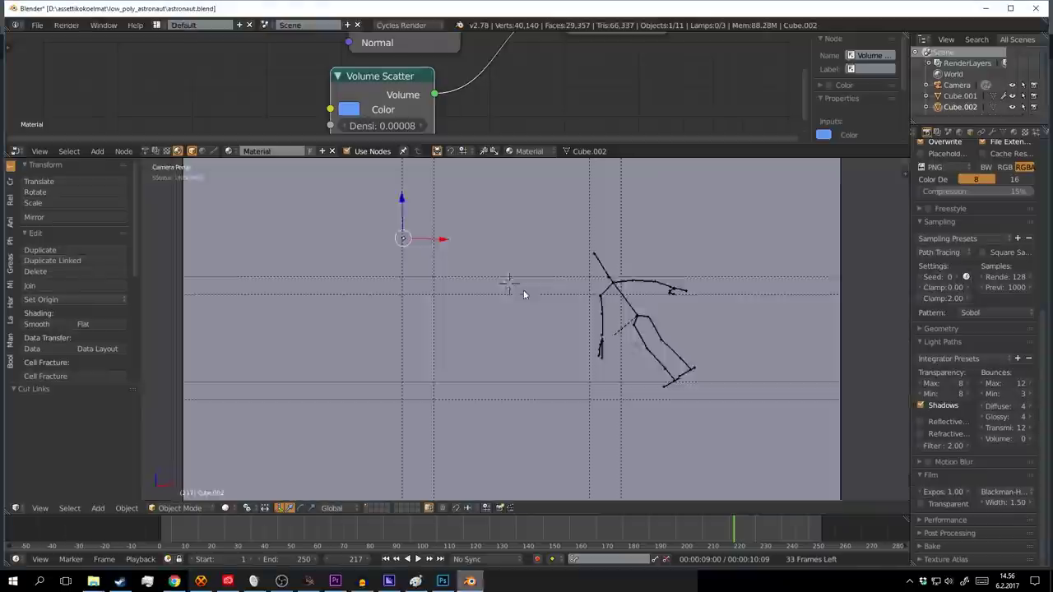
key(a)
click(1002, 134)
click(971, 132)
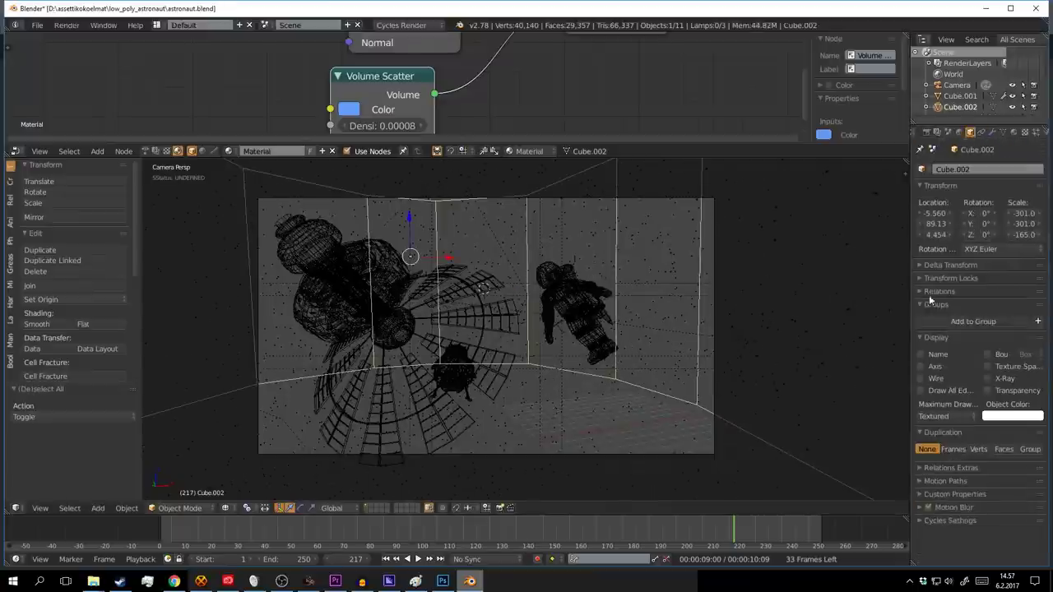
scroll(951, 387, down, 1)
click(951, 396)
key(z)
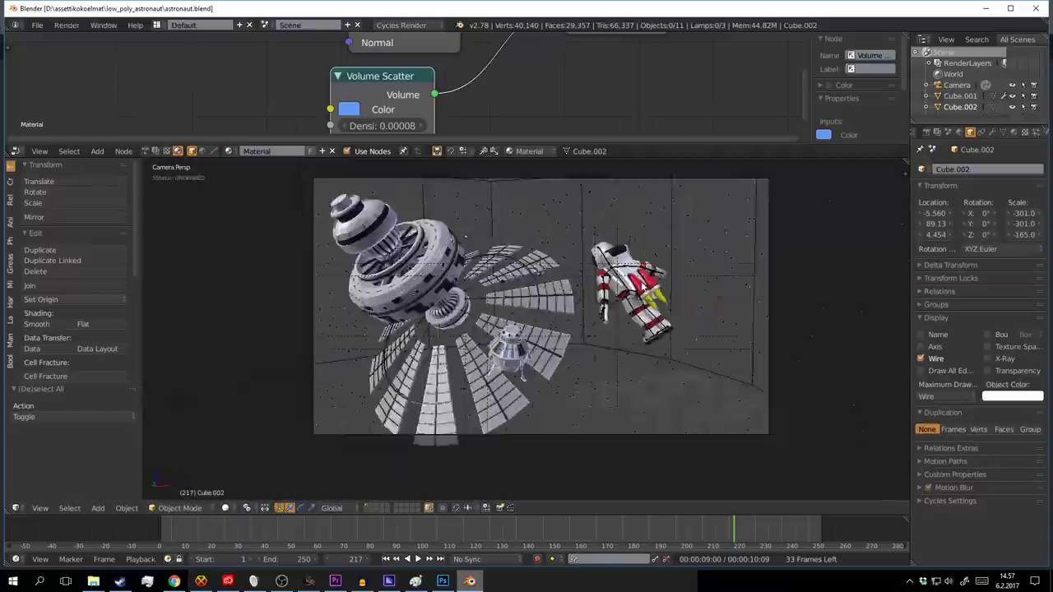
scroll(635, 305, up, 2)
Step: Duplicate area light Lamp.001 and set the copy's emission strength to 200
right_click(449, 315)
key(shift+z)
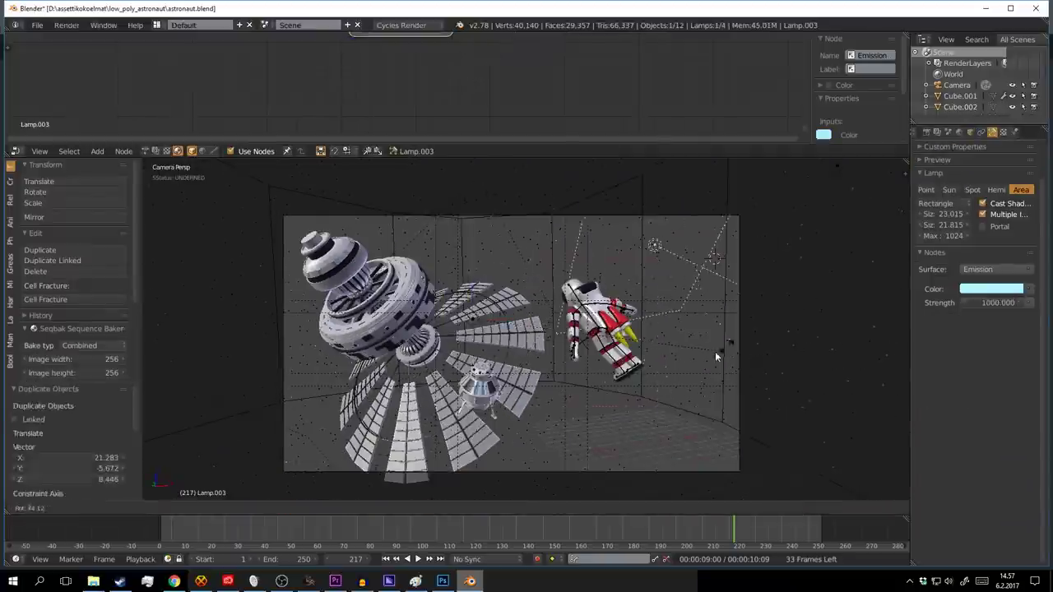
key(shift+d)
click(574, 341)
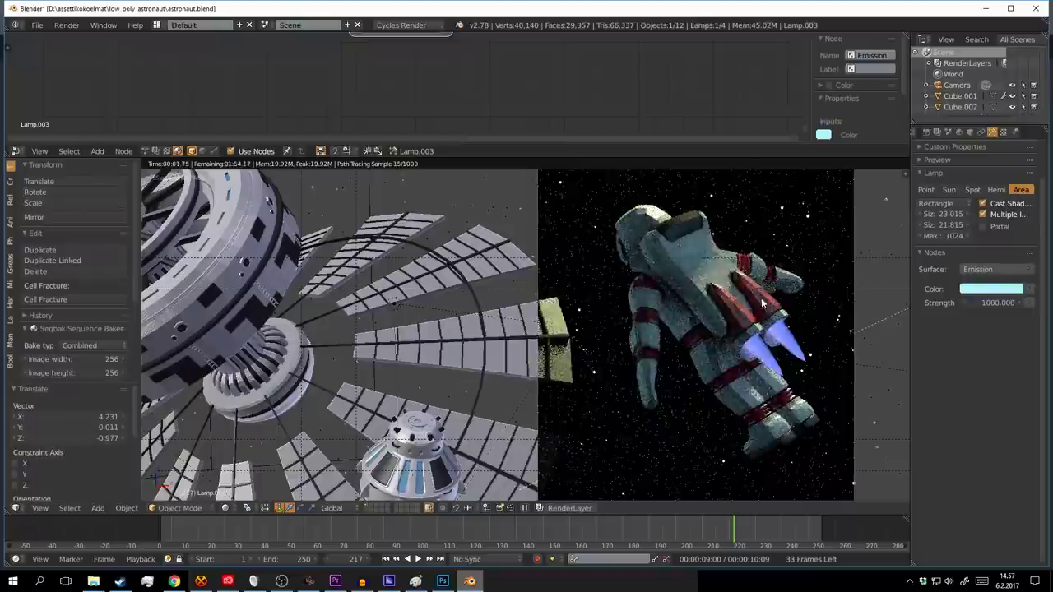
click(992, 303)
text(200)
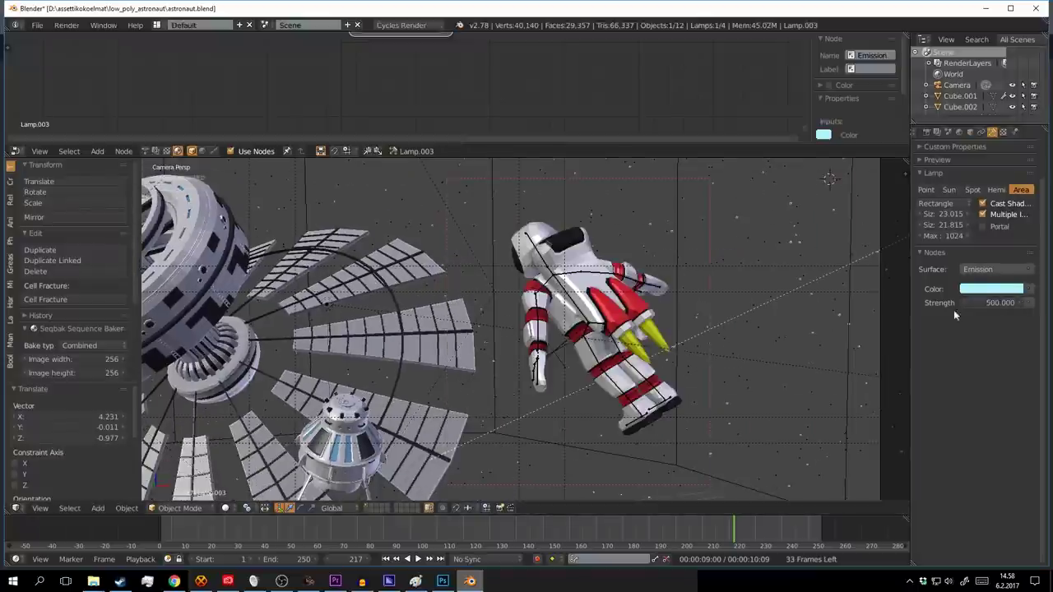
key(Return)
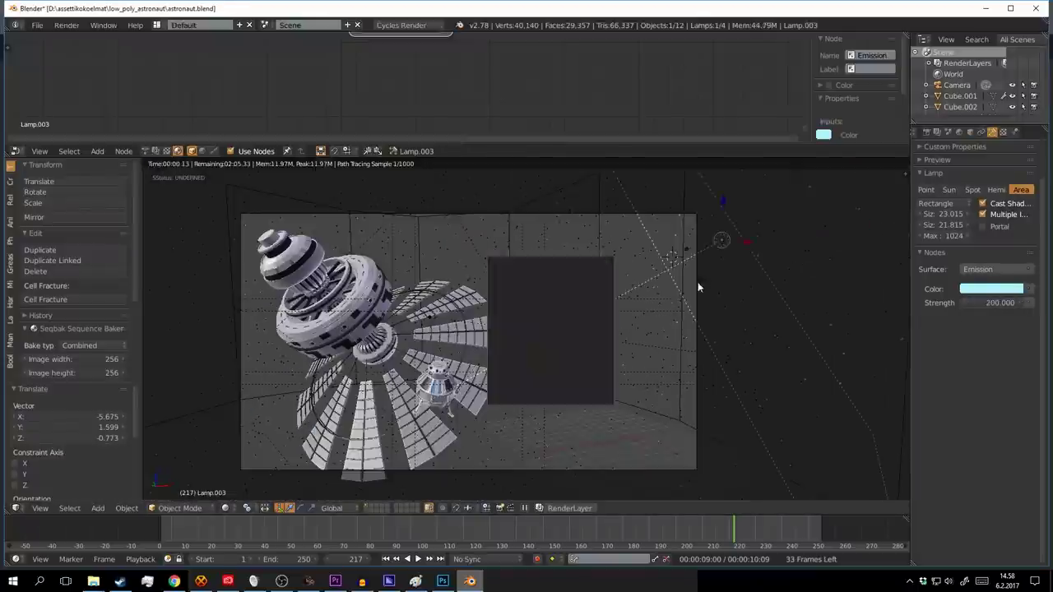
Step: Return to the camera view and clear the render border
click(957, 85)
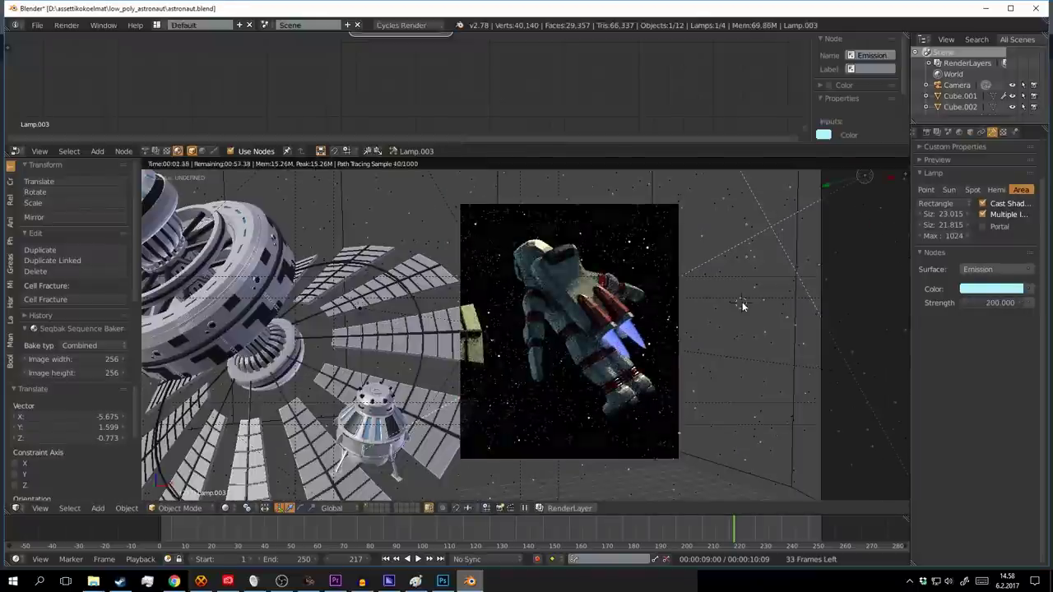
key(KP_0)
key(ctrl+alt+b)
click(927, 132)
Step: Set render samples to 1000 and start a test render, then cancel it
click(1006, 276)
text(1000)
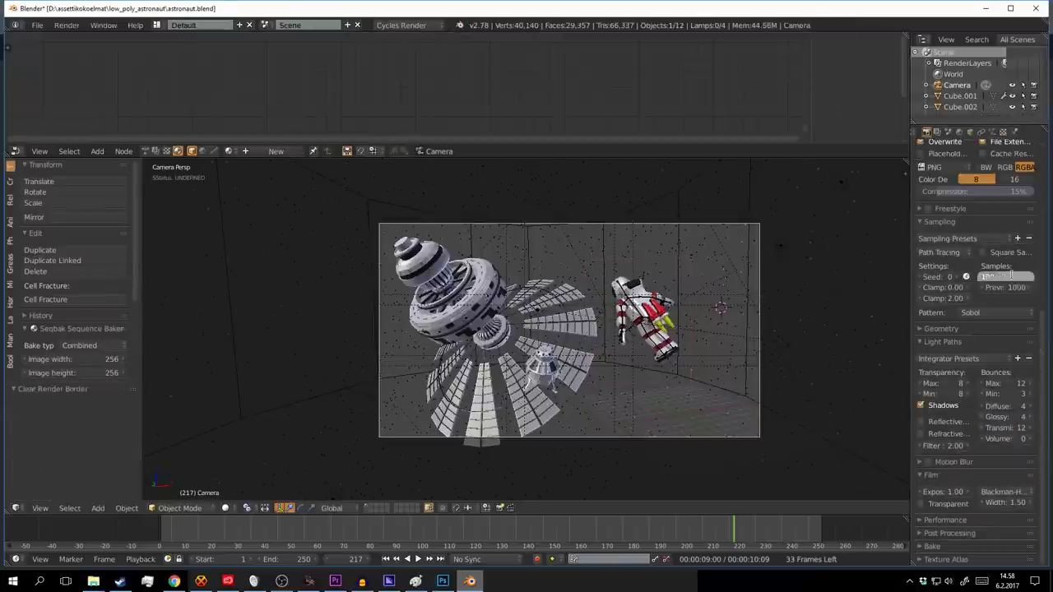
key(Return)
scroll(990, 458, up, 8)
key(F12)
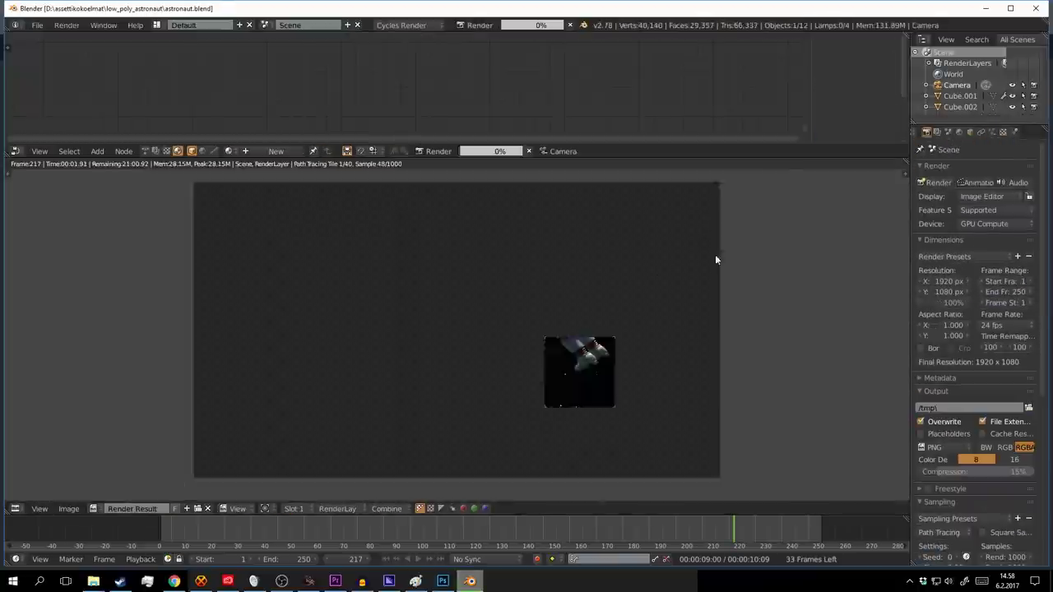
key(Escape)
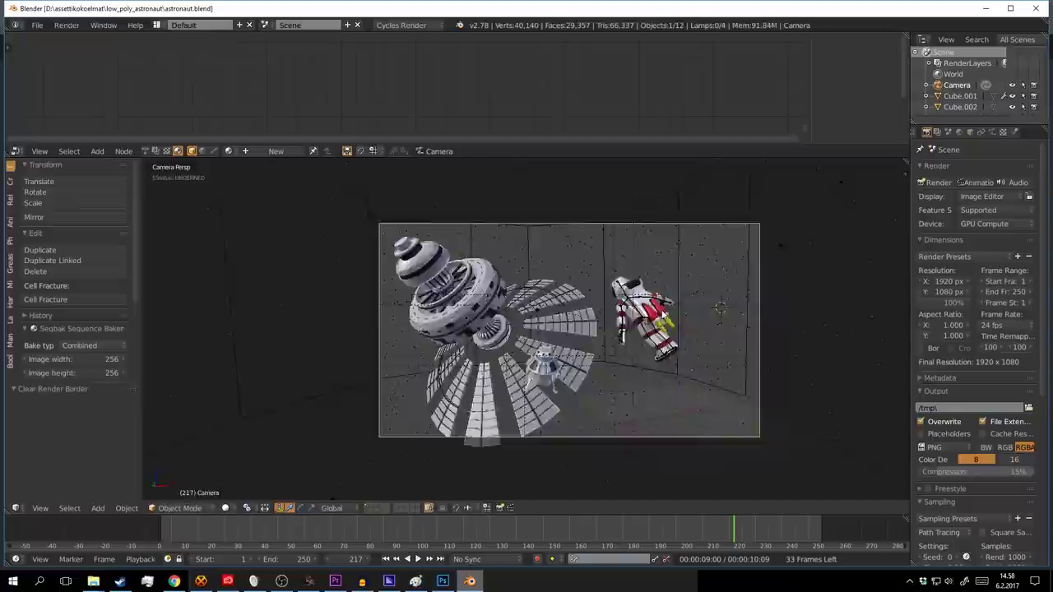
Step: Rotate the astronaut's leg bone in the camera view to adjust the pose
key(KP_Decimal)
key(KP_0)
key(r)
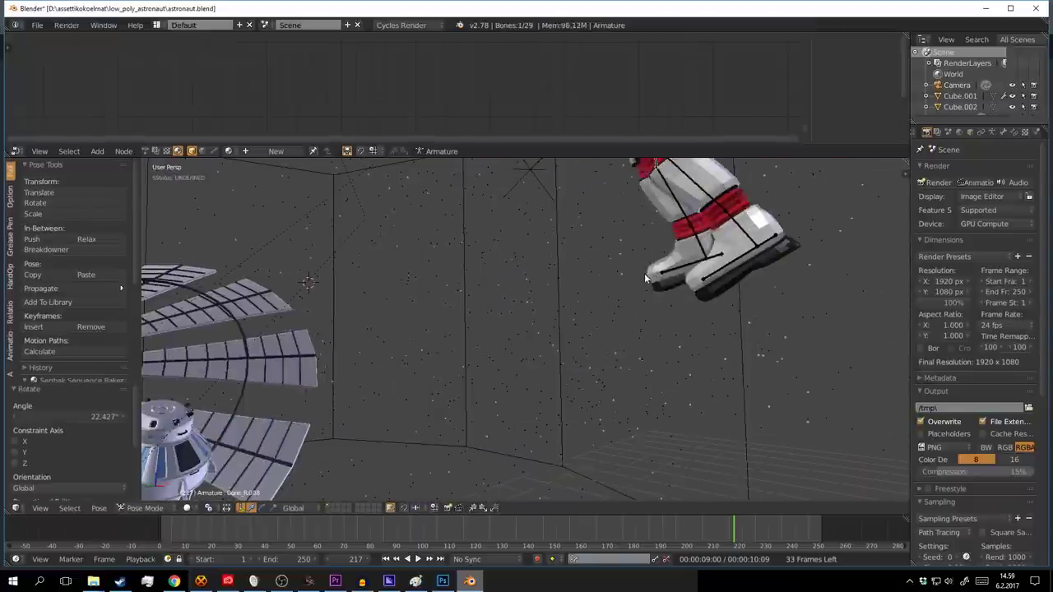
click(653, 312)
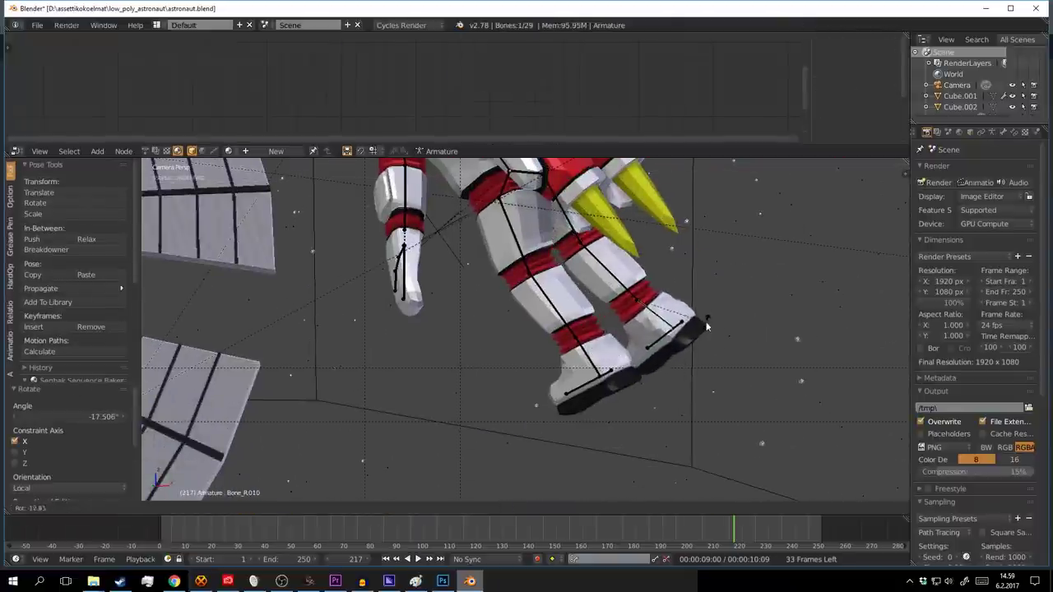
middle_drag(706, 326, 609, 324)
key(a)
Step: Save the blend file and render the final image full-window
key(ctrl+s)
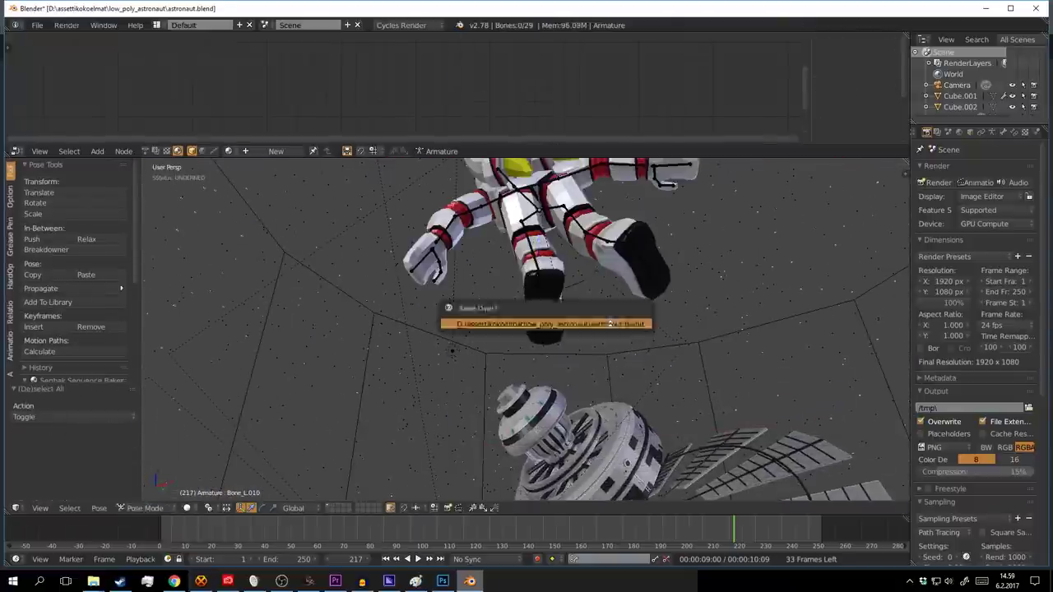
click(610, 323)
key(F12)
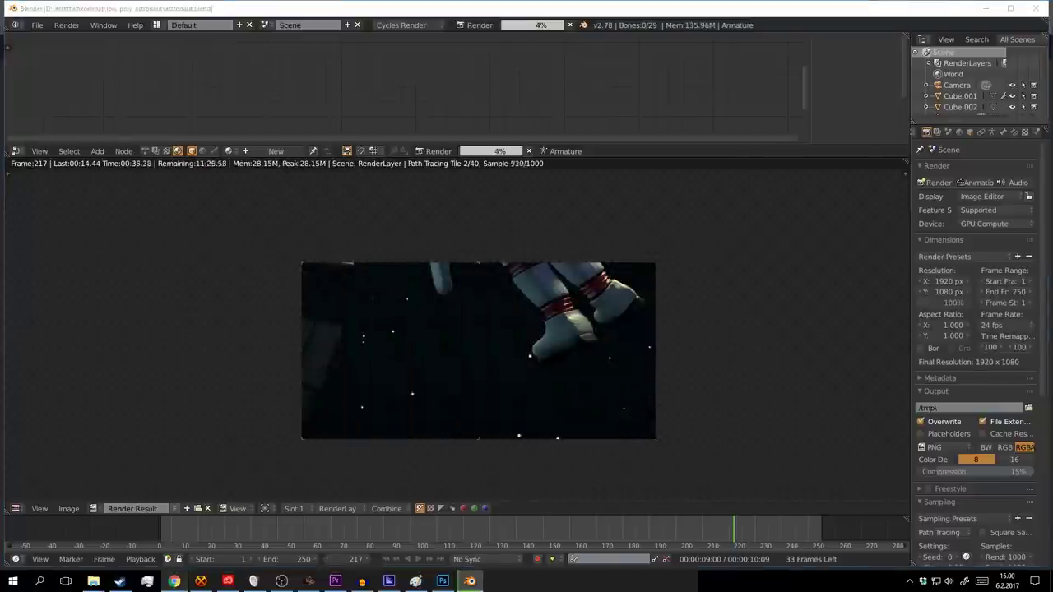
key(ctrl+Up)
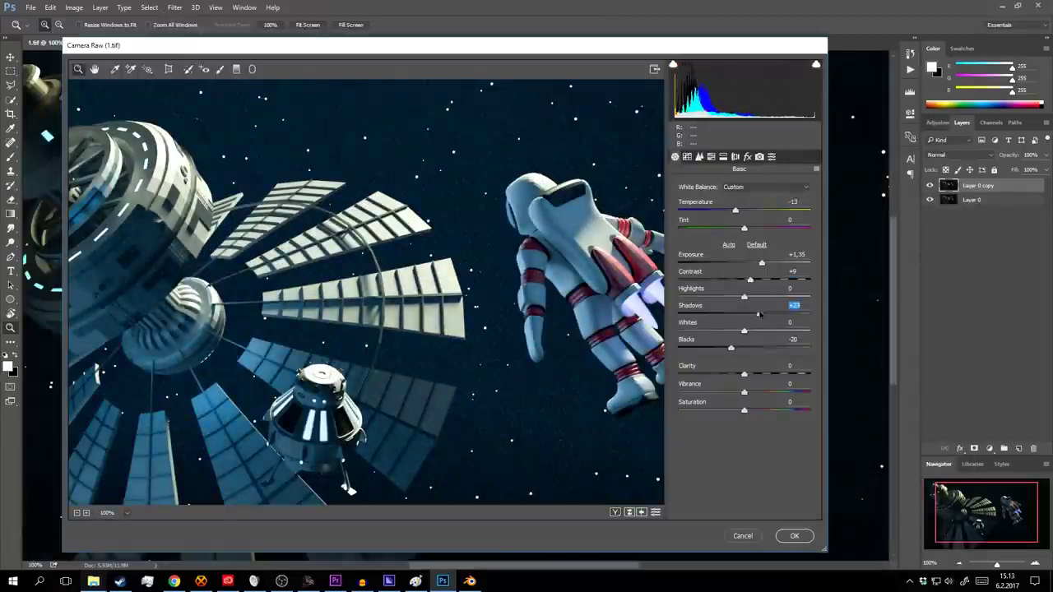
Step: In Camera Raw, reset Exposure to 0, darken Blacks, and raise Highlights, Whites and Clarity
drag(762, 262, 744, 262)
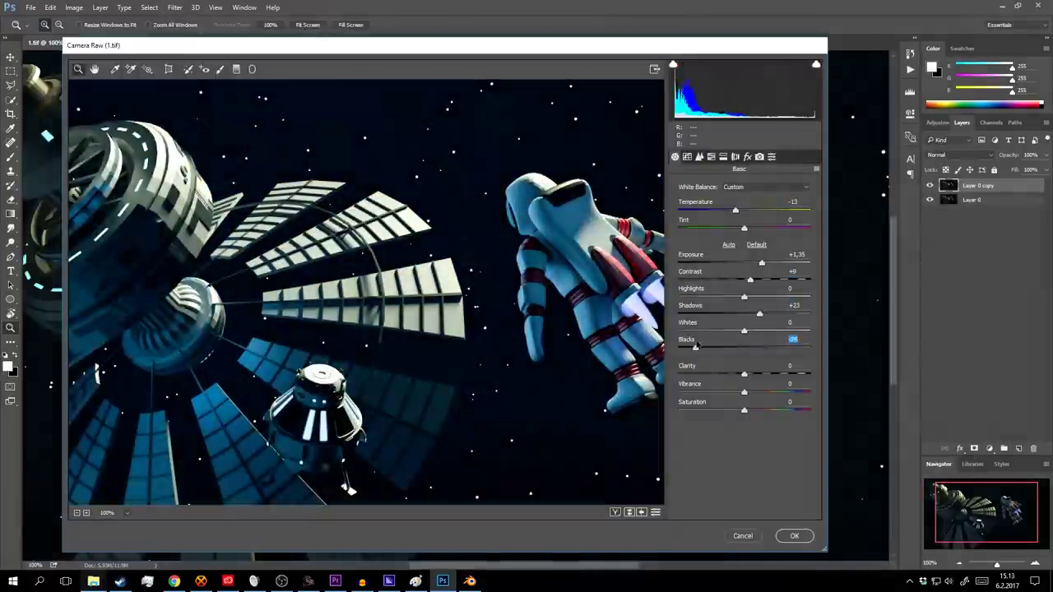
drag(731, 348, 698, 348)
drag(745, 297, 768, 297)
mouse_move(744, 331)
mouse_down()
mouse_move(735, 348)
mouse_move(762, 375)
mouse_up()
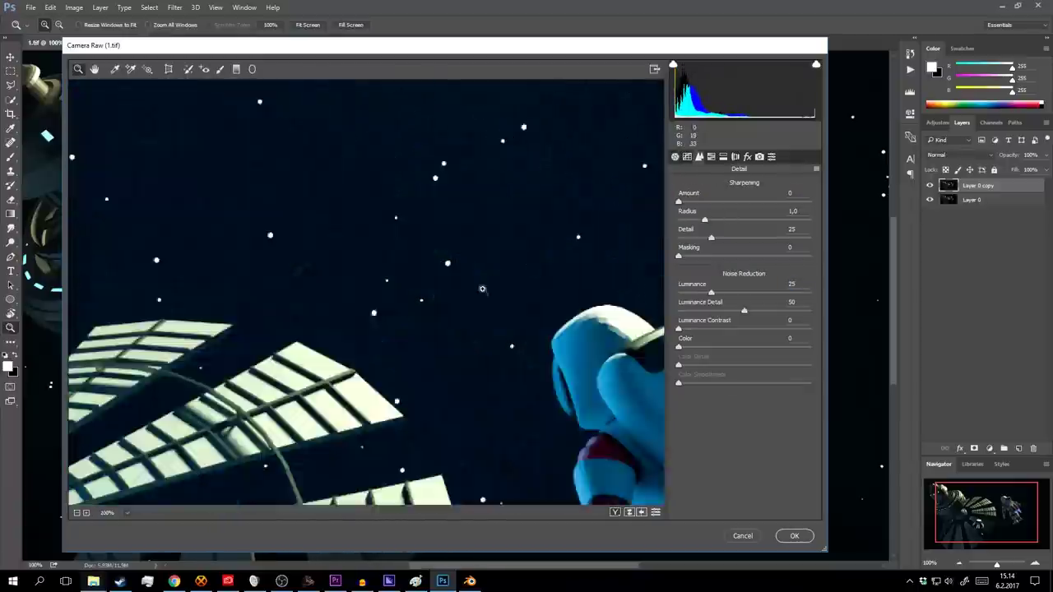
Step: Increase noise reduction and boost HSL saturation: Reds +58, Oranges +32, plus Blues
drag(678, 347, 777, 347)
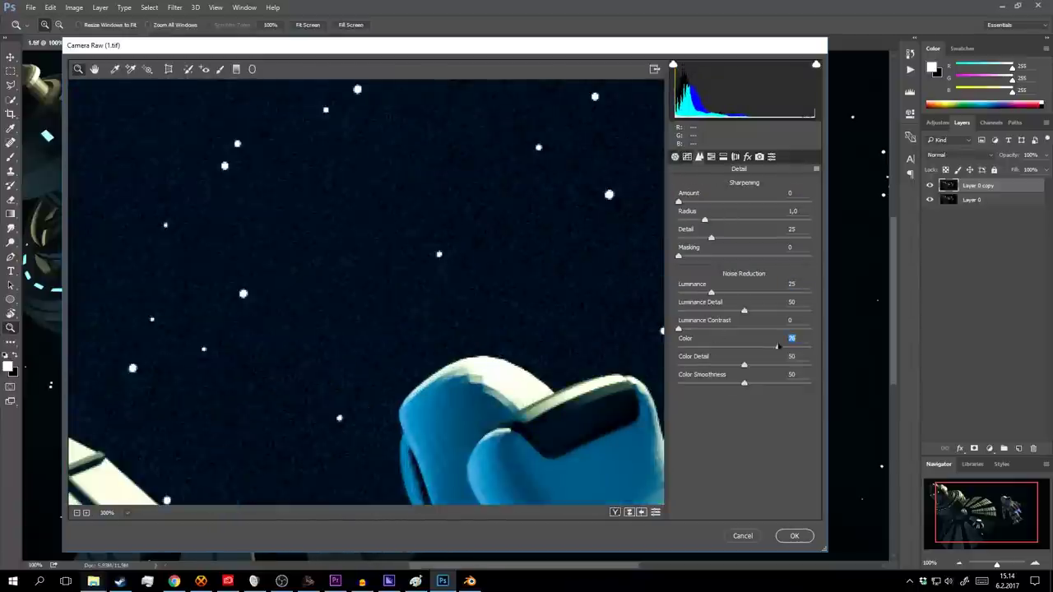
drag(766, 293, 717, 293)
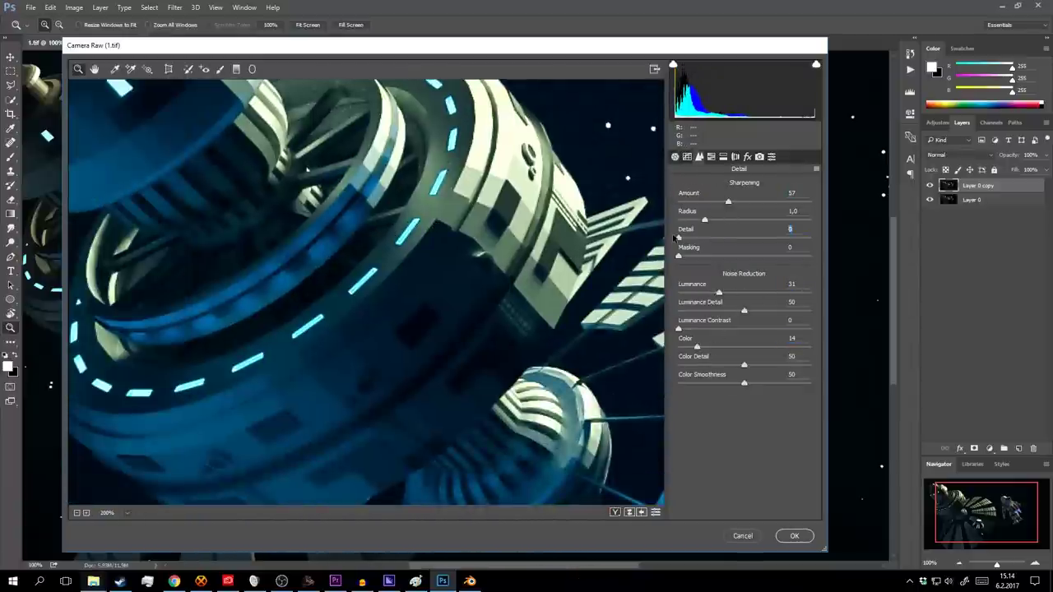
key(ctrl+alt+4)
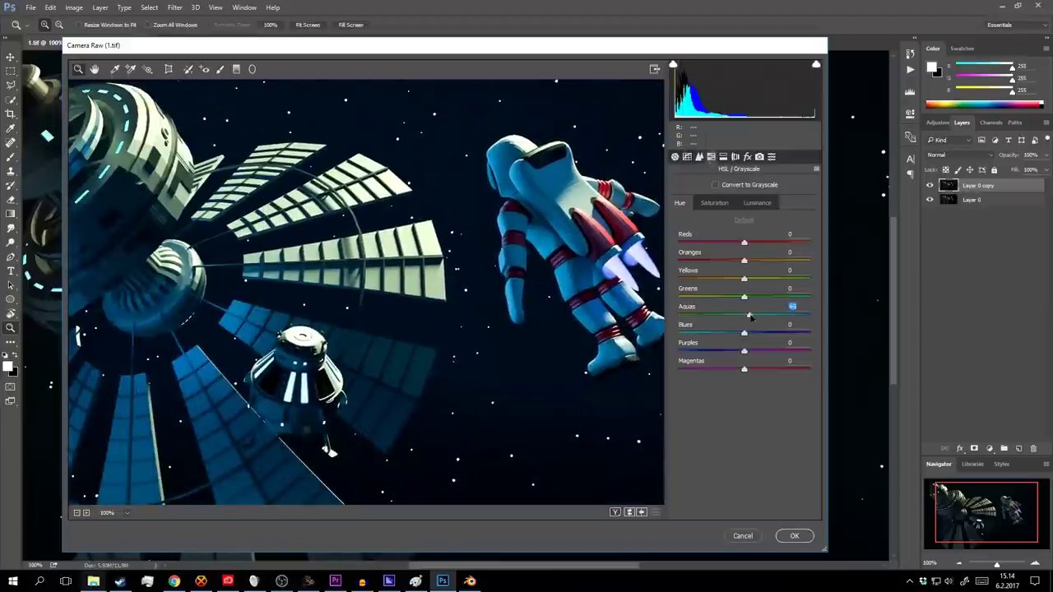
drag(782, 315, 776, 315)
click(738, 332)
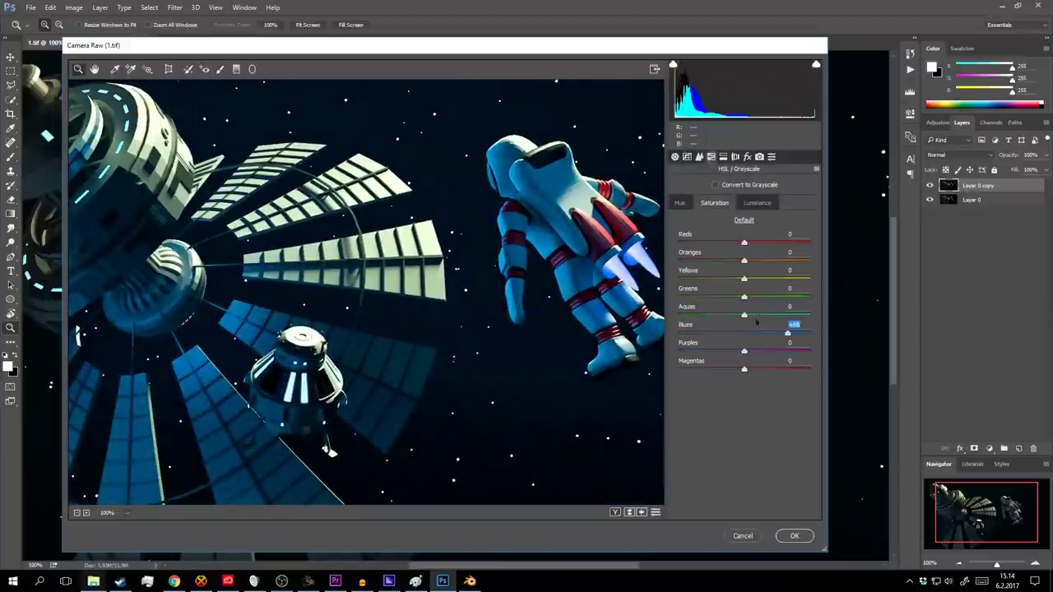
click(792, 234)
text(58)
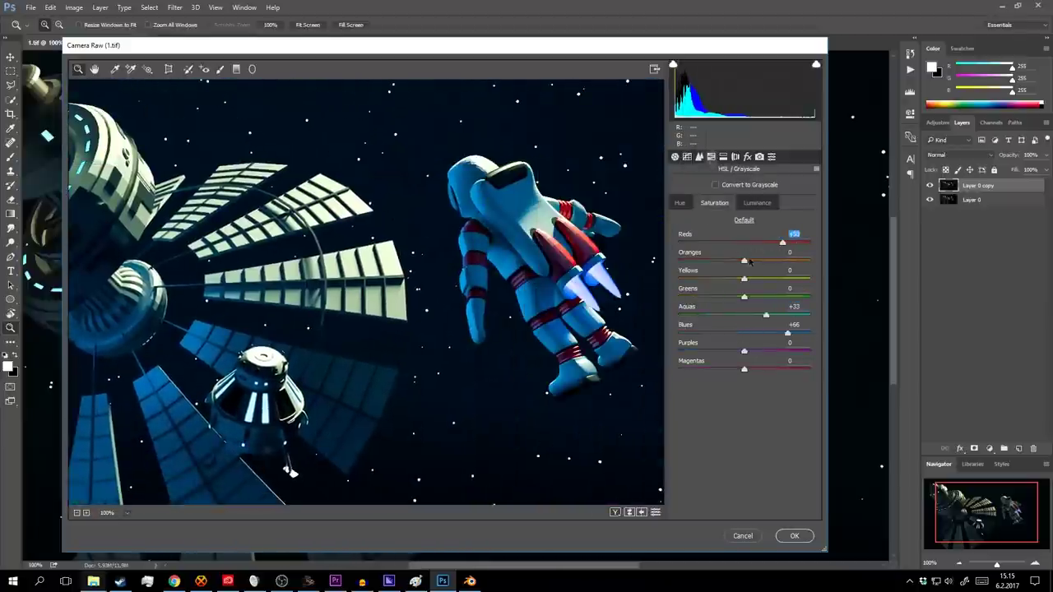
key(Tab)
text(32)
Step: Tint split-toning highlights warm yellow, add a -19 vignette, and apply Camera Raw
key(ctrl+alt+5)
drag(679, 221, 741, 220)
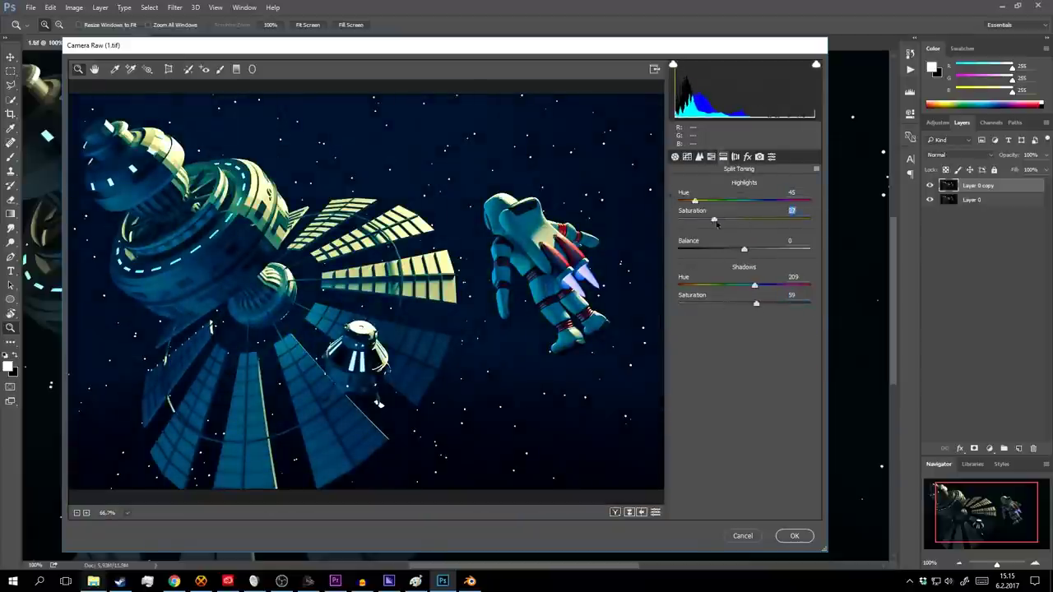
key(ctrl+alt+7)
drag(745, 338, 732, 338)
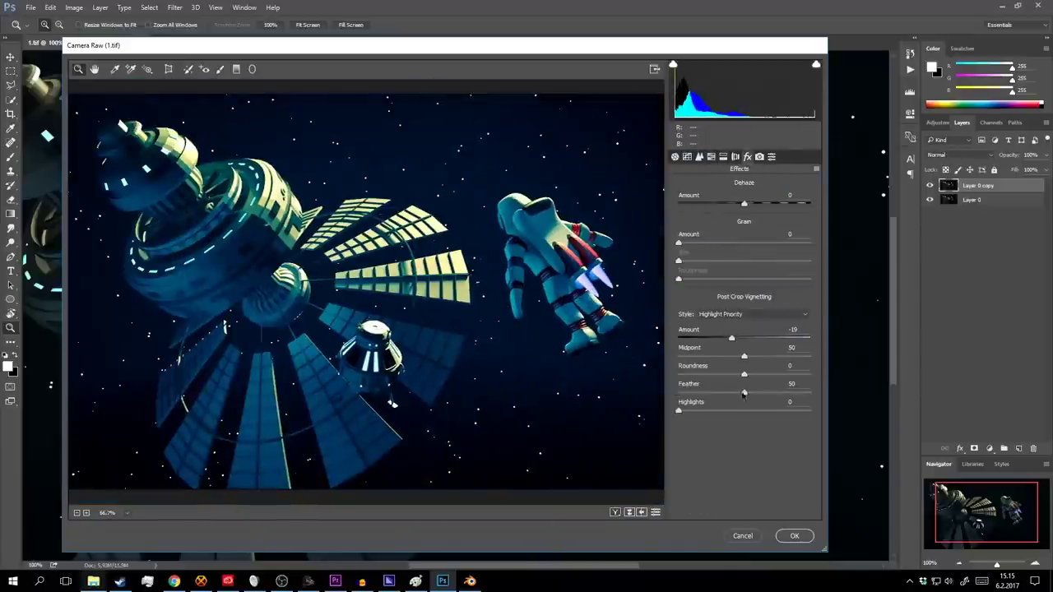
key(Return)
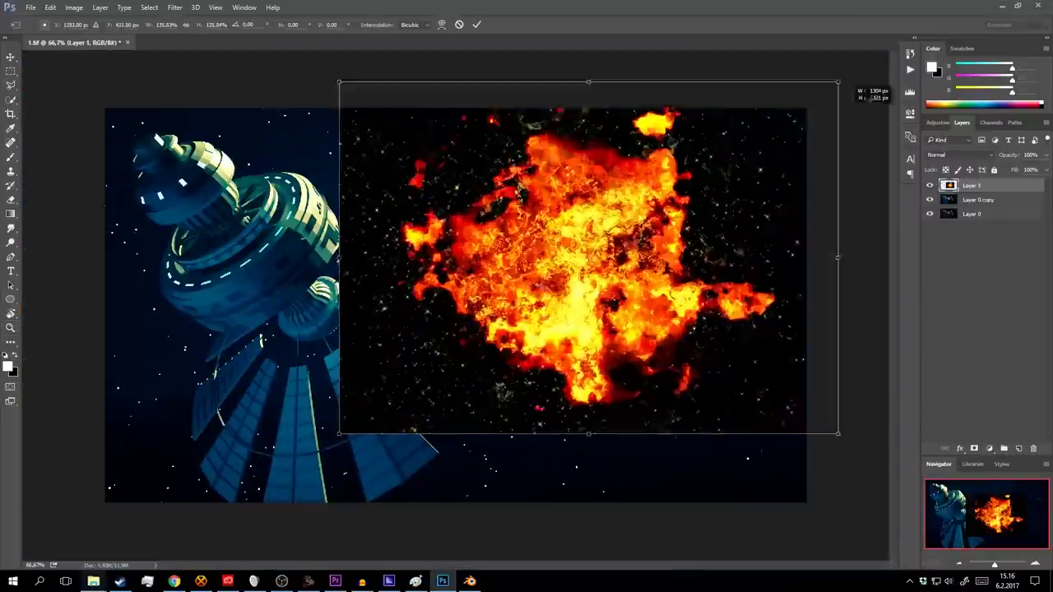
Step: Place the orange light image, position it over the right side, and lower its opacity
click(175, 9)
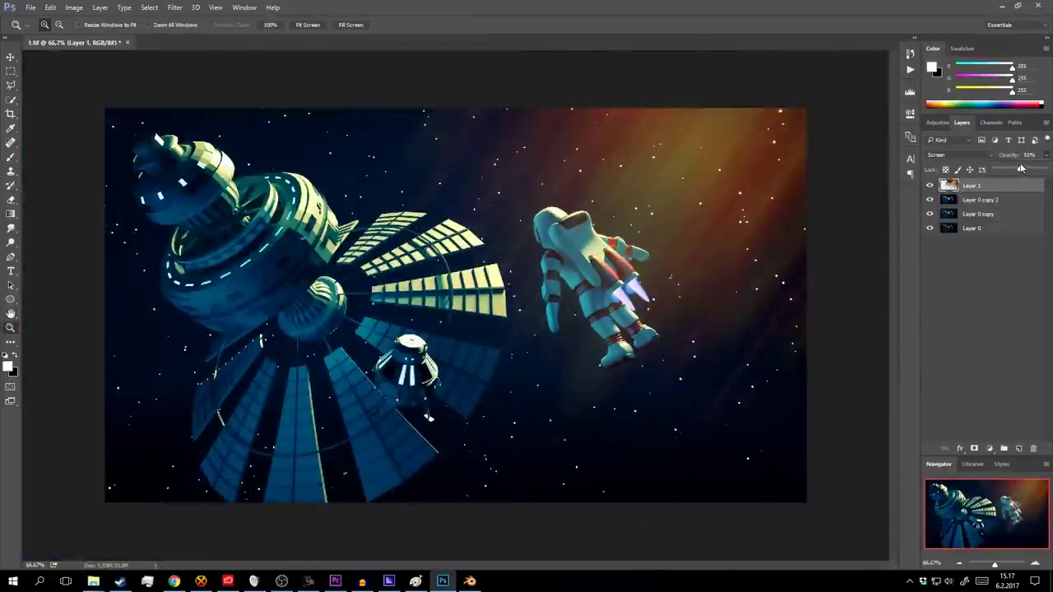
key(ctrl+minus)
key(ctrl+minus)
key(ctrl+minus)
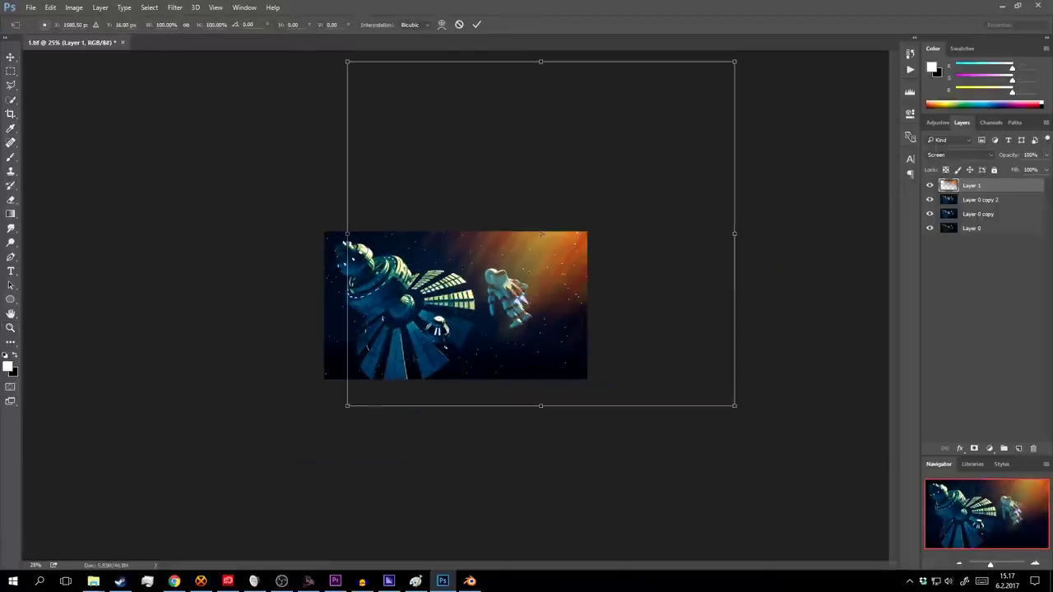
key(Return)
key(ctrl+0)
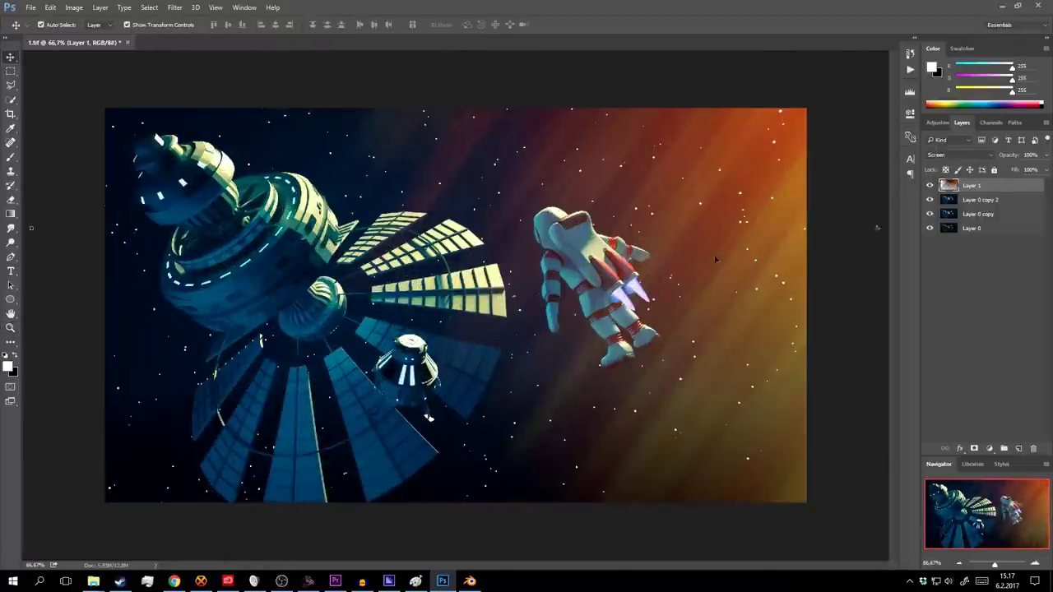
drag(613, 277, 722, 250)
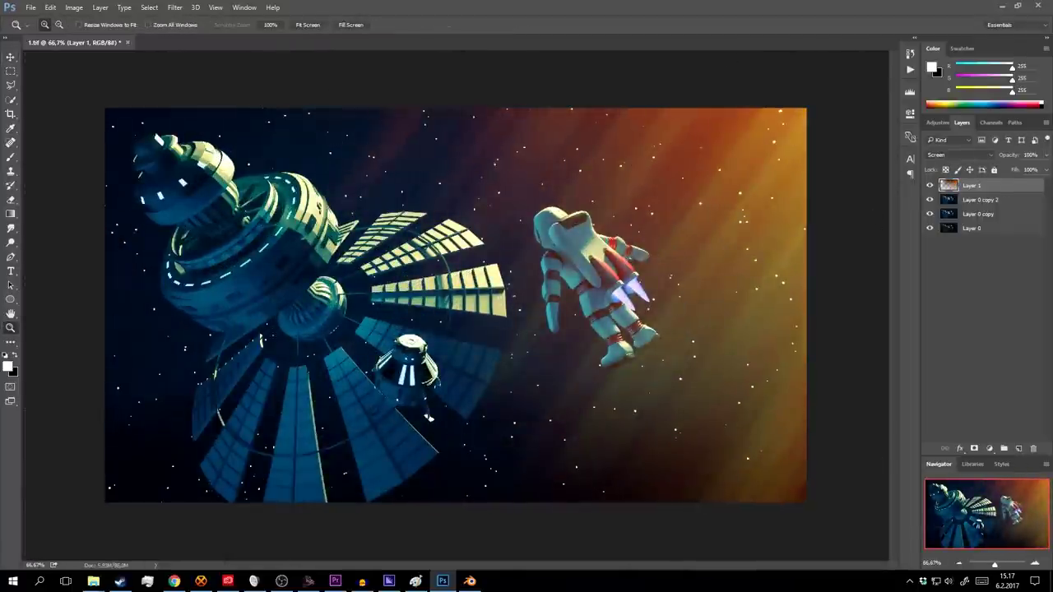
drag(1046, 155, 885, 207)
Step: Duplicate the render layer, apply Smart Blur, and set the copy to Lighten blending
click(972, 212)
key(ctrl+j)
click(174, 7)
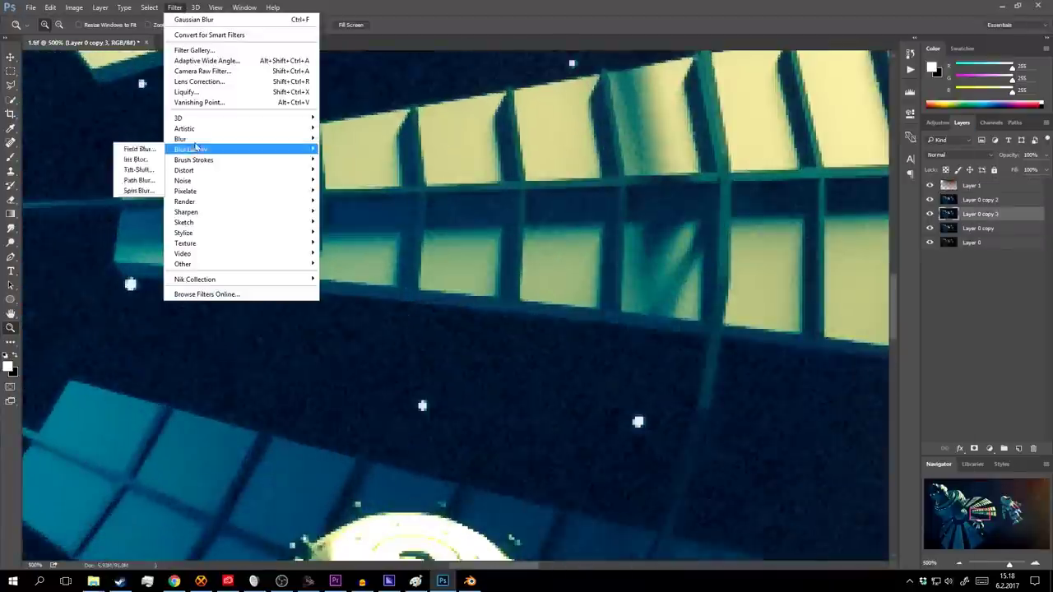
click(123, 238)
key(Return)
key(ctrl+0)
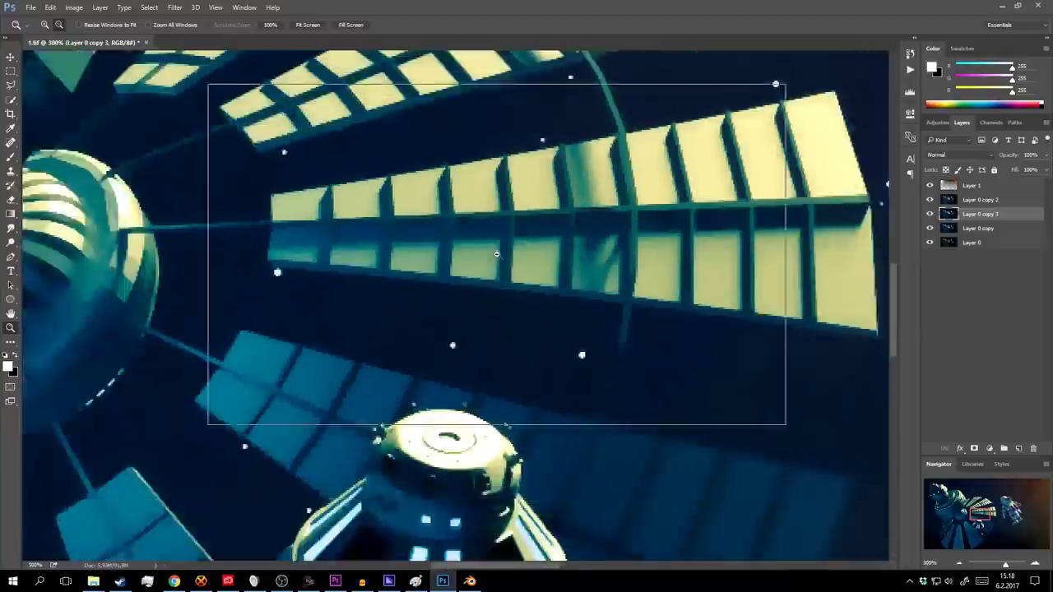
key(ctrl+plus)
key(ctrl+plus)
click(955, 154)
click(947, 183)
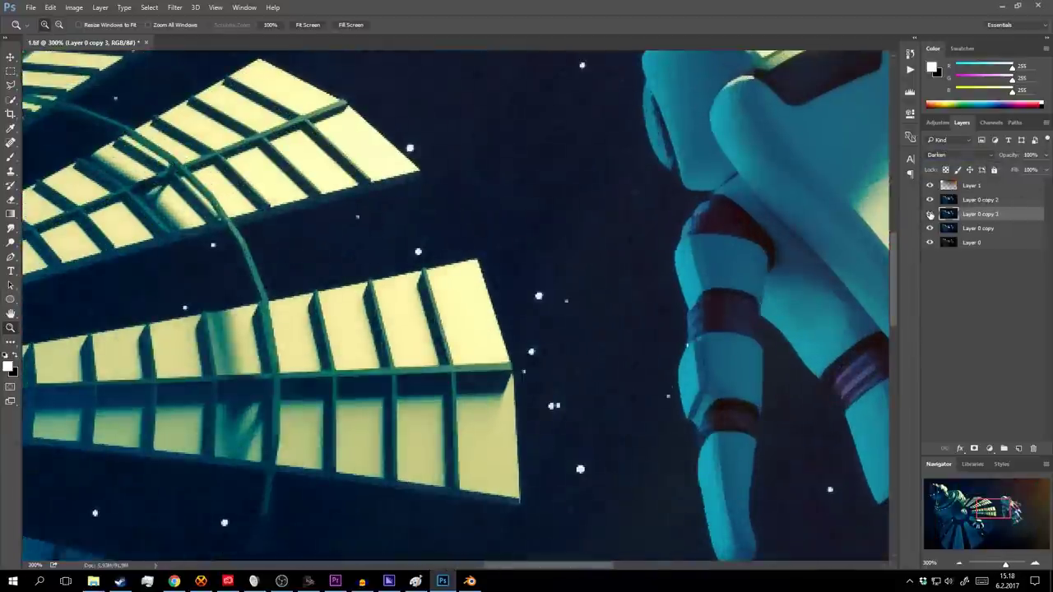
click(954, 155)
click(947, 220)
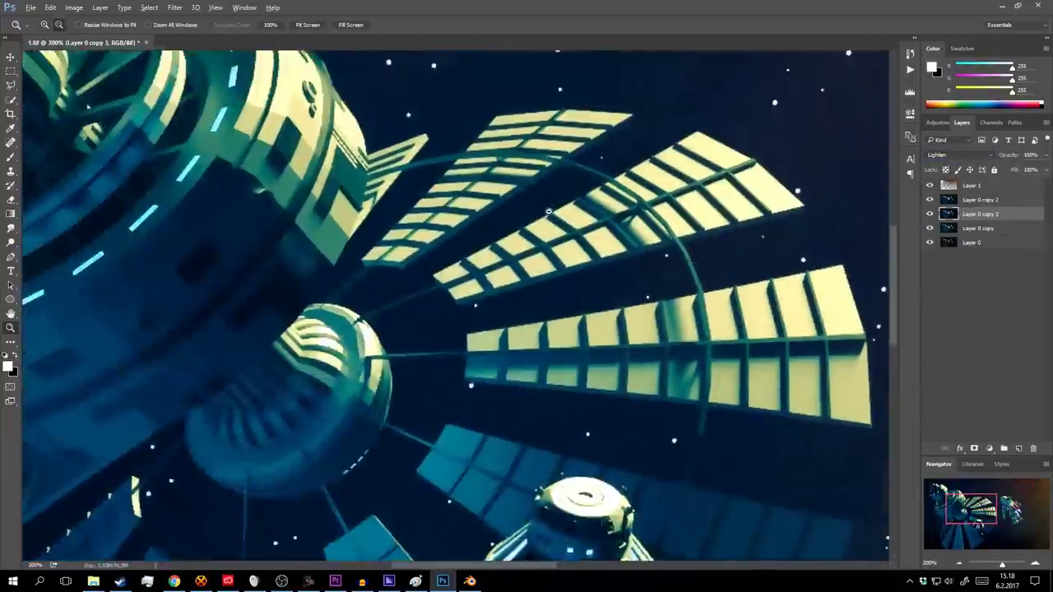
alt+click(548, 211)
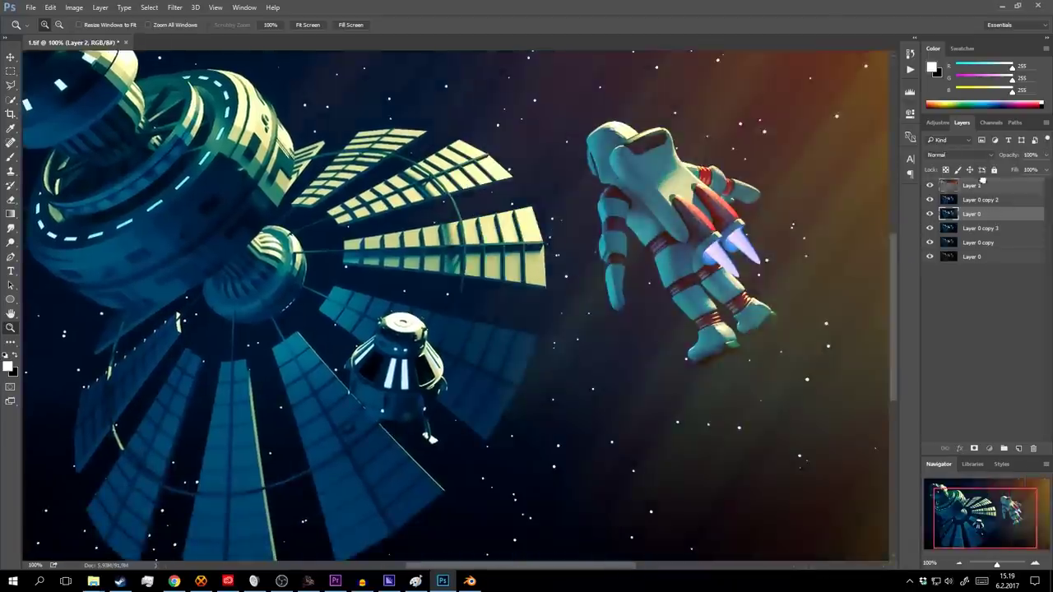
Step: Add a High Pass Layer 2 in Overlay at 33% opacity and save as 1.psd
click(175, 7)
click(354, 239)
key(Return)
click(954, 155)
click(946, 283)
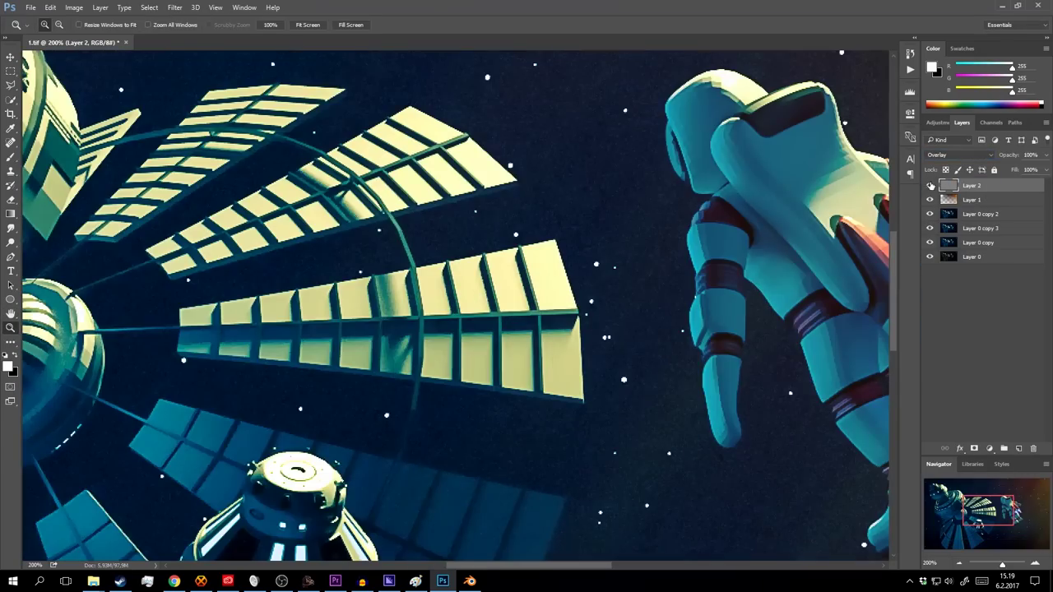
key(z)
alt+click(507, 294)
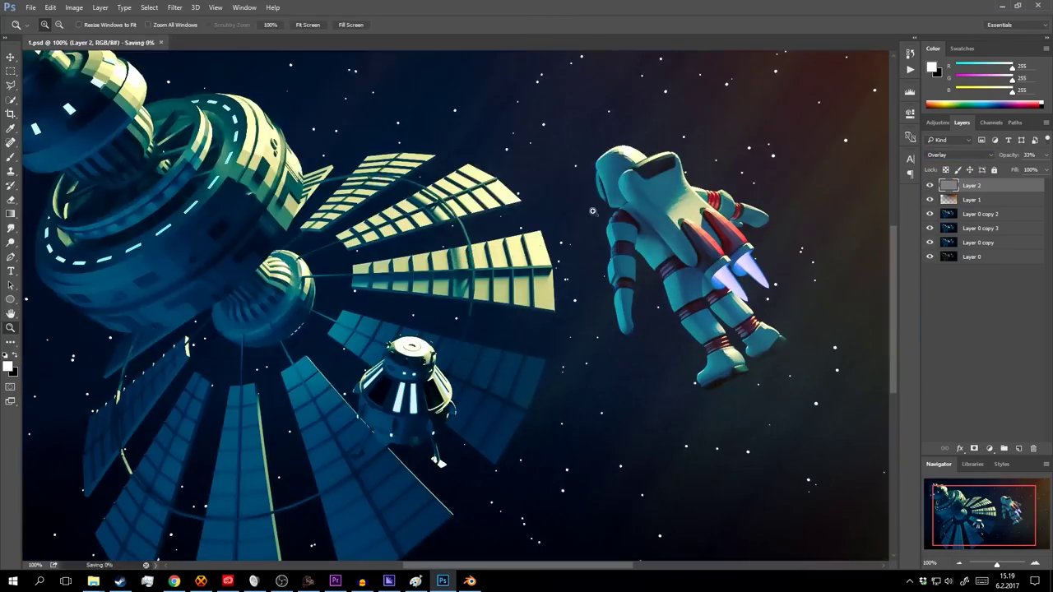
click(493, 269)
click(493, 269)
Step: Paint soft white highlights along the capsule's underside and legs on Layer 3
key(b)
right_click(551, 275)
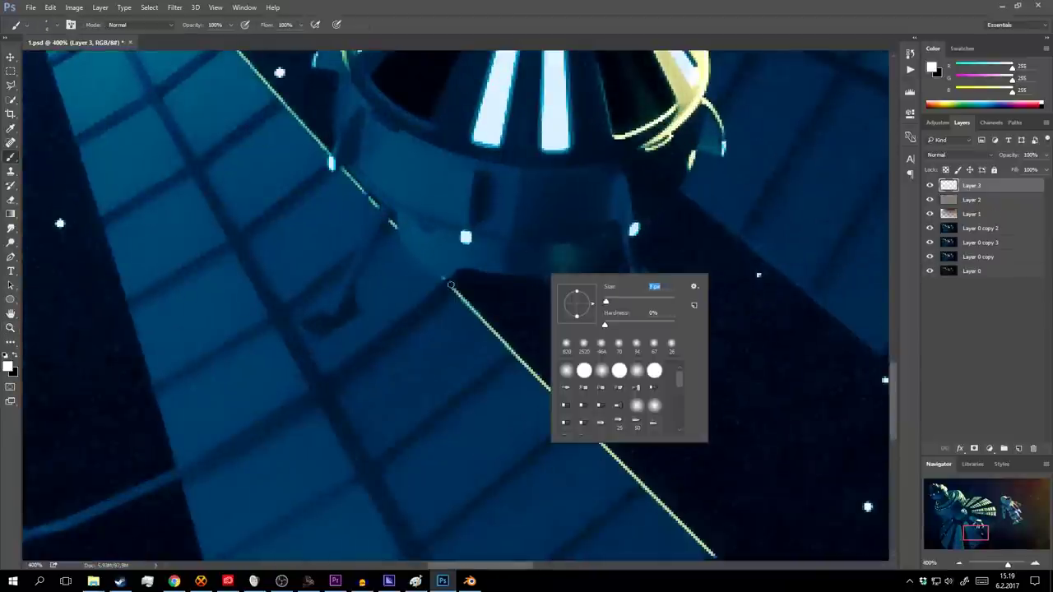
drag(395, 216, 416, 260)
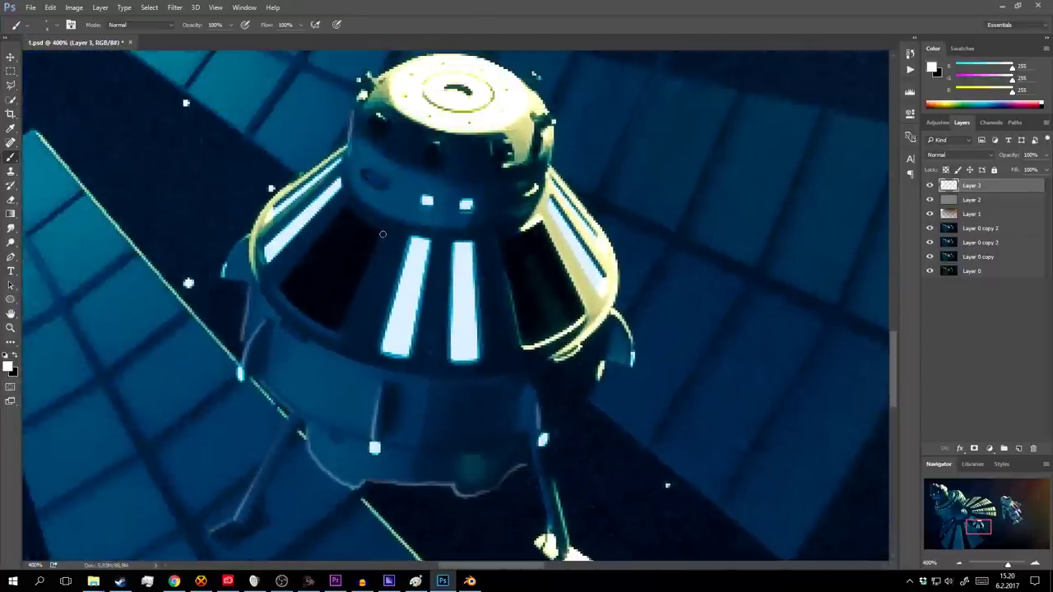
drag(362, 116, 361, 315)
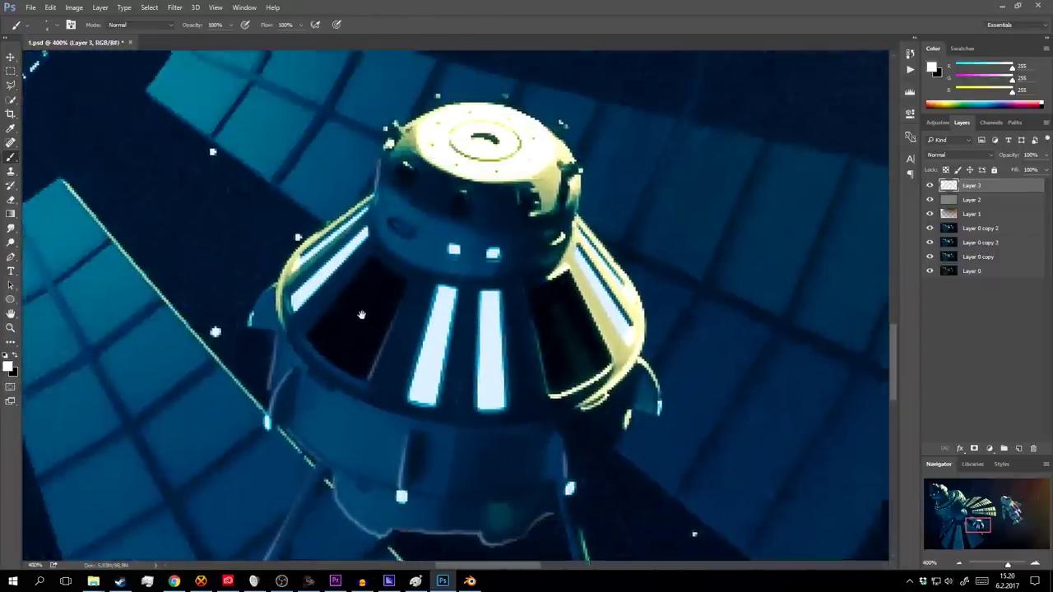
key(ctrl+1)
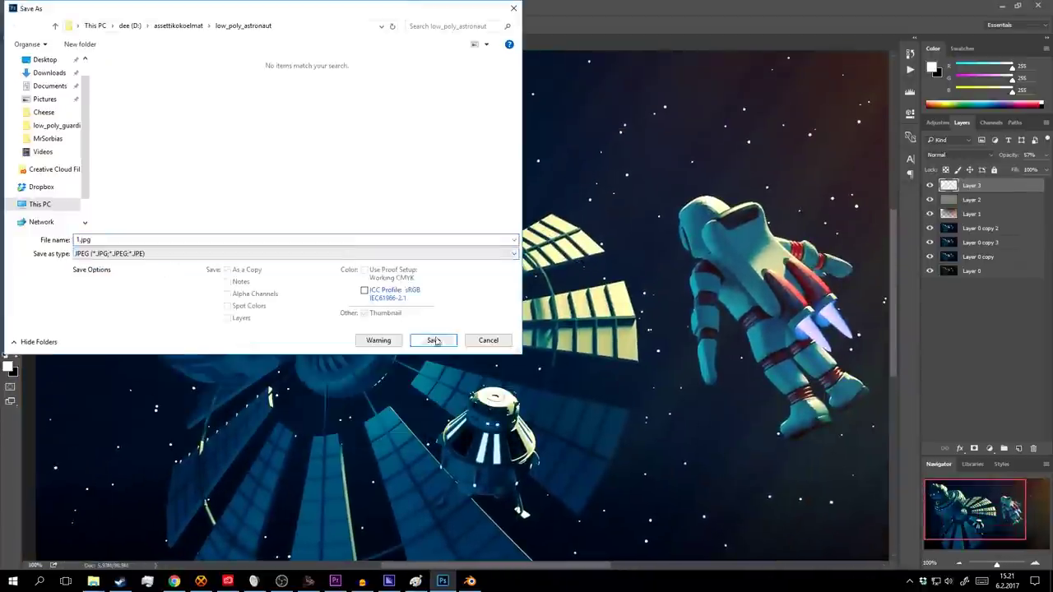
click(433, 340)
mouse_move(335, 581)
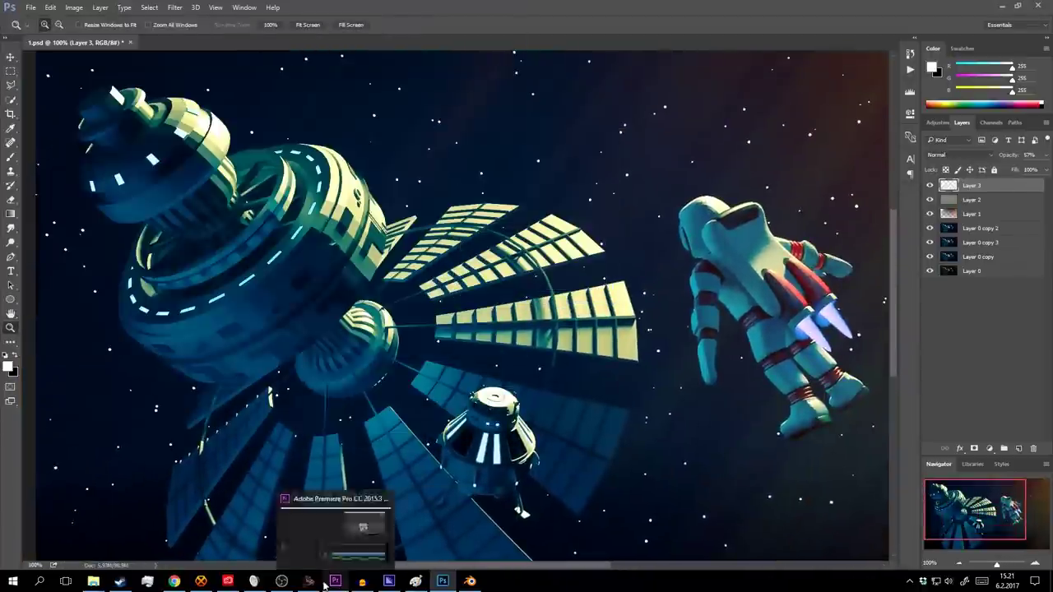